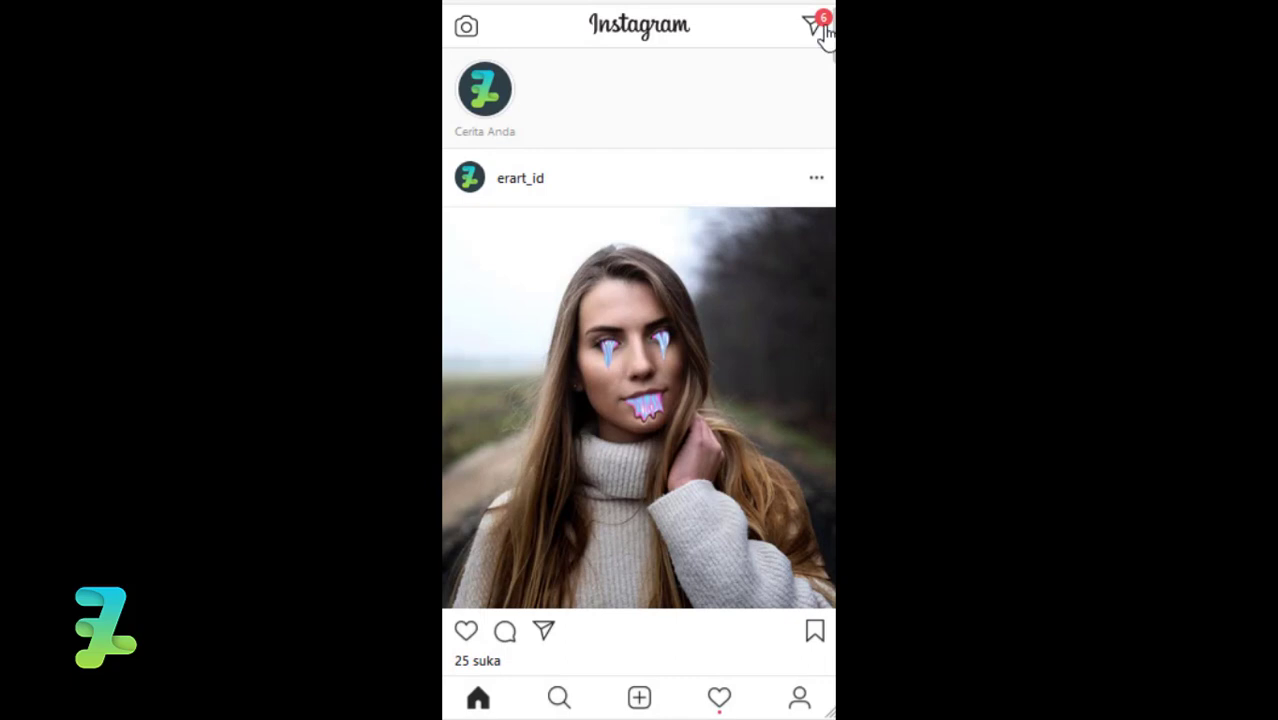
# In Instagram Direct, open the message request asking for a tutorial.
pyautogui.click(812, 25)
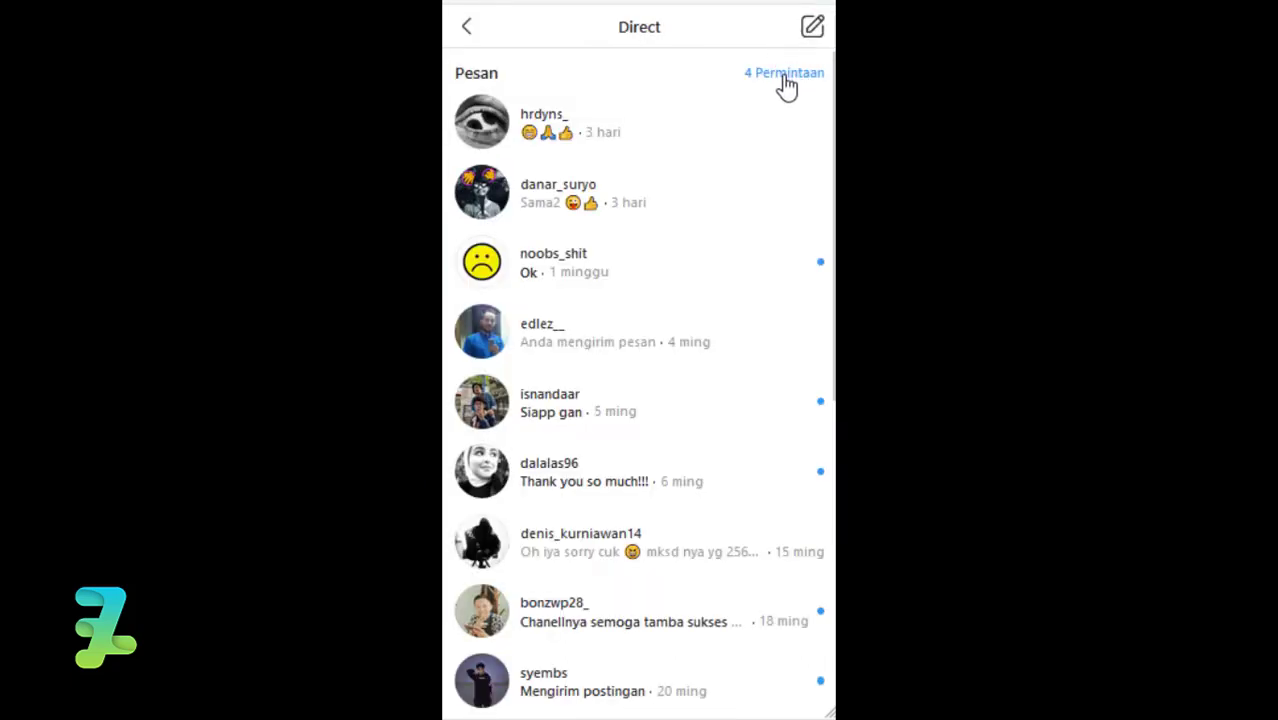
pyautogui.click(787, 80)
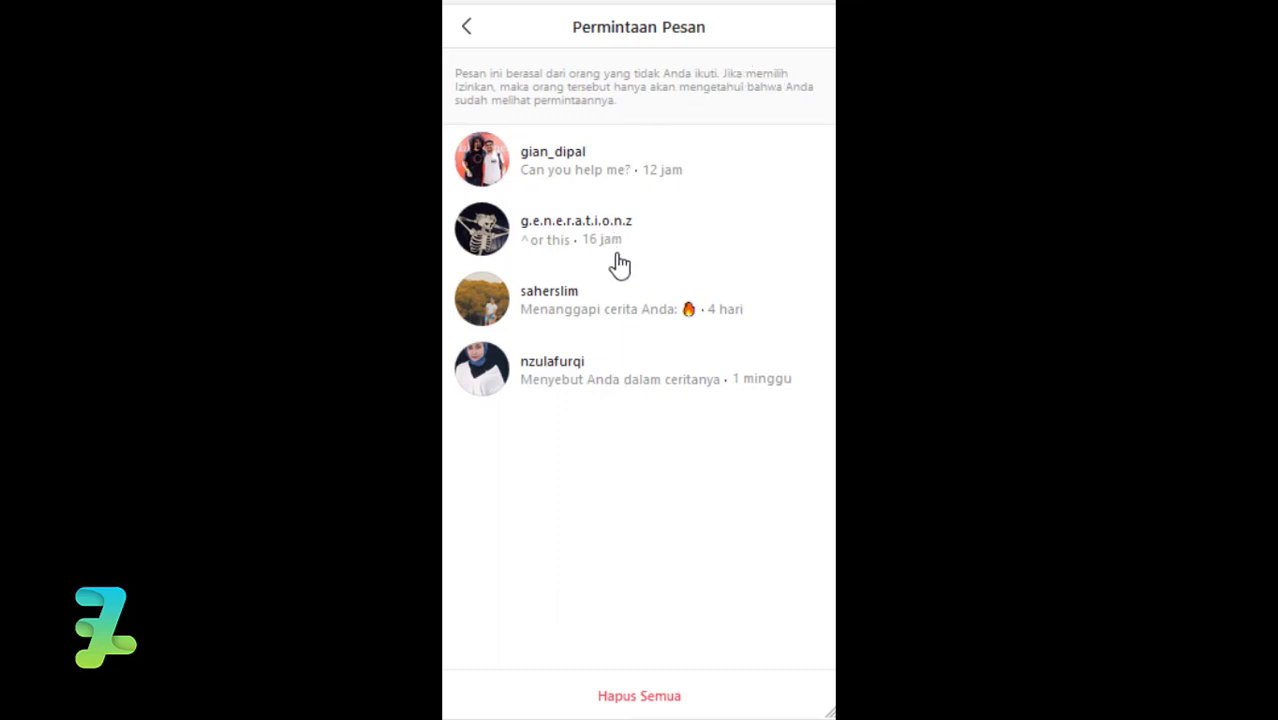
pyautogui.click(571, 231)
pyautogui.scroll(1, 810, 237)
pyautogui.scroll(2, 810, 237)
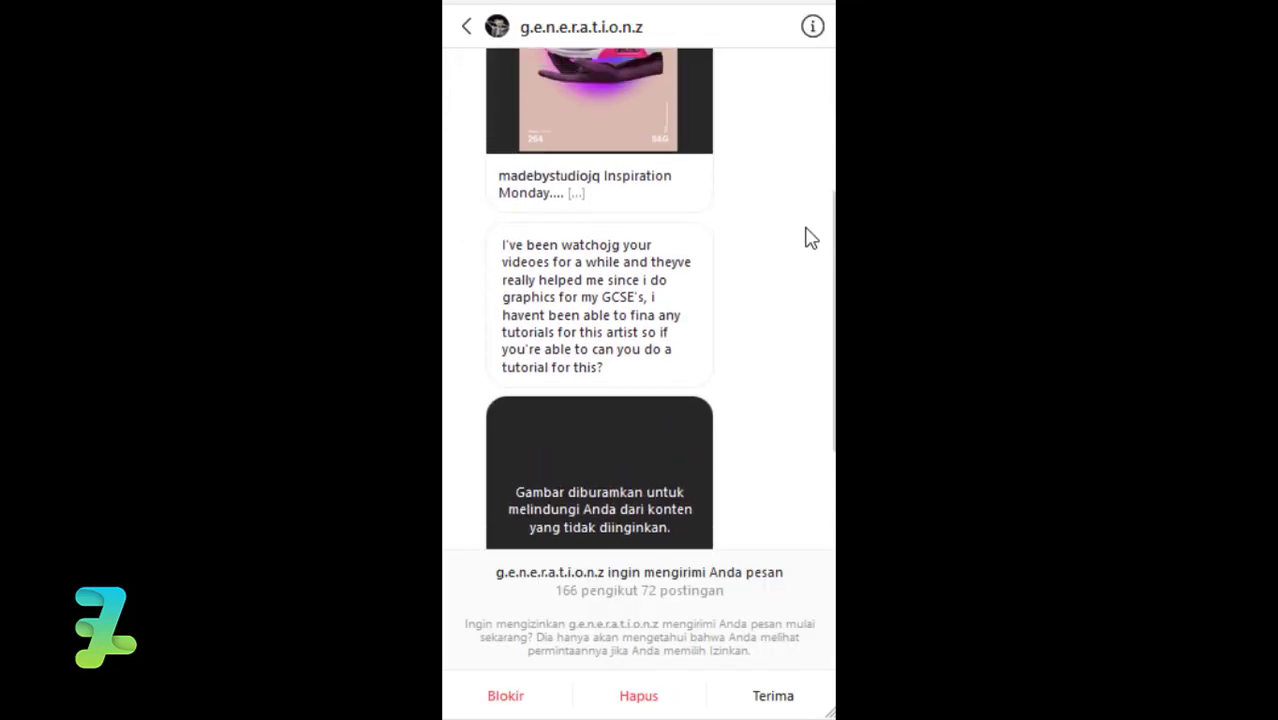
pyautogui.scroll(2, 810, 237)
pyautogui.scroll(-1, 810, 237)
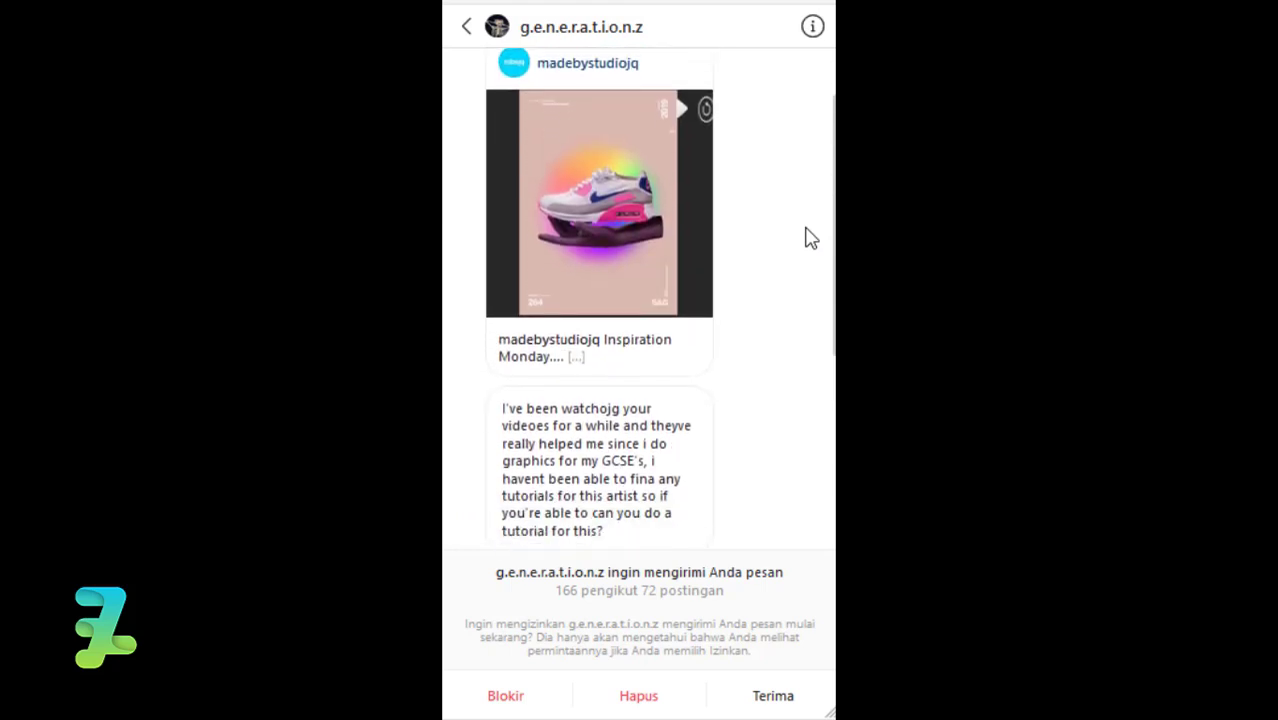
pyautogui.scroll(1, 810, 237)
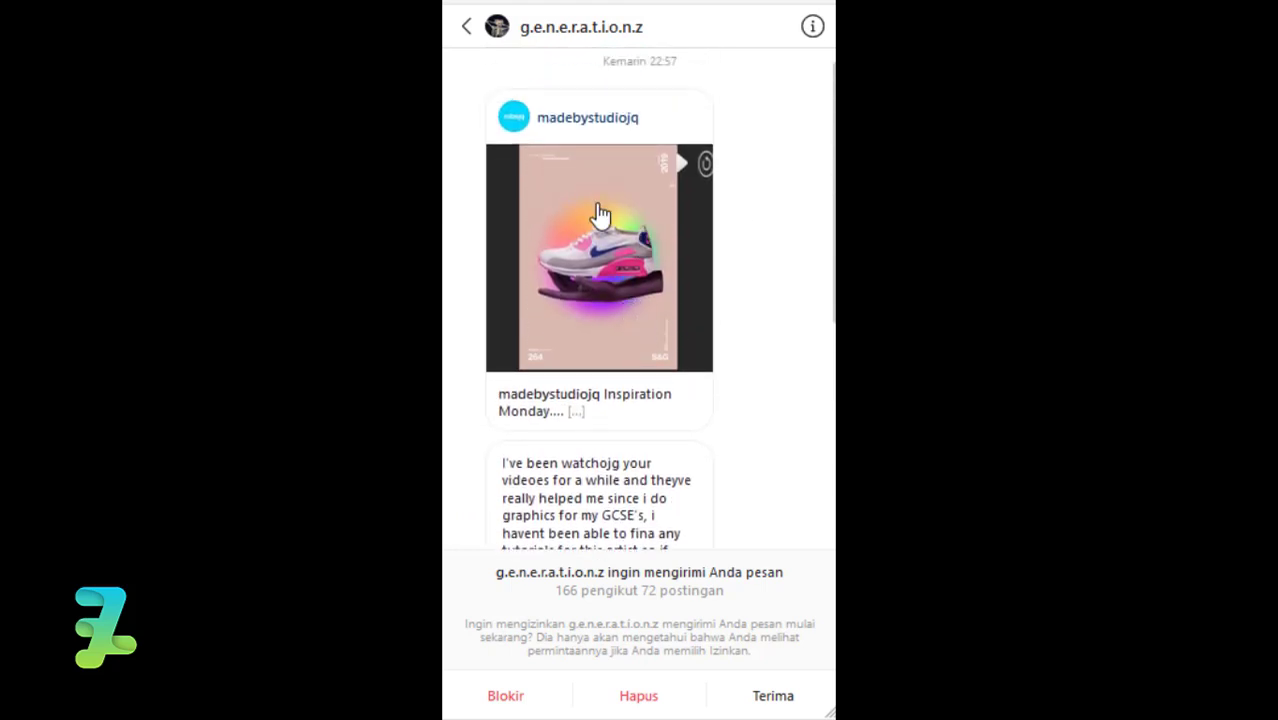
# Open the shared rainbow-glow sneaker poster post and browse the creator's profile grid.
pyautogui.click(627, 292)
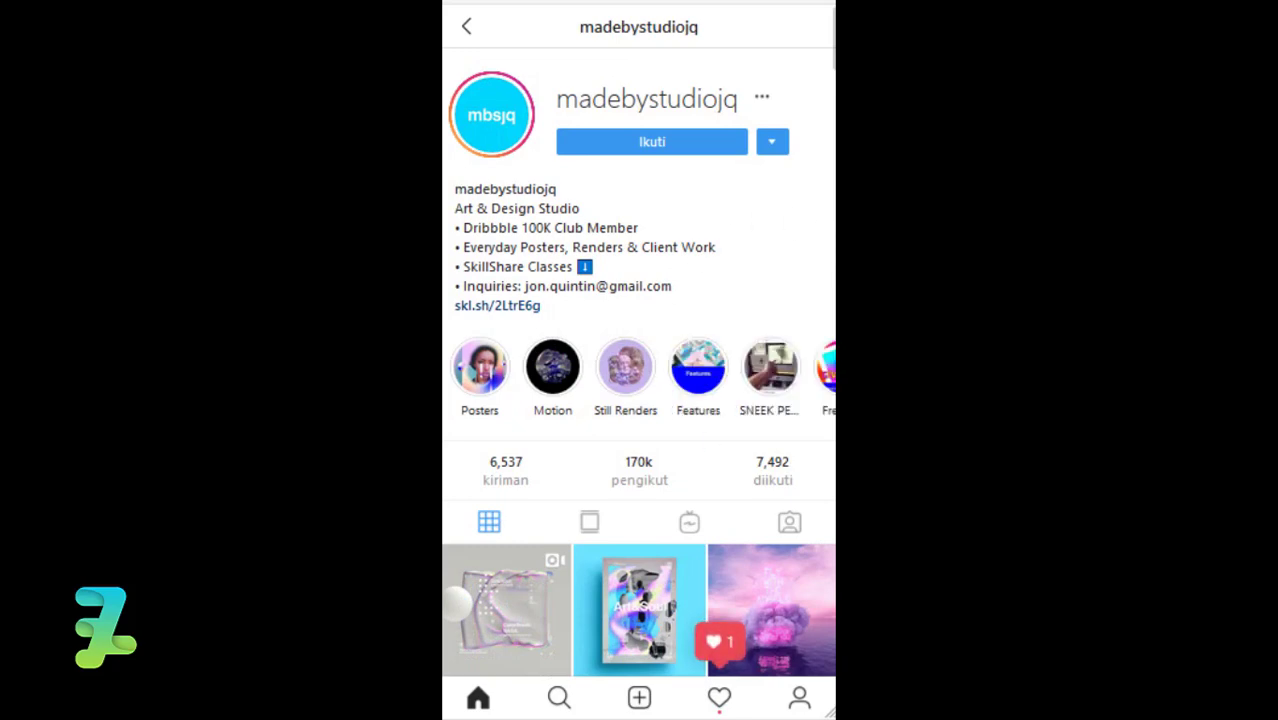
pyautogui.scroll(-1, 638, 360)
pyautogui.scroll(-2, 638, 360)
pyautogui.scroll(-2, 638, 360)
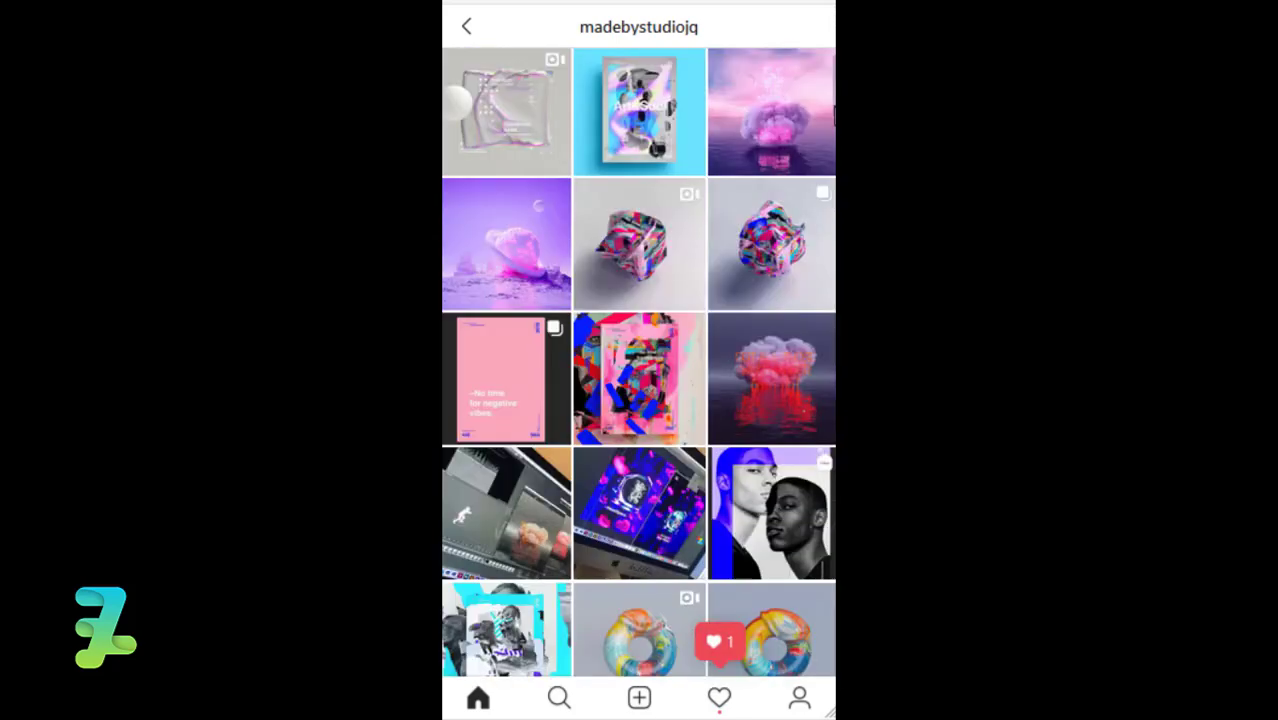
pyautogui.scroll(-2, 638, 360)
pyautogui.scroll(5, 638, 360)
pyautogui.scroll(2, 638, 360)
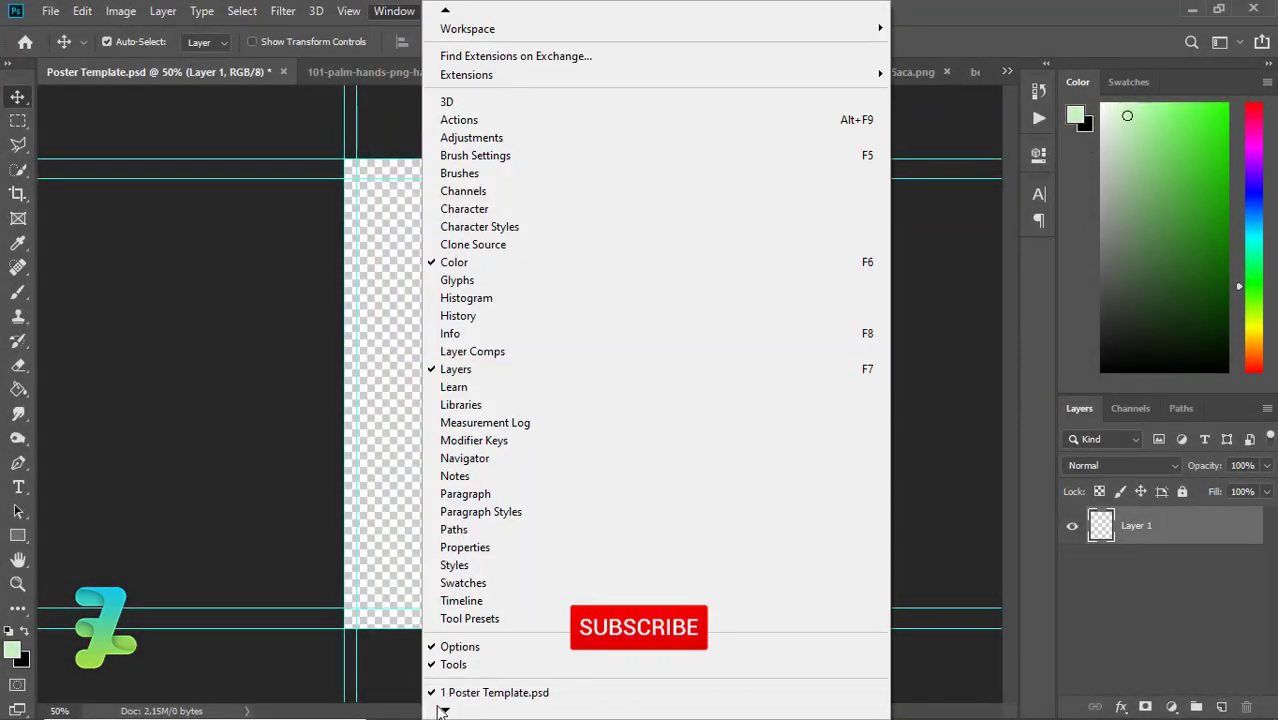
# Undock the perforated-metal photo into its own window beside the Poster Template canvas.
pyautogui.scroll(-3, 490, 640)
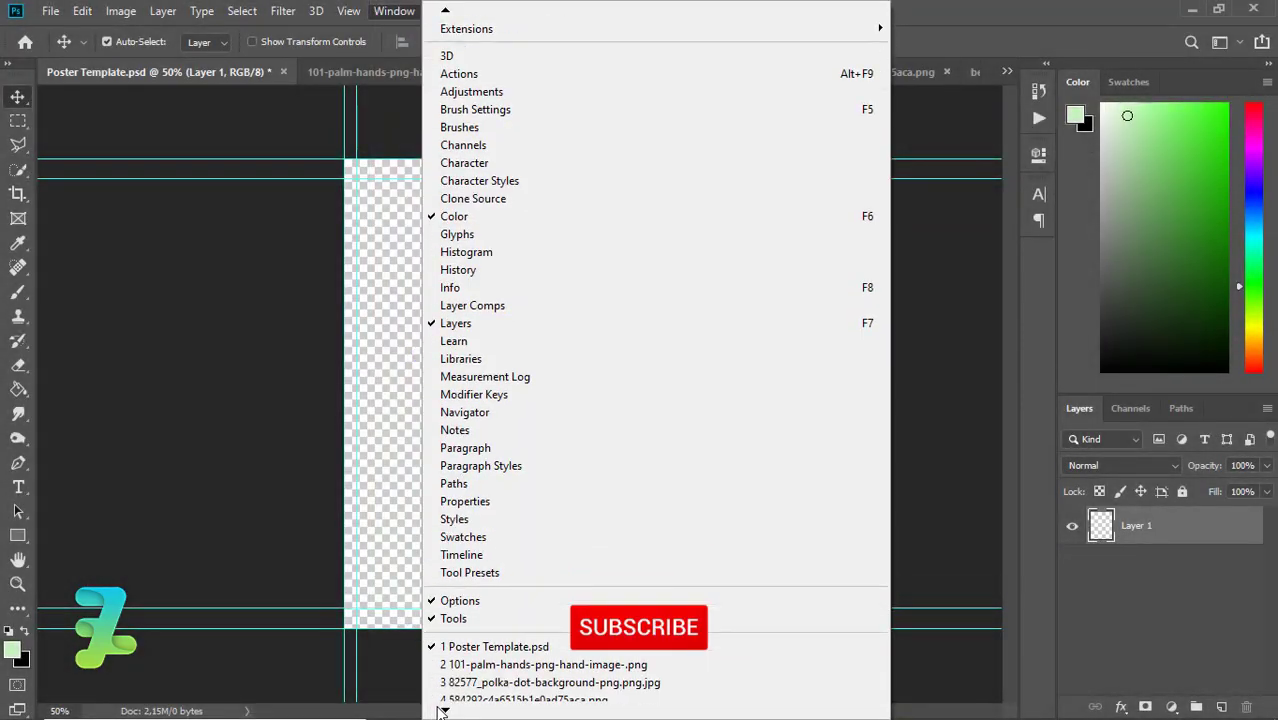
pyautogui.click(480, 690)
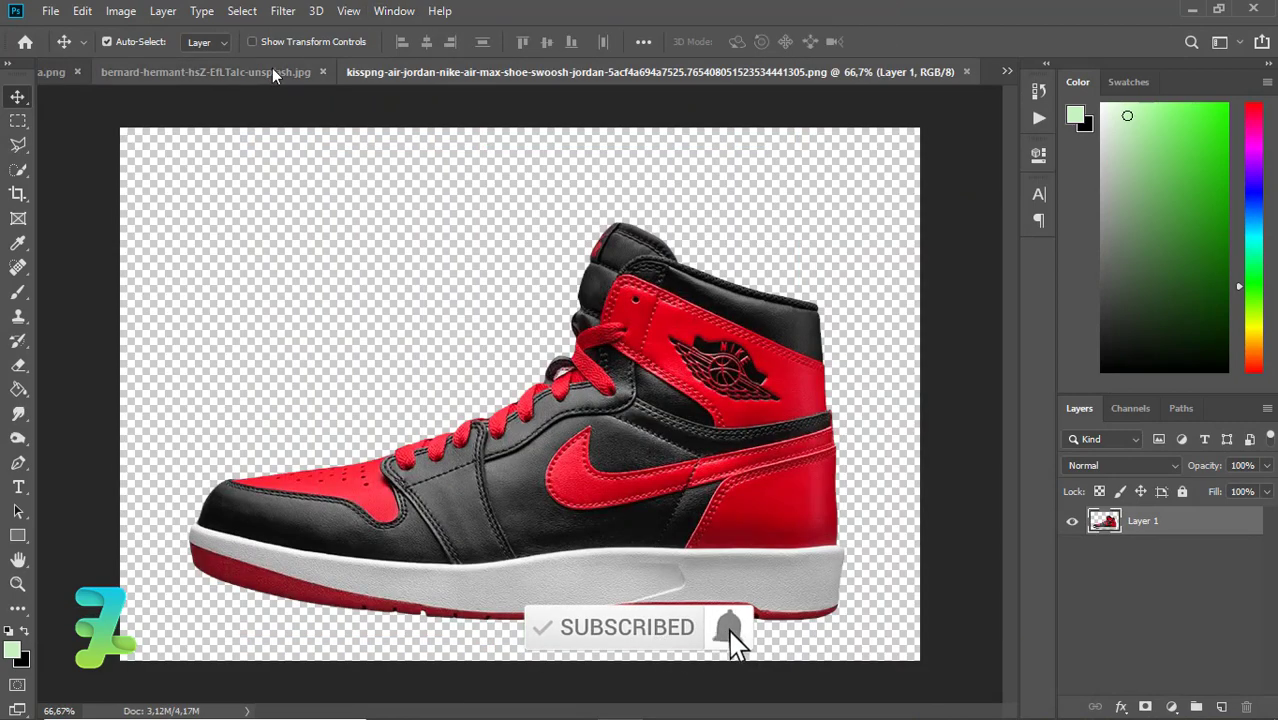
pyautogui.click(310, 70)
pyautogui.rightClick(495, 74)
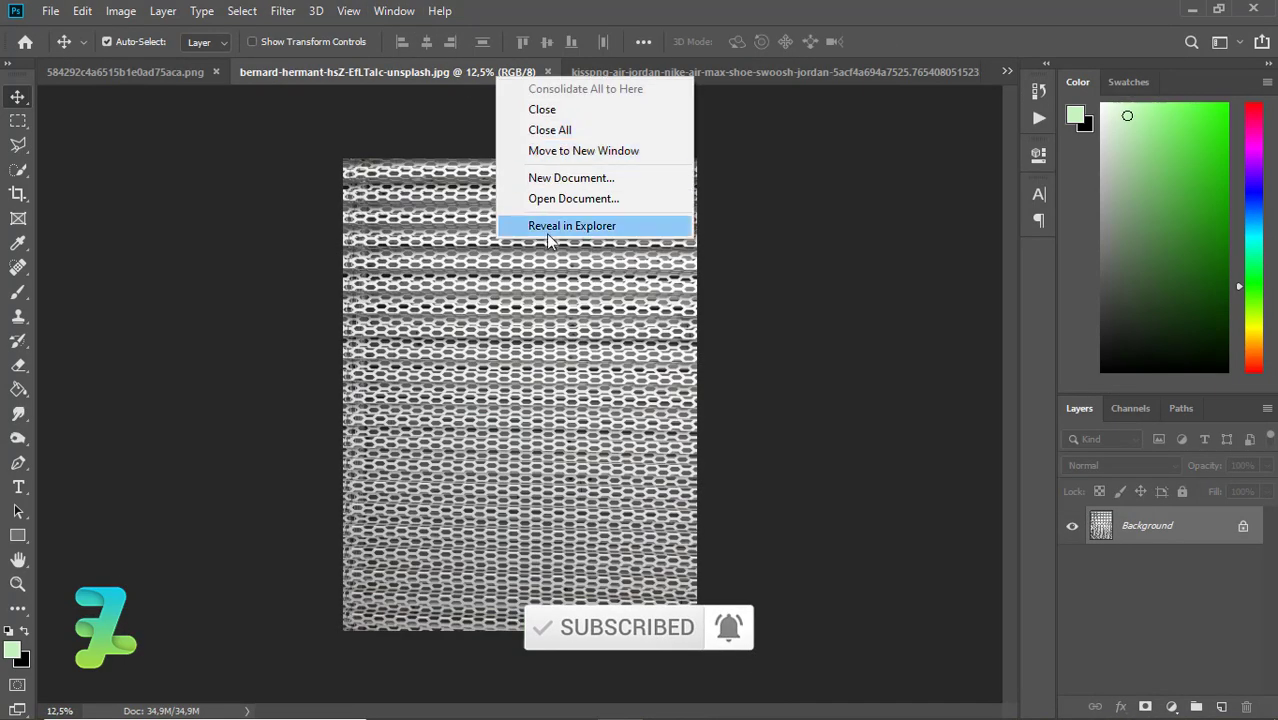
pyautogui.click(520, 106)
pyautogui.click(394, 11)
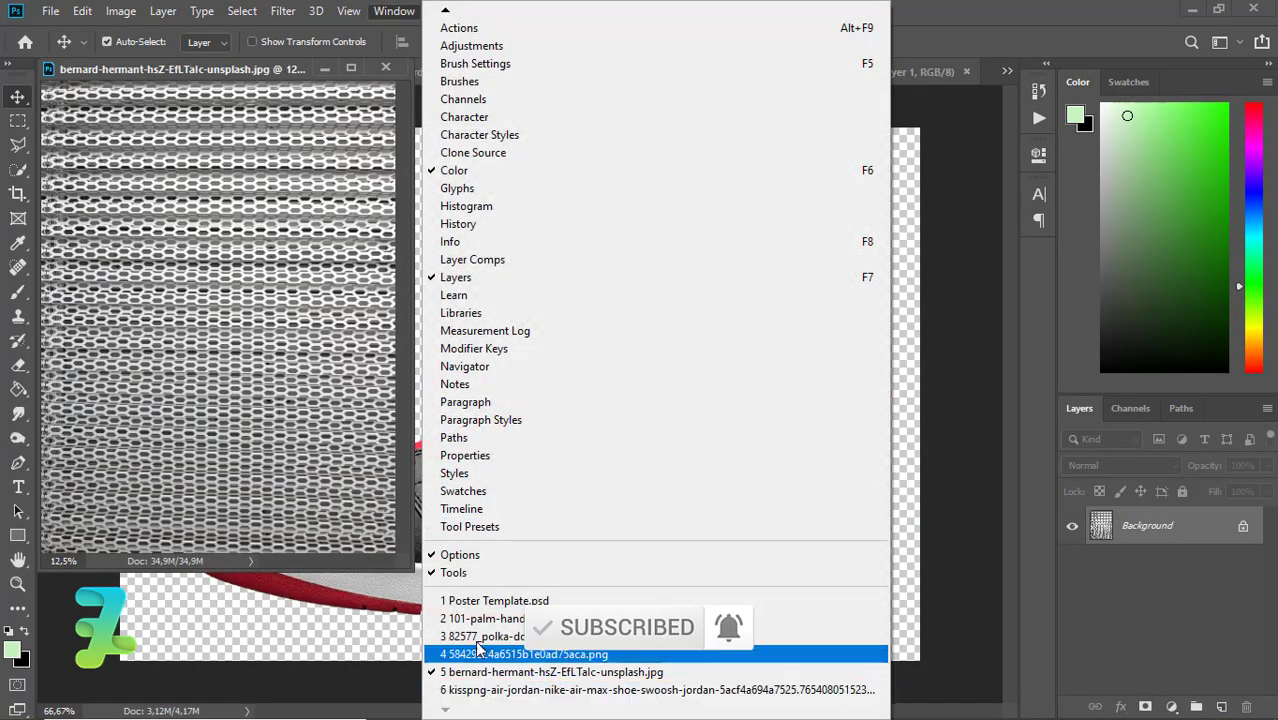
pyautogui.click(480, 600)
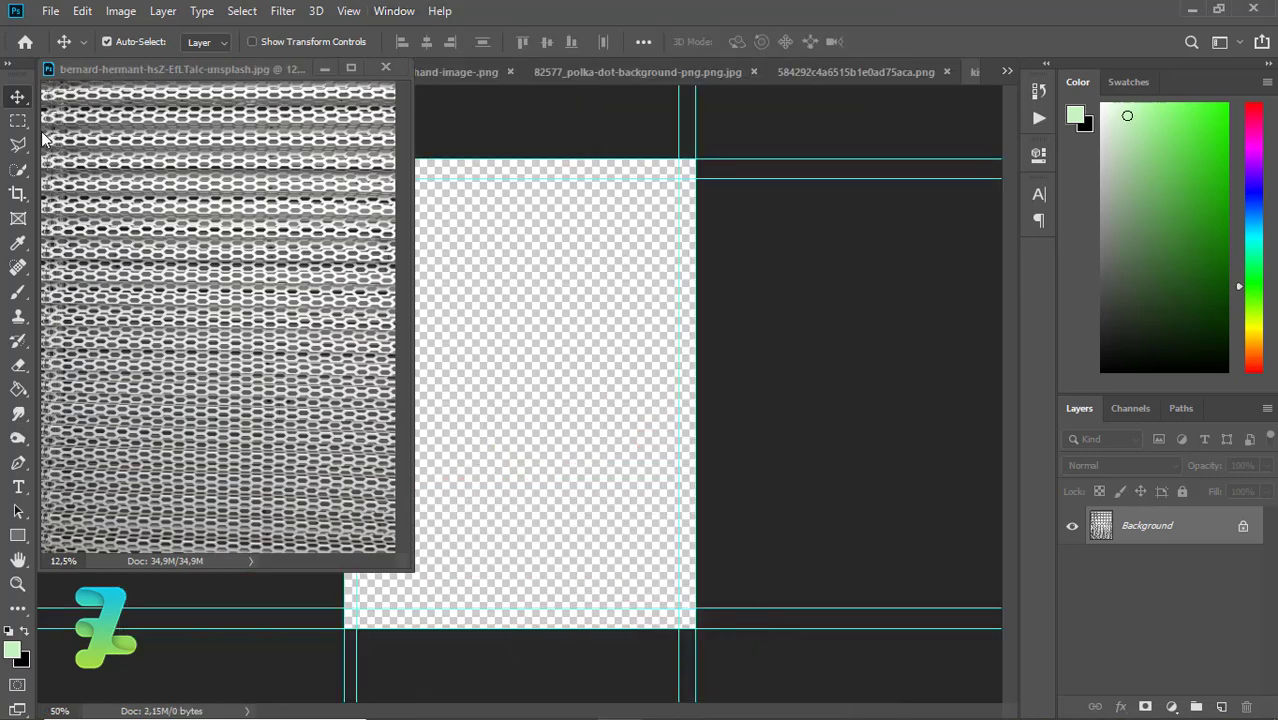
pyautogui.click(318, 250)
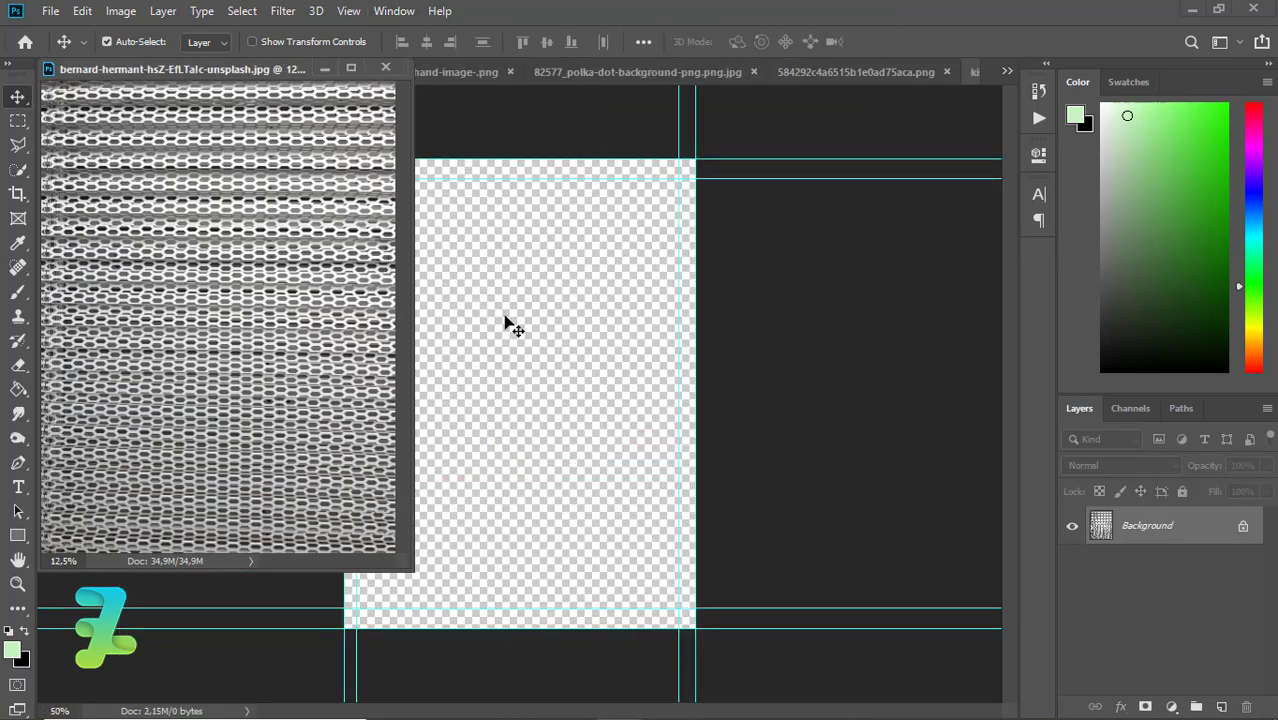
# Drag the perforated-metal photo's layer into the poster as Layer 2.
pyautogui.moveTo(1152, 555); pyautogui.dragTo(676, 268)
pyautogui.click(662, 284)
pyautogui.moveTo(1095, 527); pyautogui.dragTo(562, 373)
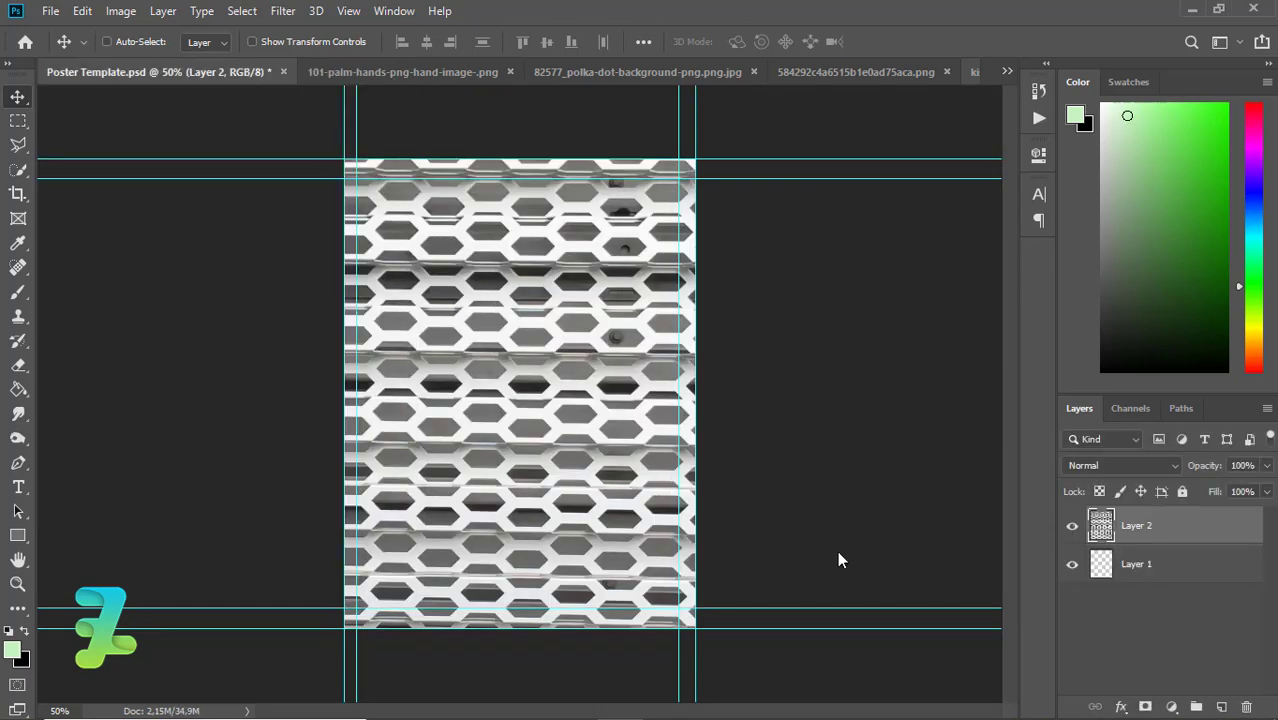
pyautogui.hotkey('ctrl', '-')
pyautogui.hotkey('ctrl', '-')
pyautogui.hotkey('ctrl', '-')
pyautogui.hotkey('ctrl', '-')
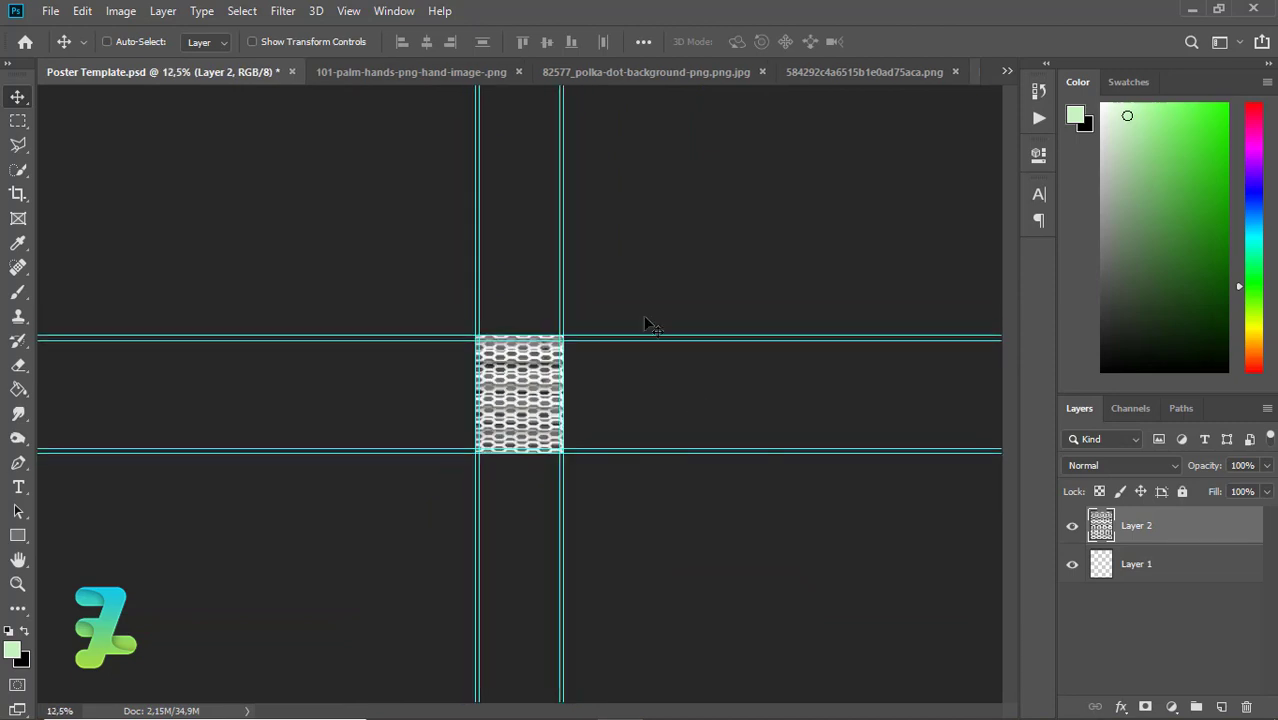
# Scale the metal texture to about 39.7% so it fills the canvas.
pyautogui.hotkey('ctrl', 't')
pyautogui.moveTo(655, 192); pyautogui.dragTo(546, 338)
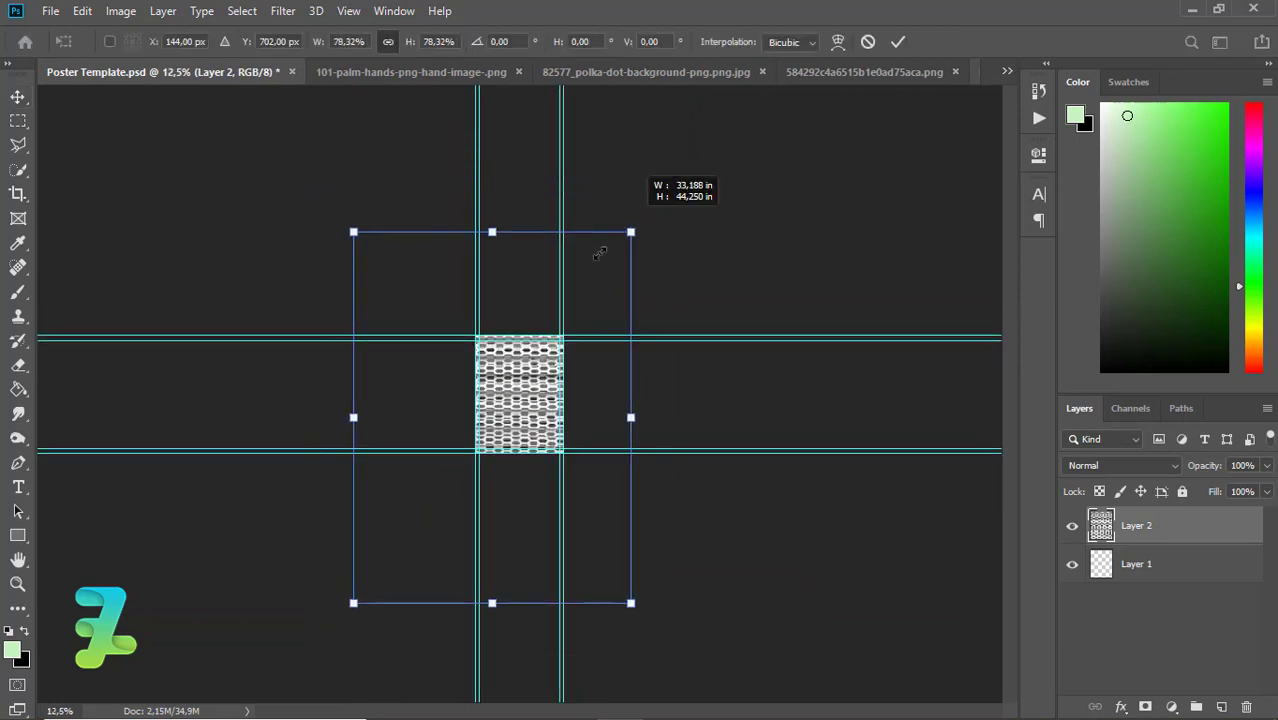
pyautogui.moveTo(485, 403); pyautogui.dragTo(507, 398)
pyautogui.press('Return')
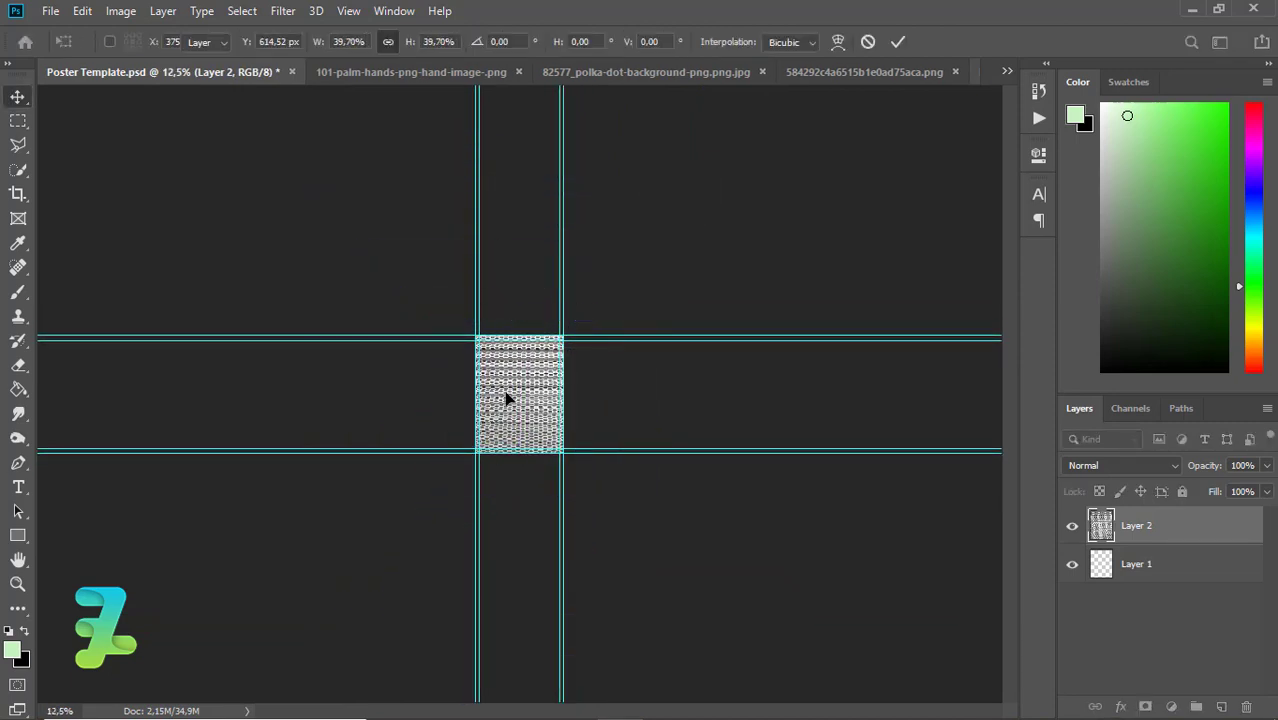
pyautogui.scroll(1, 507, 398)
pyautogui.scroll(2, 507, 398)
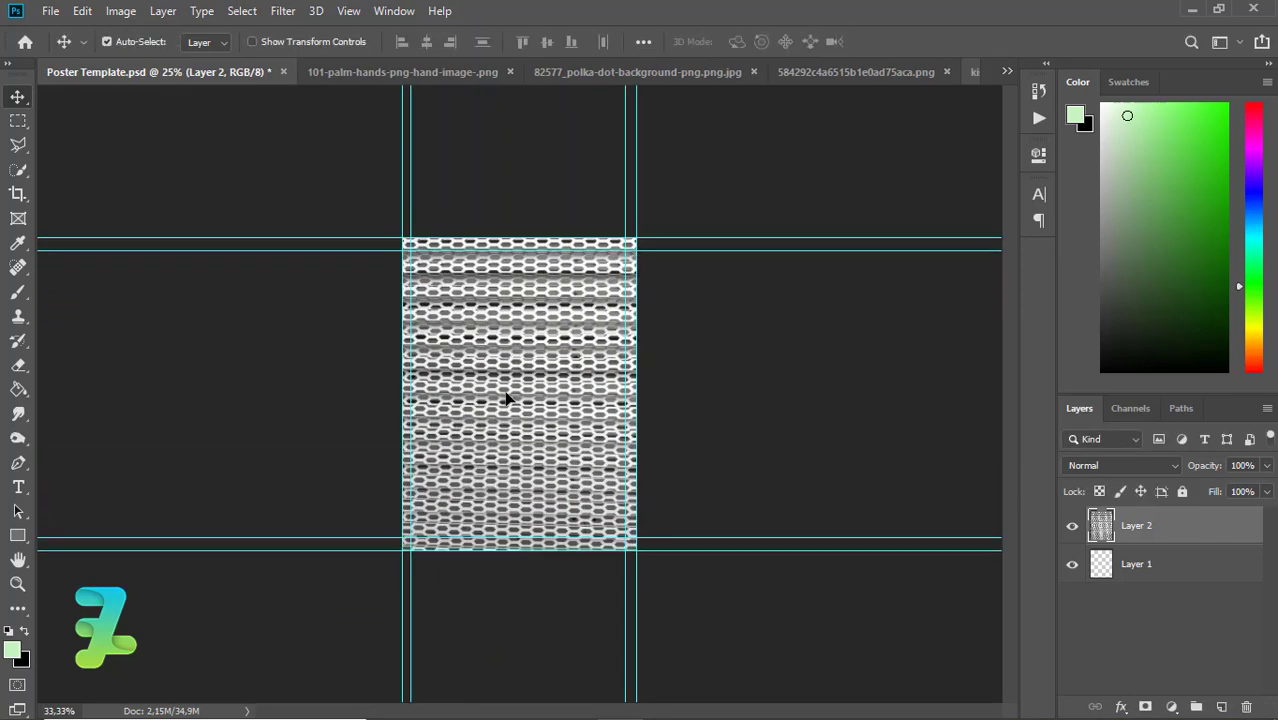
pyautogui.scroll(2, 507, 398)
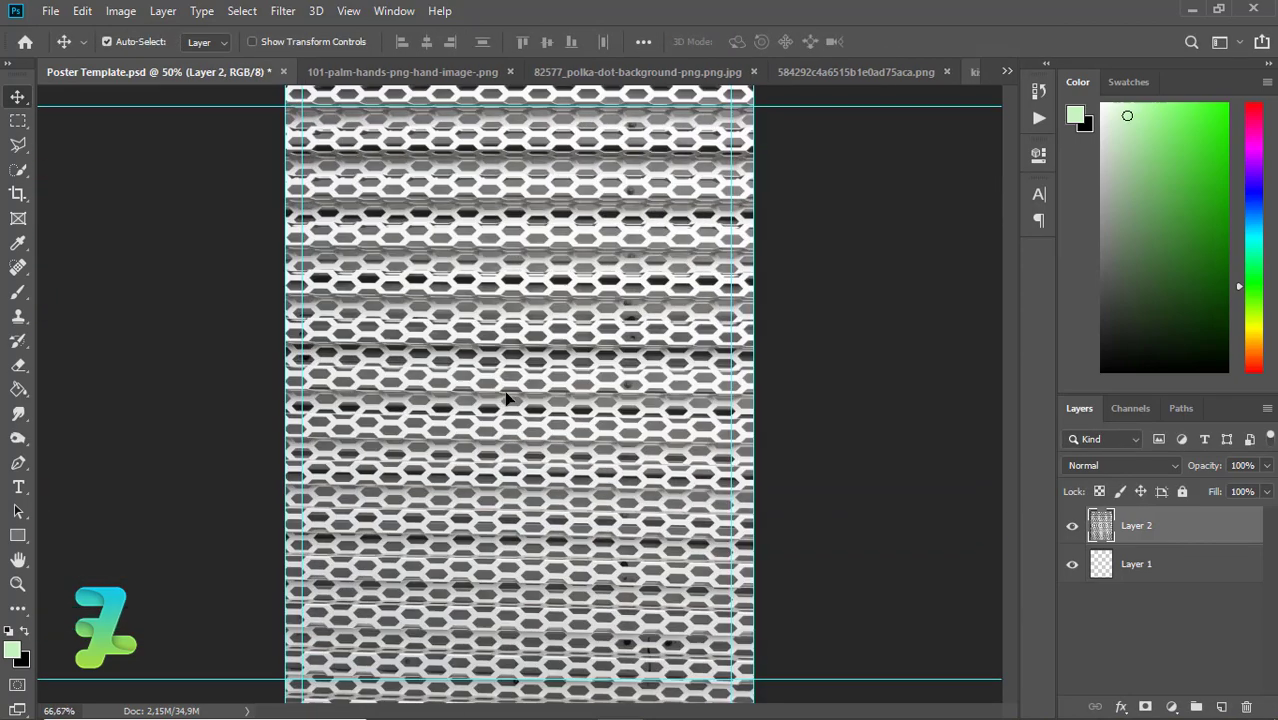
# Float the hand photo in its own window and copy it into the poster as Layer 3.
pyautogui.rightClick(383, 78)
pyautogui.click(442, 143)
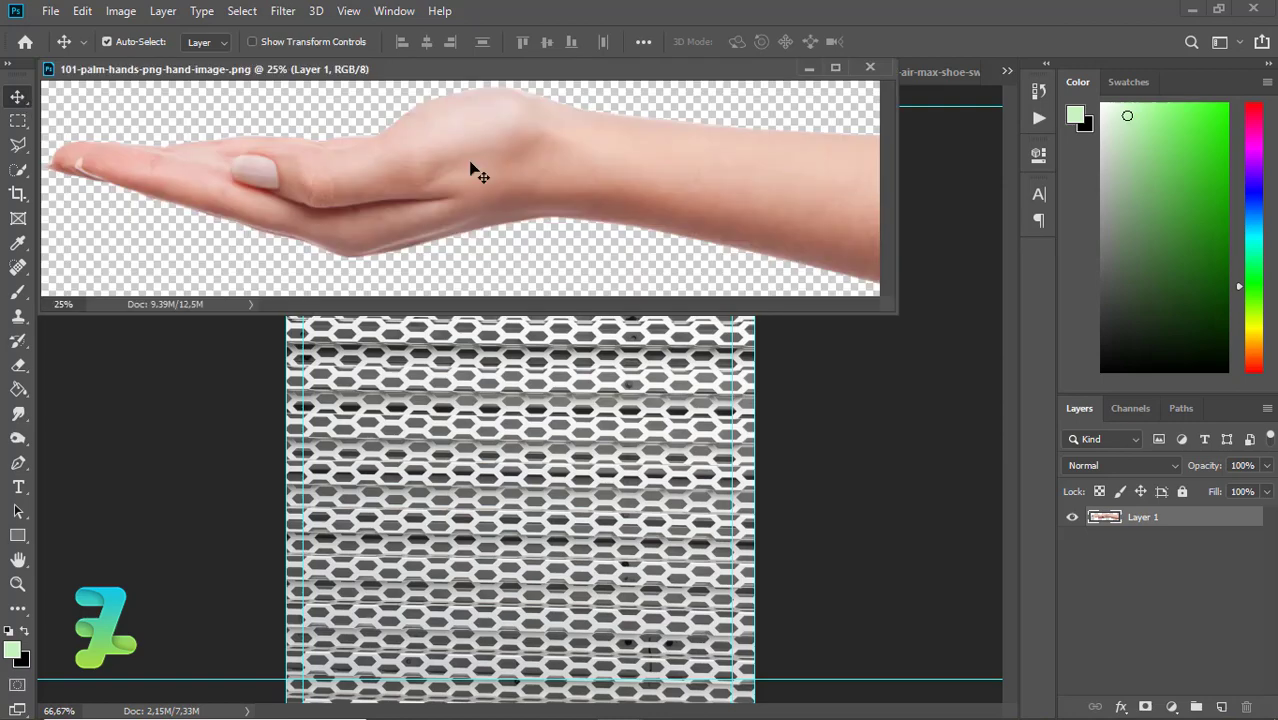
pyautogui.moveTo(560, 408); pyautogui.dragTo(594, 504)
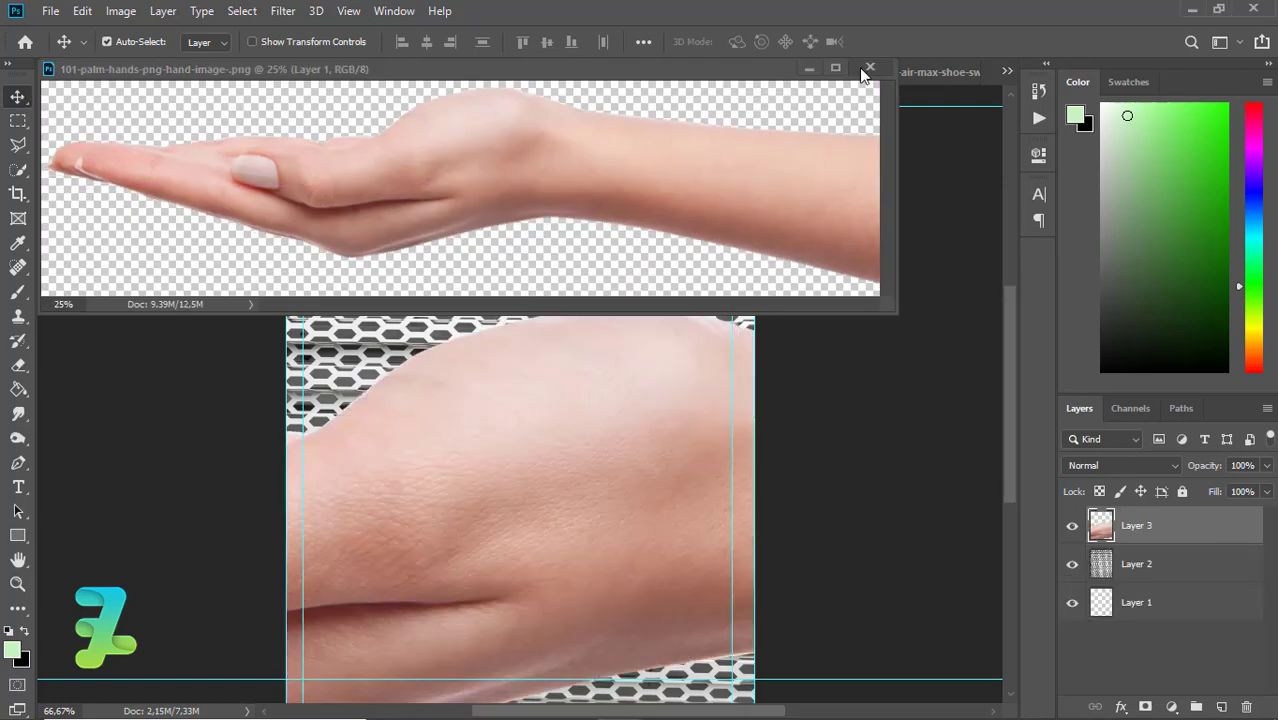
pyautogui.click(735, 367)
pyautogui.hotkey('ctrl', '-')
pyautogui.hotkey('ctrl', '-')
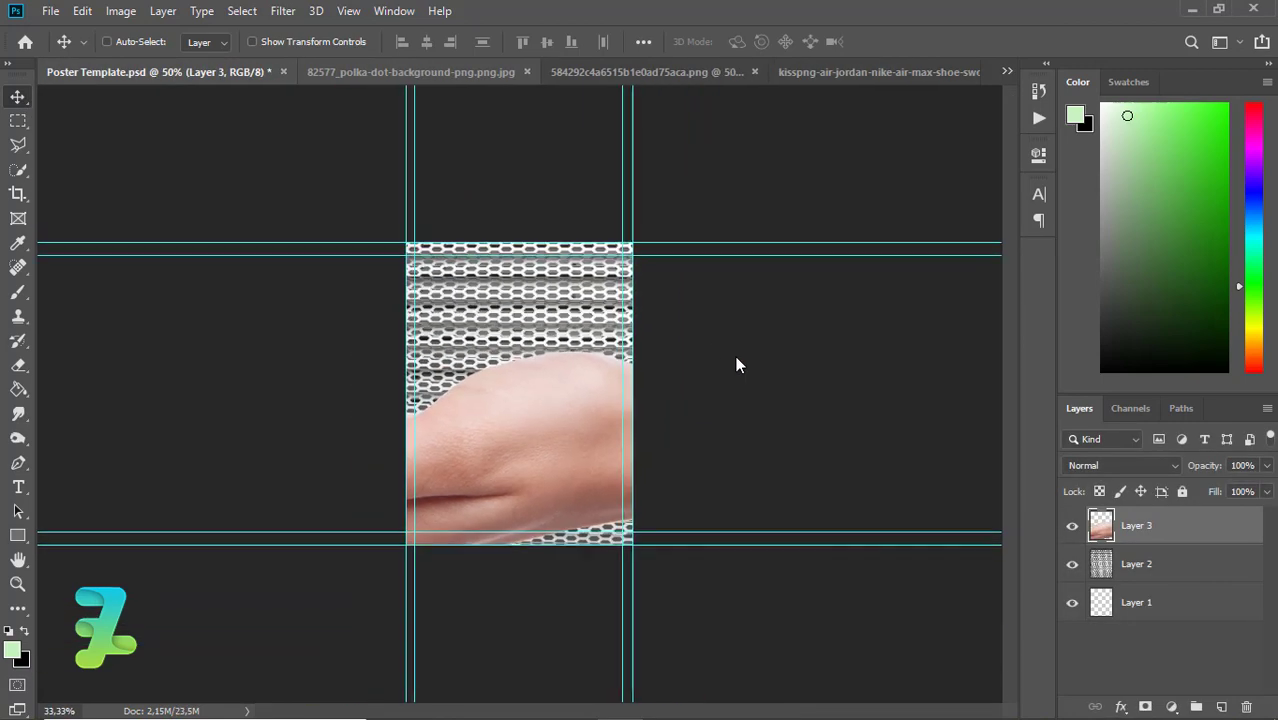
pyautogui.hotkey('ctrl', '-')
# Shrink the hand and move it up over the middle of the poster.
pyautogui.hotkey('ctrl', 't')
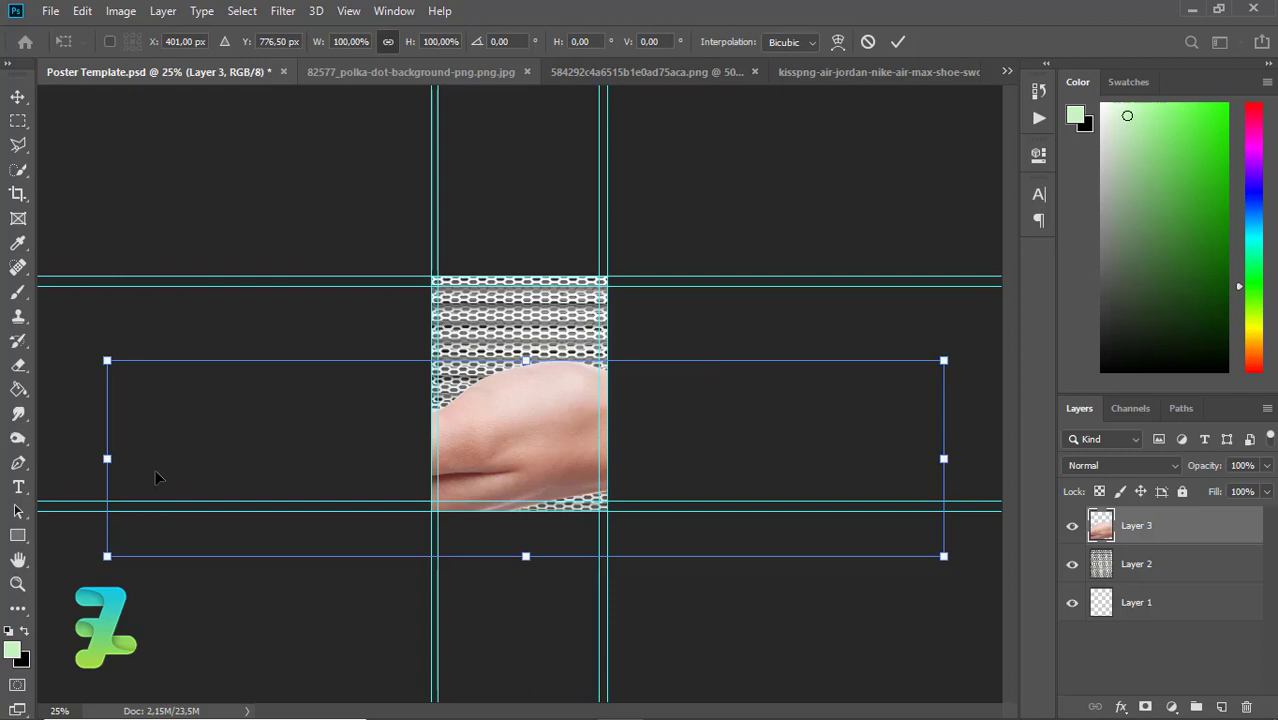
pyautogui.moveTo(107, 557); pyautogui.dragTo(431, 437)
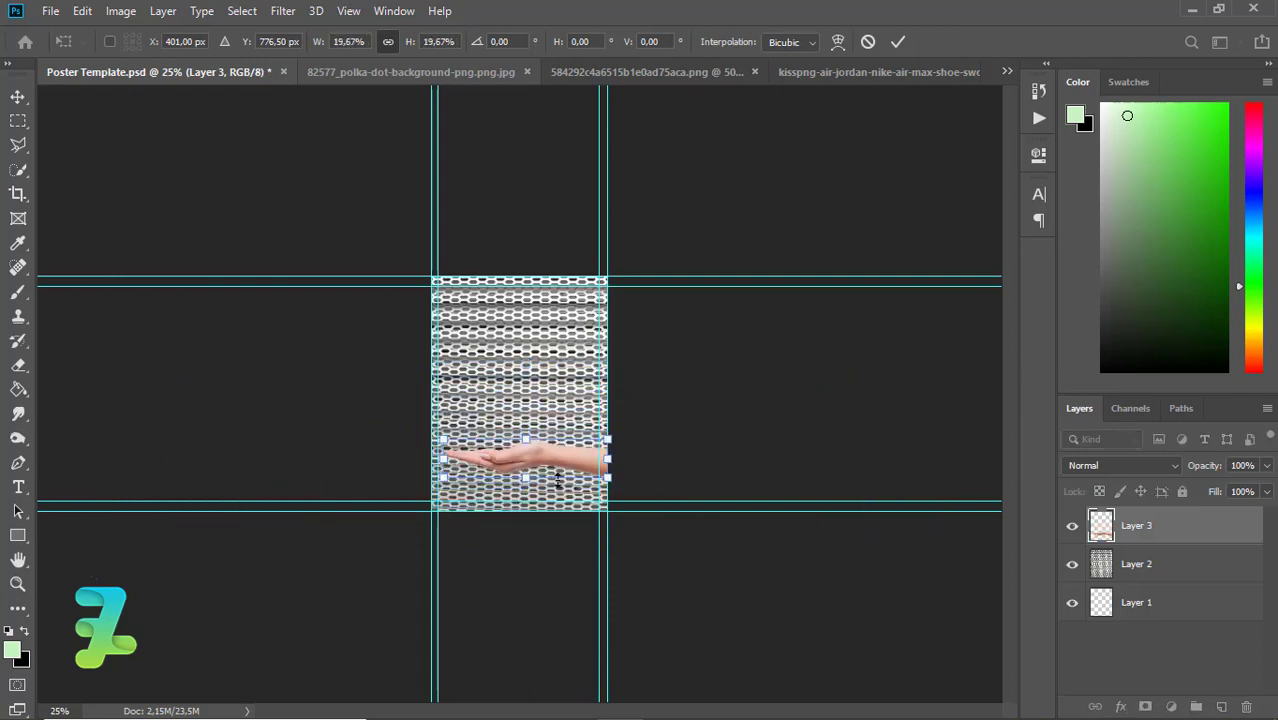
pyautogui.moveTo(579, 466); pyautogui.dragTo(571, 428)
pyautogui.press('Return')
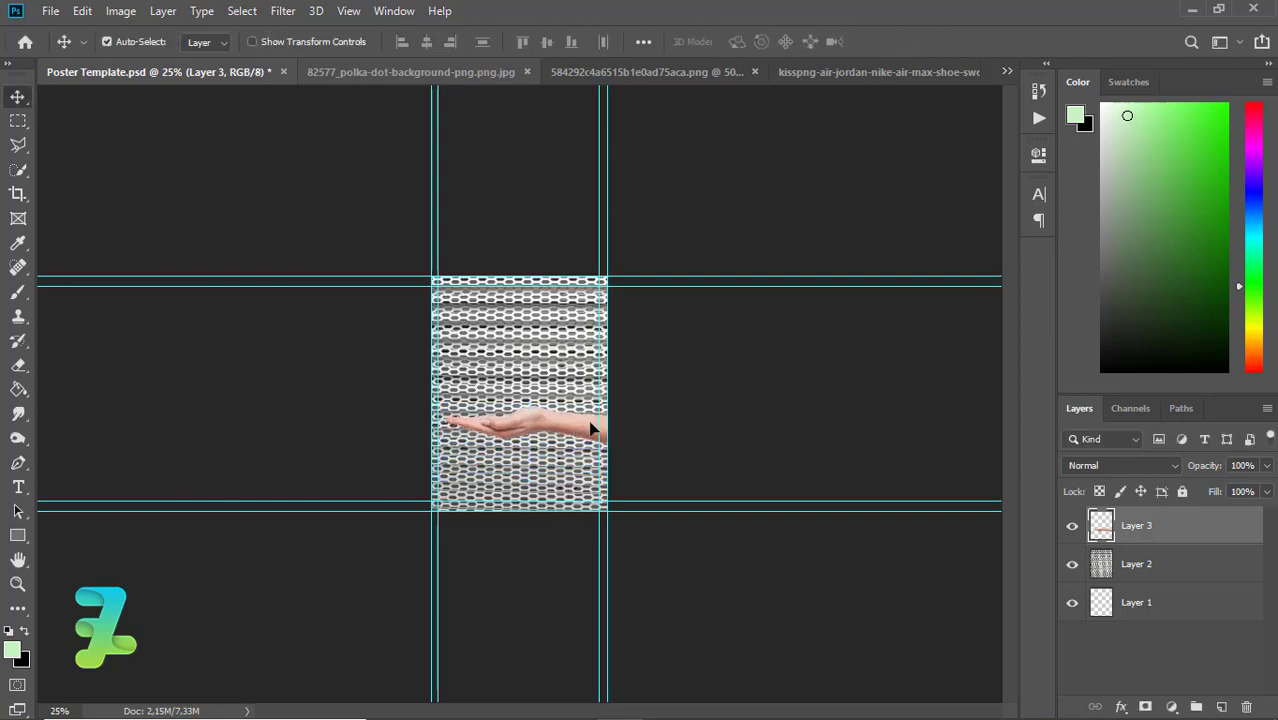
pyautogui.hotkey('ctrl', '+')
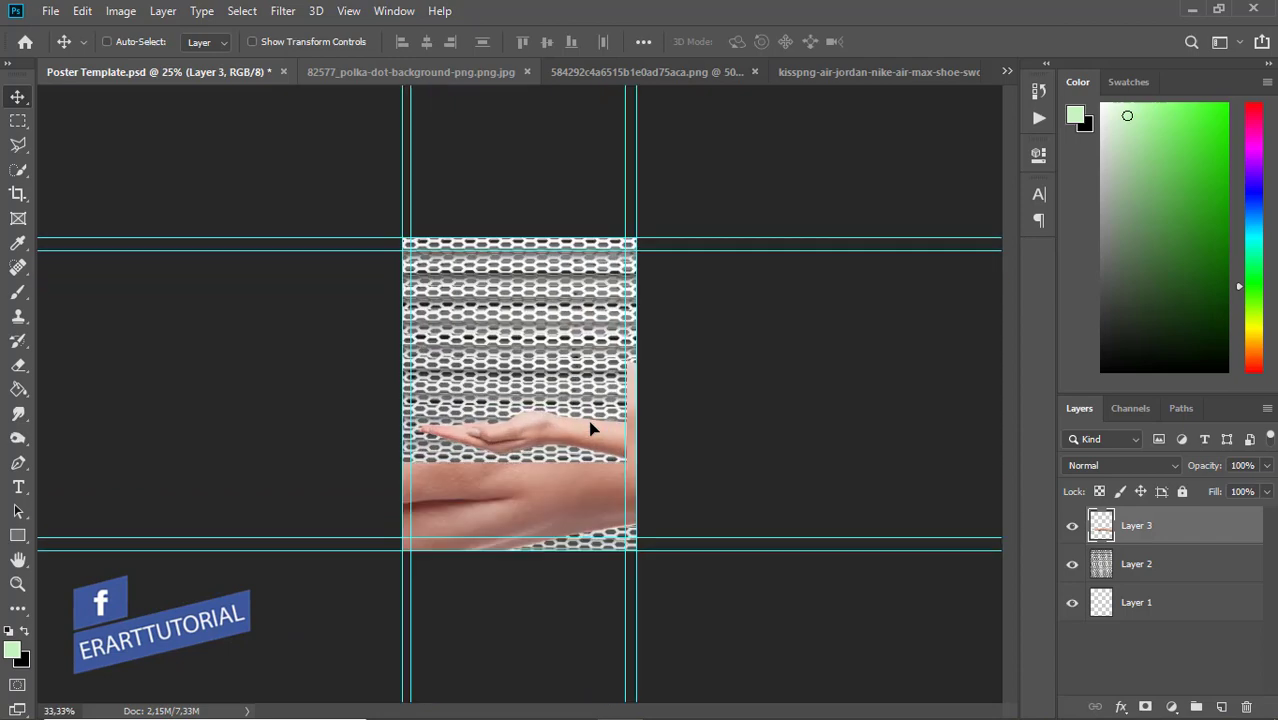
pyautogui.hotkey('ctrl', '+')
pyautogui.hotkey('ctrl', '+')
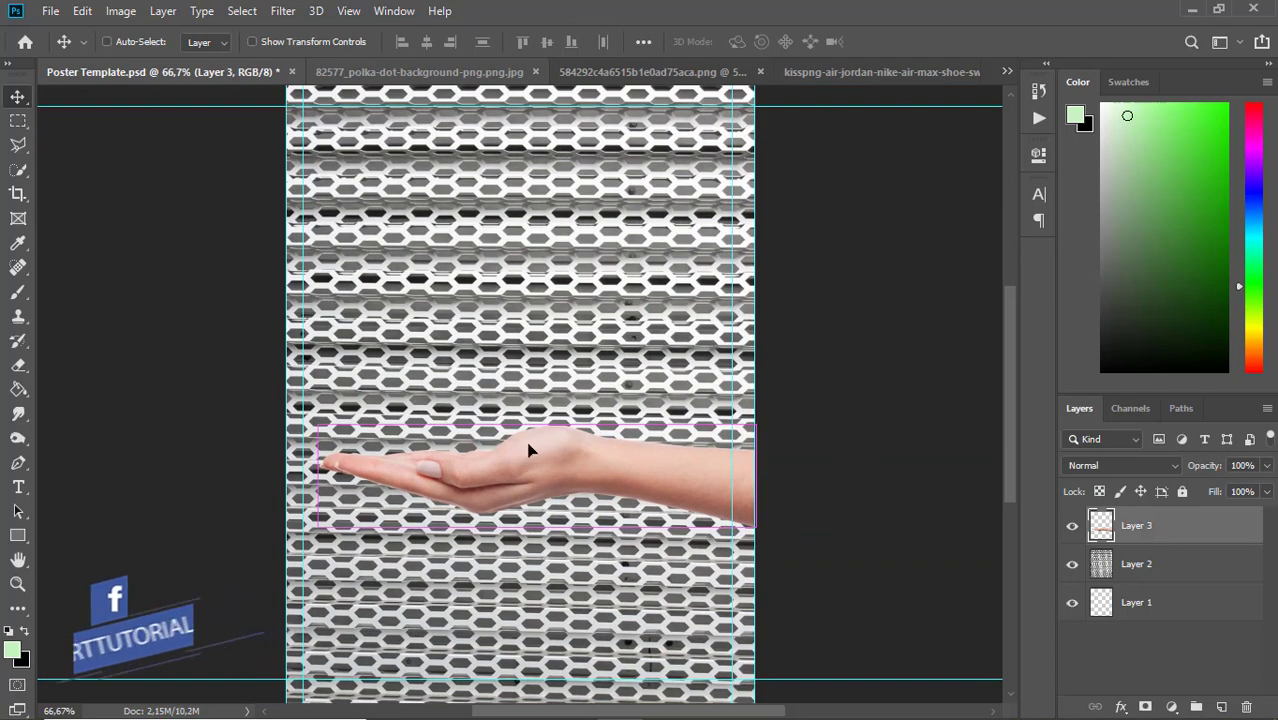
pyautogui.moveTo(510, 455); pyautogui.dragTo(535, 435)
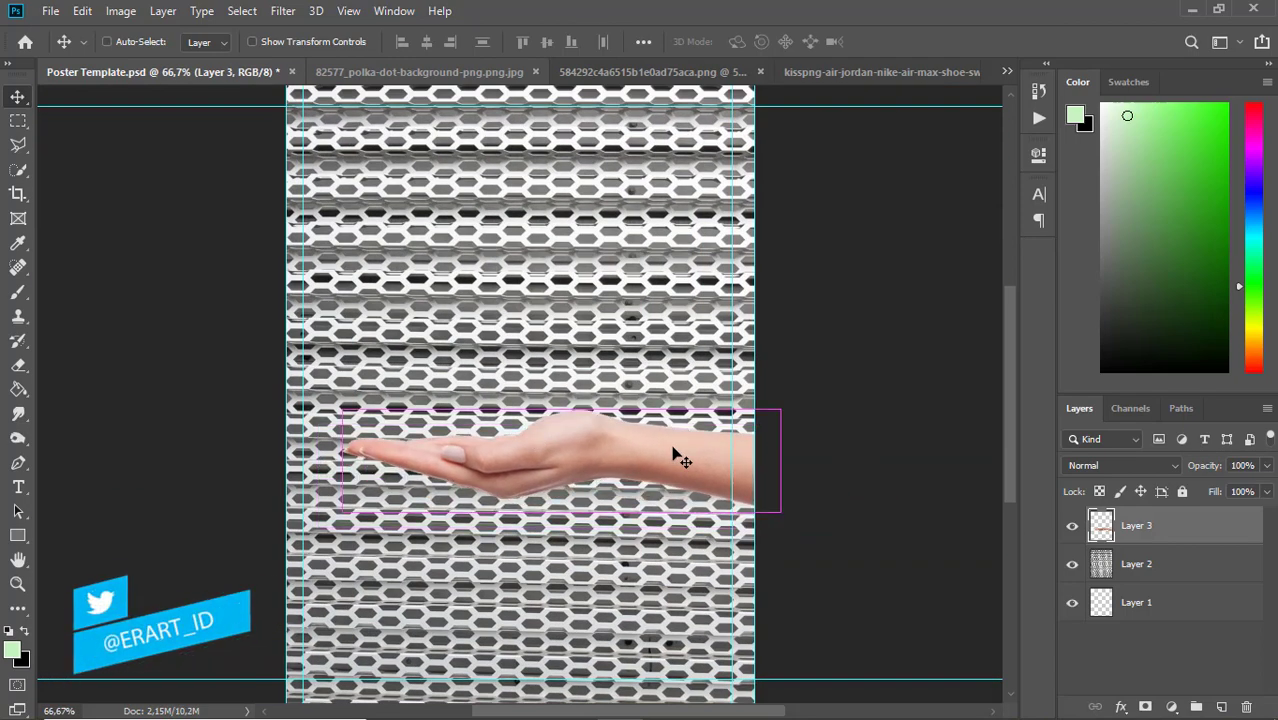
# Rescale the hand to 87.45% and settle its position.
pyautogui.hotkey('ctrl', 't')
pyautogui.moveTo(777, 409)
pyautogui.mouseDown()
pyautogui.moveTo(715, 432)
pyautogui.moveTo(750, 415)
pyautogui.mouseUp()
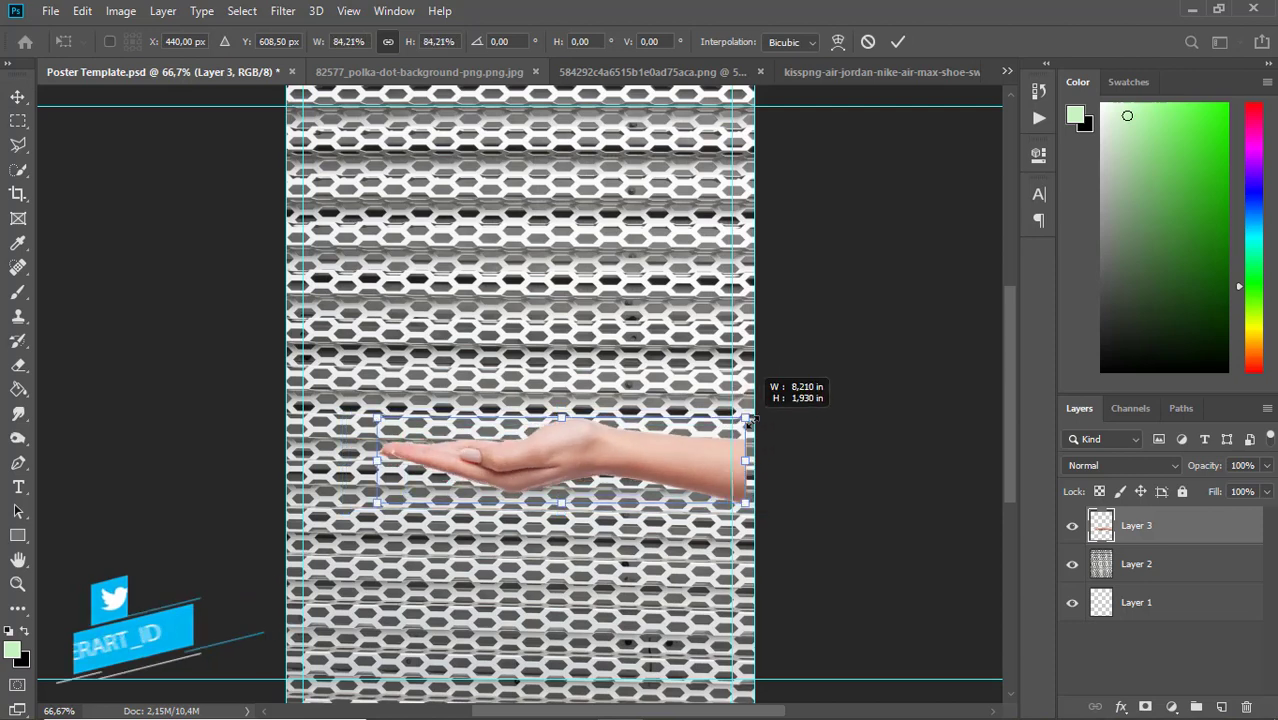
pyautogui.moveTo(685, 455); pyautogui.dragTo(665, 462)
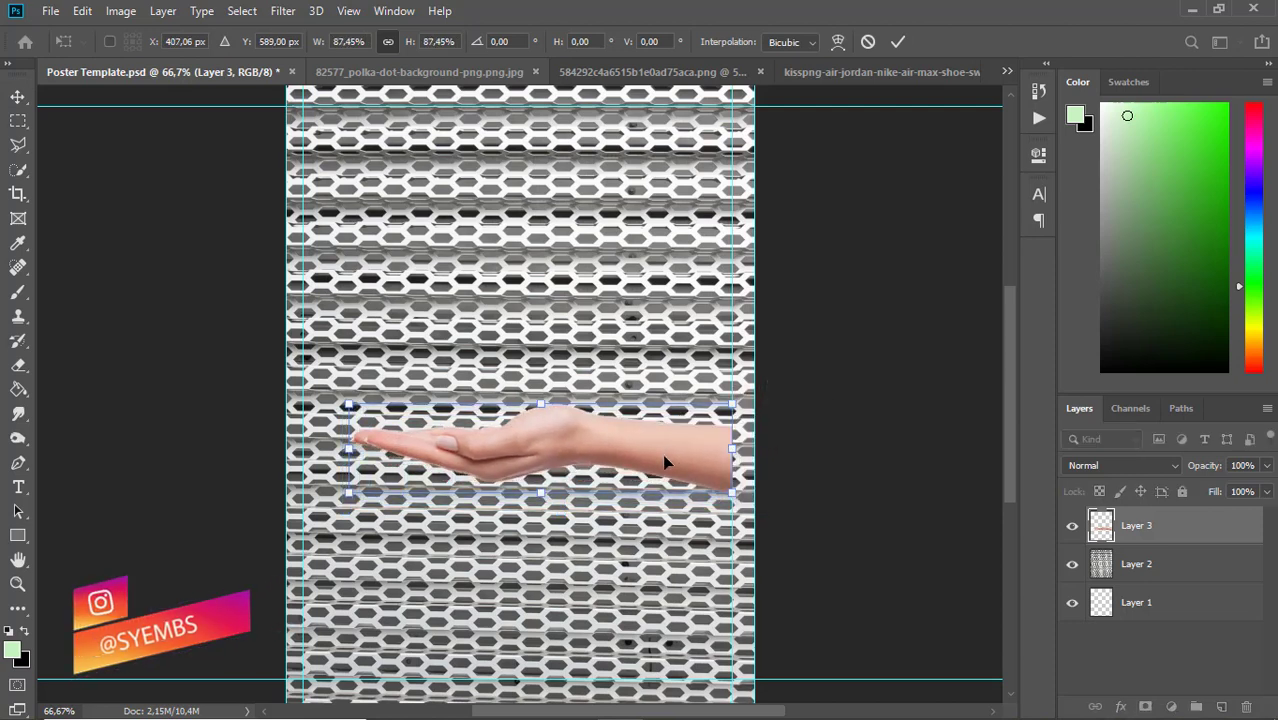
pyautogui.press('Return')
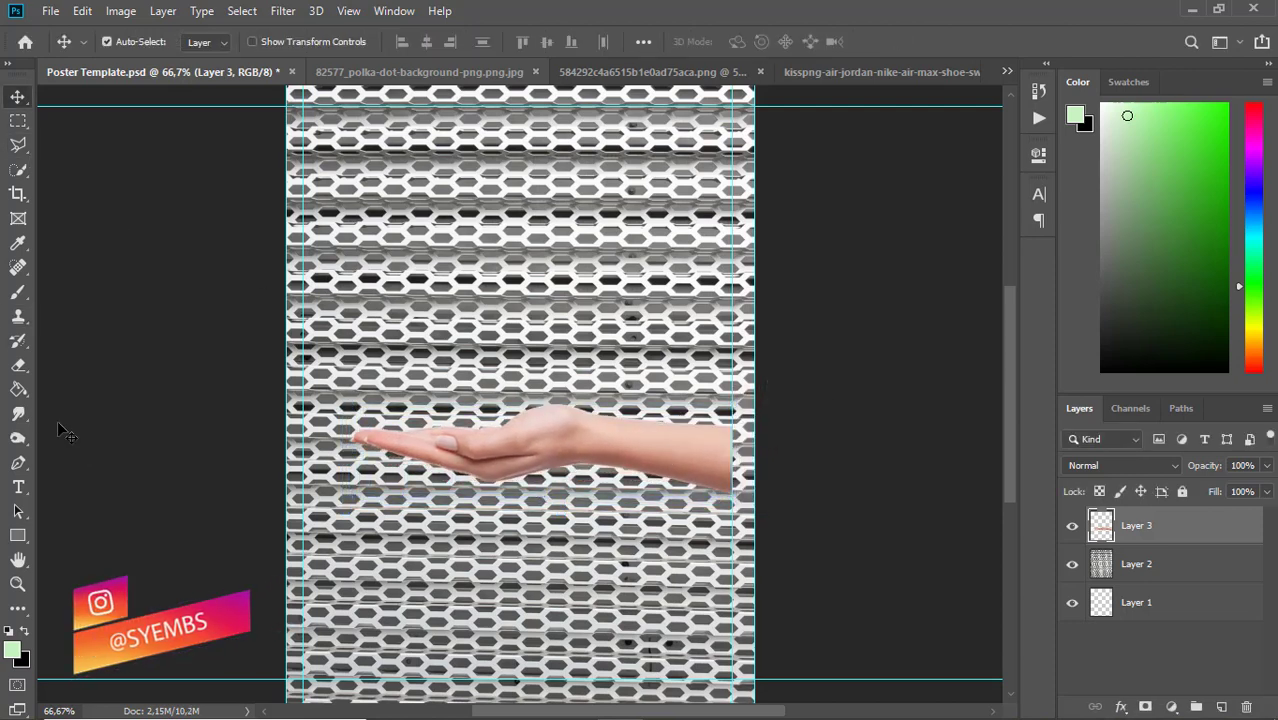
# Pen-trace the wrist end, turn it into a selection, and hide it with an inverted layer mask.
pyautogui.click(17, 463)
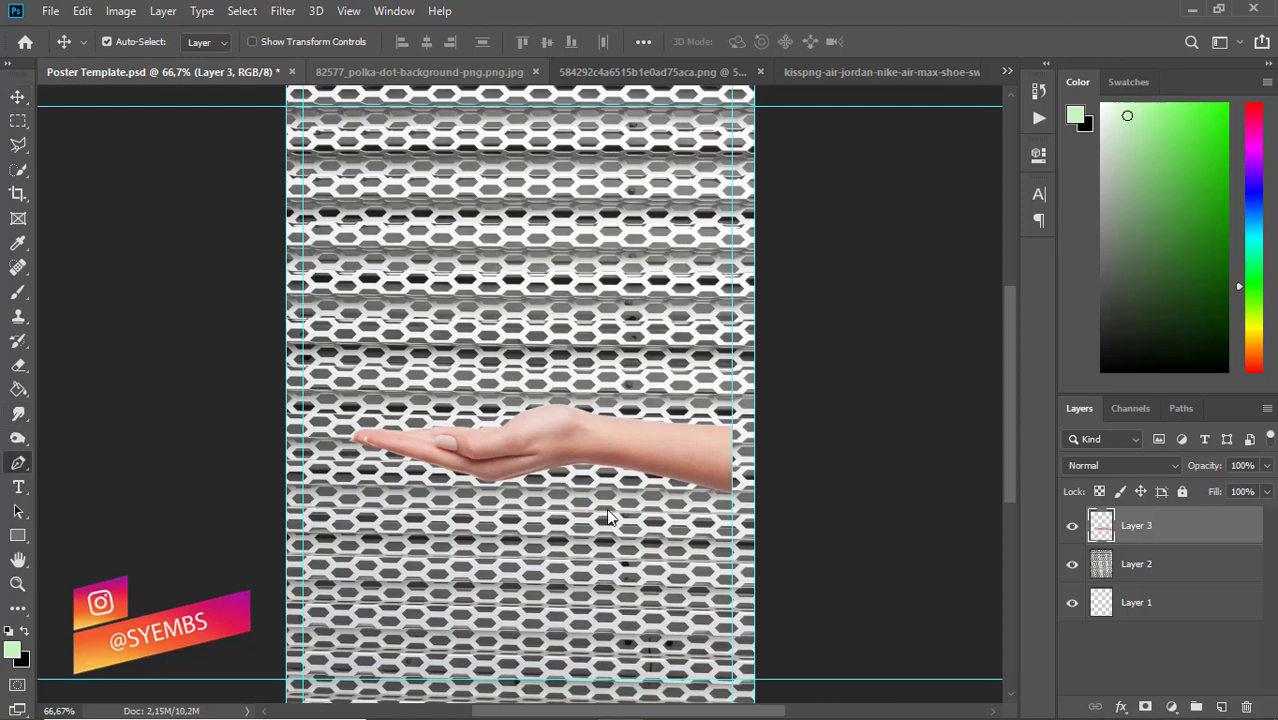
pyautogui.click(687, 492)
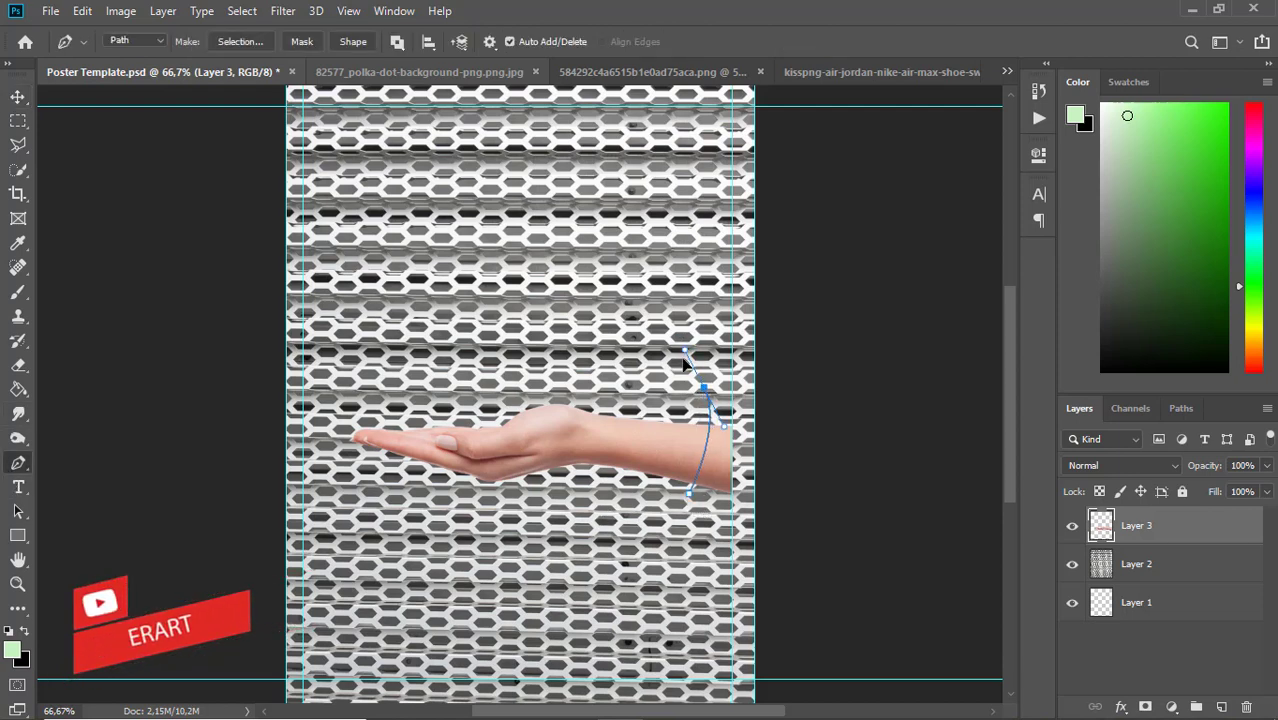
pyautogui.click(744, 548)
pyautogui.rightClick(712, 458)
pyautogui.click(800, 114)
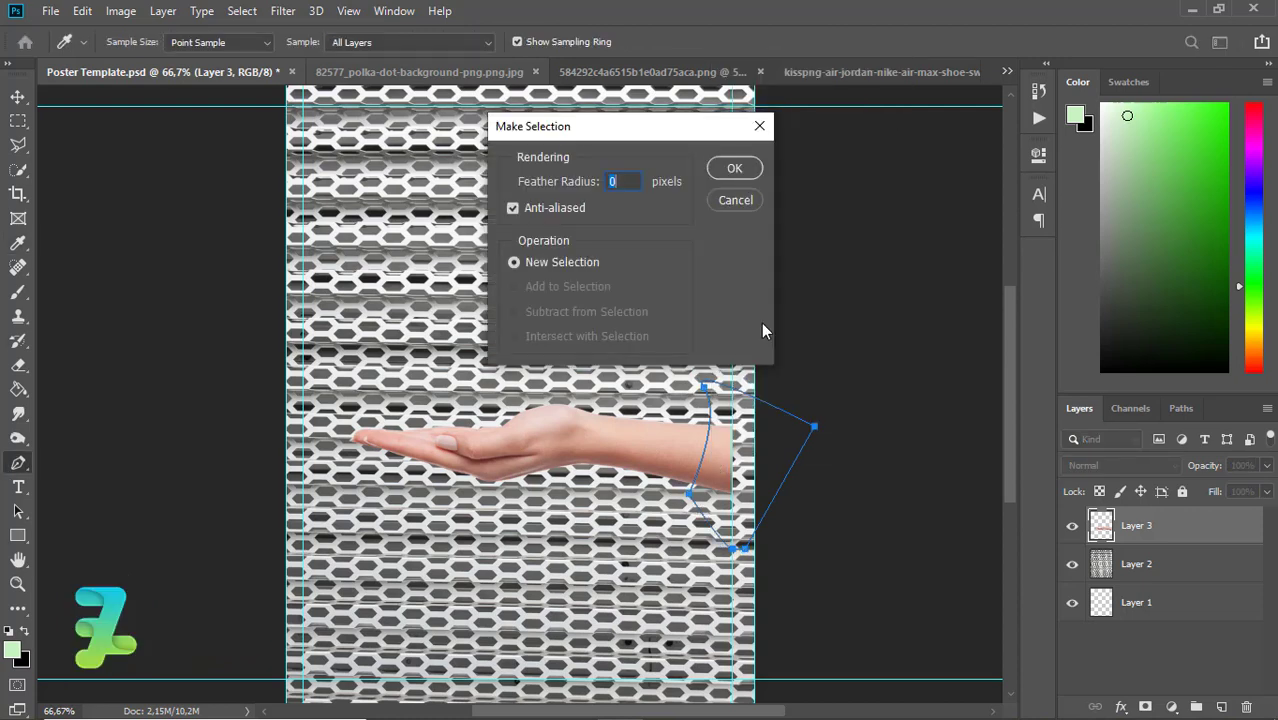
pyautogui.press('Return')
pyautogui.click(1146, 707)
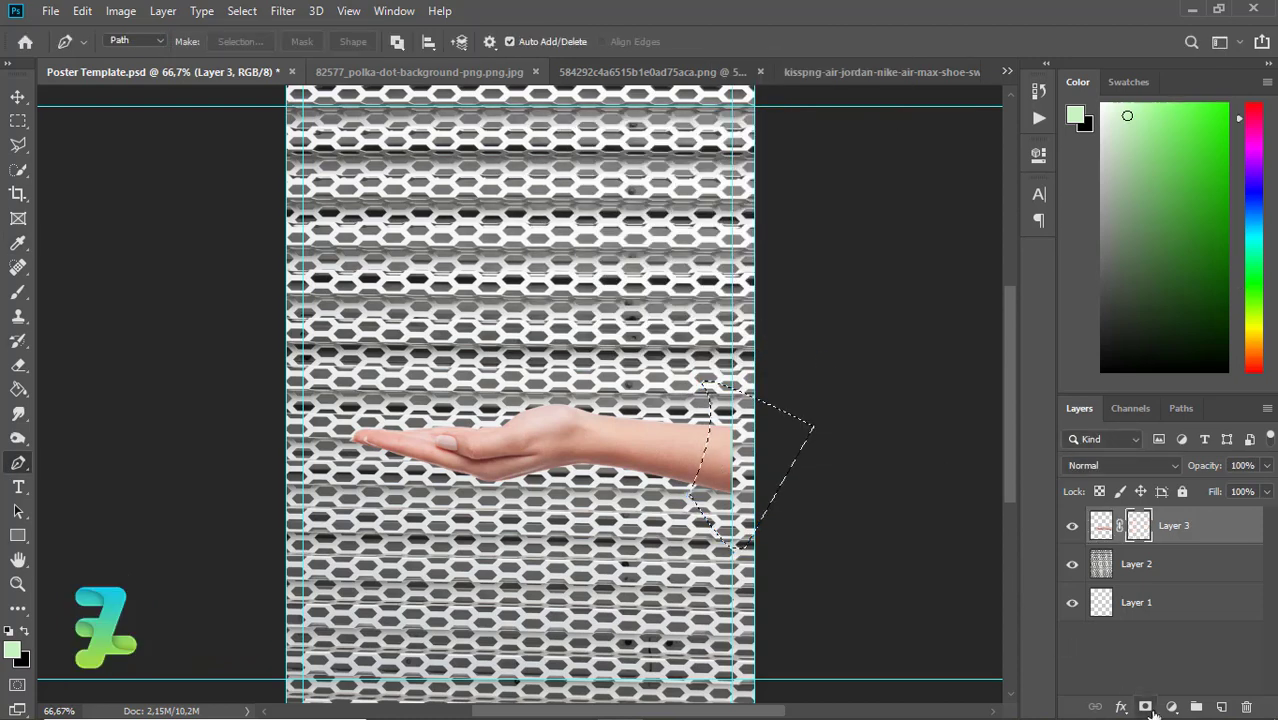
pyautogui.hotkey('ctrl', 'i')
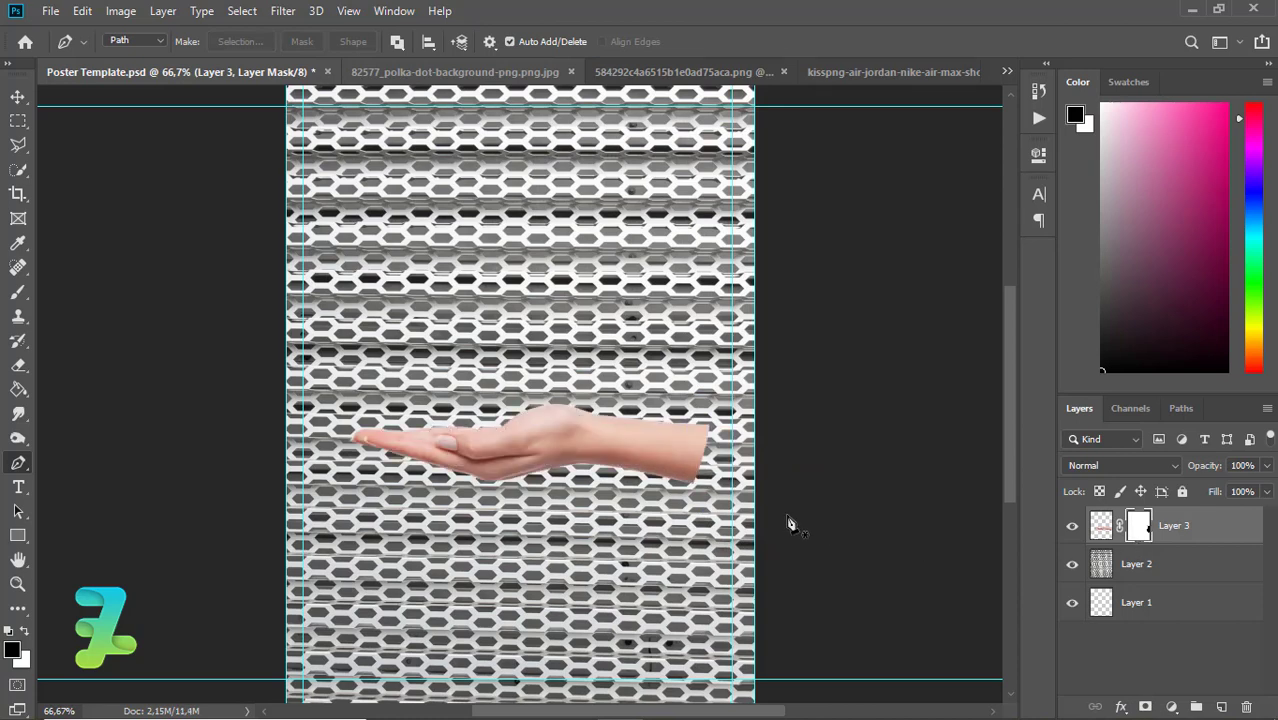
# Add a Color Balance layer clipped to the hand with Magenta at -67.
pyautogui.click(1171, 707)
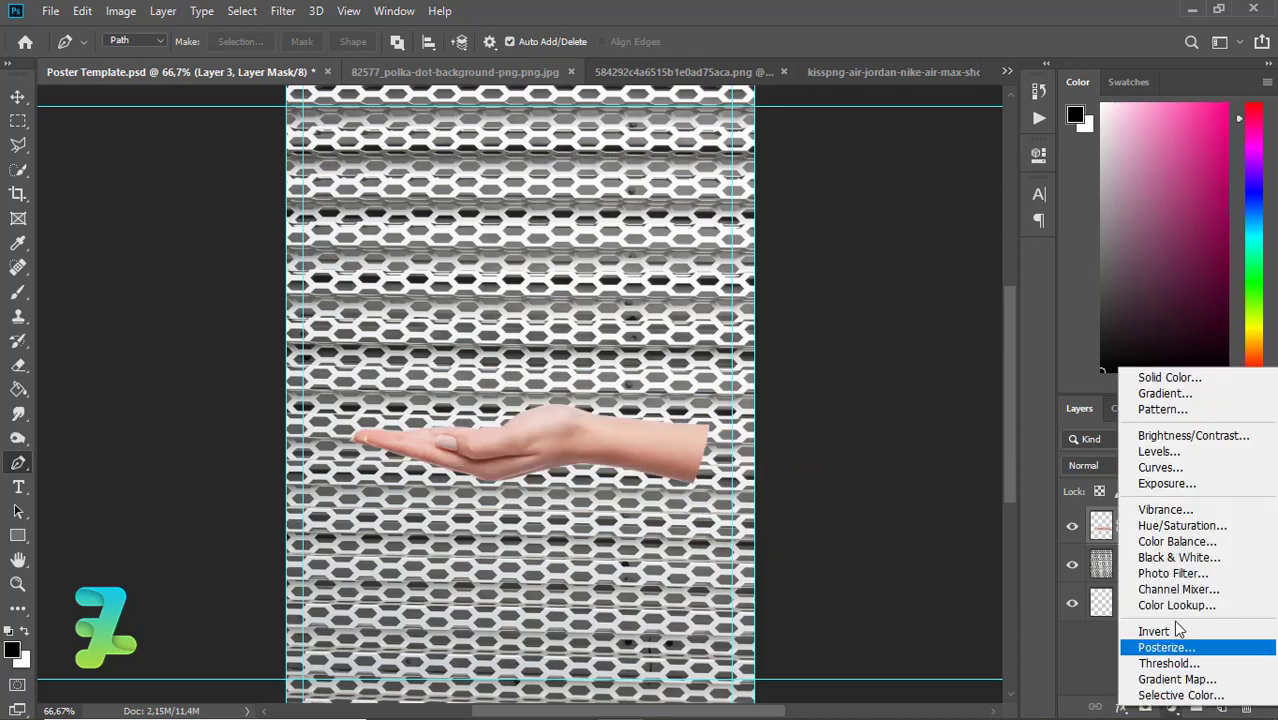
pyautogui.click(1178, 541)
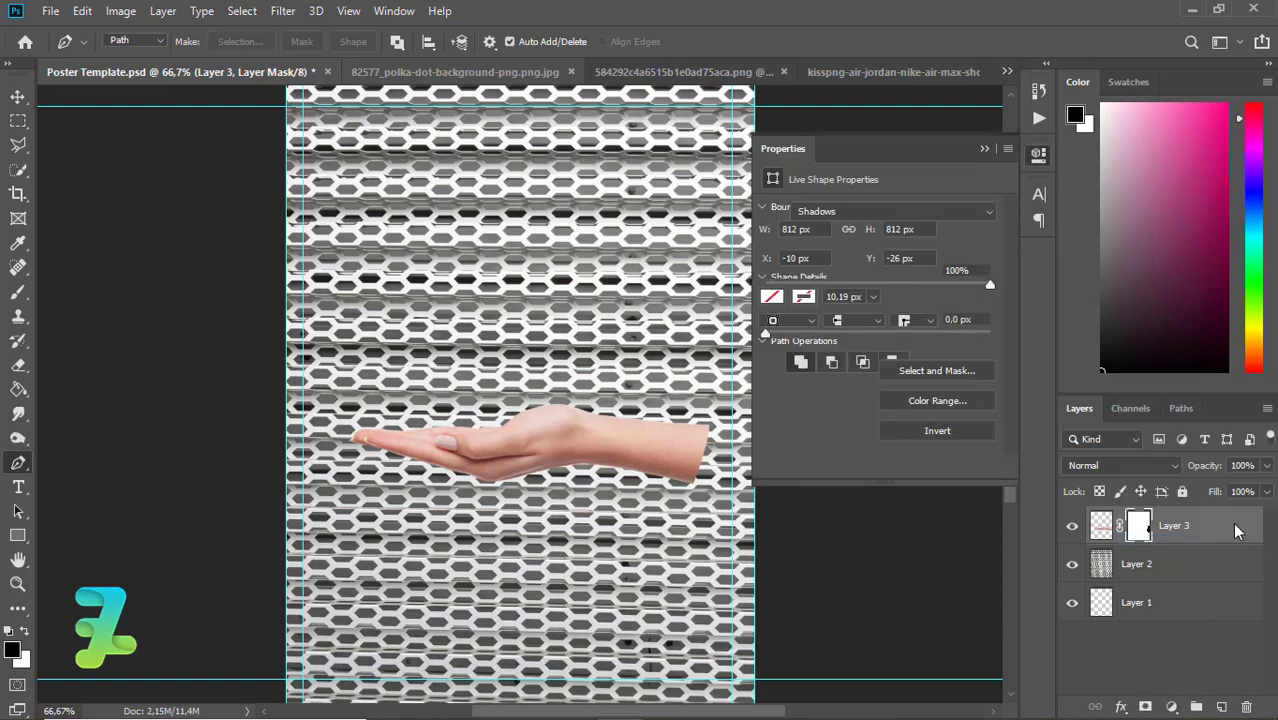
pyautogui.rightClick(1244, 530)
pyautogui.click(1075, 373)
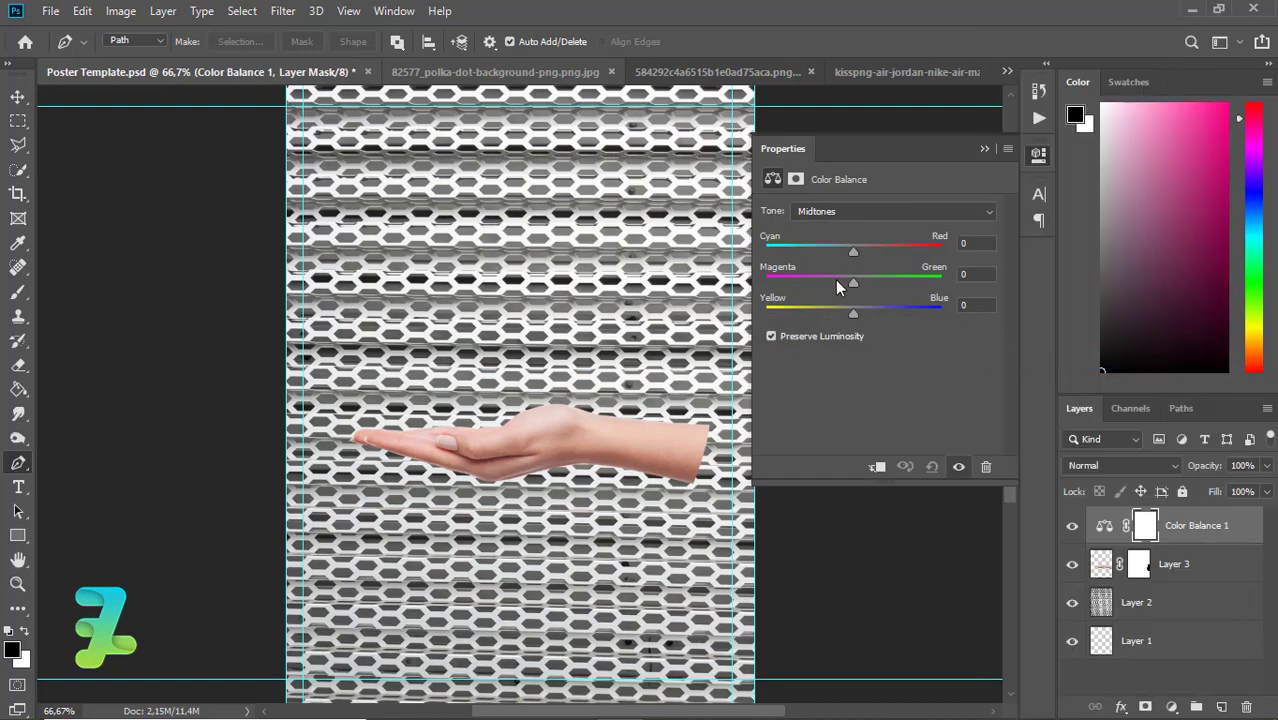
pyautogui.moveTo(849, 282)
pyautogui.mouseDown()
pyautogui.moveTo(767, 286)
pyautogui.moveTo(799, 287)
pyautogui.mouseUp()
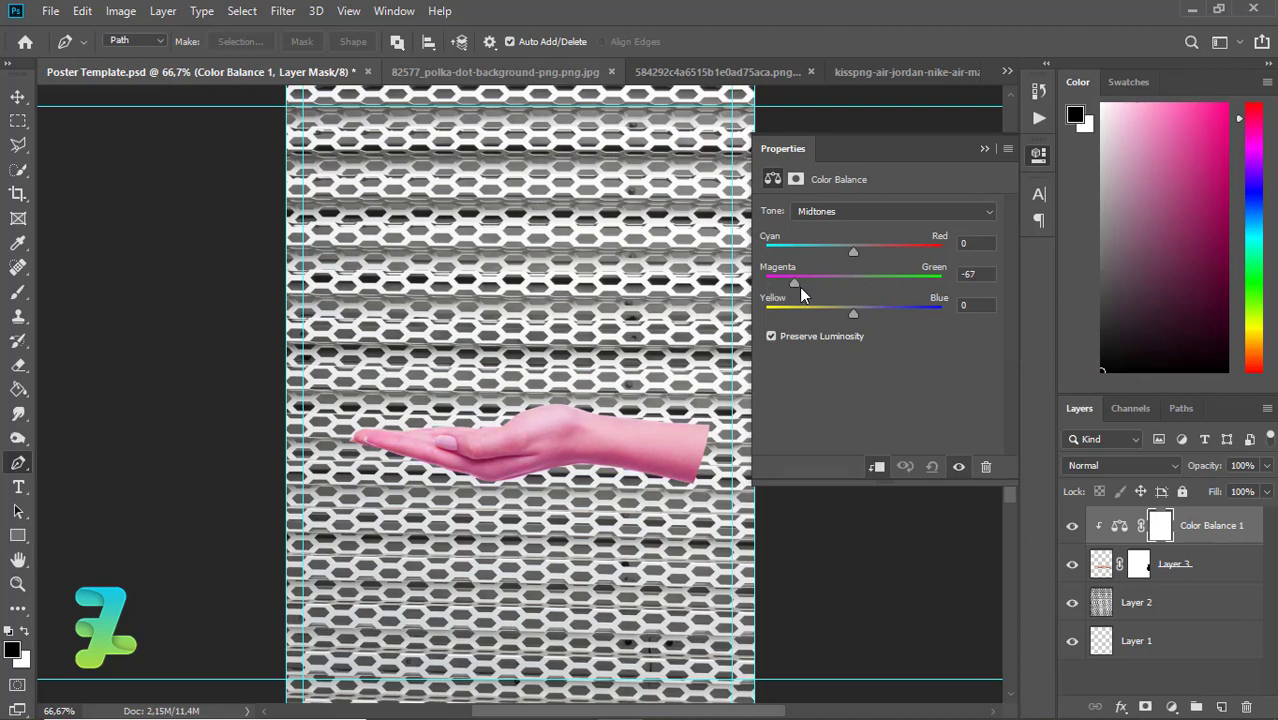
pyautogui.click(984, 152)
# Add a clipped Exposure layer with Exposure -0.22 and Gamma 0.38.
pyautogui.click(1174, 707)
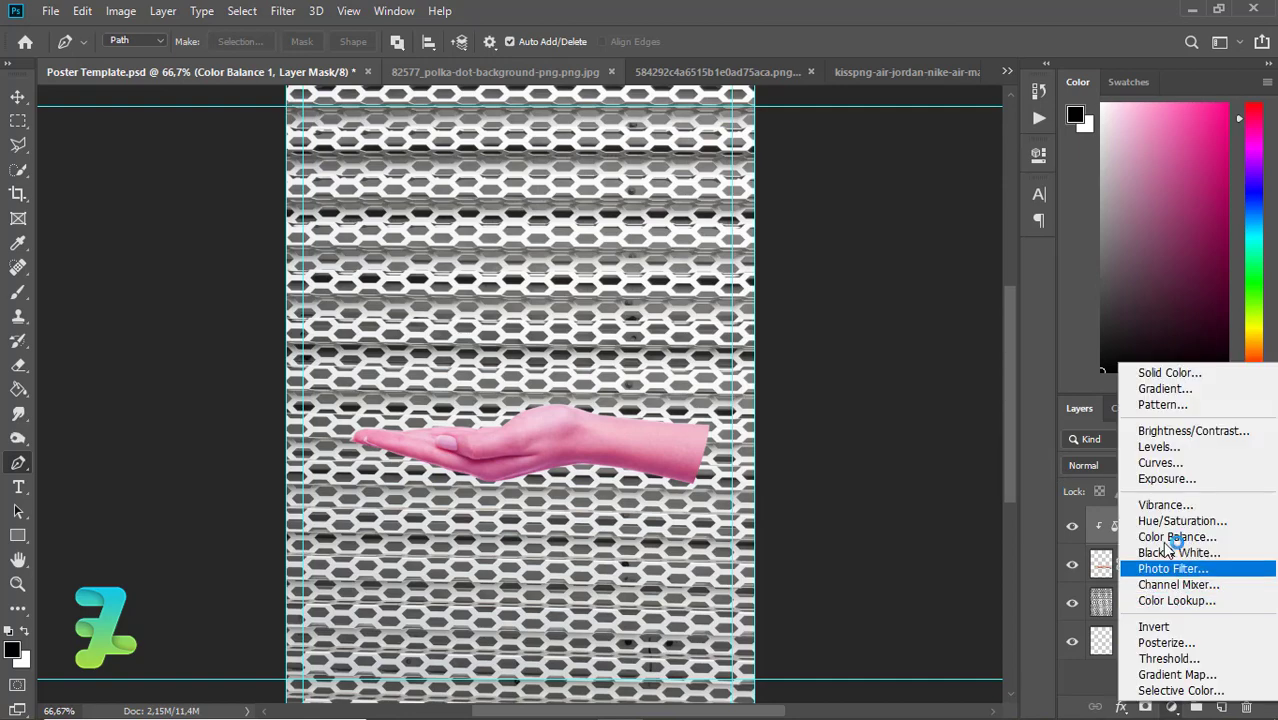
pyautogui.click(1217, 530)
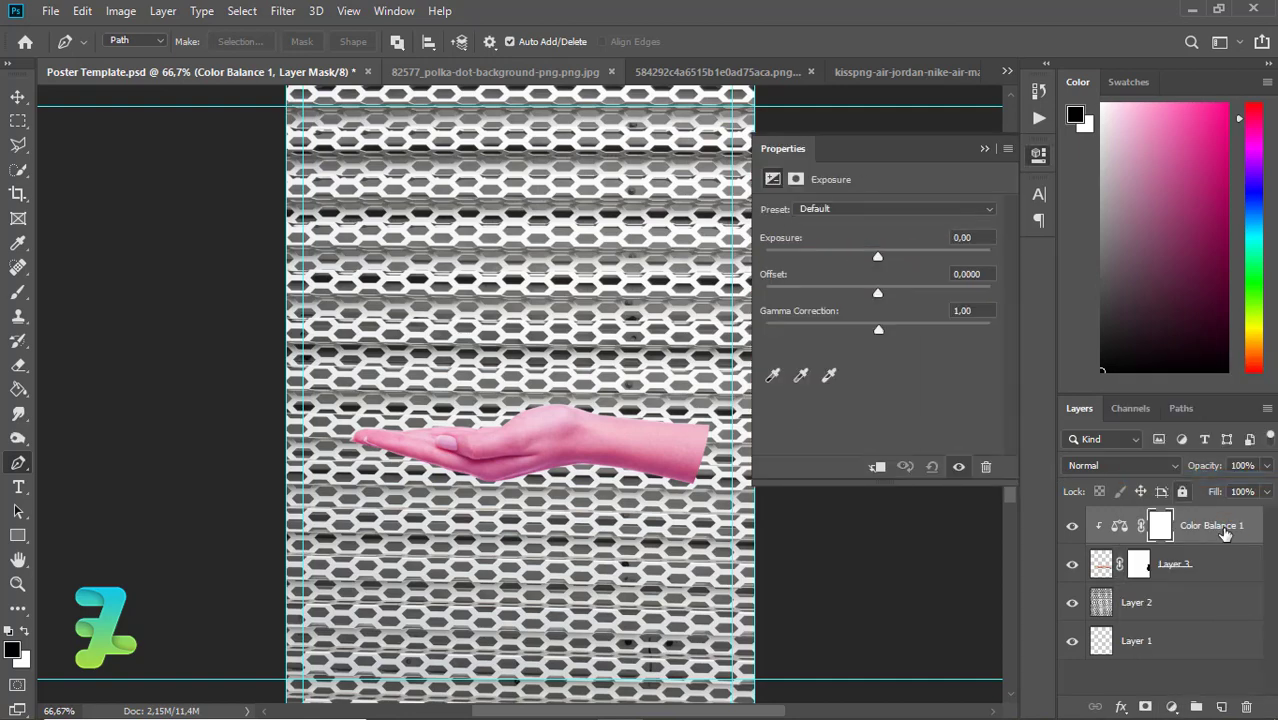
pyautogui.rightClick(1228, 528)
pyautogui.click(898, 256)
pyautogui.hotkey('ctrl', 'alt', 'g')
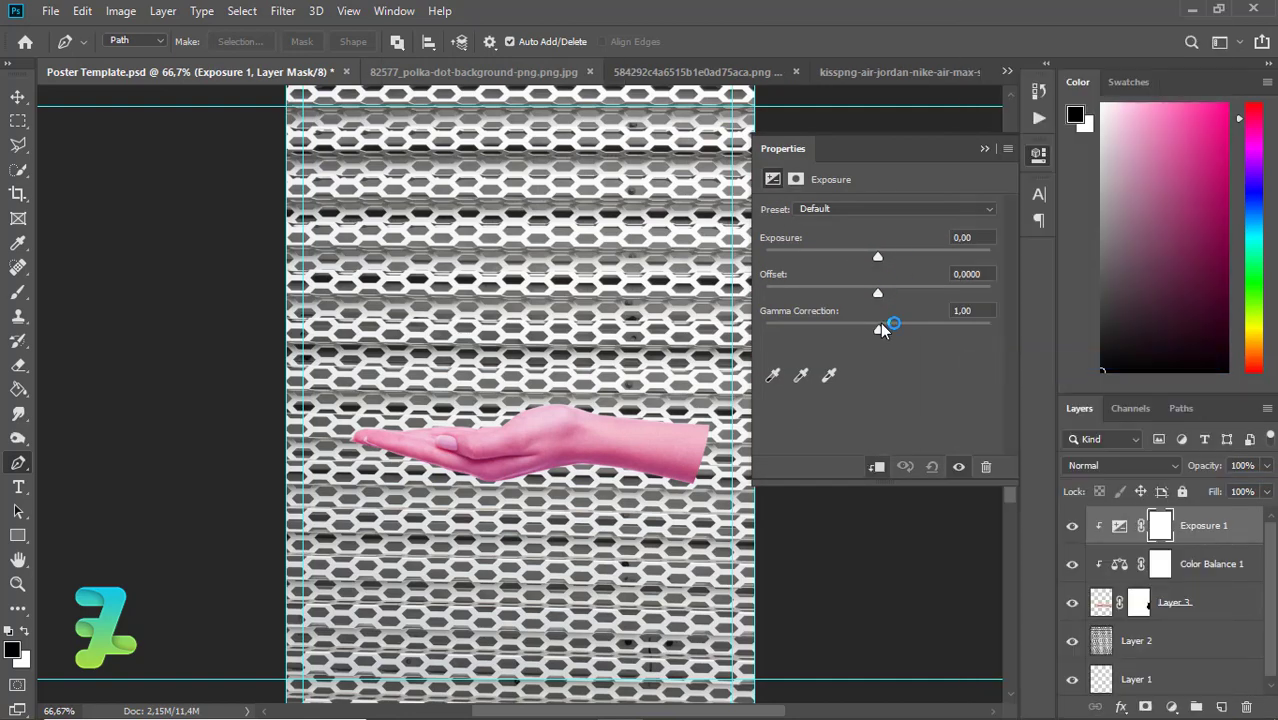
pyautogui.moveTo(857, 335)
pyautogui.mouseDown()
pyautogui.moveTo(950, 338)
pyautogui.moveTo(937, 341)
pyautogui.mouseUp()
pyautogui.moveTo(879, 261); pyautogui.dragTo(876, 272)
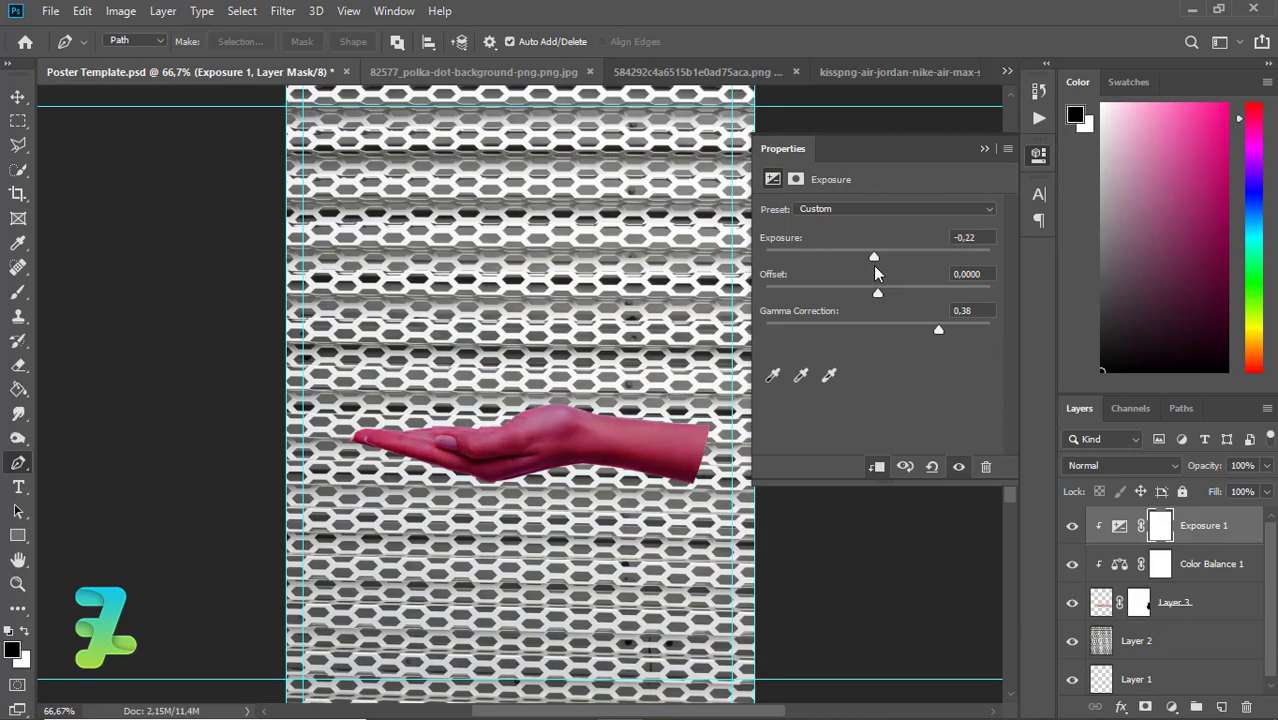
pyautogui.click(984, 150)
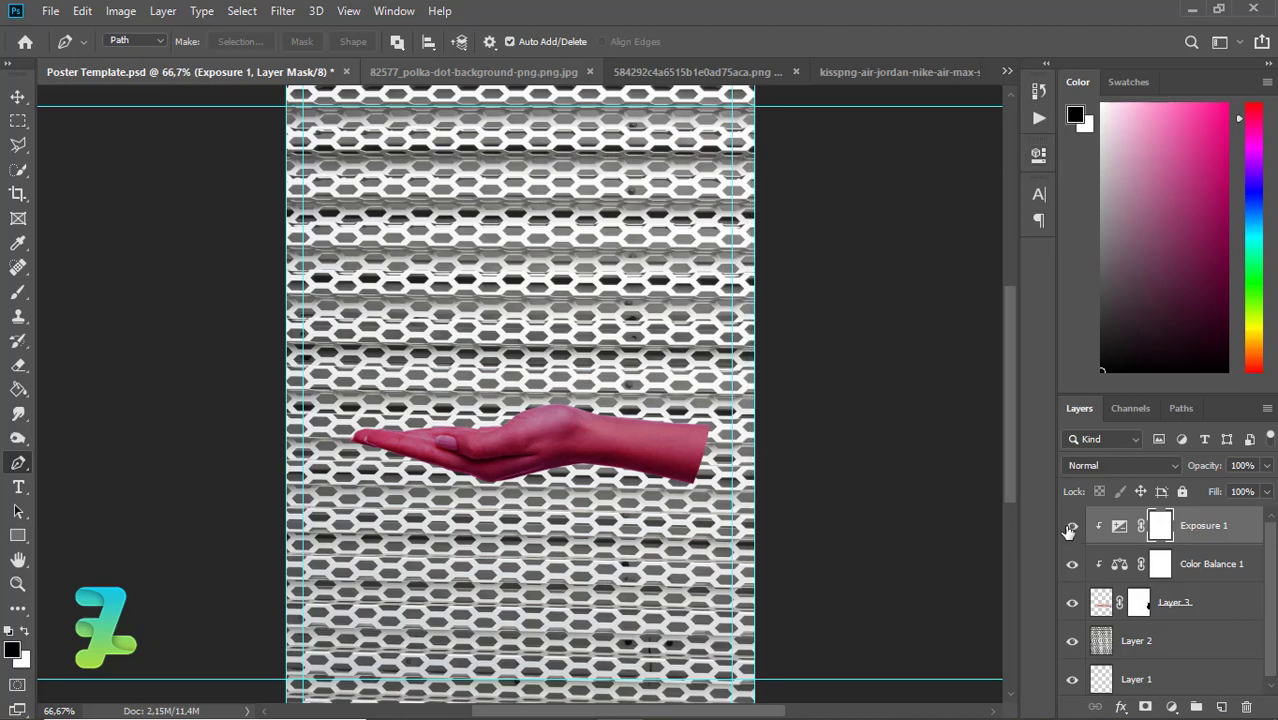
# Select Layer 3 and switch to the Burn Tool (Midtones, 34% exposure).
pyautogui.click(1113, 604)
pyautogui.click(22, 440)
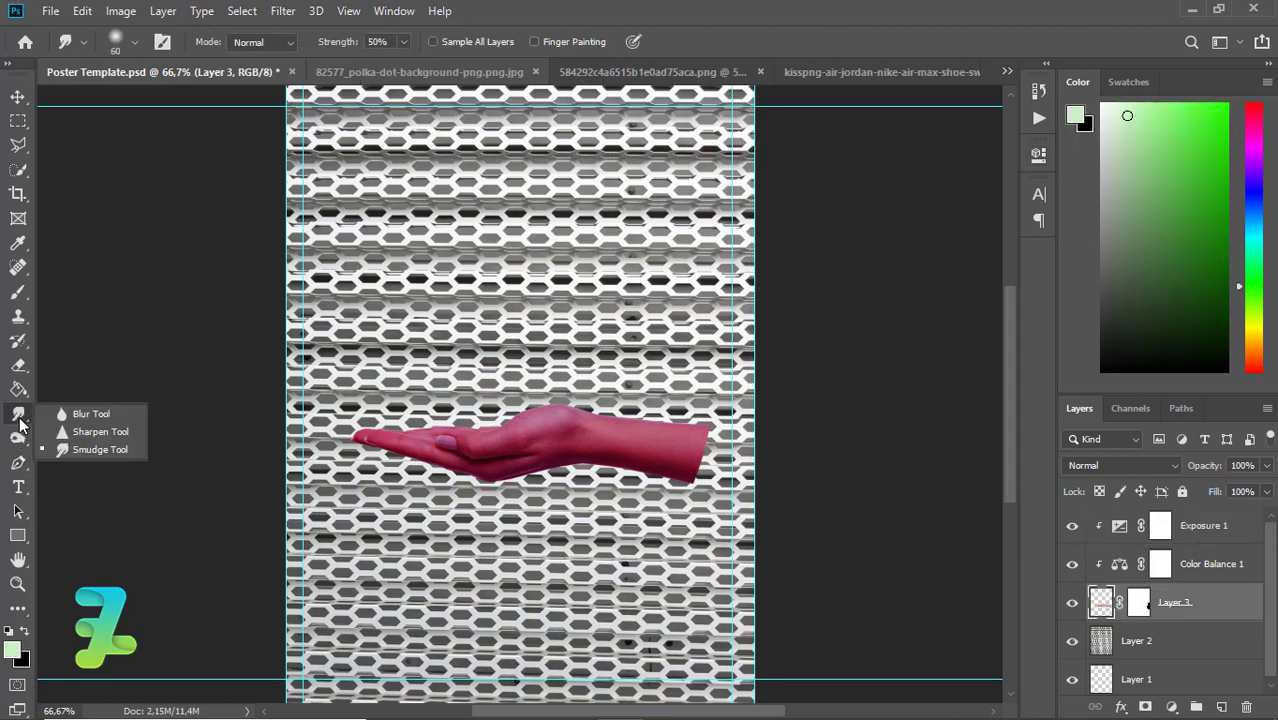
pyautogui.click(60, 414)
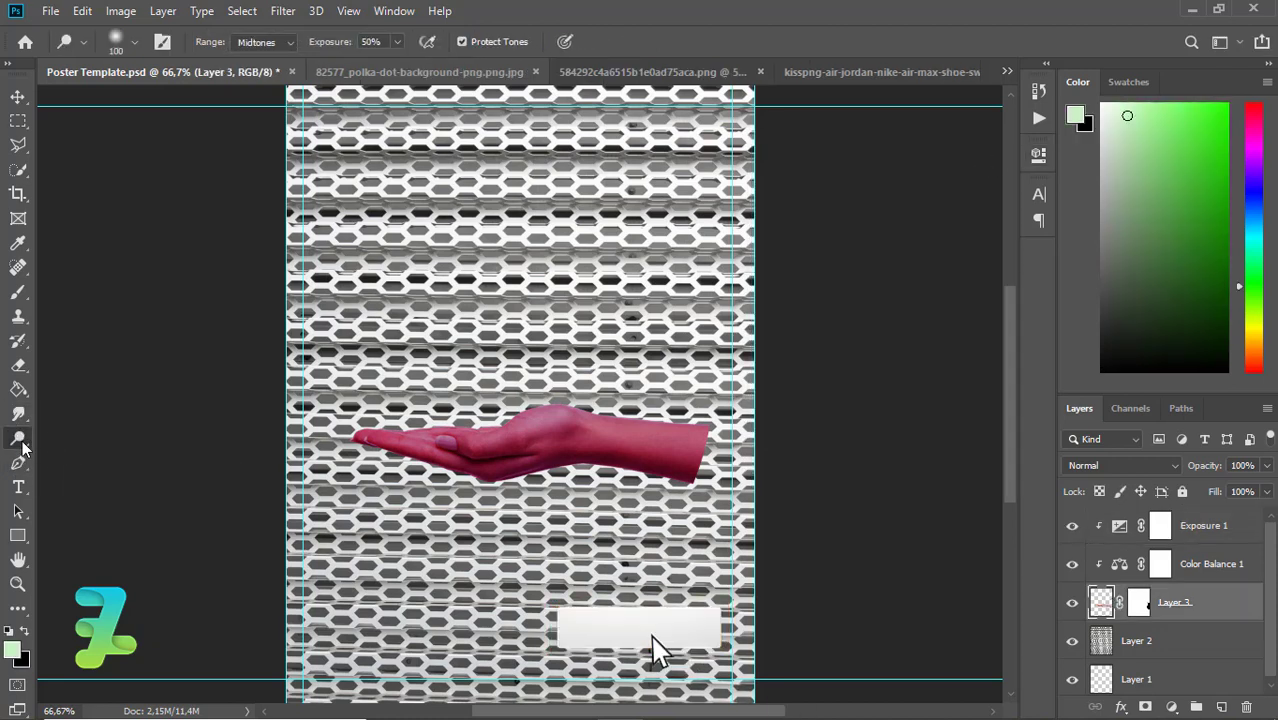
pyautogui.click(18, 438)
pyautogui.click(60, 452)
# Burn darker shading into the hand's underside, top edge, wrist and fingertips.
pyautogui.moveTo(530, 487); pyautogui.dragTo(628, 477)
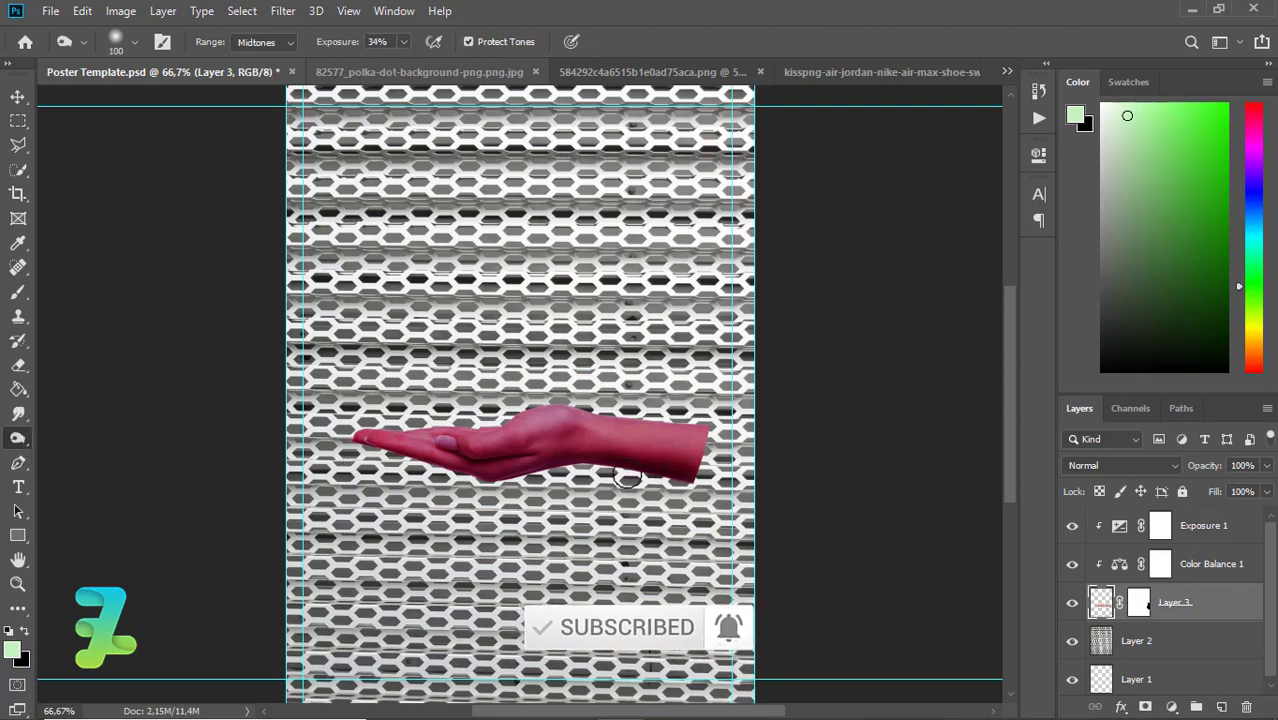
pyautogui.moveTo(695, 396)
pyautogui.mouseDown()
pyautogui.moveTo(360, 427)
pyautogui.moveTo(505, 412)
pyautogui.moveTo(727, 441)
pyautogui.moveTo(669, 399)
pyautogui.mouseUp()
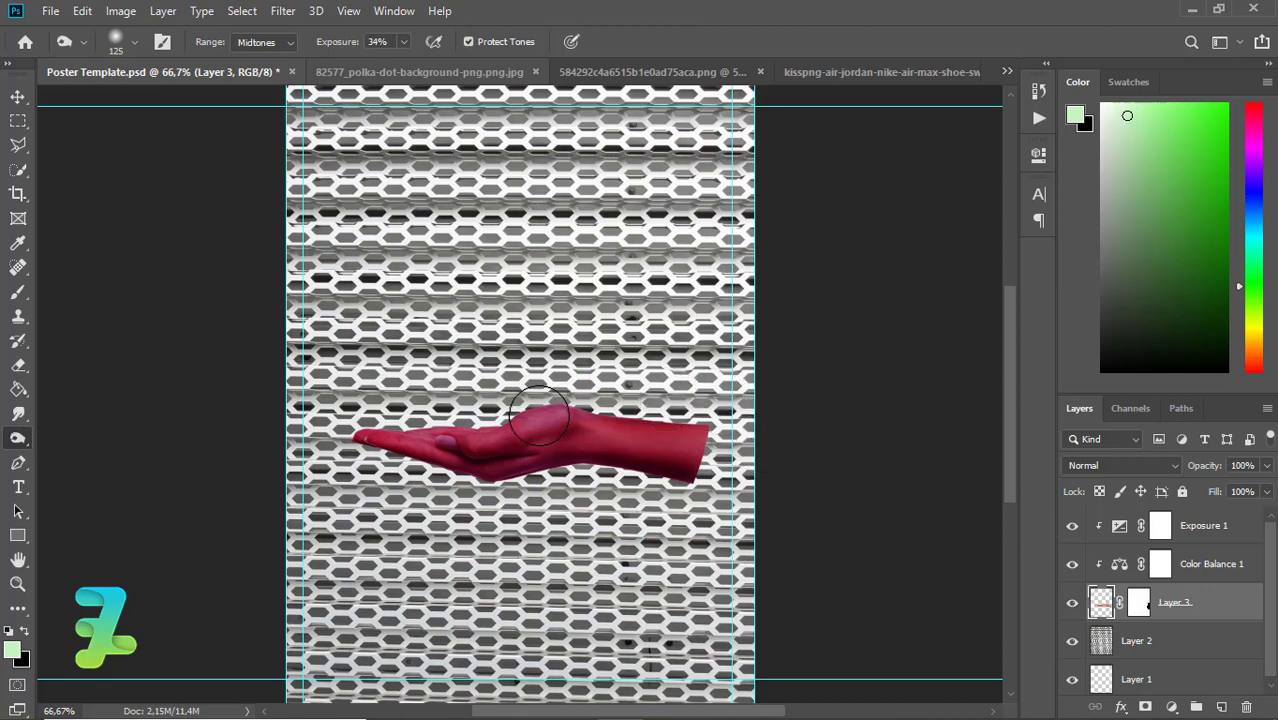
pyautogui.moveTo(540, 418)
pyautogui.mouseDown()
pyautogui.moveTo(545, 402)
pyautogui.moveTo(432, 410)
pyautogui.moveTo(452, 425)
pyautogui.mouseUp()
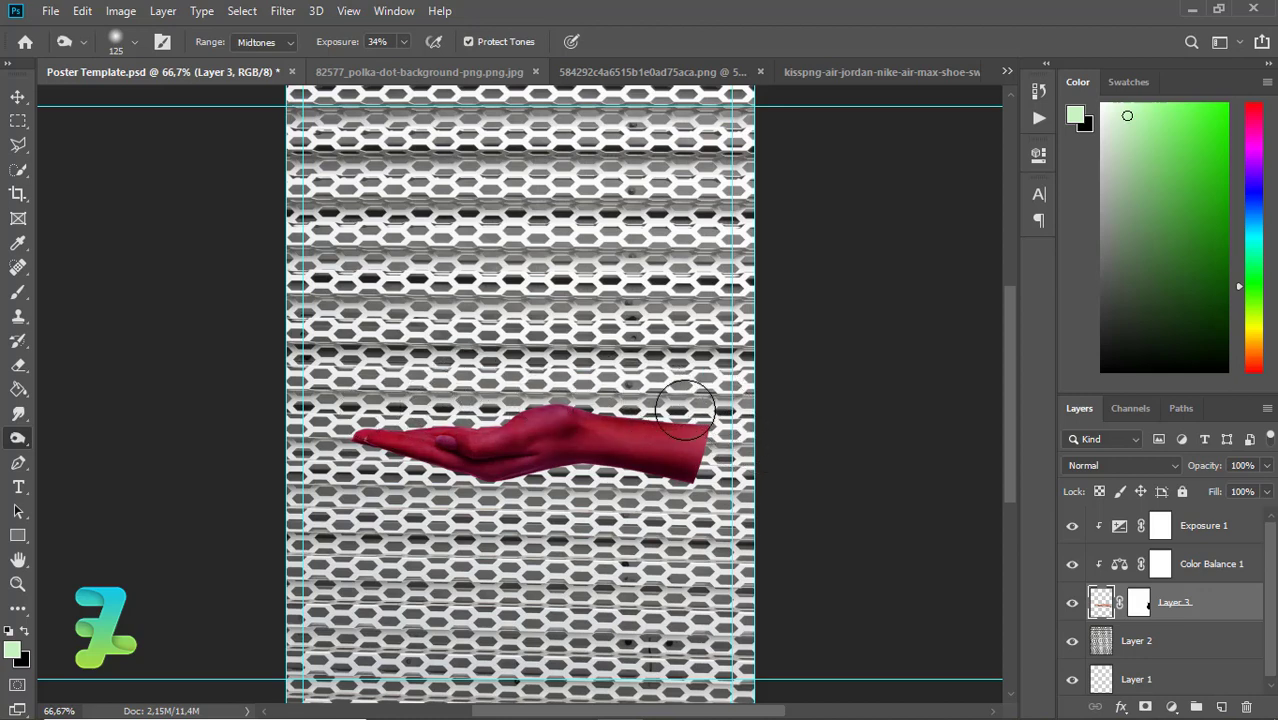
pyautogui.moveTo(685, 408); pyautogui.dragTo(669, 432)
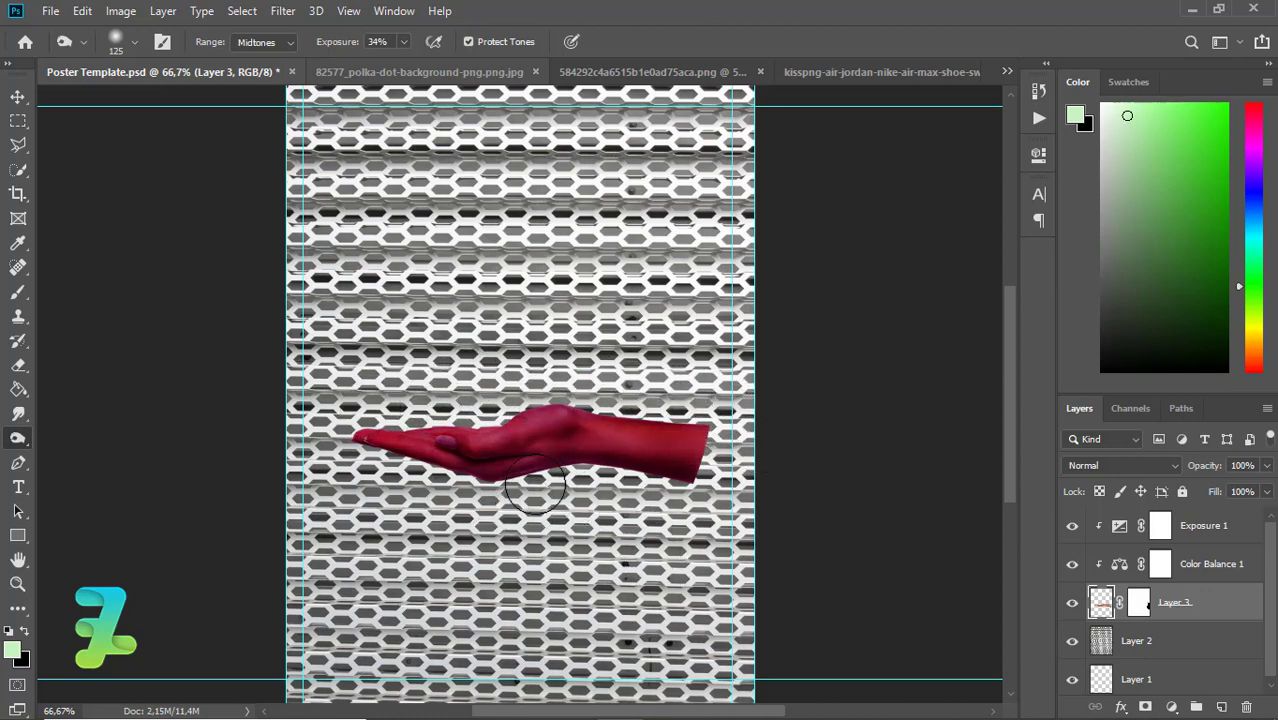
pyautogui.moveTo(534, 486); pyautogui.dragTo(667, 508)
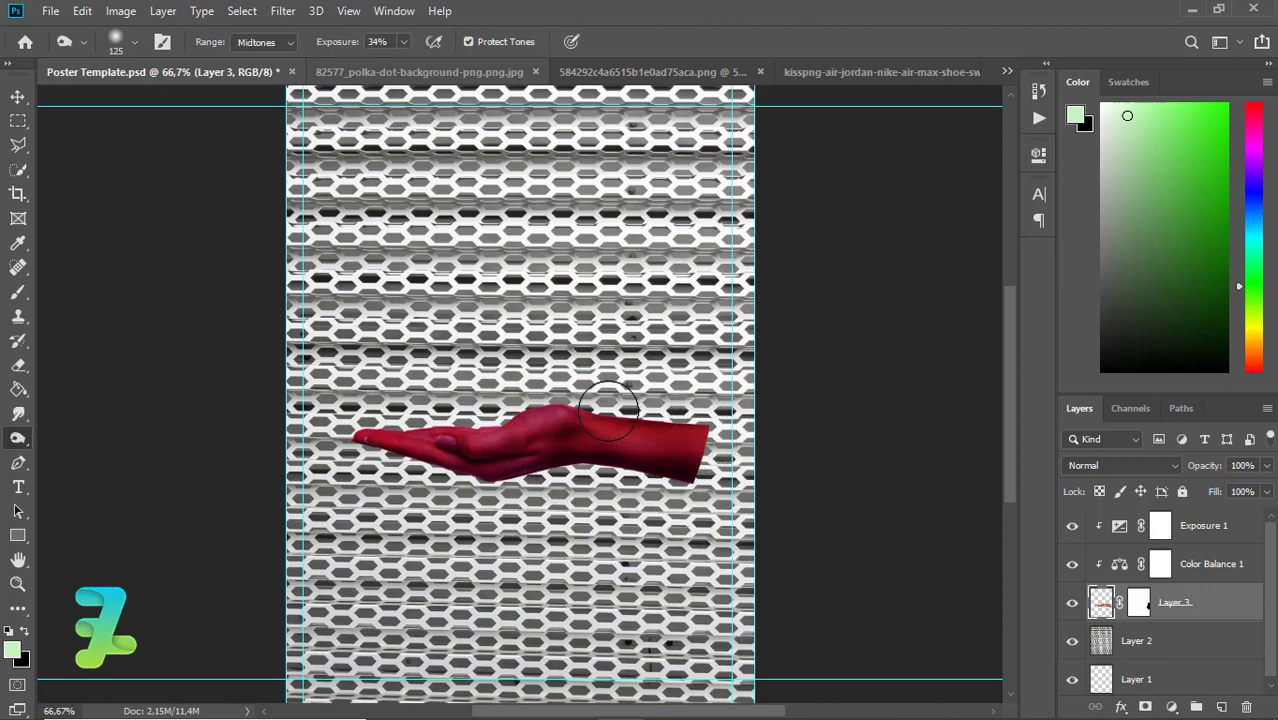
pyautogui.moveTo(361, 444); pyautogui.dragTo(379, 428)
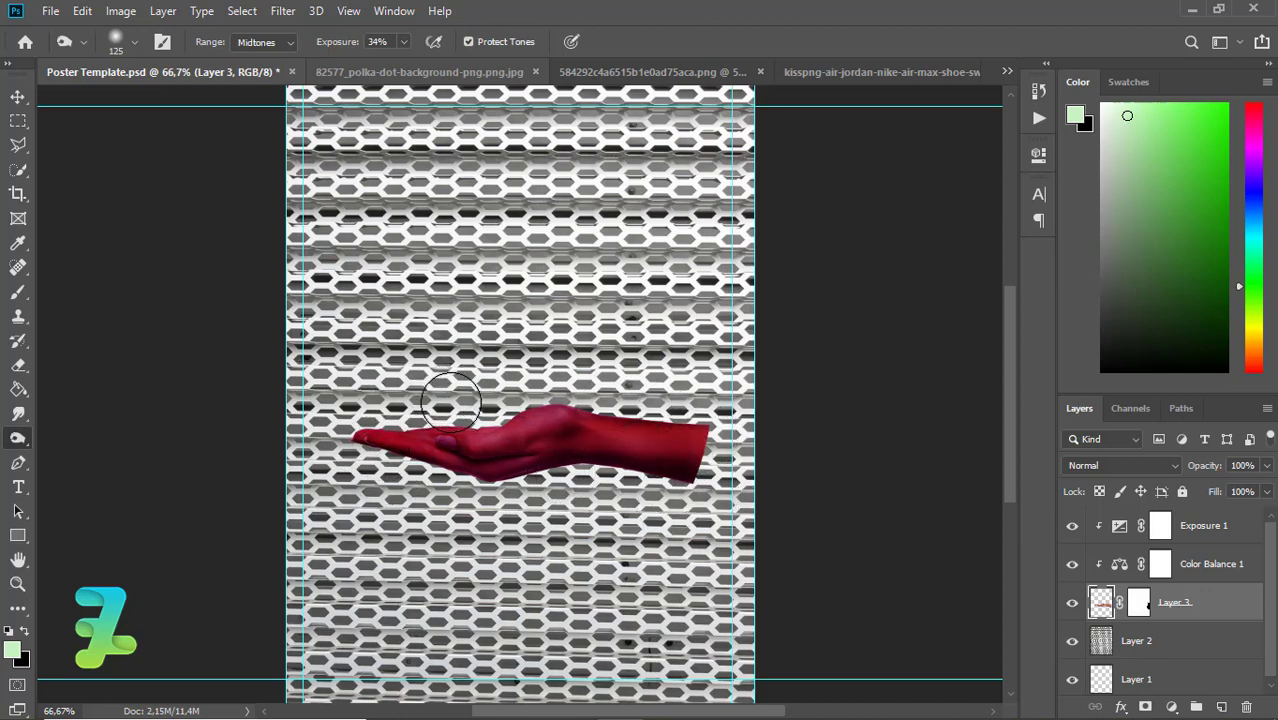
pyautogui.moveTo(451, 397)
pyautogui.mouseDown()
pyautogui.moveTo(576, 392)
pyautogui.moveTo(475, 398)
pyautogui.mouseUp()
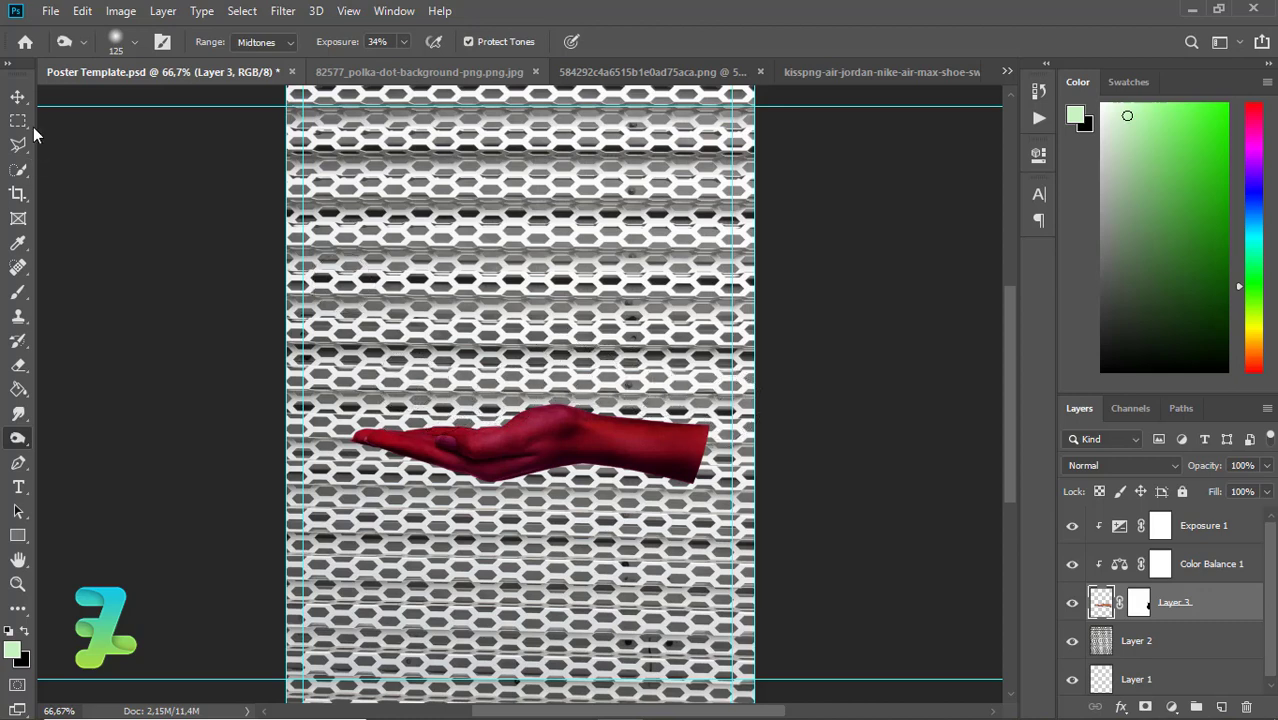
# Copy the sneaker into the poster as Layer 4, move it to the top and unclip it.
pyautogui.click(16, 96)
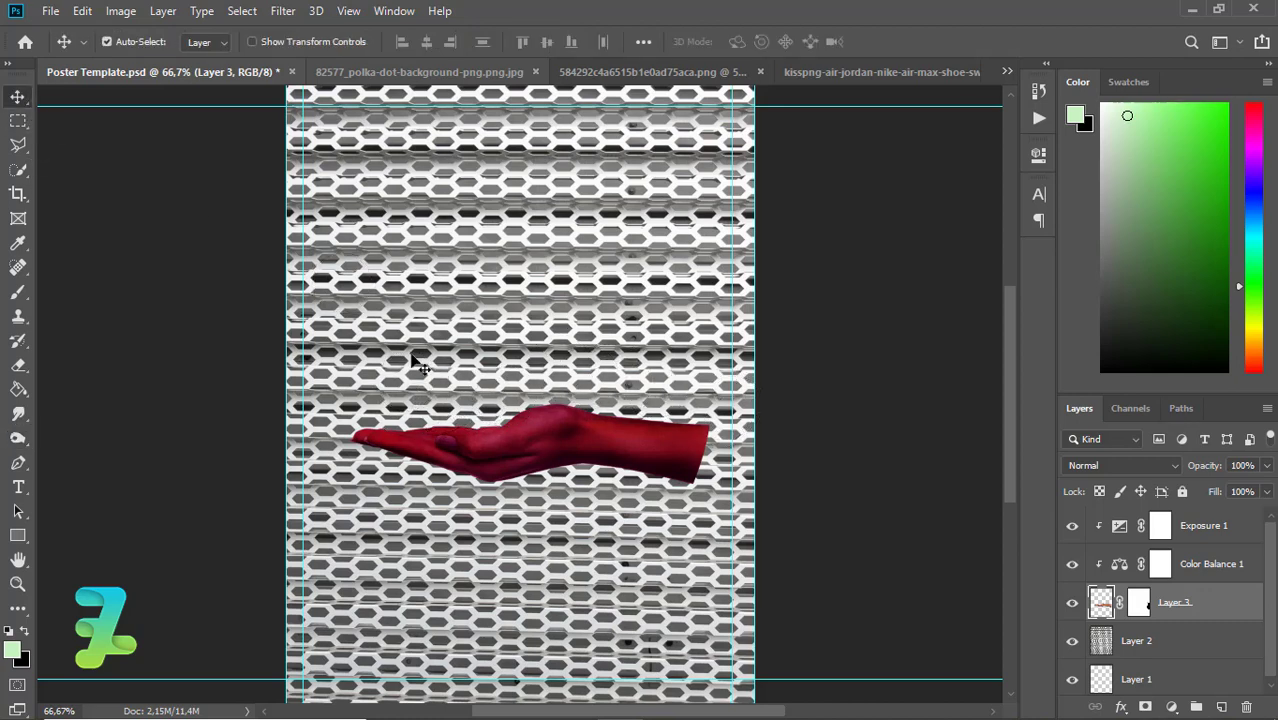
pyautogui.click(819, 71)
pyautogui.rightClick(819, 71)
pyautogui.click(850, 147)
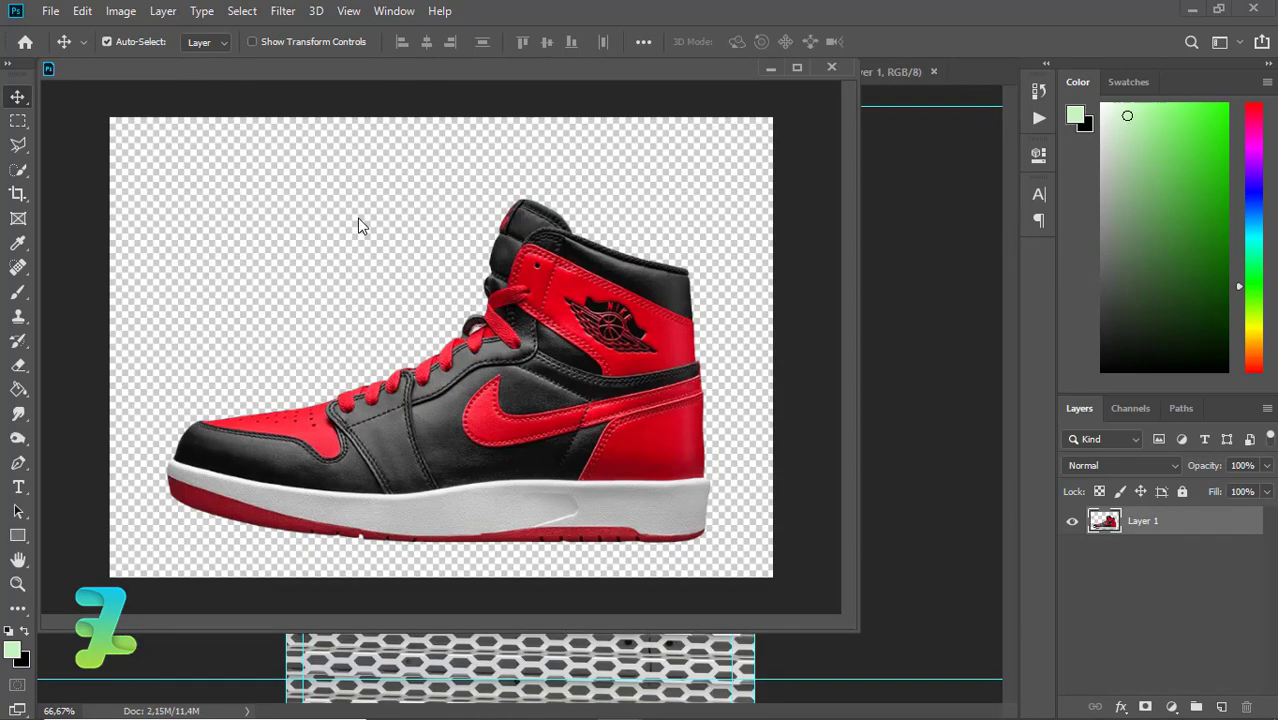
pyautogui.moveTo(600, 360); pyautogui.dragTo(571, 652)
pyautogui.click(834, 66)
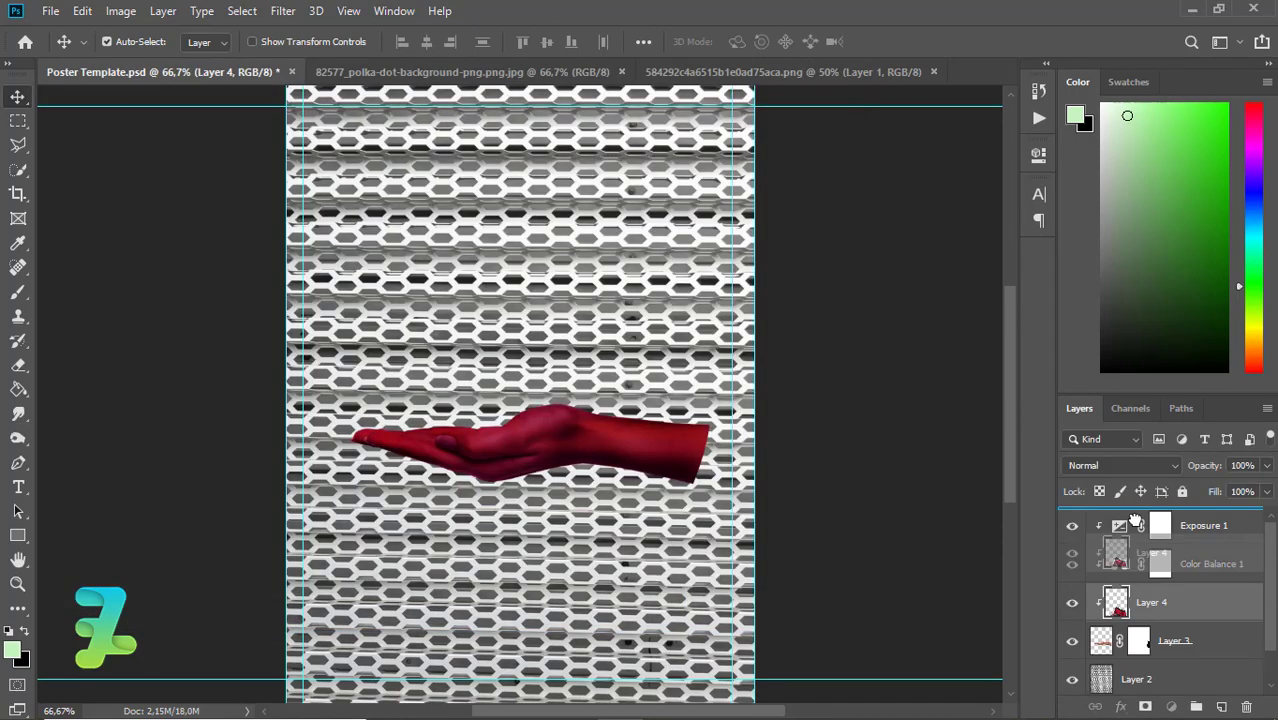
pyautogui.moveTo(1118, 600); pyautogui.dragTo(1130, 522)
pyautogui.rightClick(1226, 527)
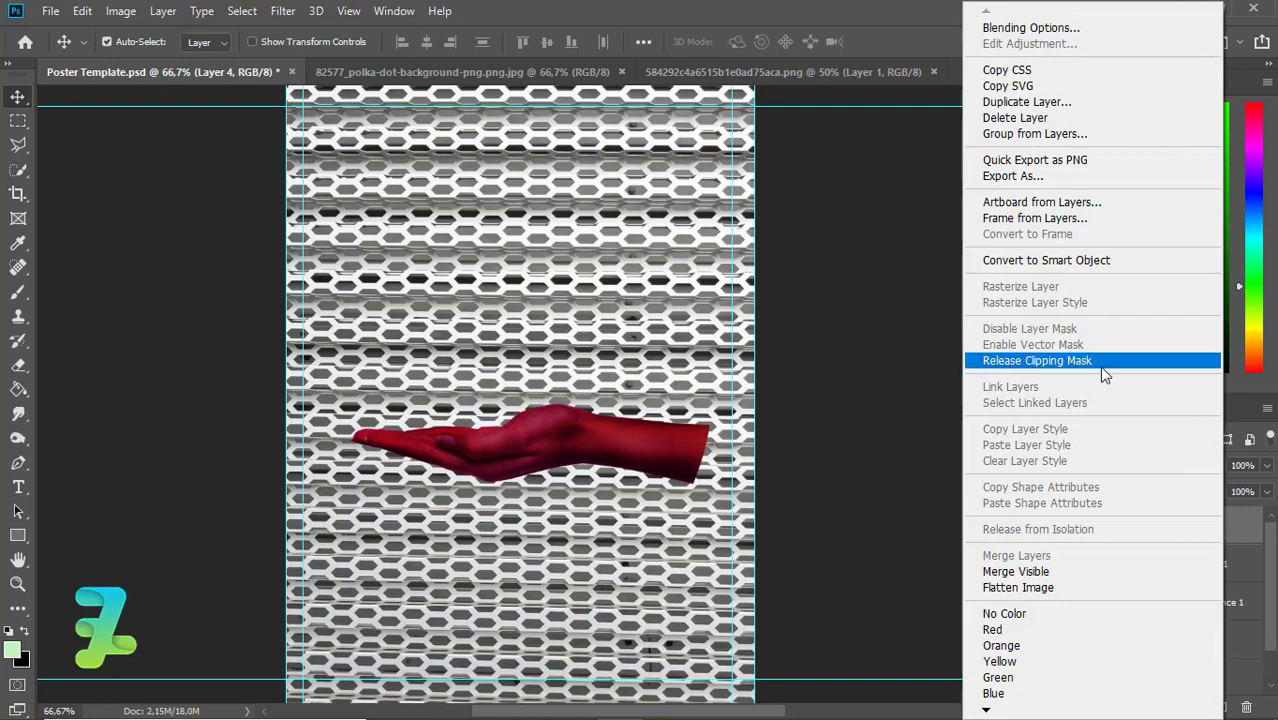
pyautogui.click(1100, 360)
# Scale the sneaker to about 47.56% and place it just above the hand.
pyautogui.moveTo(554, 540); pyautogui.dragTo(634, 140)
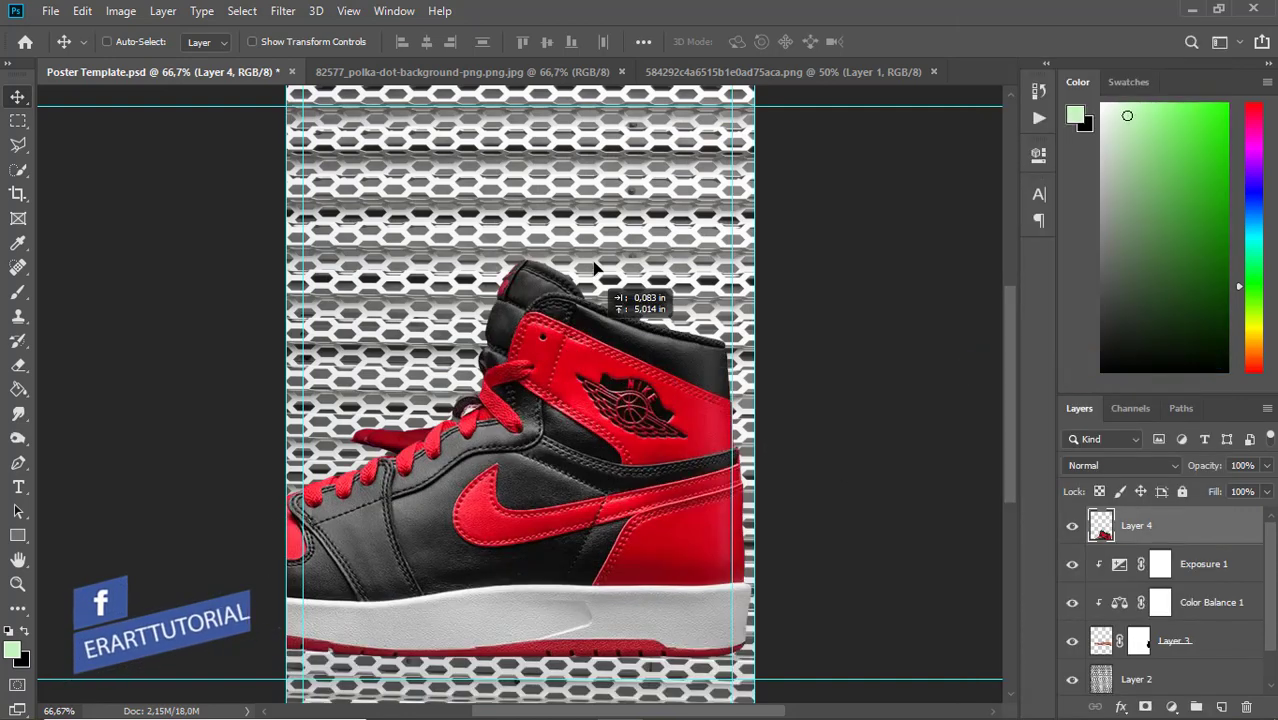
pyautogui.hotkey('ctrl', 't')
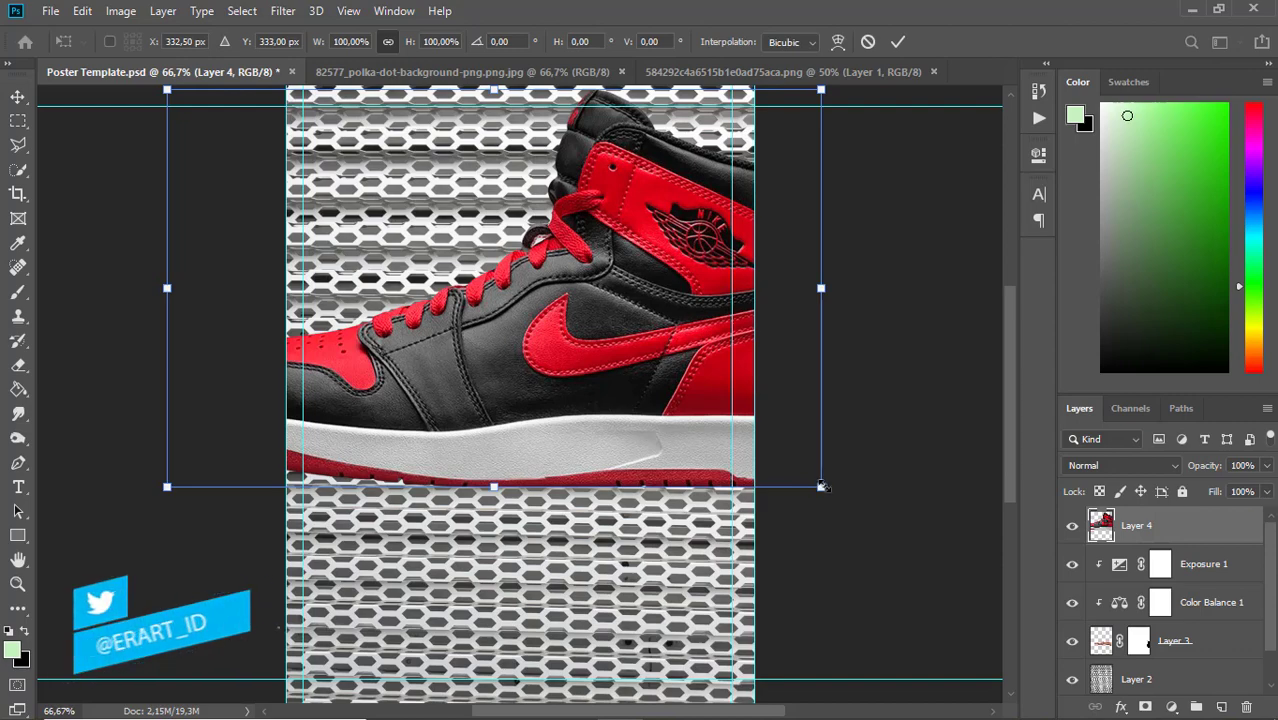
pyautogui.moveTo(821, 486); pyautogui.dragTo(668, 345)
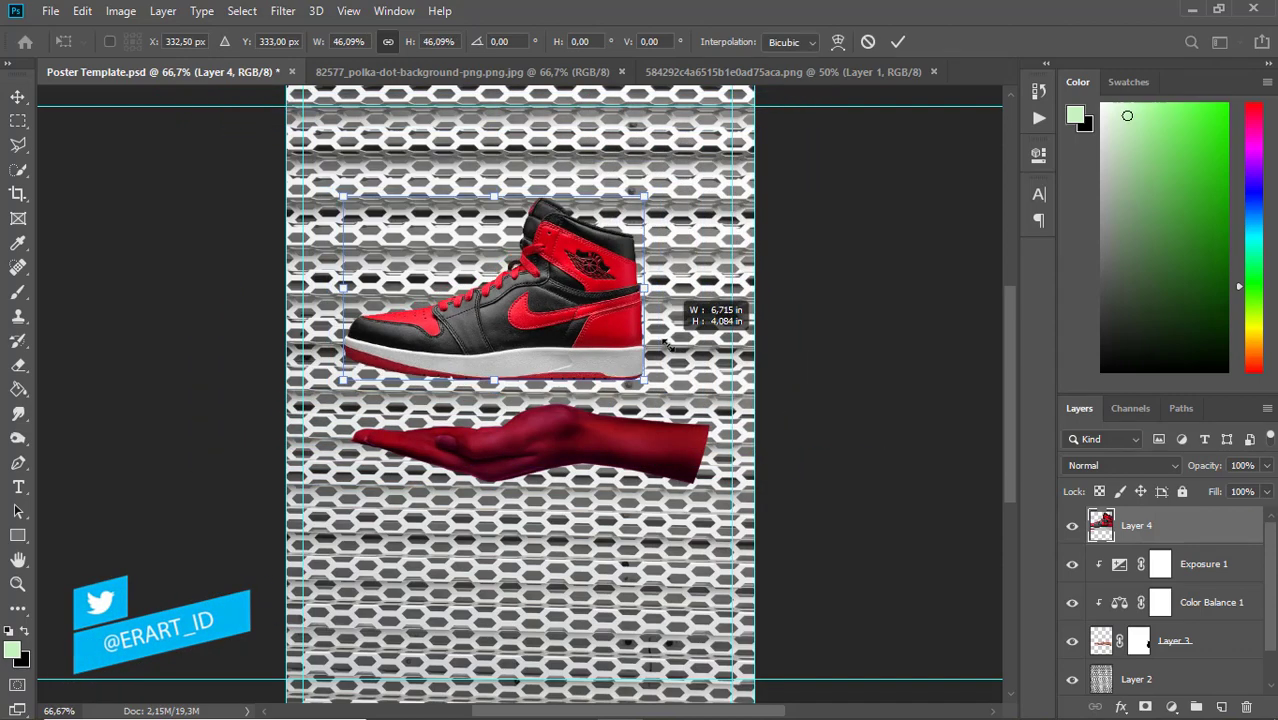
pyautogui.moveTo(668, 340); pyautogui.dragTo(690, 352)
pyautogui.moveTo(571, 340)
pyautogui.mouseDown()
pyautogui.moveTo(593, 355)
pyautogui.moveTo(584, 365)
pyautogui.moveTo(603, 353)
pyautogui.mouseUp()
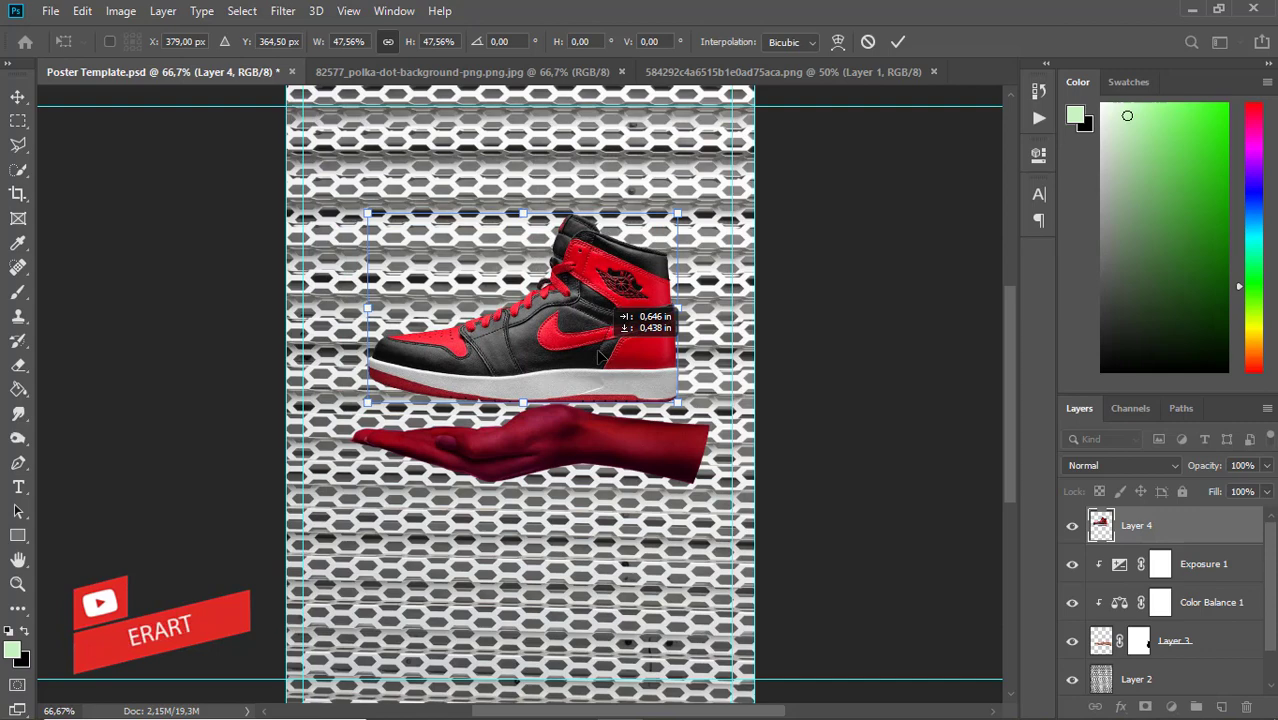
pyautogui.press('Return')
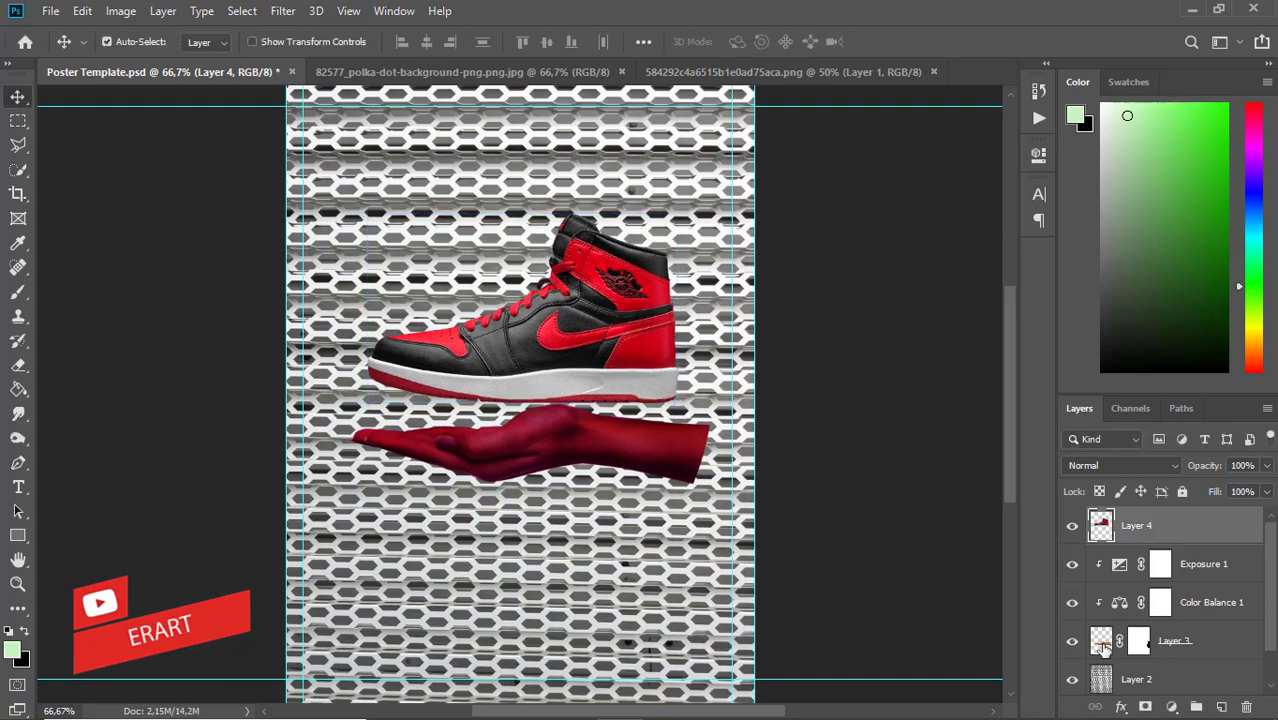
# Rotate the hand on Layer 3 about 7 degrees clockwise.
pyautogui.click(312, 133)
pyautogui.click(82, 11)
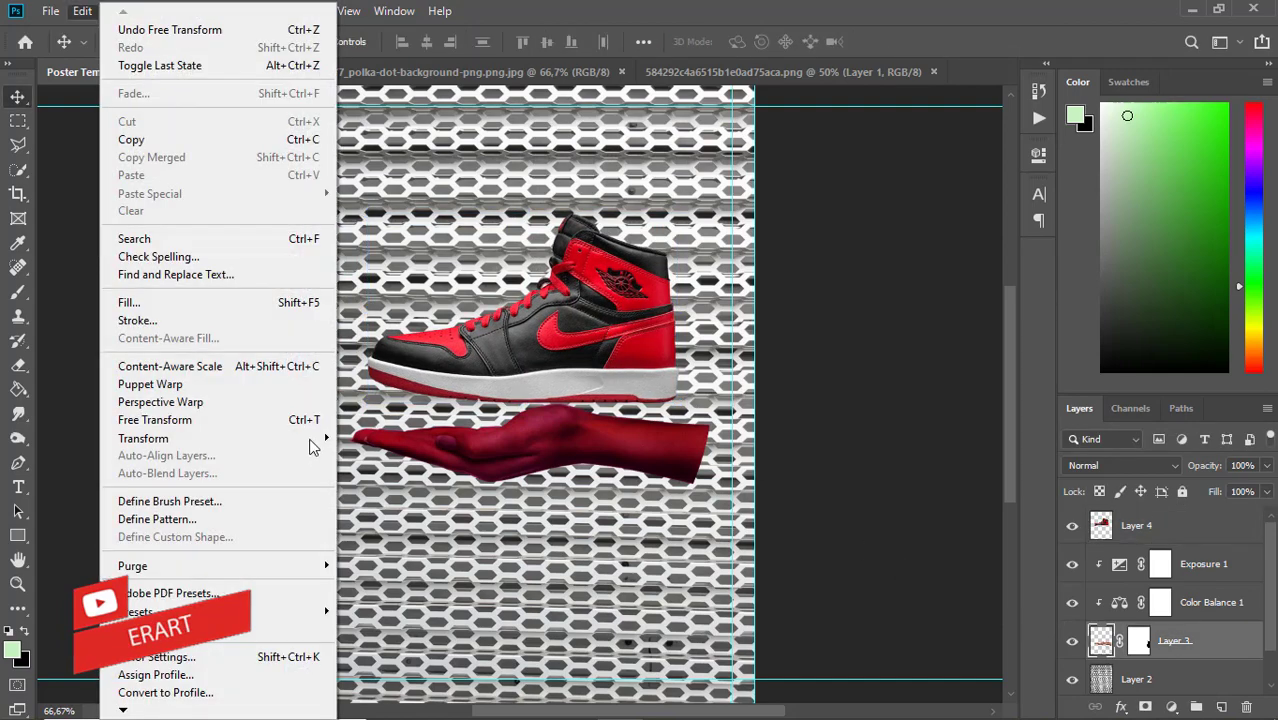
pyautogui.click(340, 470)
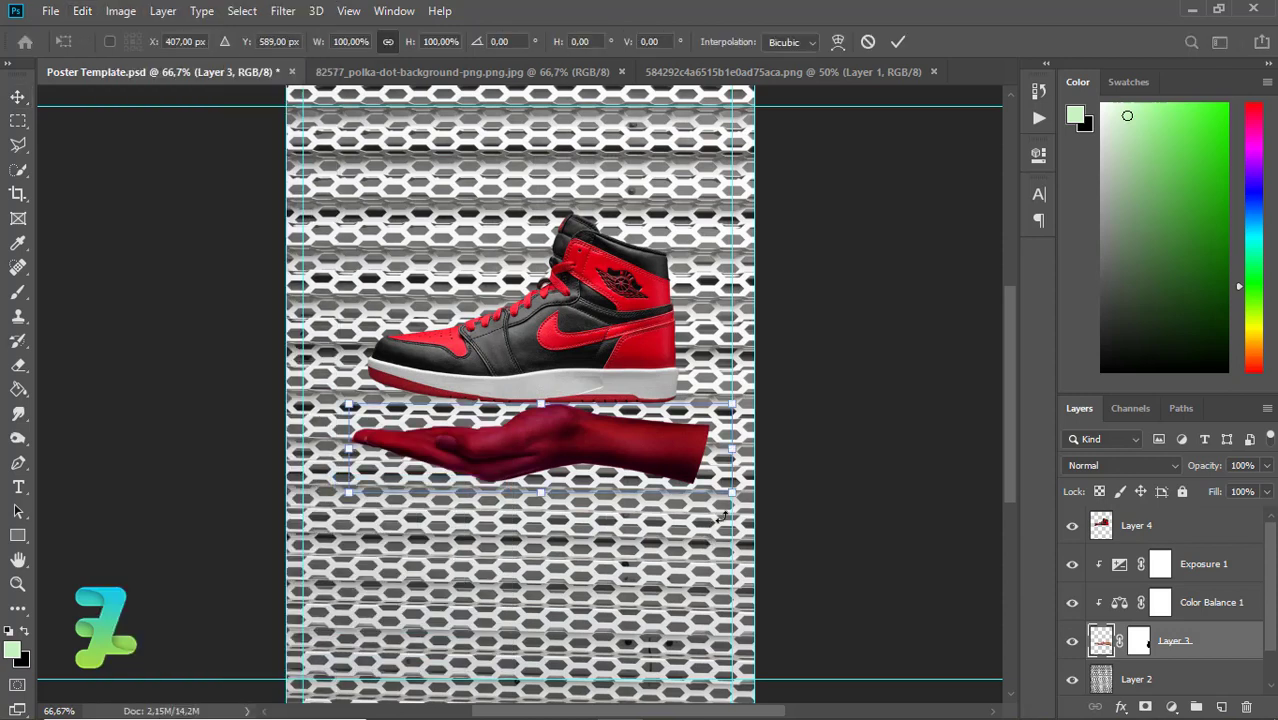
pyautogui.moveTo(726, 533); pyautogui.dragTo(731, 549)
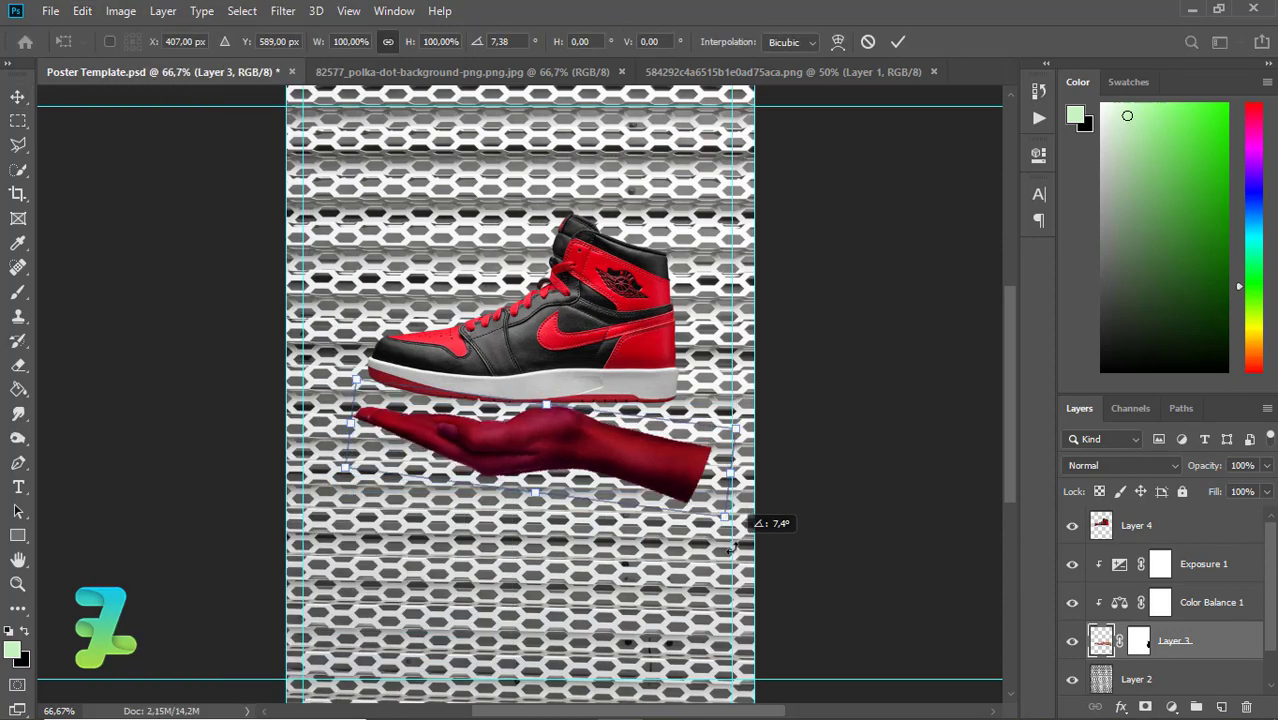
pyautogui.press('Return')
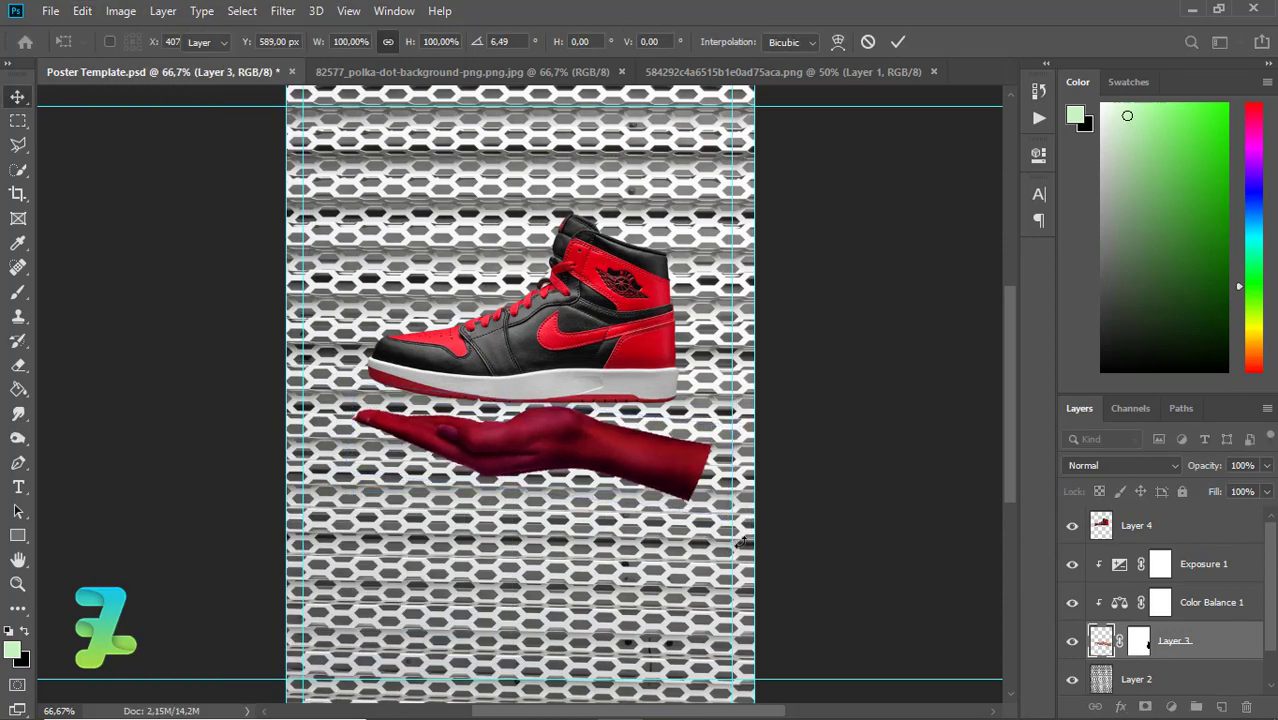
# Group Layer 4 through Layer 3 (shoe, adjustments, hand) into Group 1.
pyautogui.click(1090, 526)
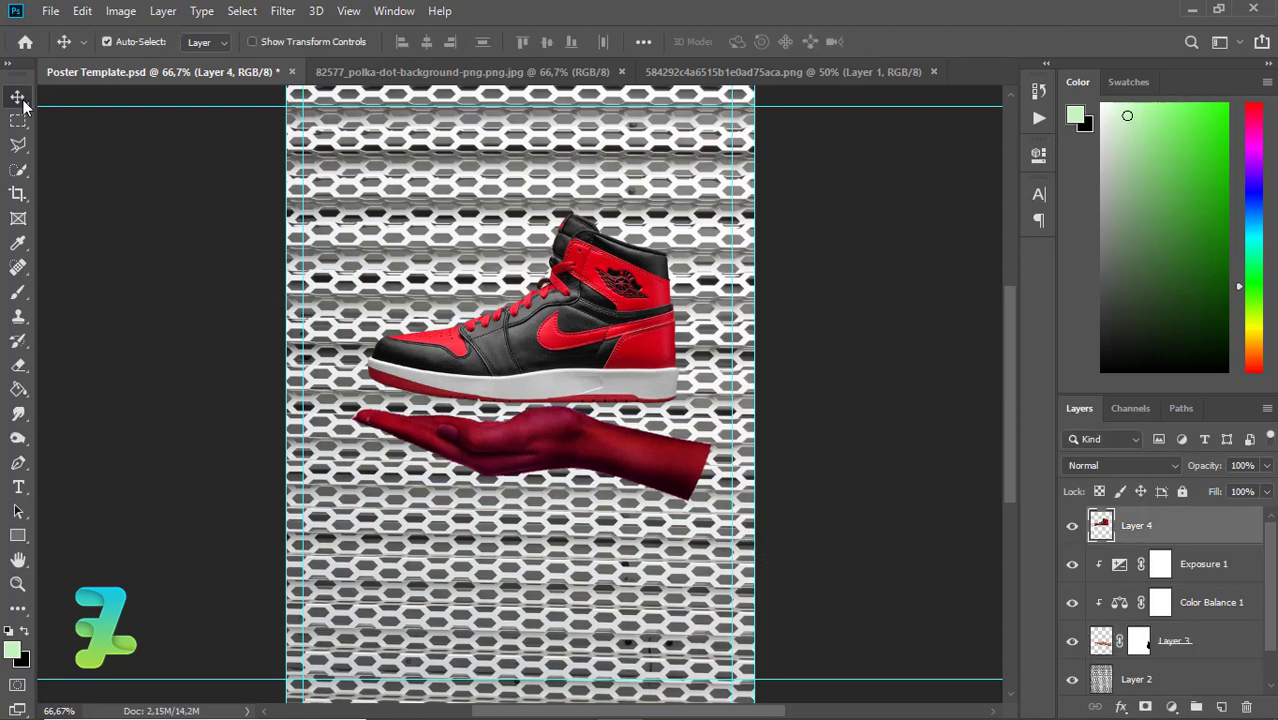
pyautogui.moveTo(562, 351); pyautogui.dragTo(544, 362)
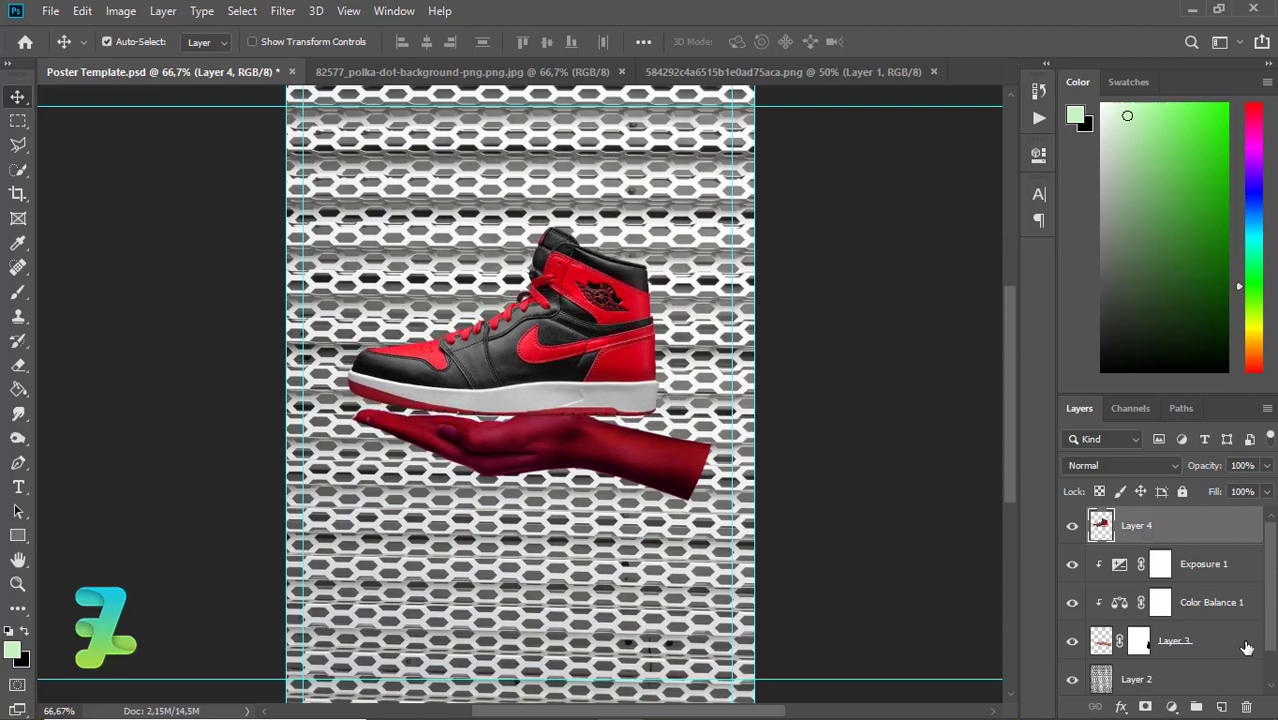
pyautogui.keyDown('shift'); pyautogui.click(1247, 647); pyautogui.keyUp('shift')
pyautogui.hotkey('ctrl', 'g')
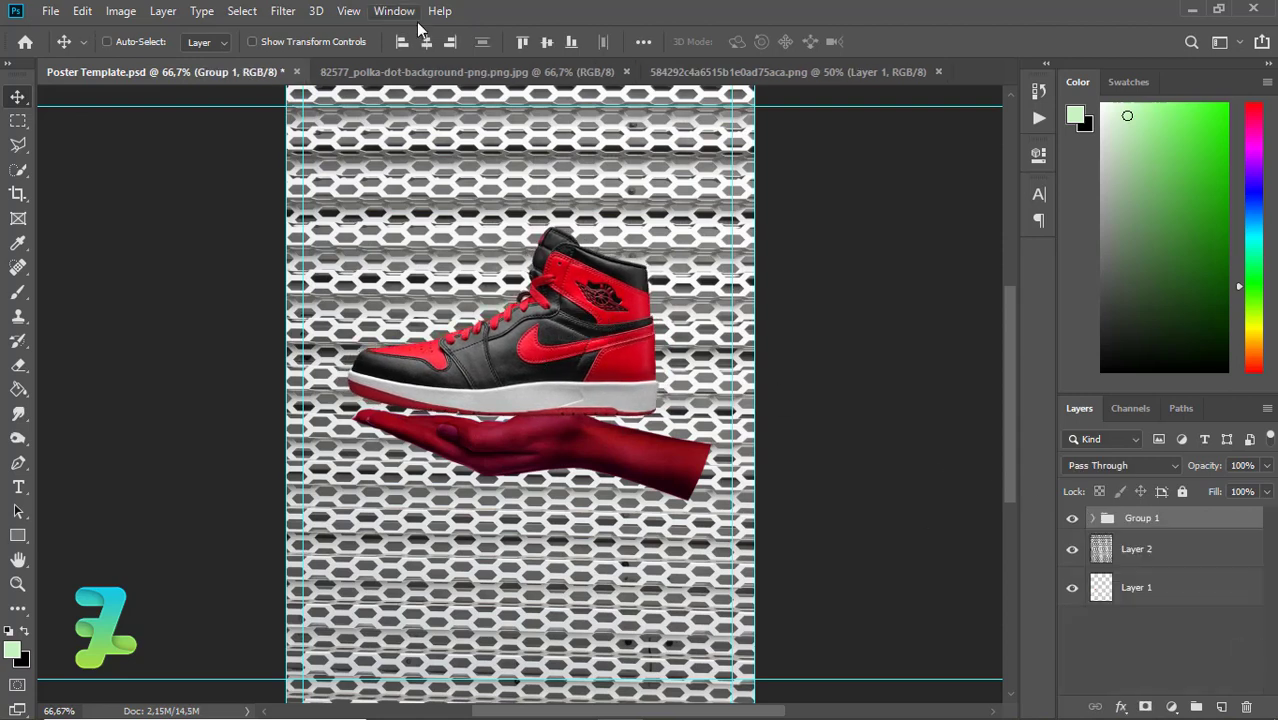
pyautogui.click(545, 45)
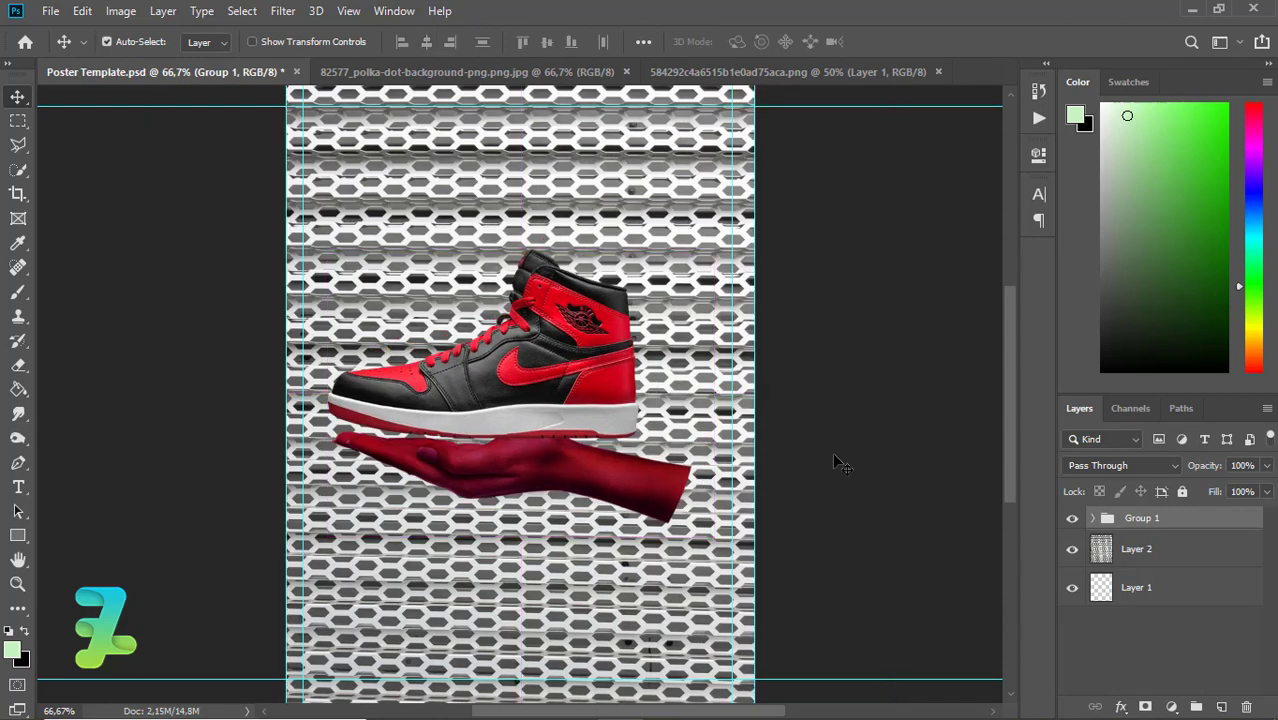
pyautogui.click(1093, 519)
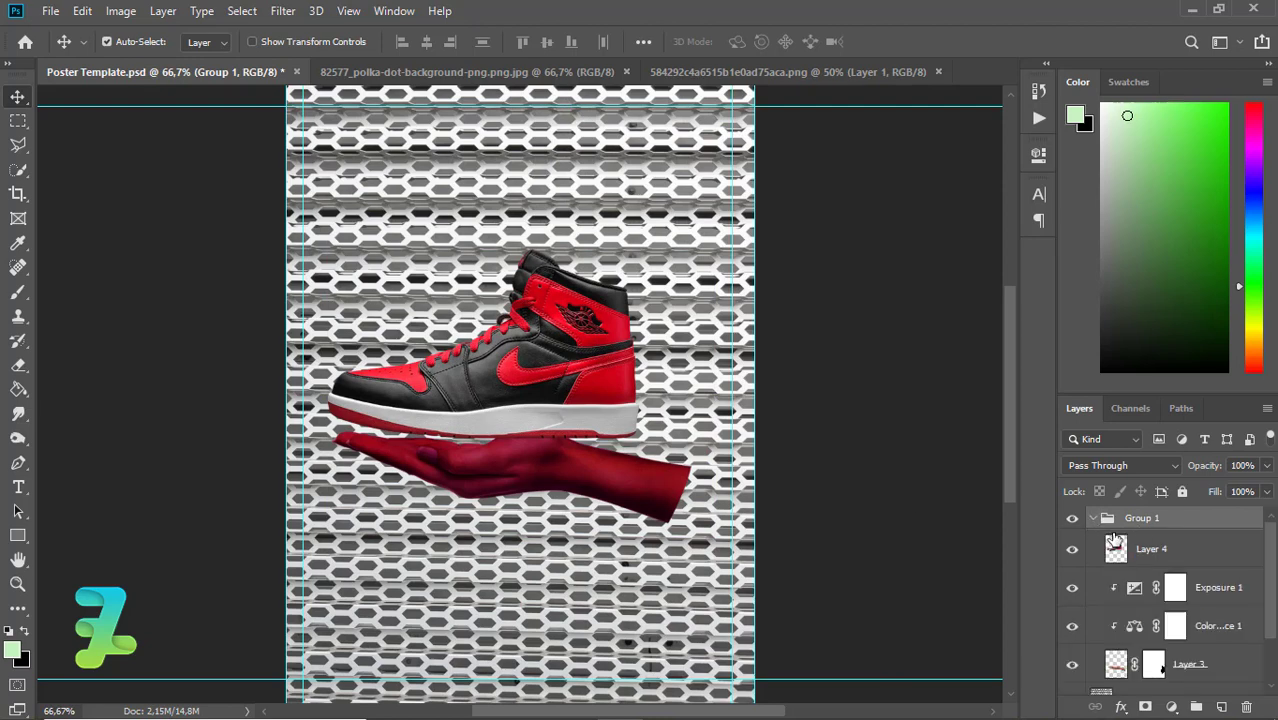
# Tilt the sneaker about -6.75° so it rests on the hand.
pyautogui.moveTo(572, 362); pyautogui.dragTo(587, 357)
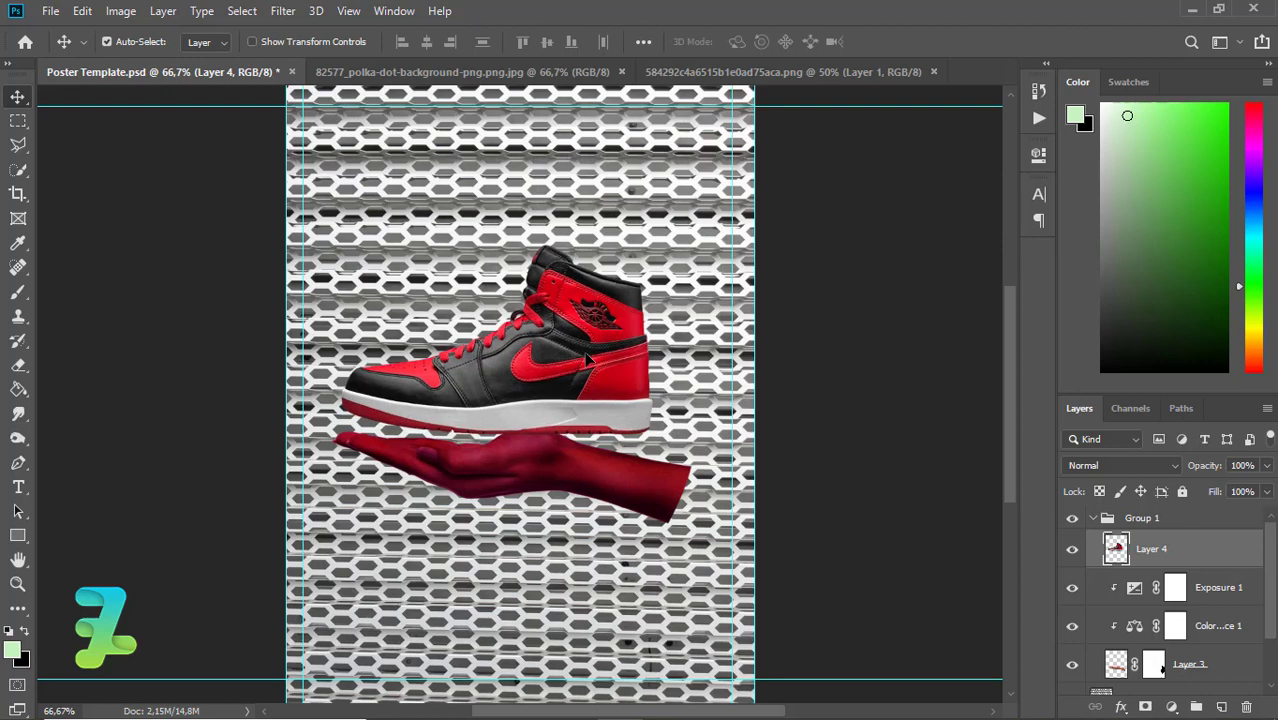
pyautogui.hotkey('ctrl', 't')
pyautogui.moveTo(666, 446); pyautogui.dragTo(702, 410)
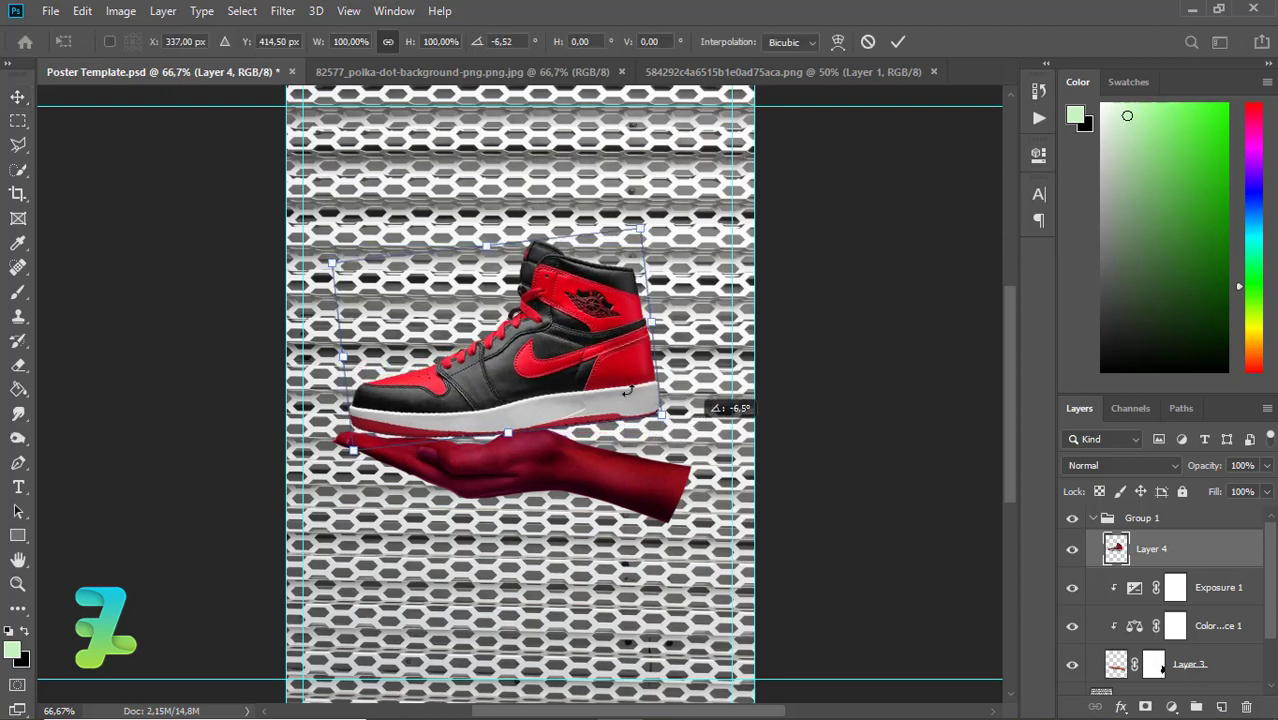
pyautogui.moveTo(606, 375); pyautogui.dragTo(592, 369)
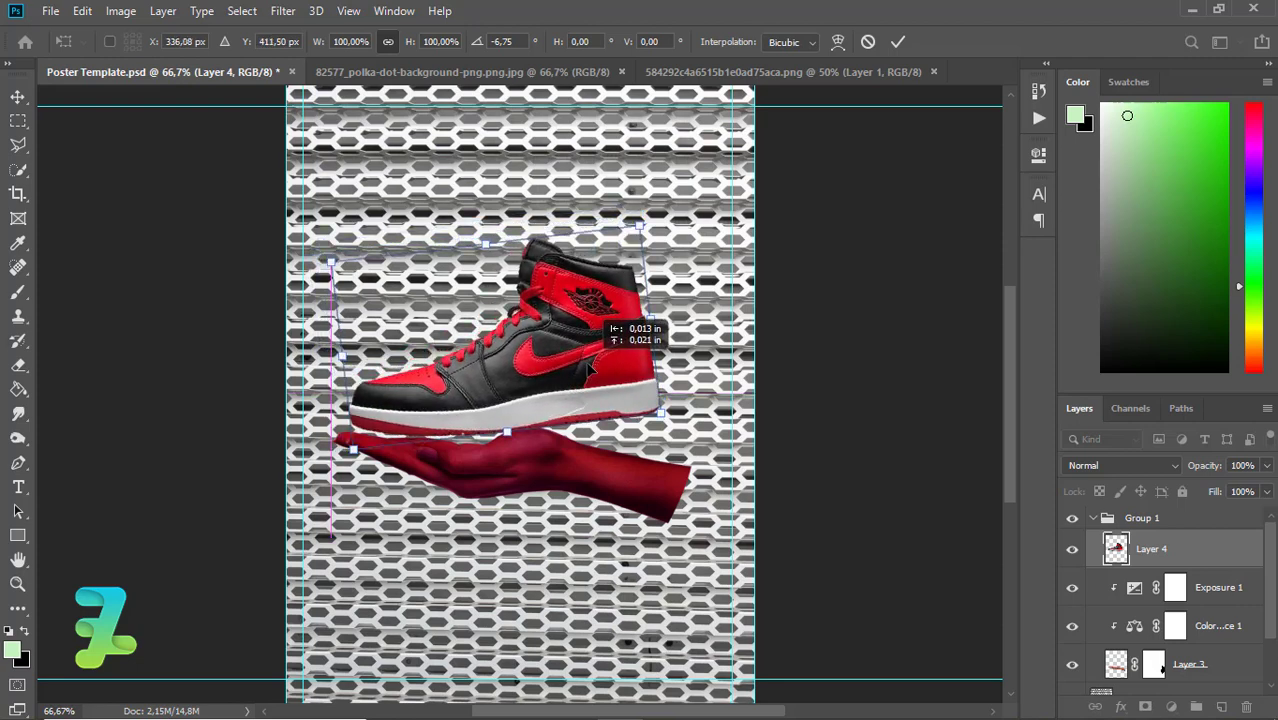
pyautogui.press('Return')
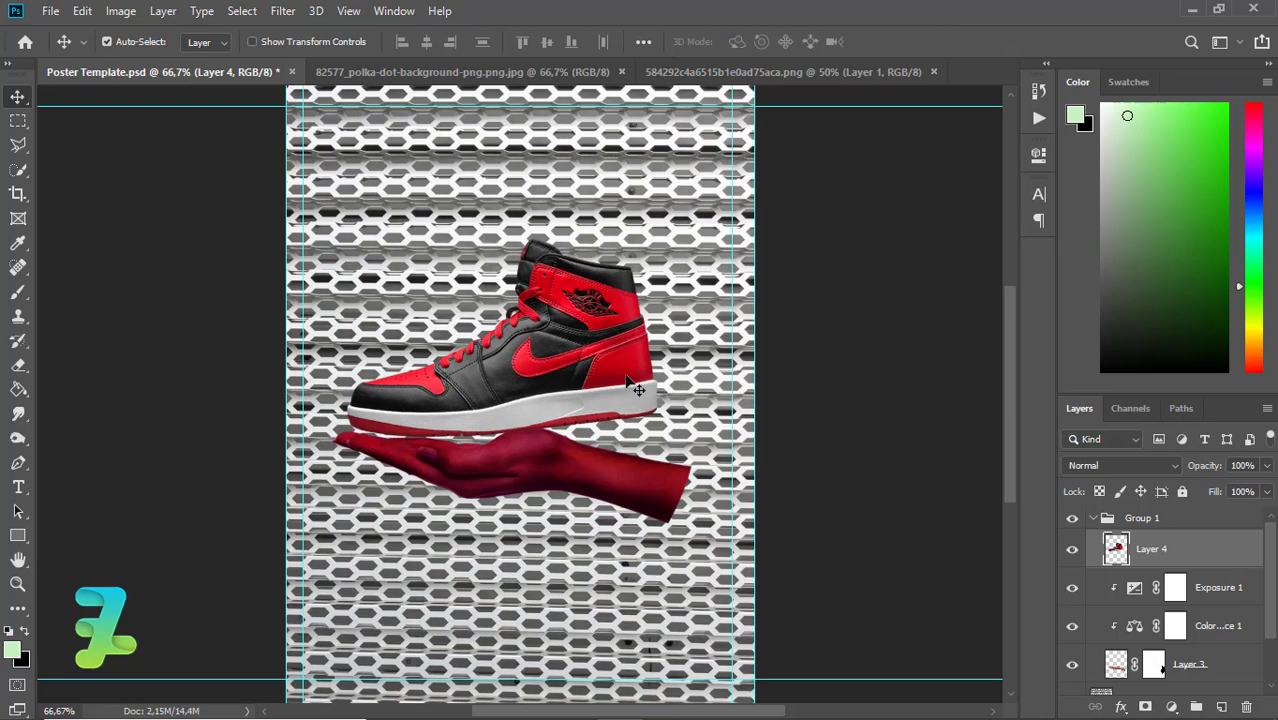
pyautogui.click(1094, 522)
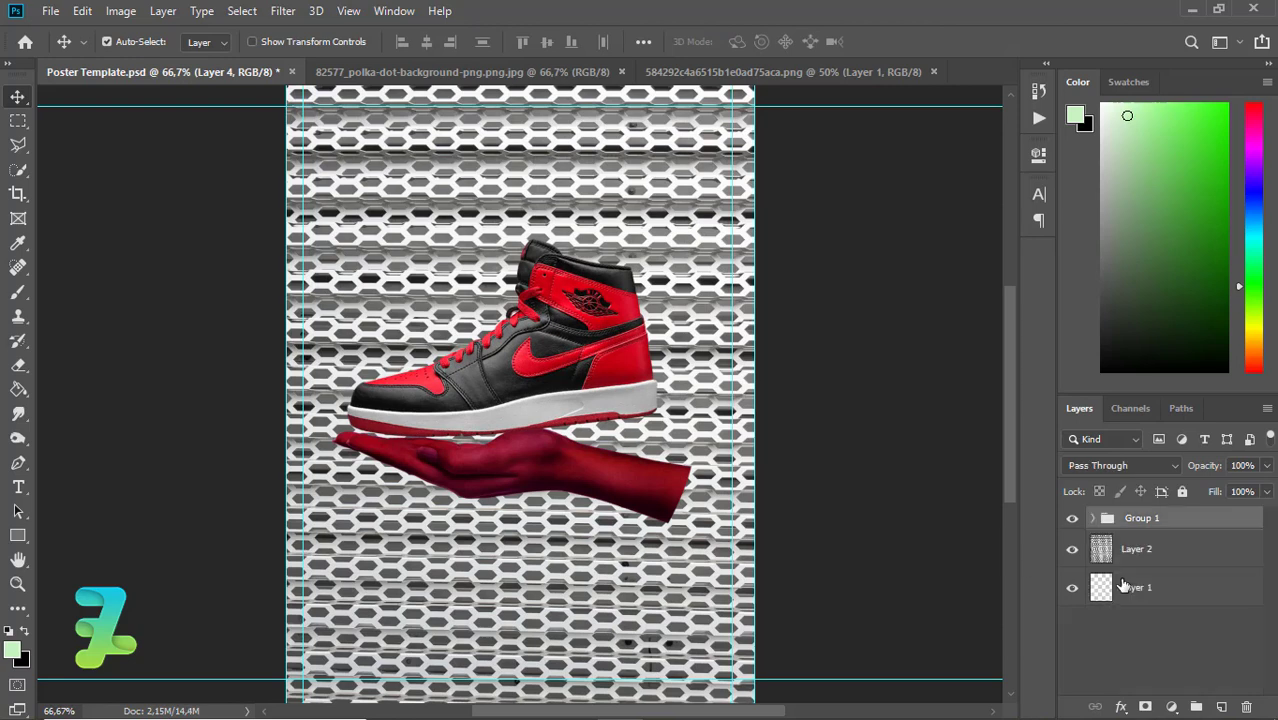
# Draw a 431 × 431 px circle, Ellipse 1, around the shoe on a new layer behind Group 1, then open its Fill swatch.
pyautogui.click(1221, 707)
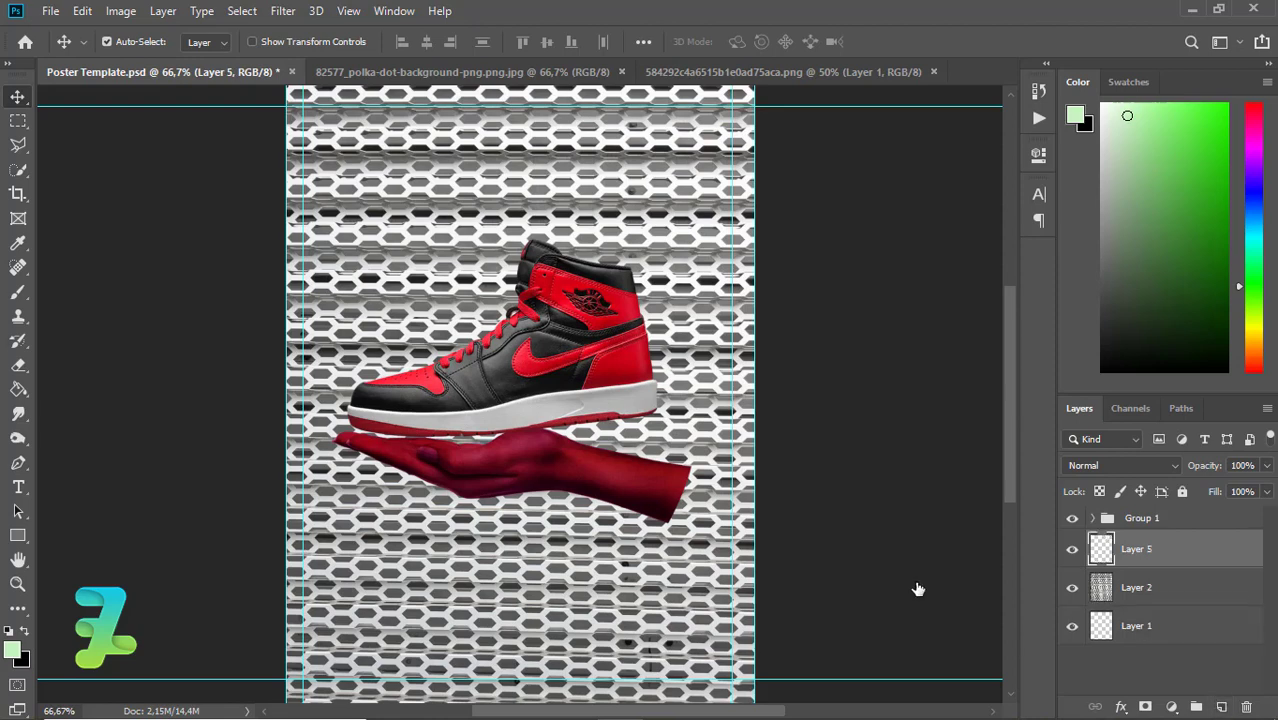
pyautogui.click(18, 536)
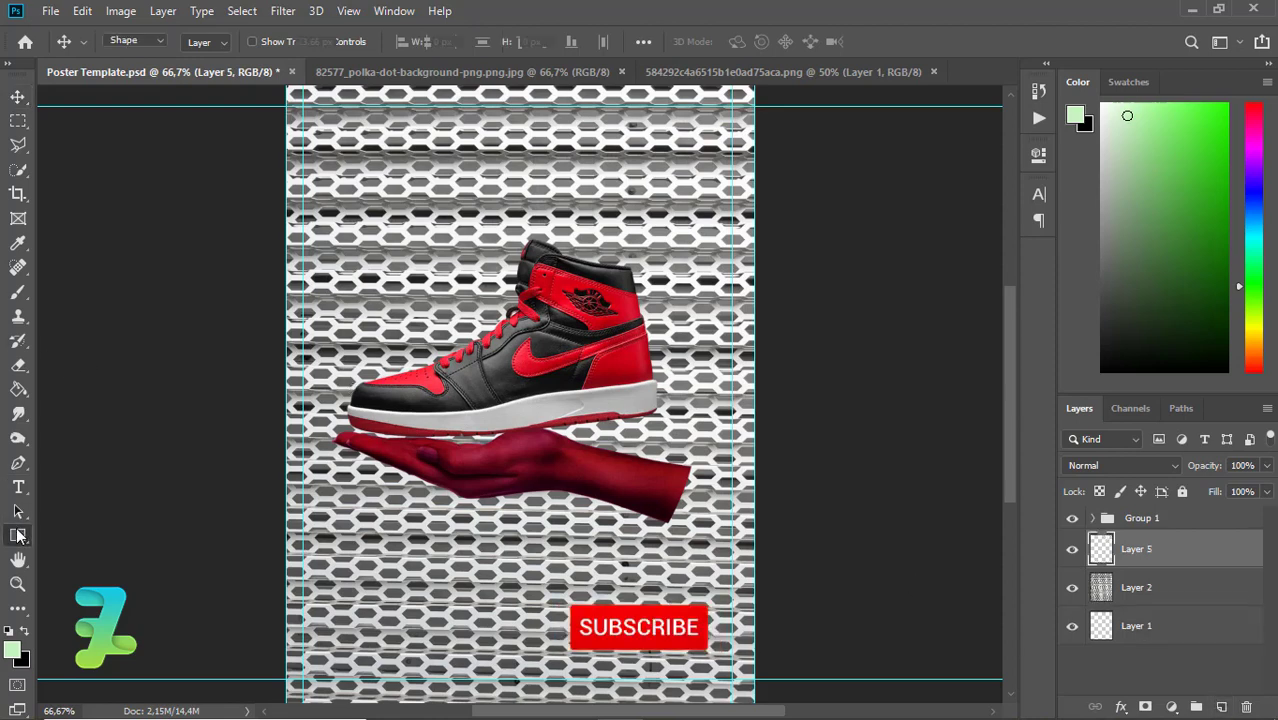
pyautogui.rightClick(18, 536)
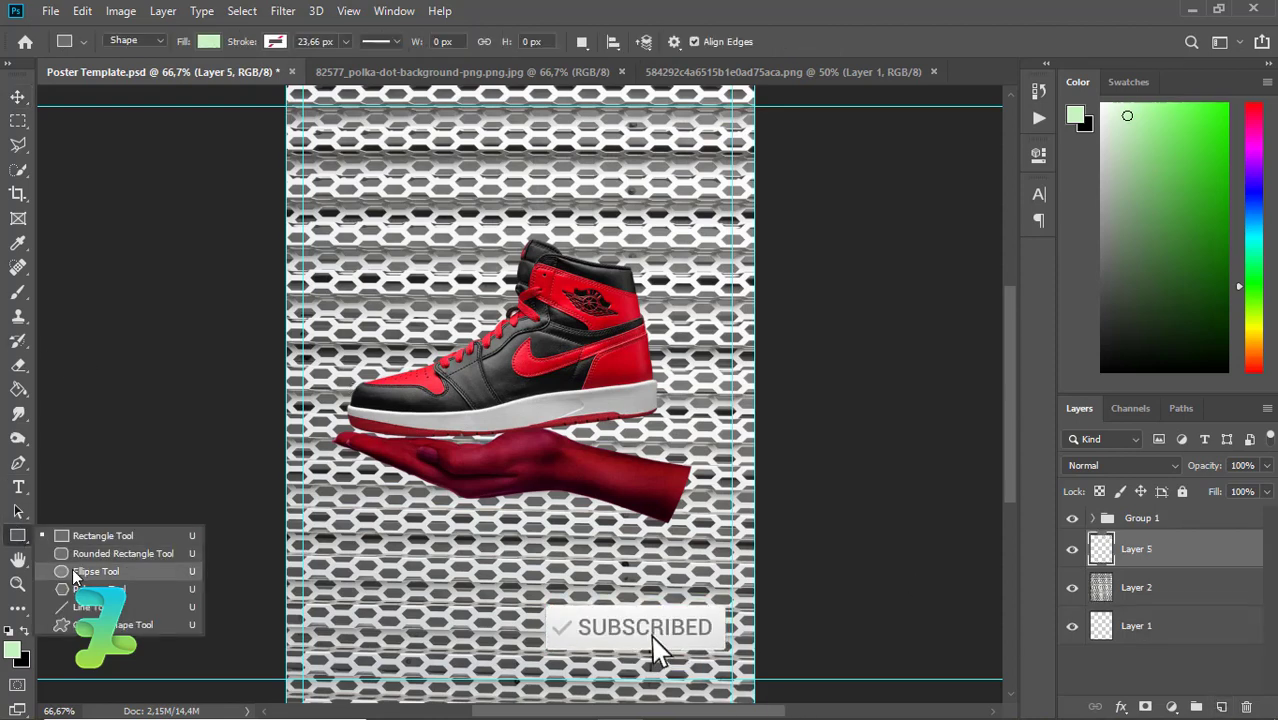
pyautogui.click(100, 571)
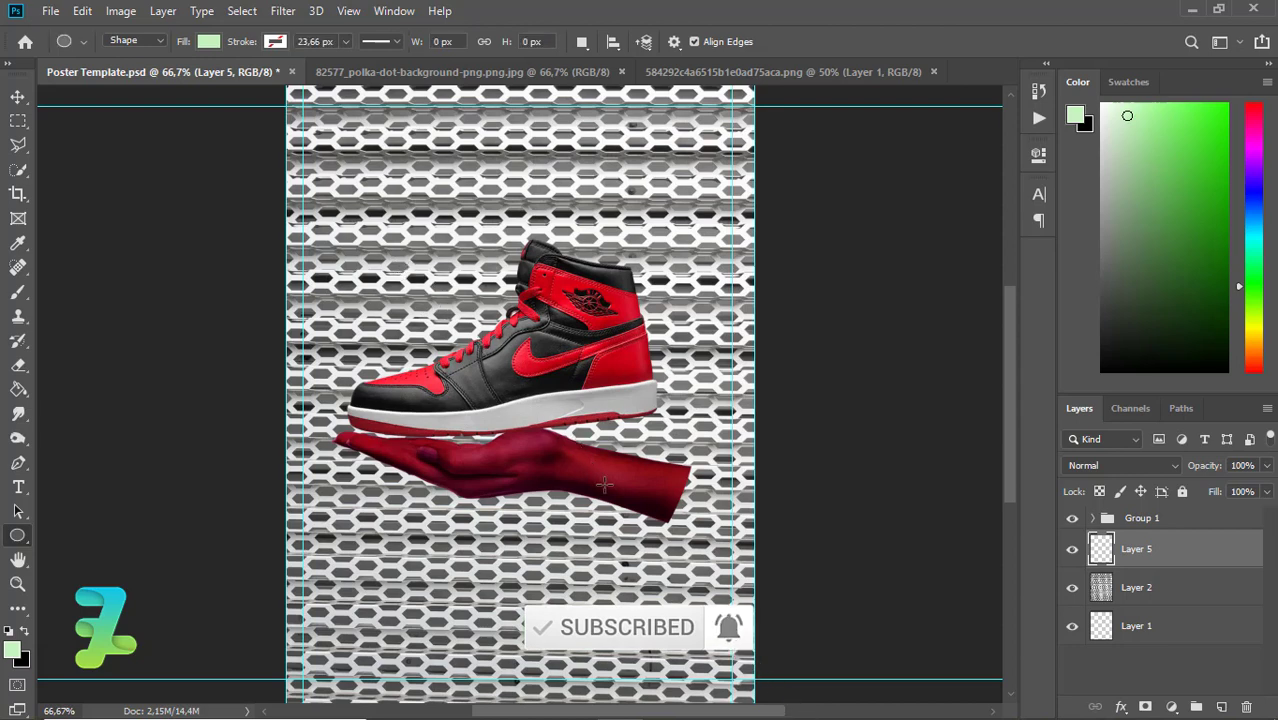
pyautogui.moveTo(622, 505); pyautogui.dragTo(668, 540)
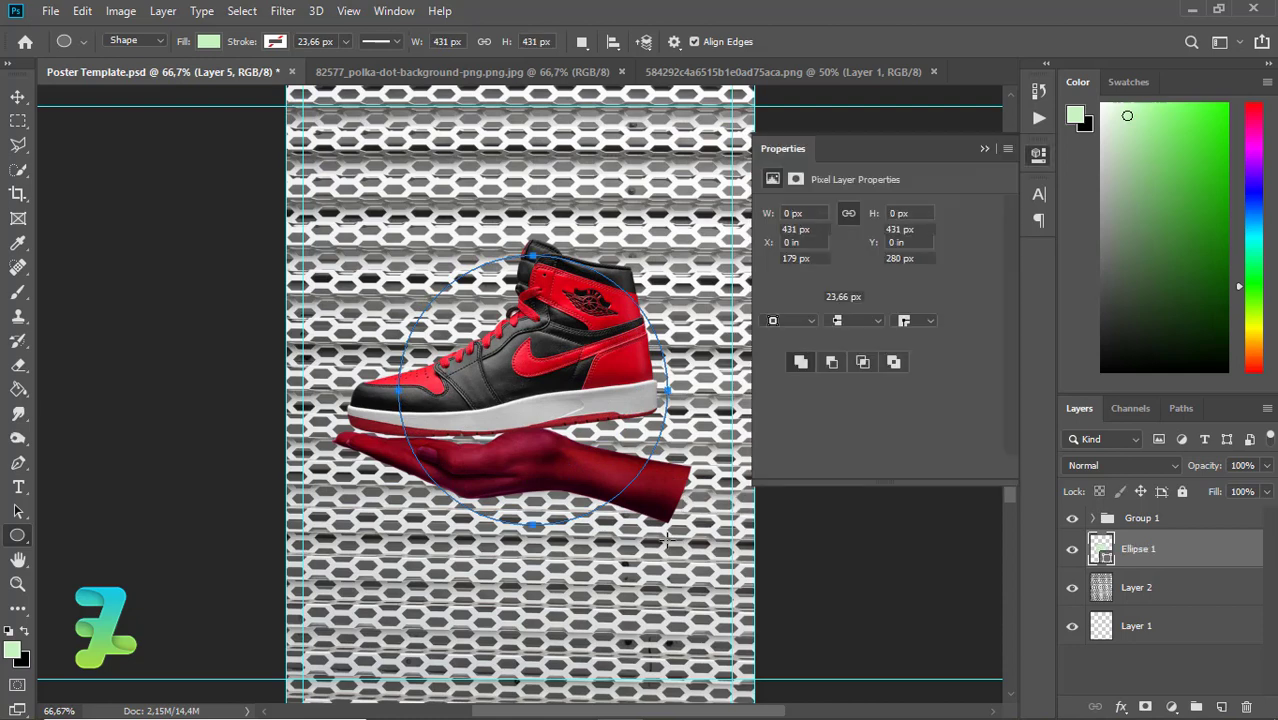
pyautogui.click(771, 297)
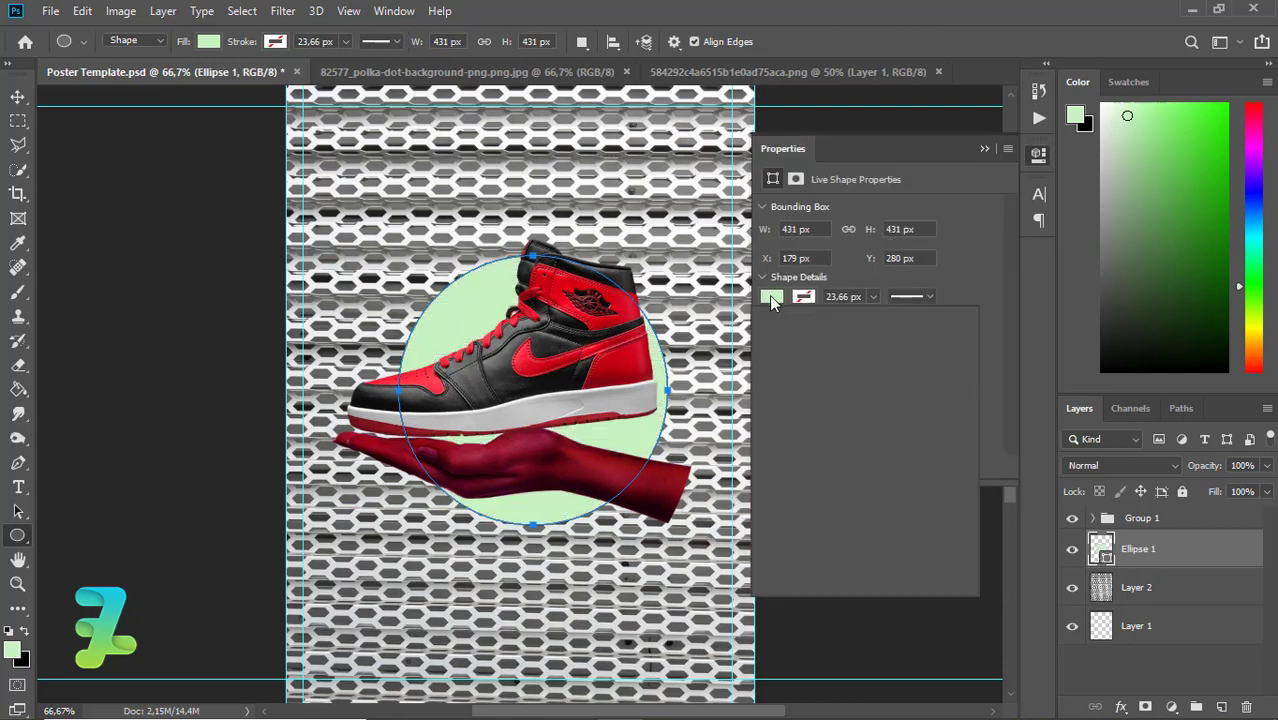
# Give the circle a blue, cyan and pink multicolour gradient fill of Angle type.
pyautogui.click(872, 333)
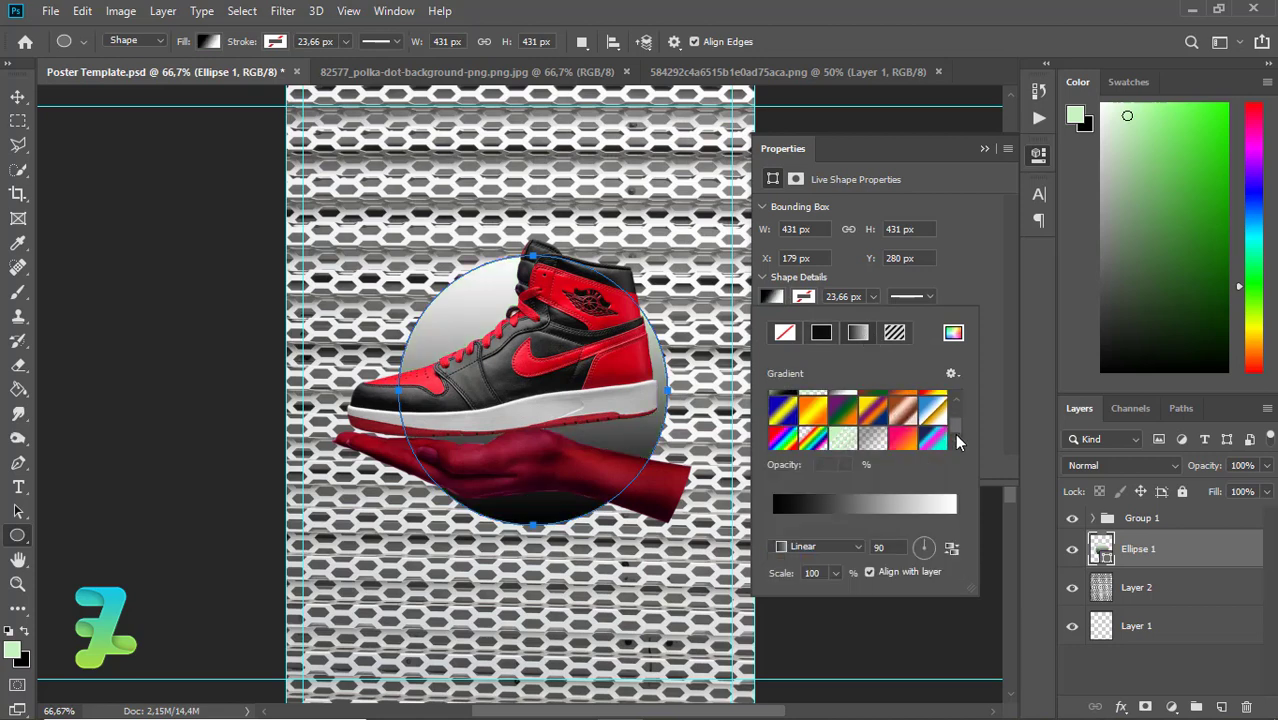
pyautogui.click(786, 436)
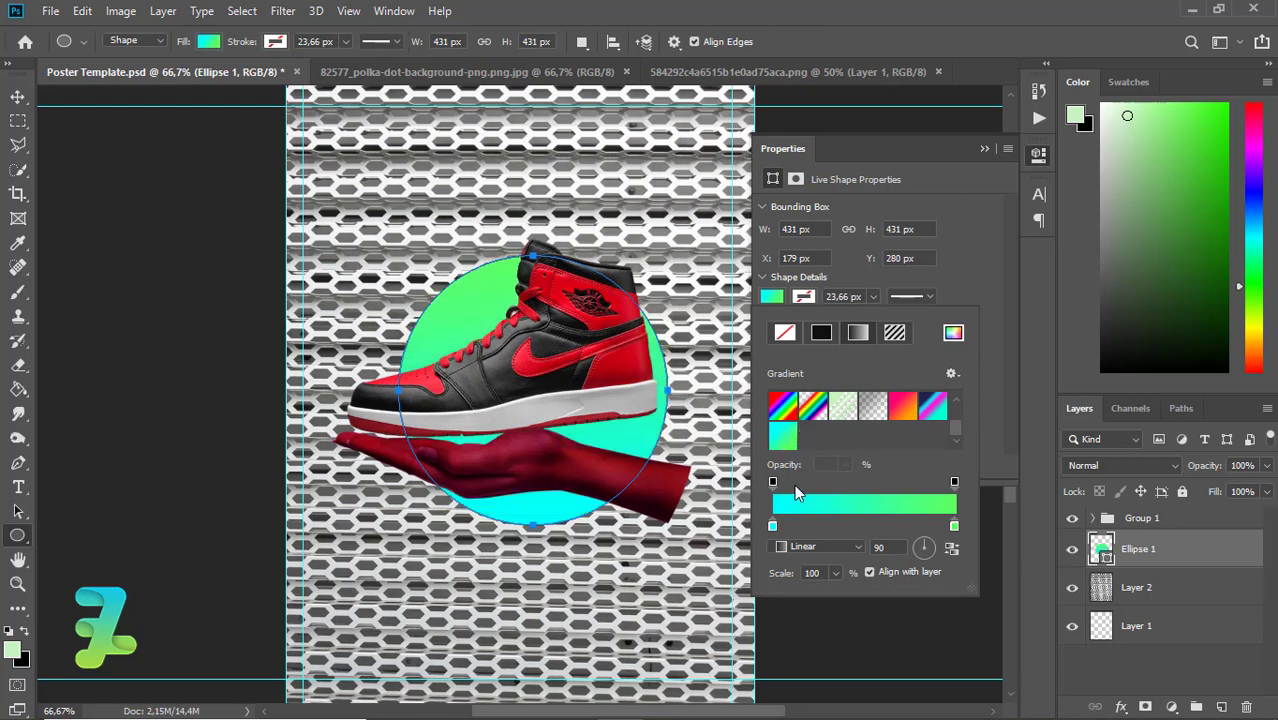
pyautogui.click(930, 407)
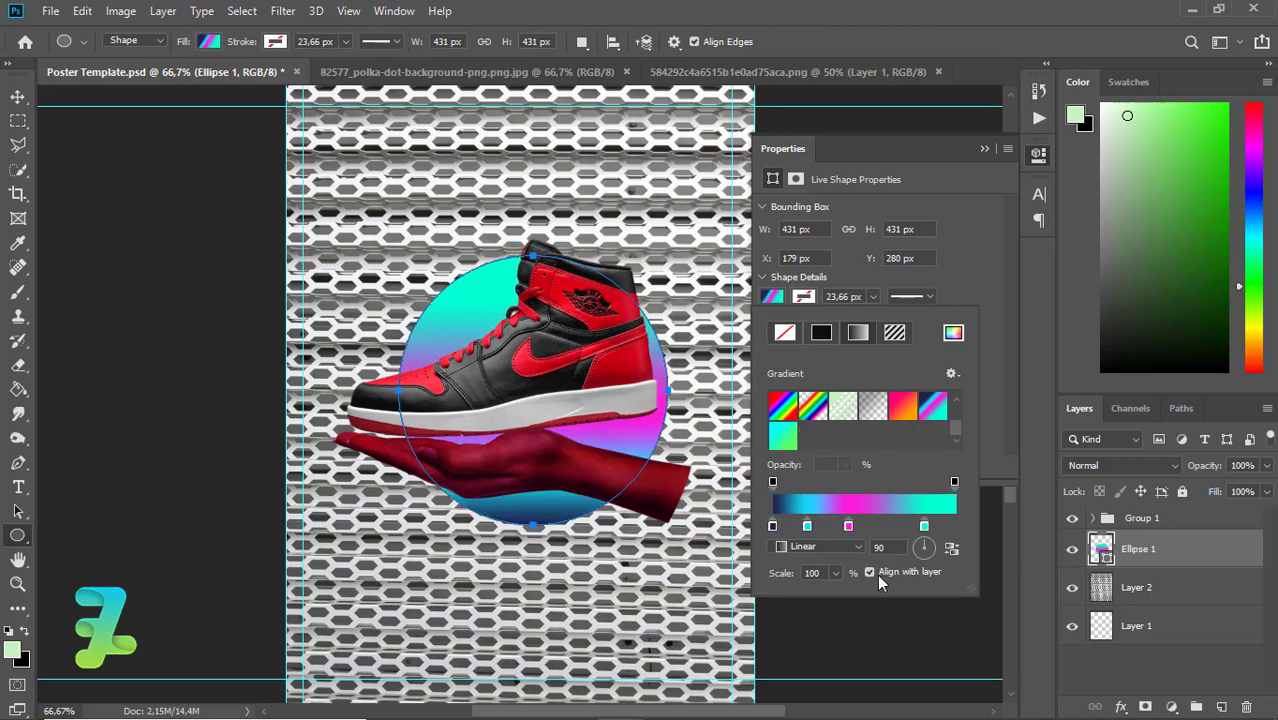
pyautogui.click(855, 553)
pyautogui.click(829, 582)
pyautogui.click(855, 550)
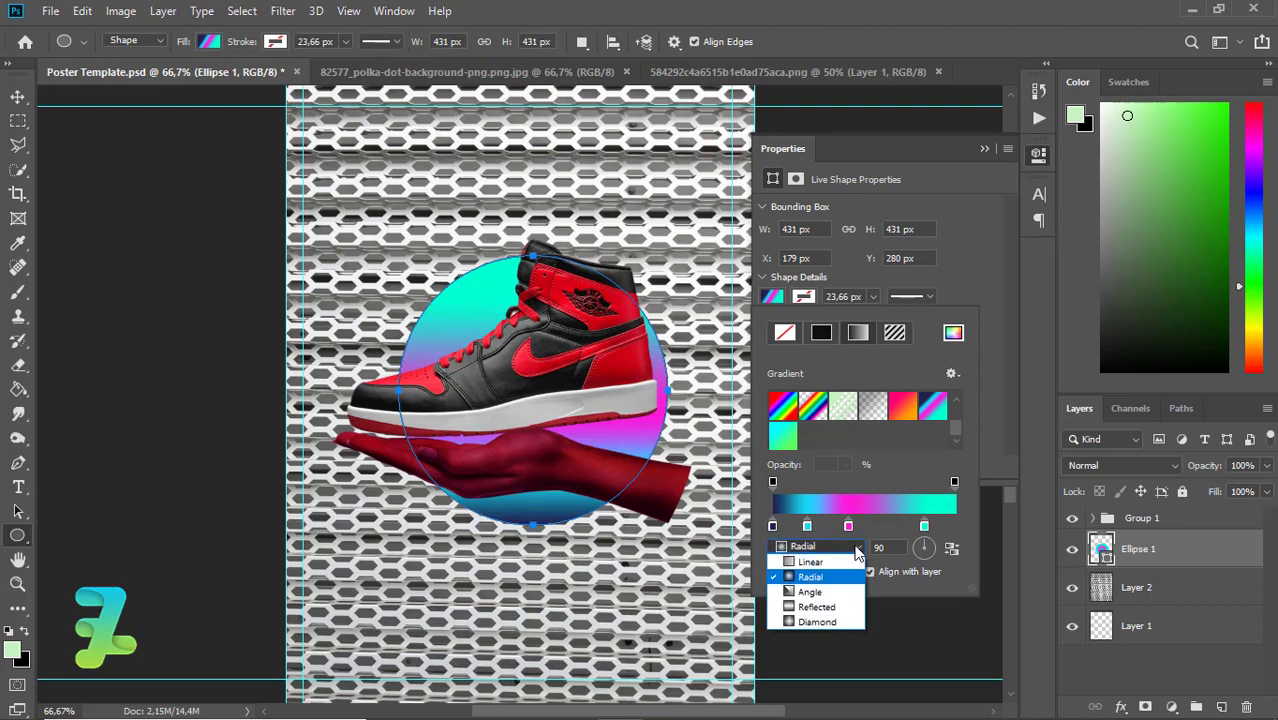
pyautogui.click(838, 595)
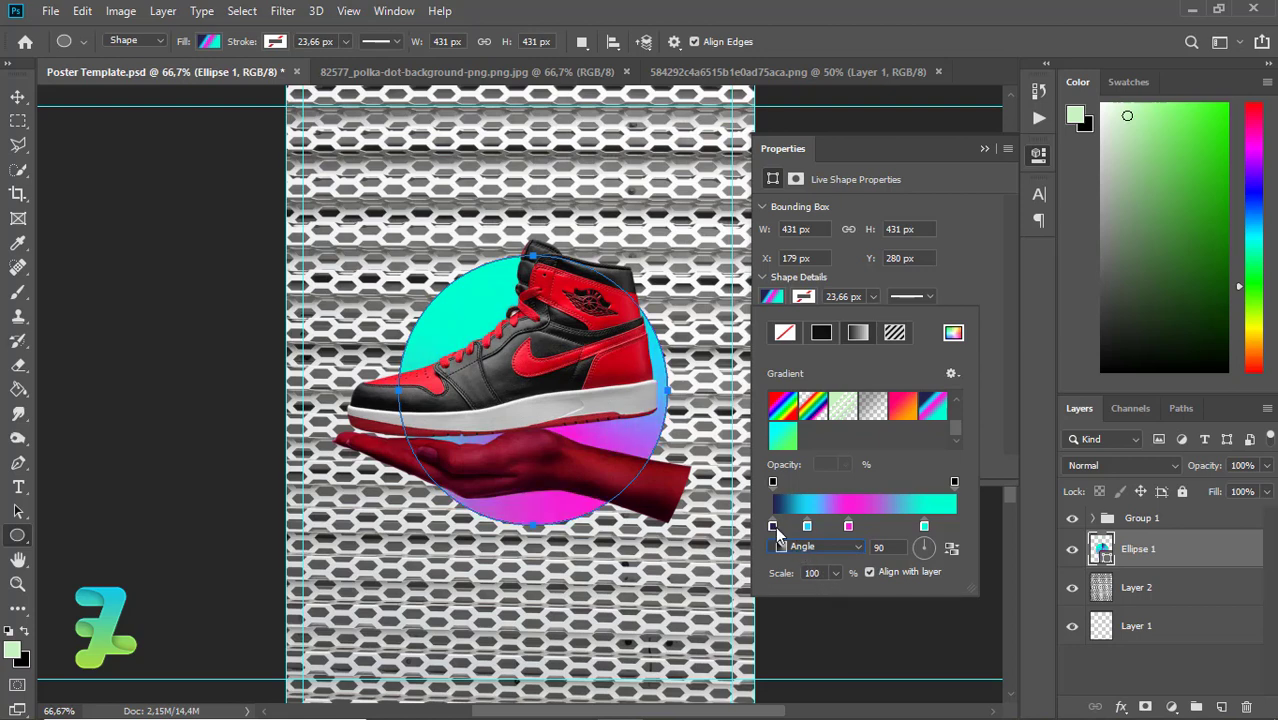
# Recolour the rightmost cyan gradient stop to green and dismiss the stray new-ellipse prompt.
pyautogui.click(924, 527)
pyautogui.doubleClick(924, 527)
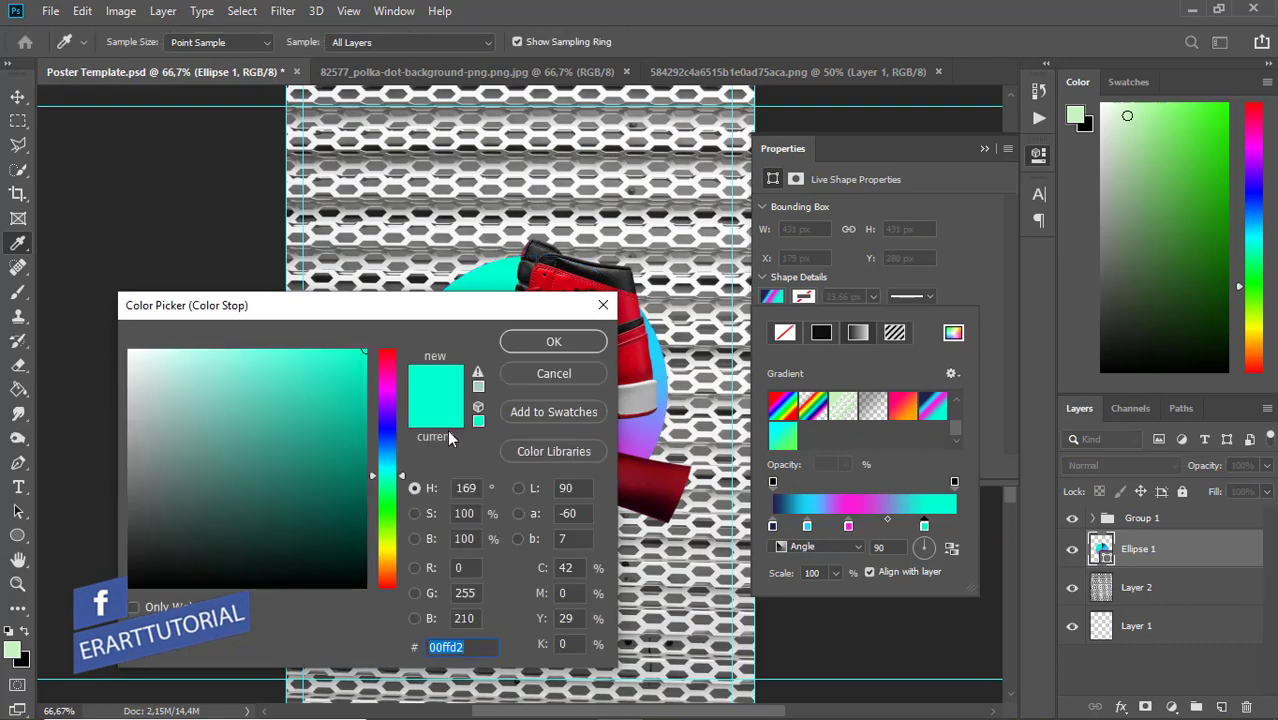
pyautogui.click(389, 506)
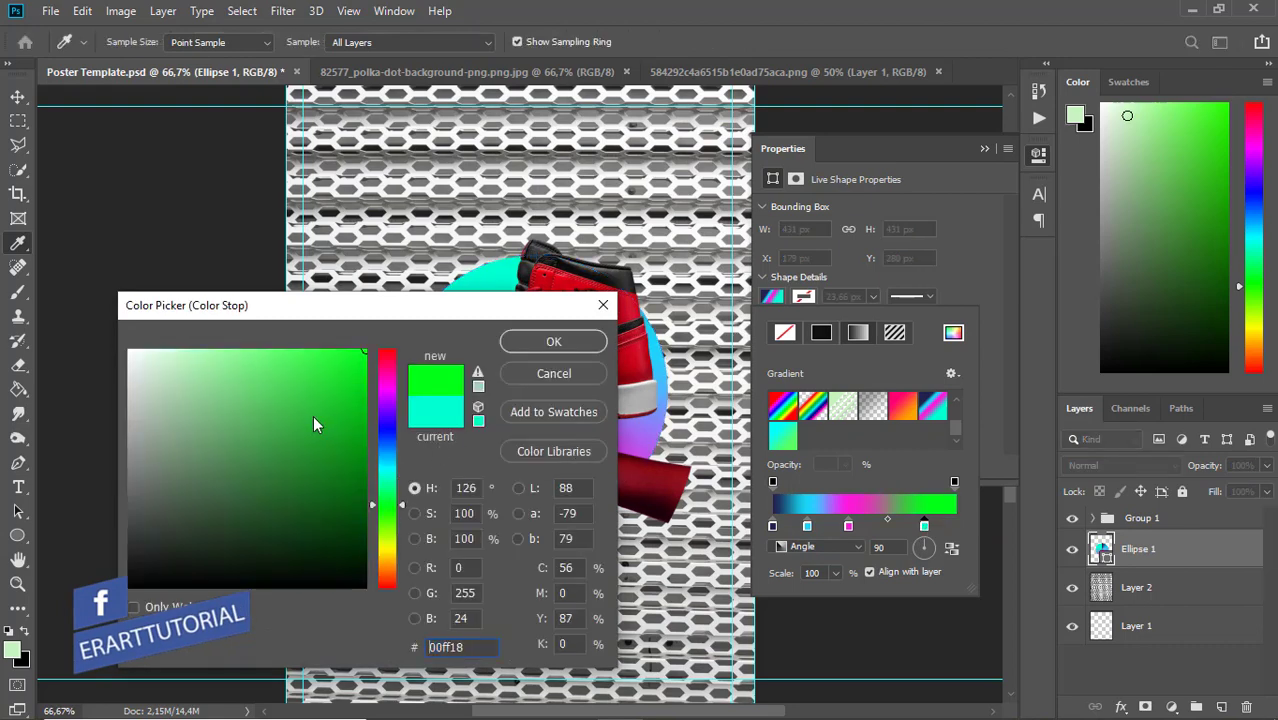
pyautogui.click(535, 348)
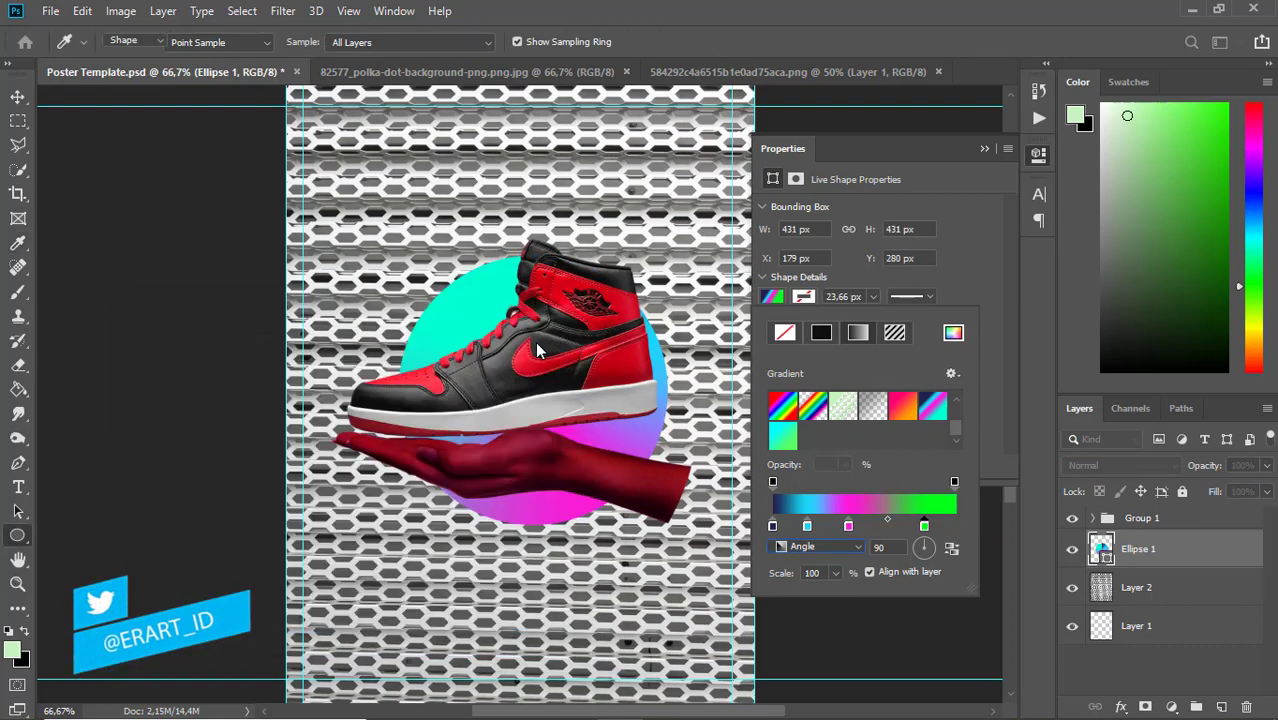
pyautogui.click(534, 426)
pyautogui.click(534, 426)
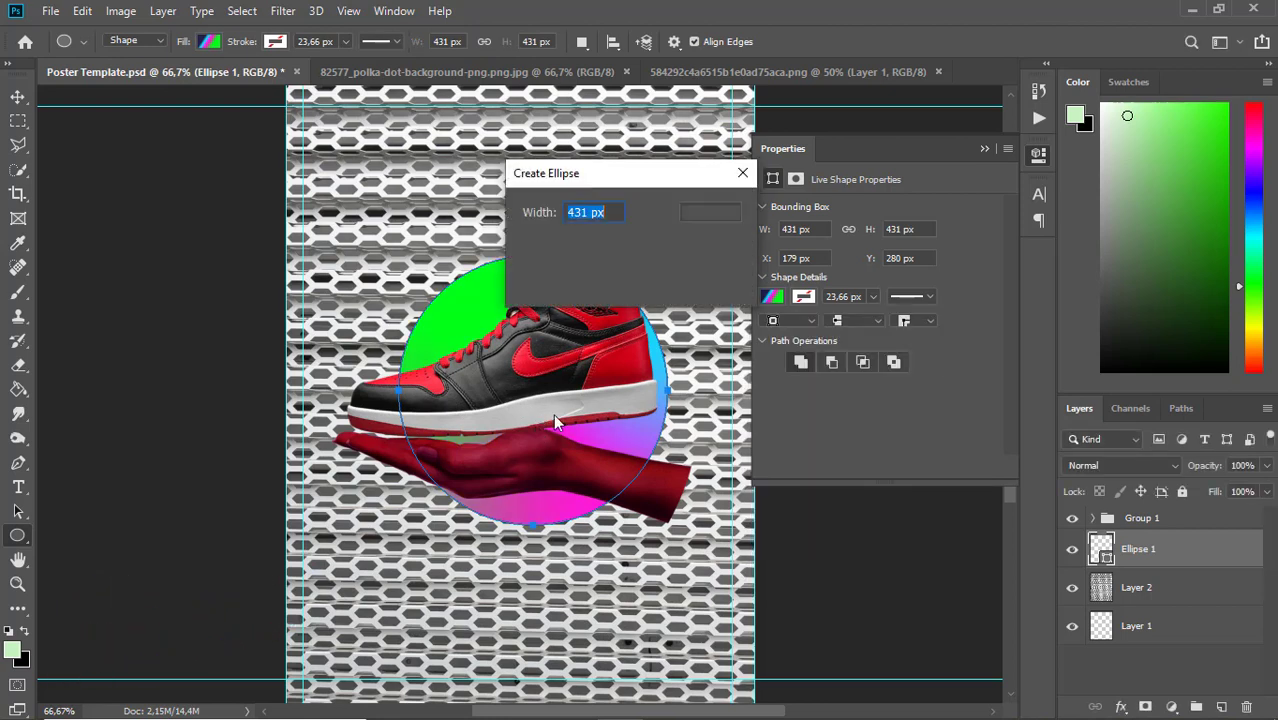
pyautogui.click(728, 285)
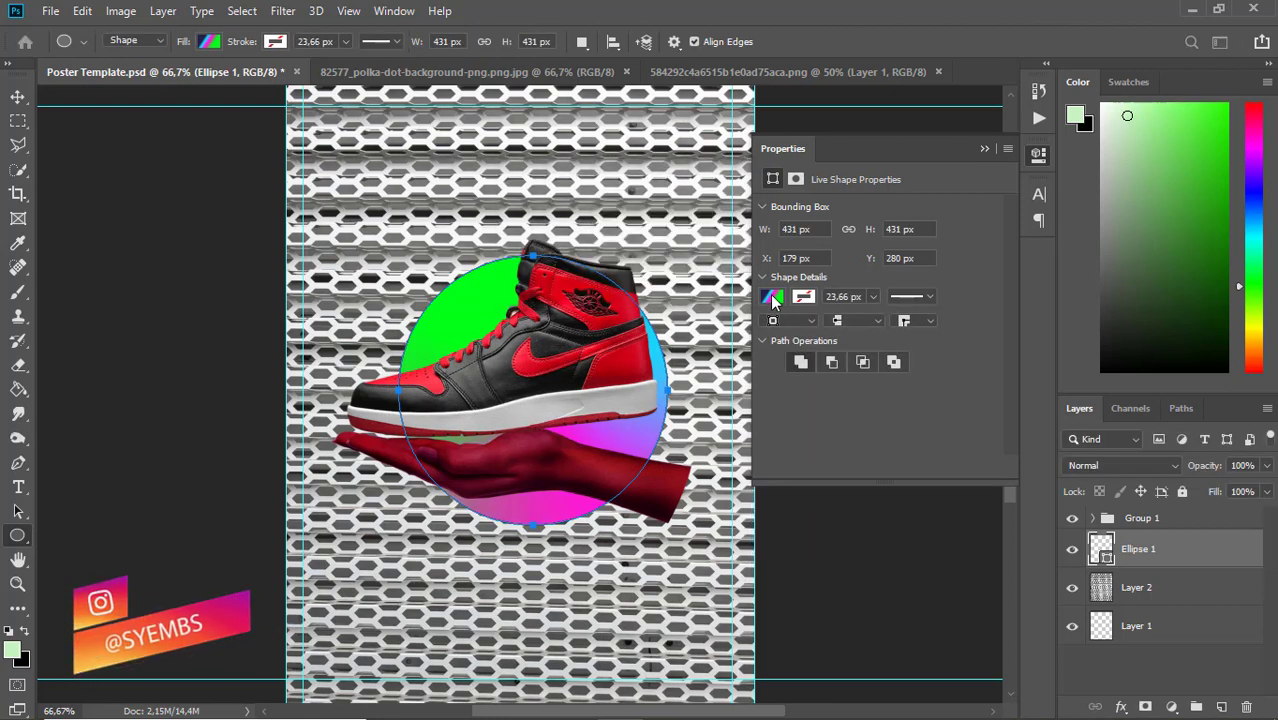
# Add a new yellow colour stop to the circle's gradient.
pyautogui.click(773, 296)
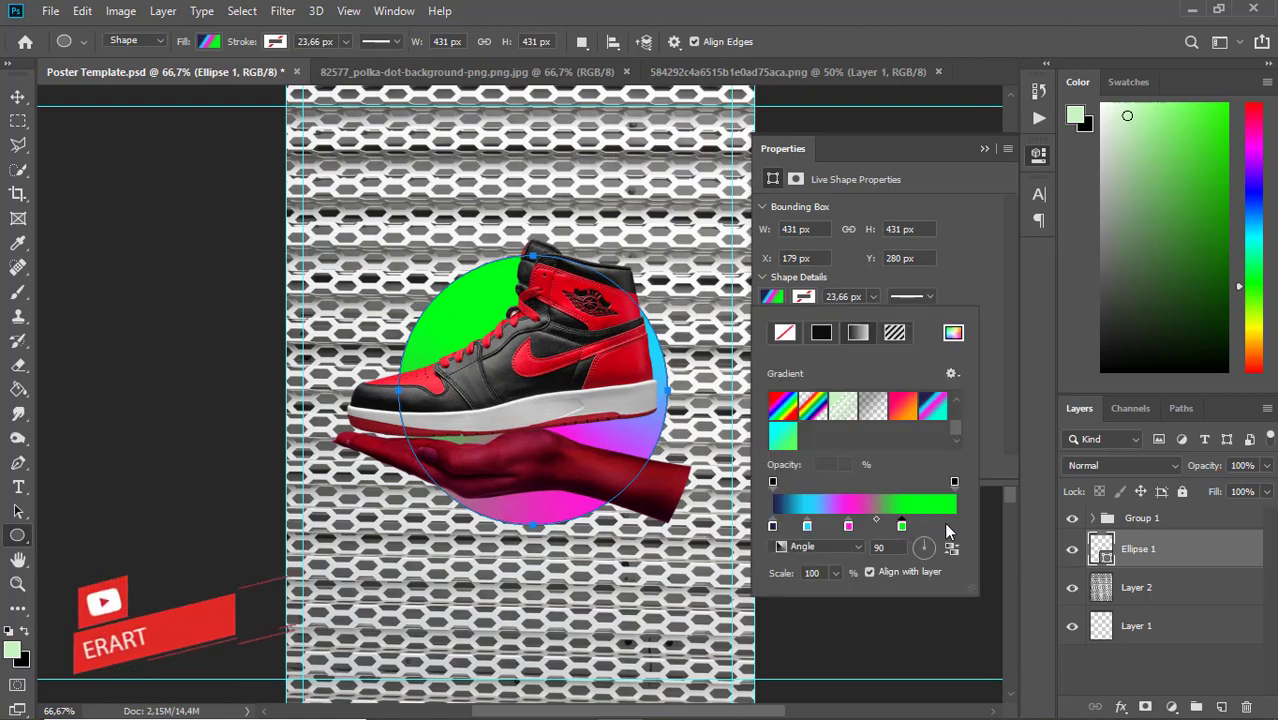
pyautogui.click(947, 525)
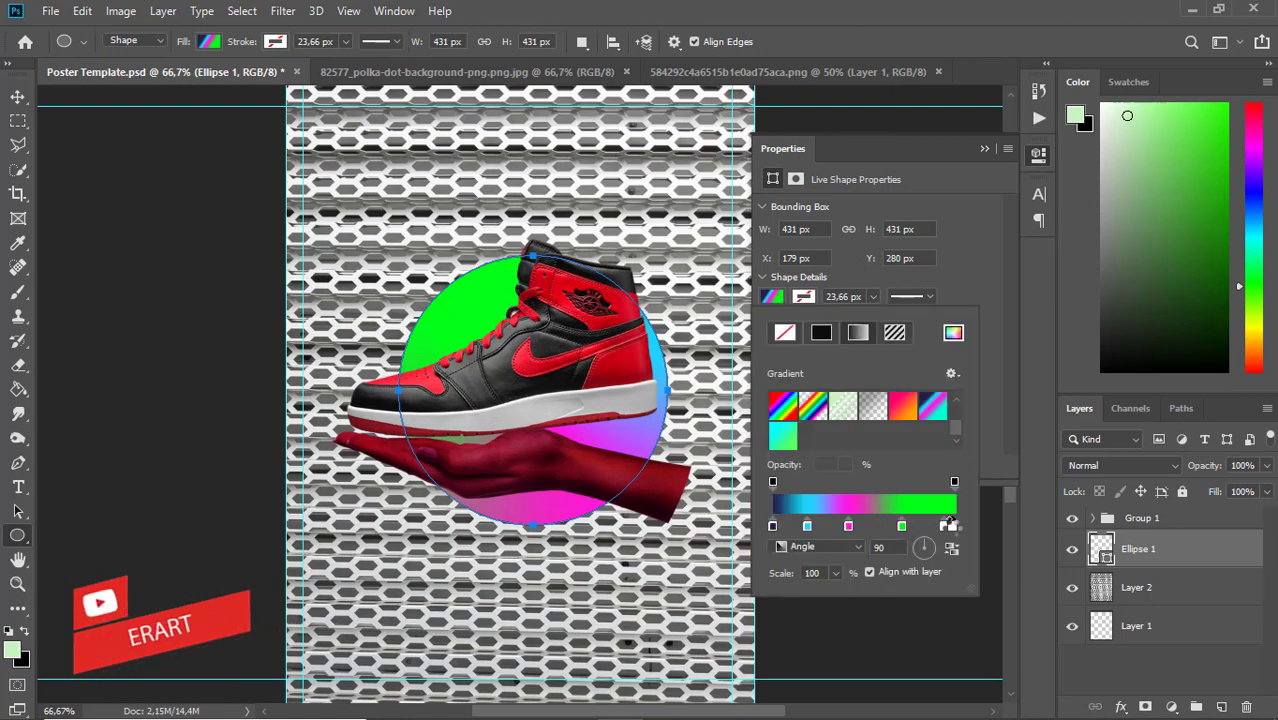
pyautogui.doubleClick(948, 525)
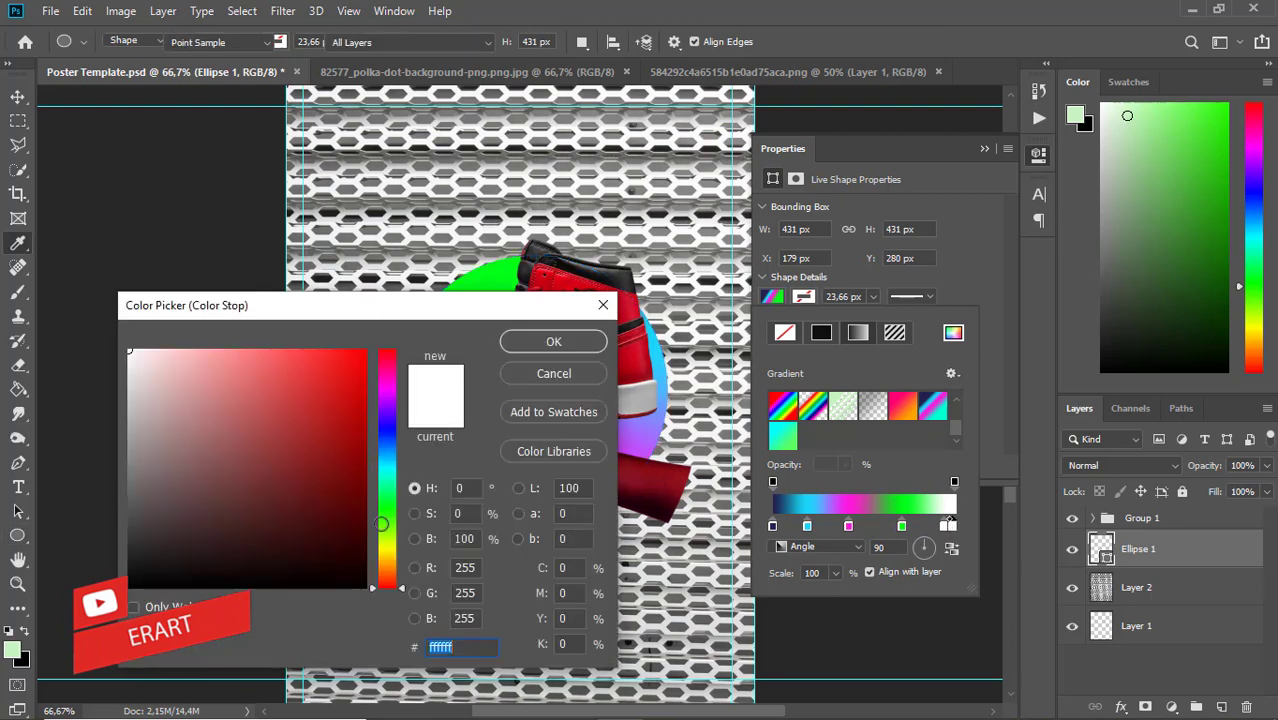
pyautogui.click(381, 546)
pyautogui.moveTo(348, 502); pyautogui.dragTo(365, 350)
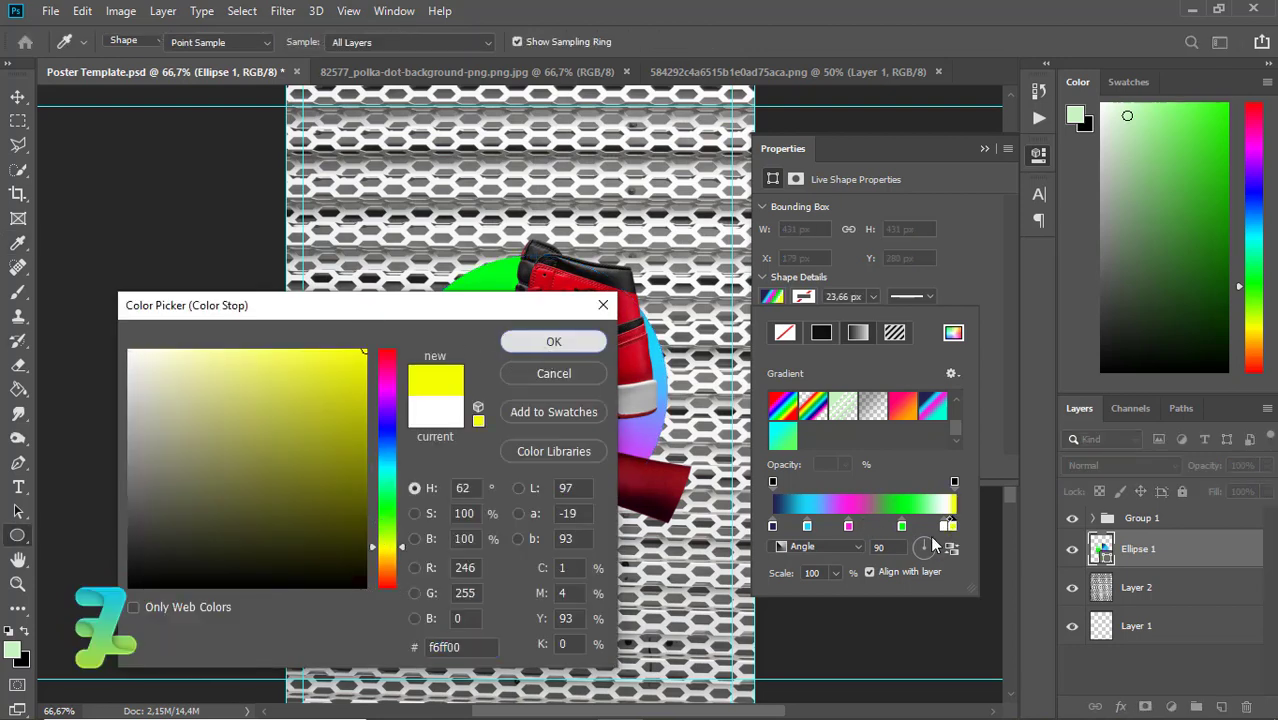
pyautogui.click(580, 344)
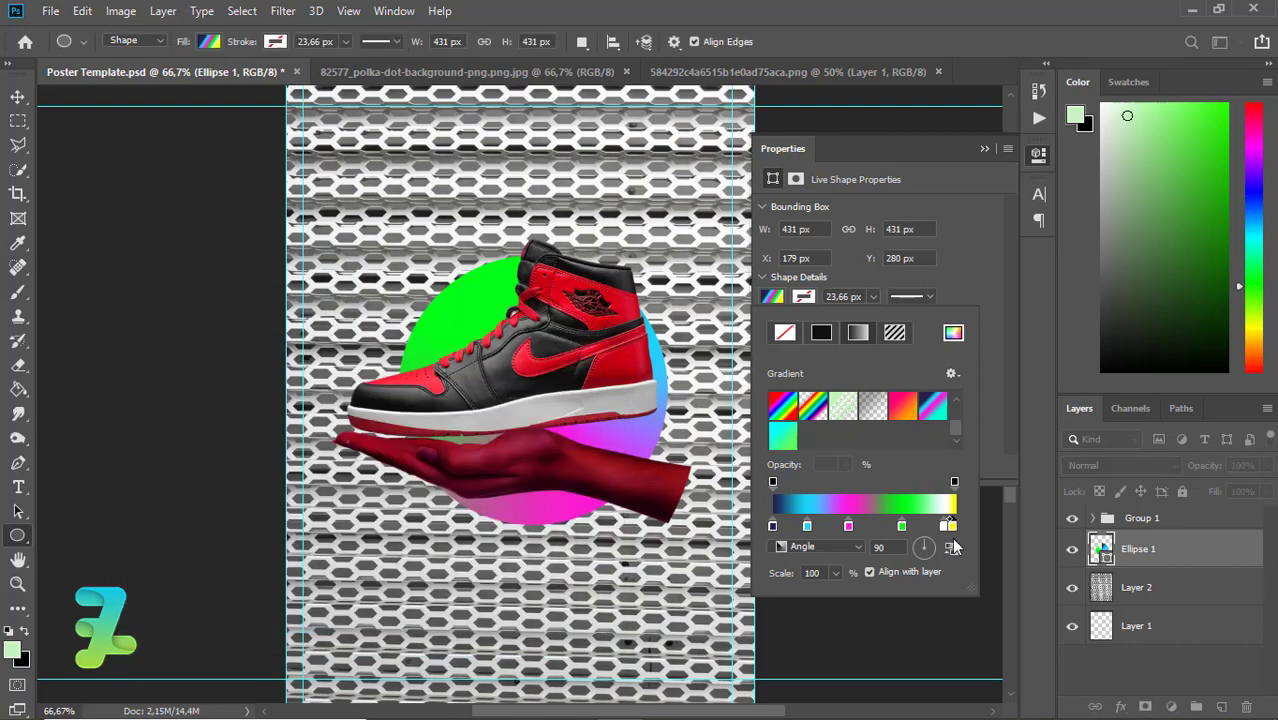
pyautogui.press('Return')
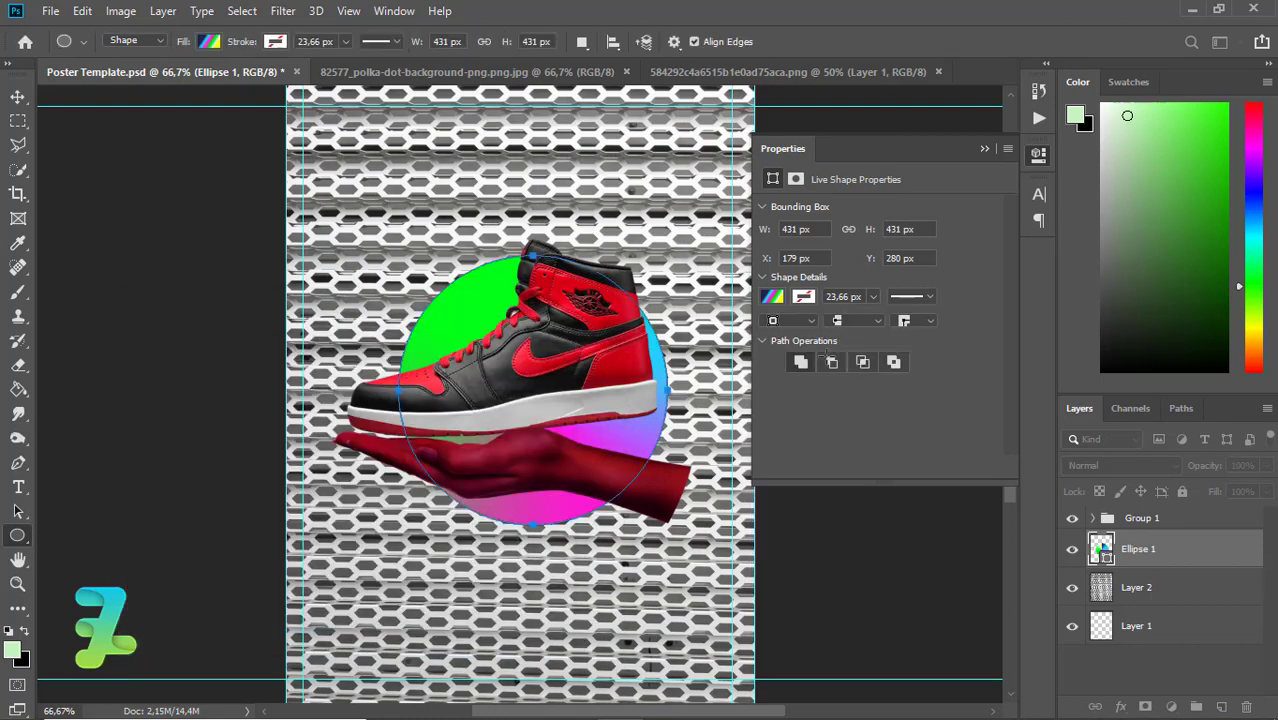
# Dismiss the accidental new-ellipse prompt and reselect the yellow stop in the circle's gradient fill.
pyautogui.click(777, 296)
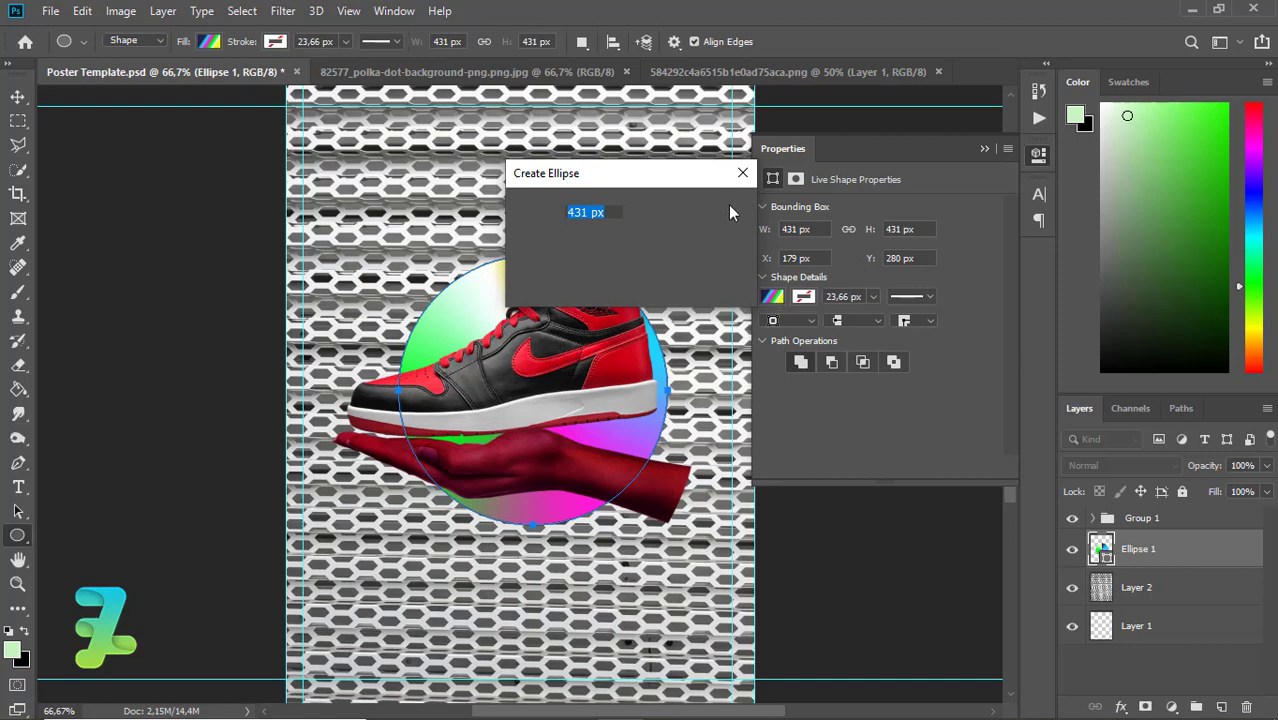
pyautogui.click(742, 173)
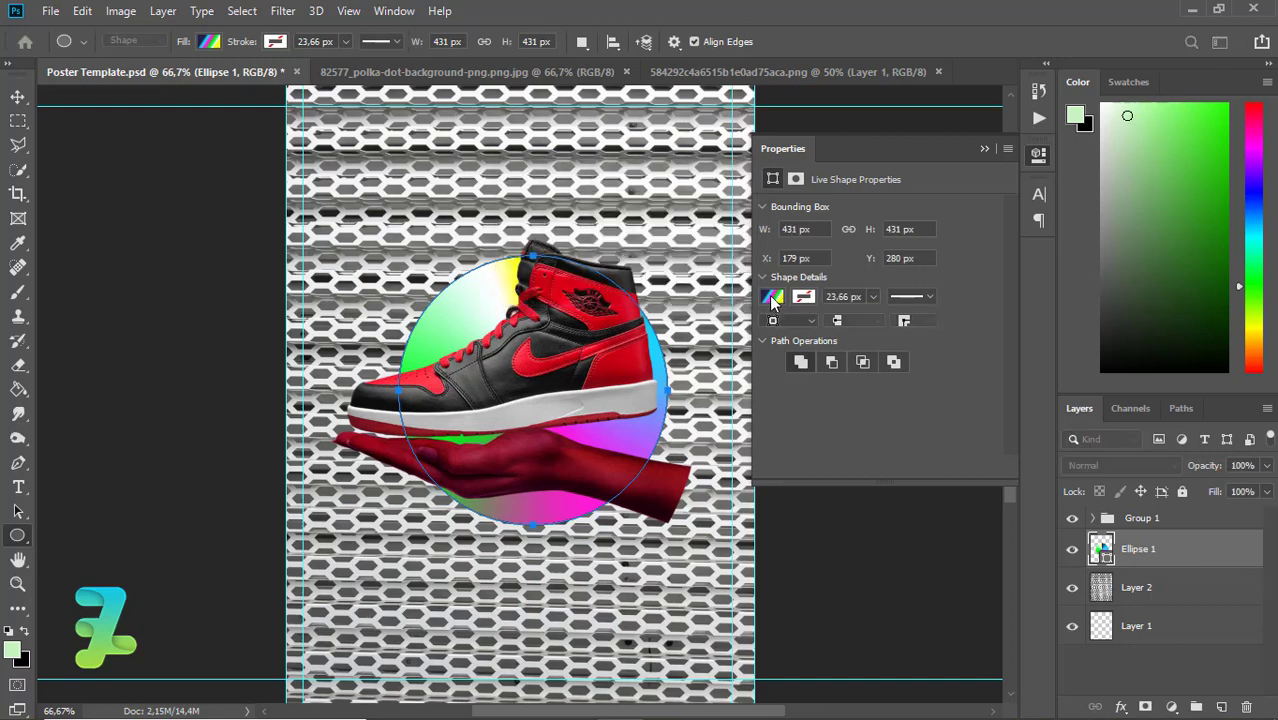
pyautogui.click(769, 295)
pyautogui.press('Return')
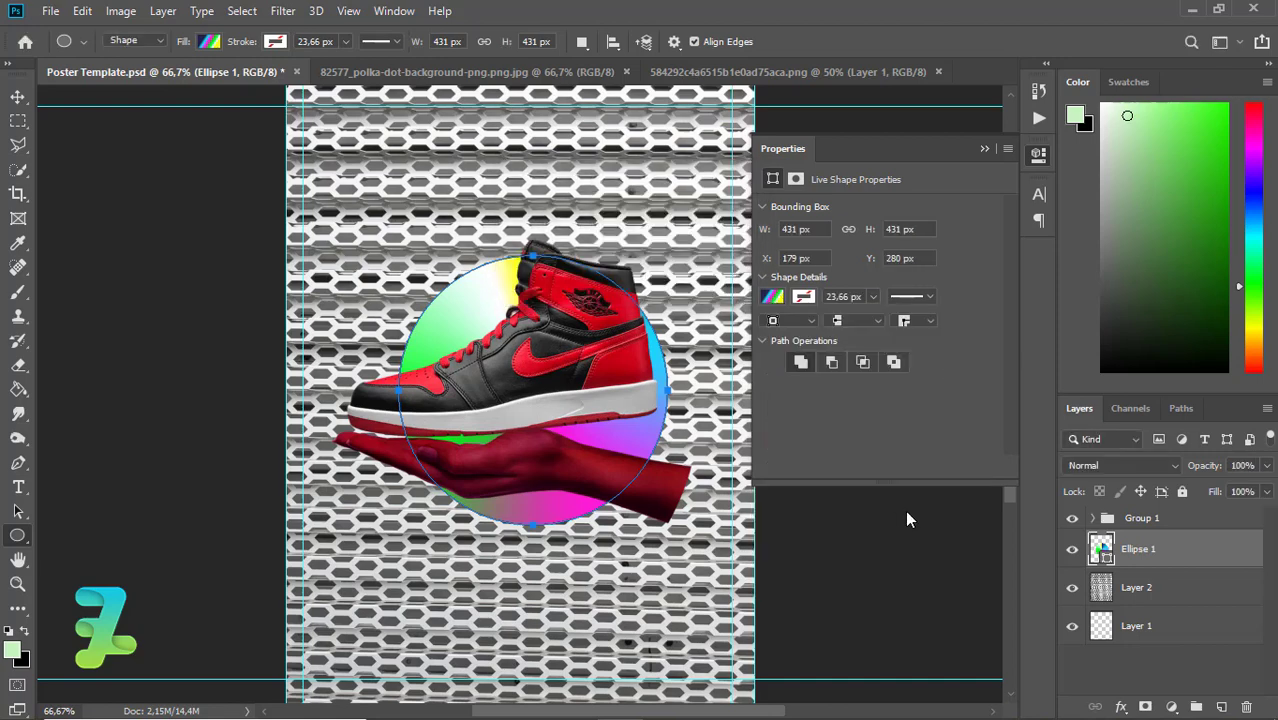
pyautogui.click(774, 296)
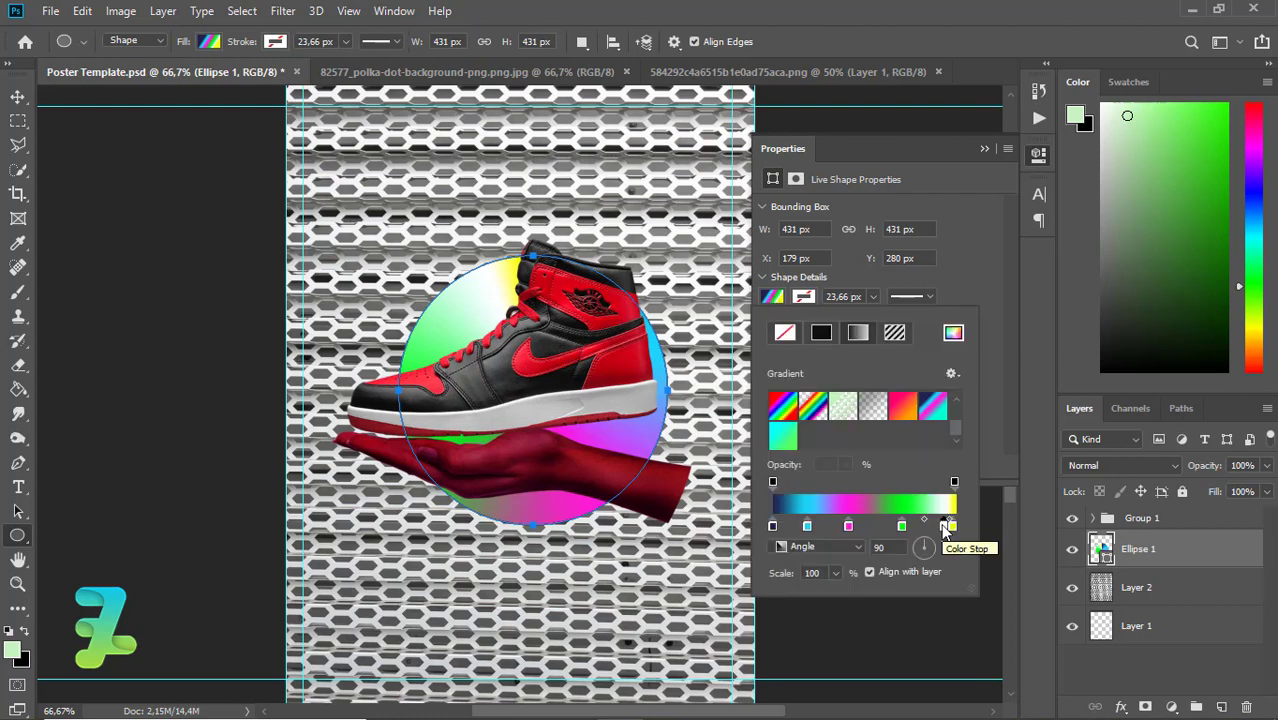
pyautogui.click(947, 527)
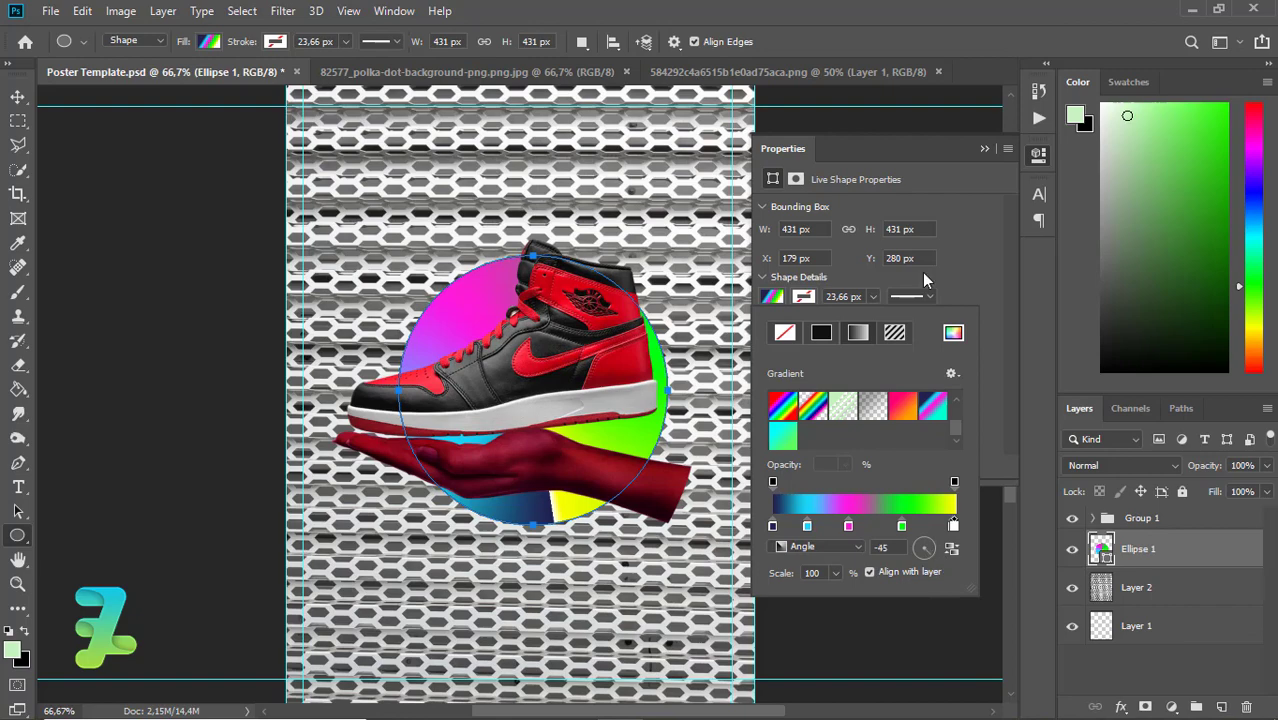
# Convert Ellipse 1 to a smart object and apply a 9.6 px Gaussian Blur.
pyautogui.click(978, 150)
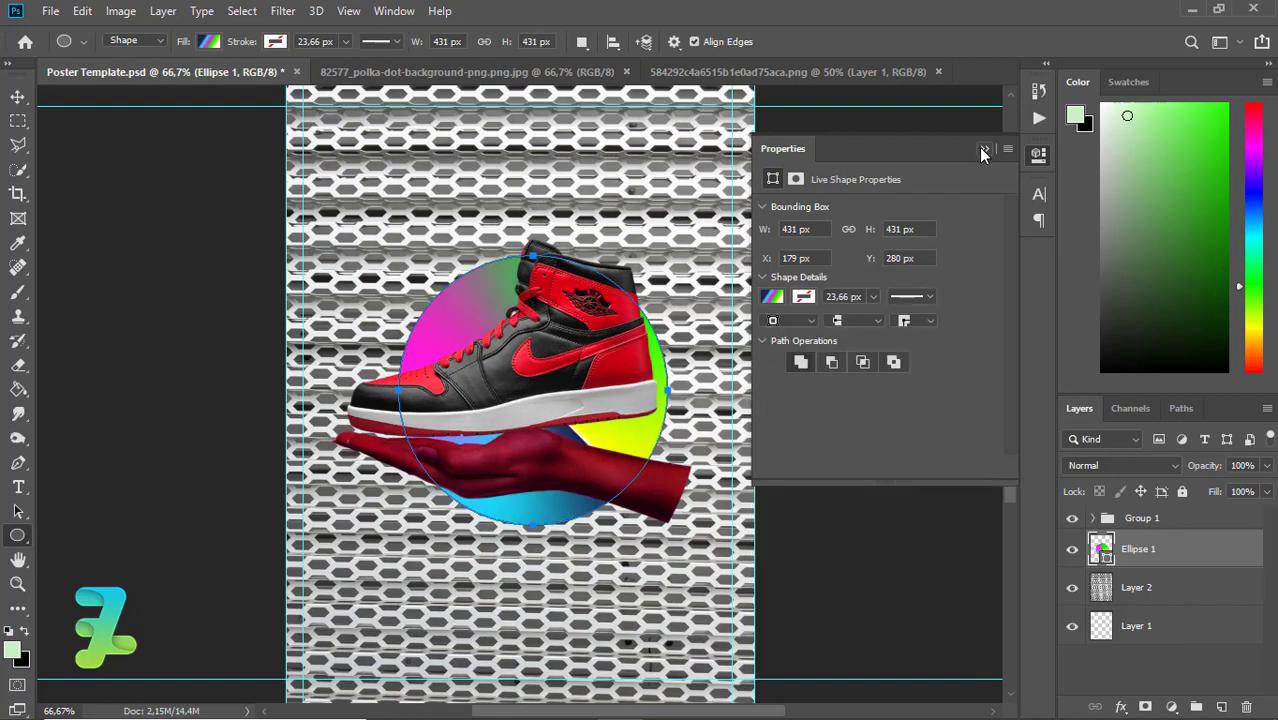
pyautogui.click(981, 150)
pyautogui.click(283, 11)
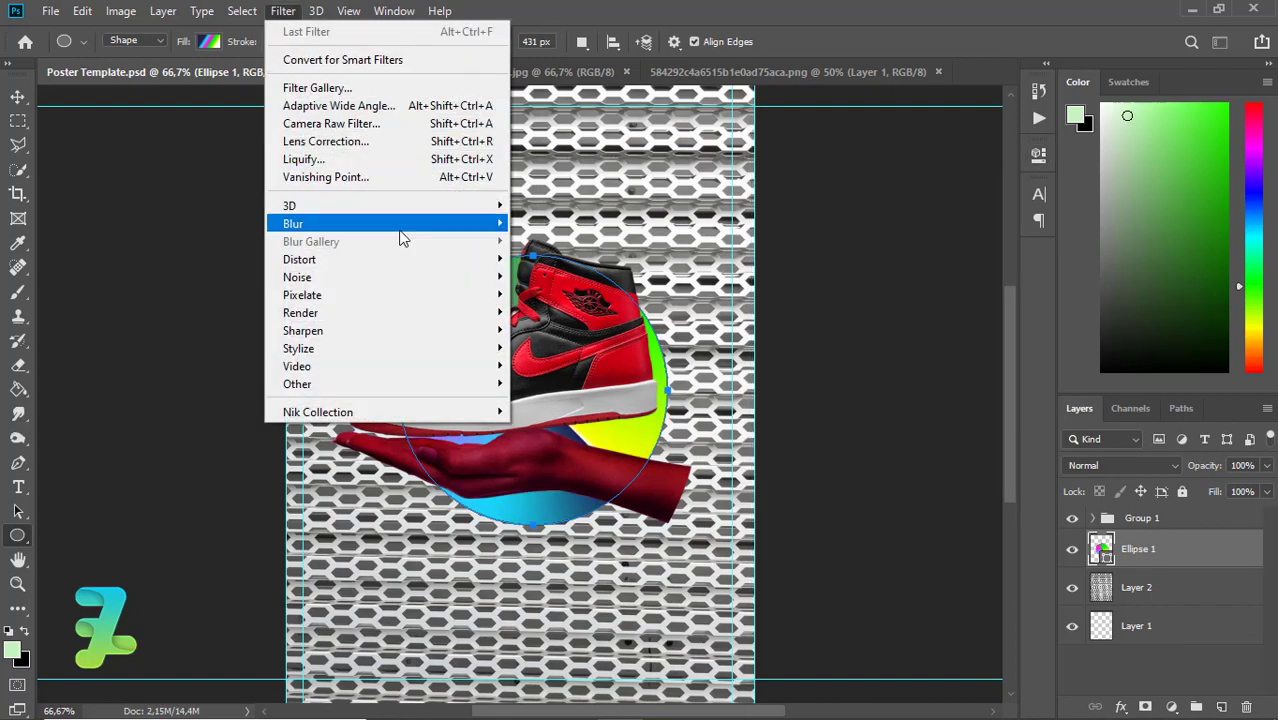
pyautogui.click(568, 291)
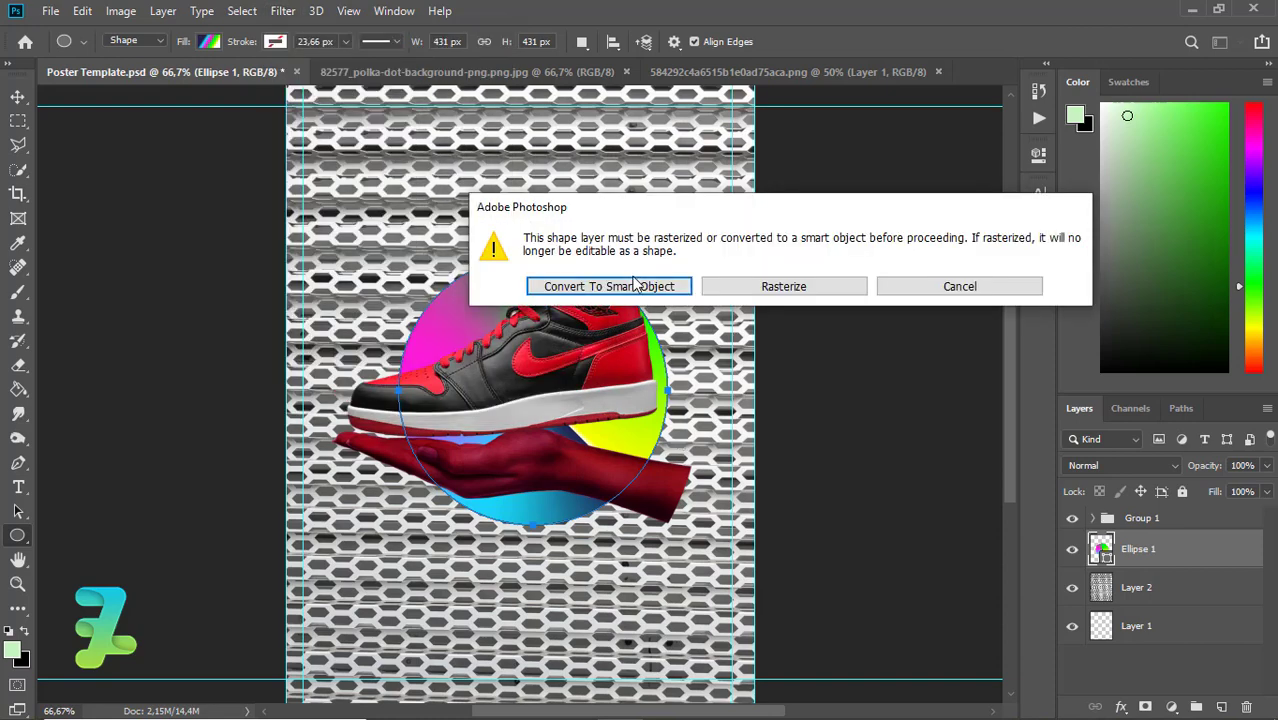
pyautogui.click(633, 286)
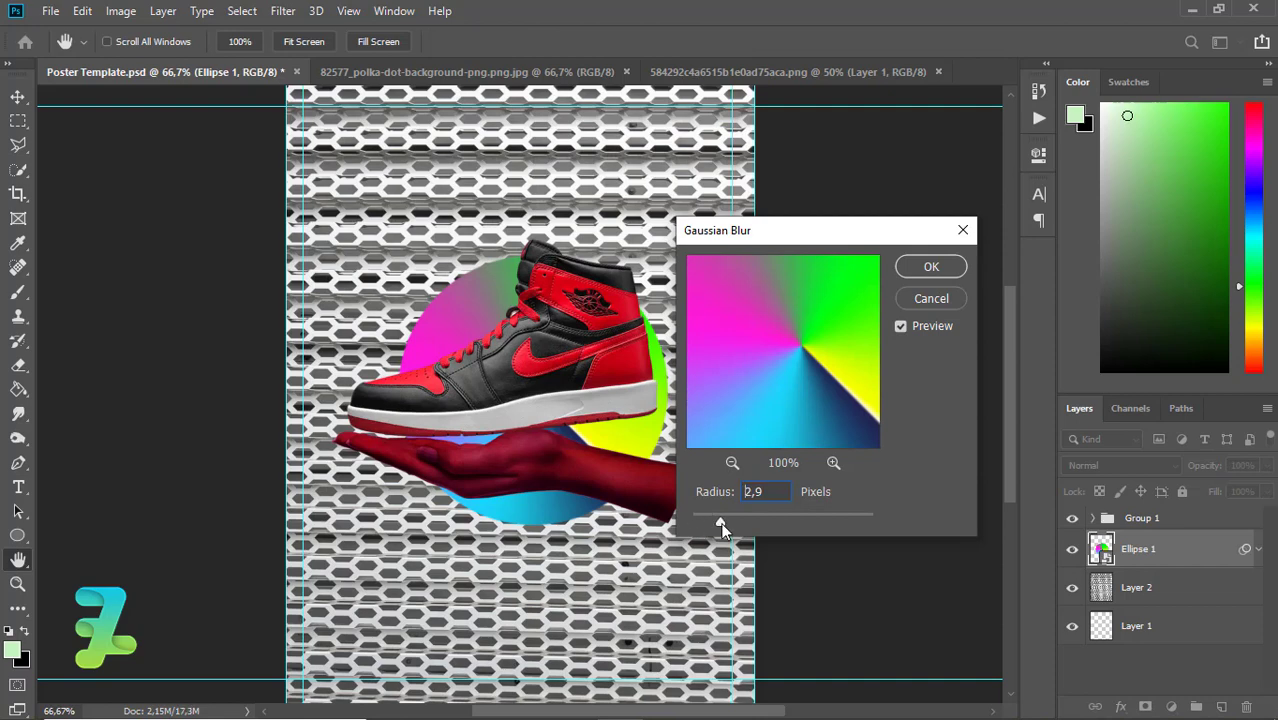
pyautogui.moveTo(722, 528); pyautogui.dragTo(723, 528)
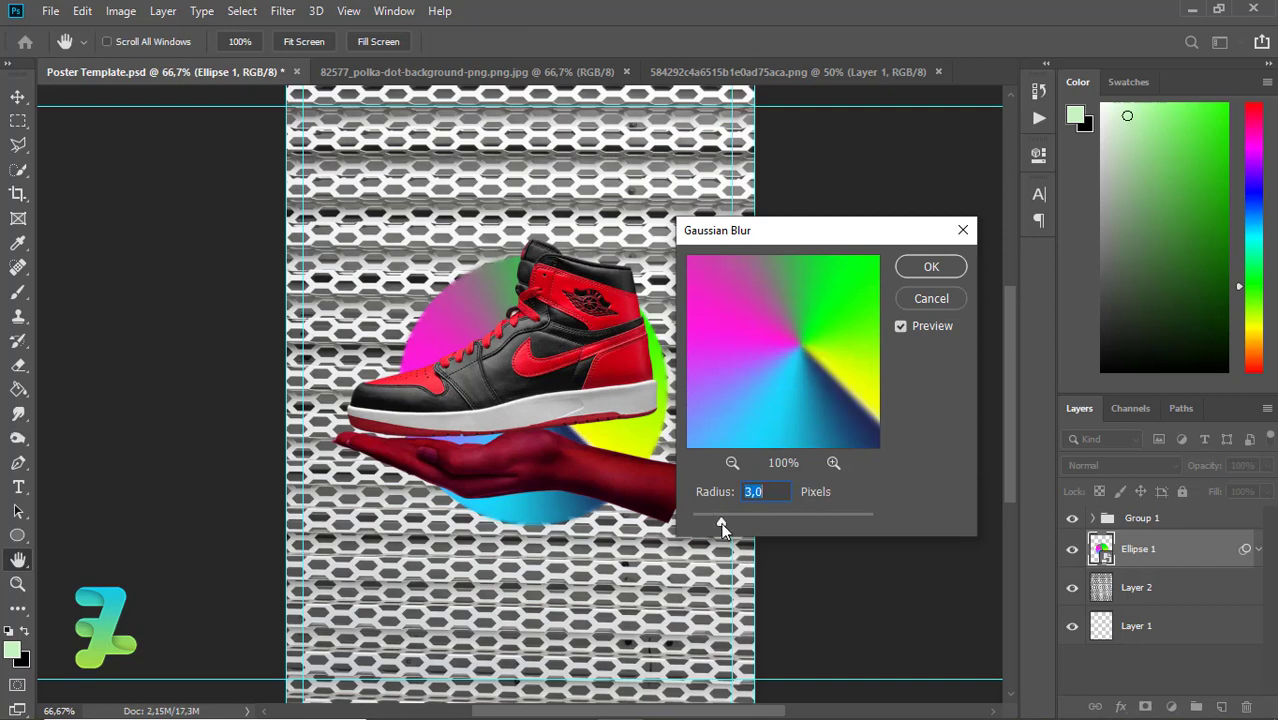
pyautogui.moveTo(722, 527)
pyautogui.mouseDown()
pyautogui.moveTo(826, 520)
pyautogui.moveTo(762, 523)
pyautogui.mouseUp()
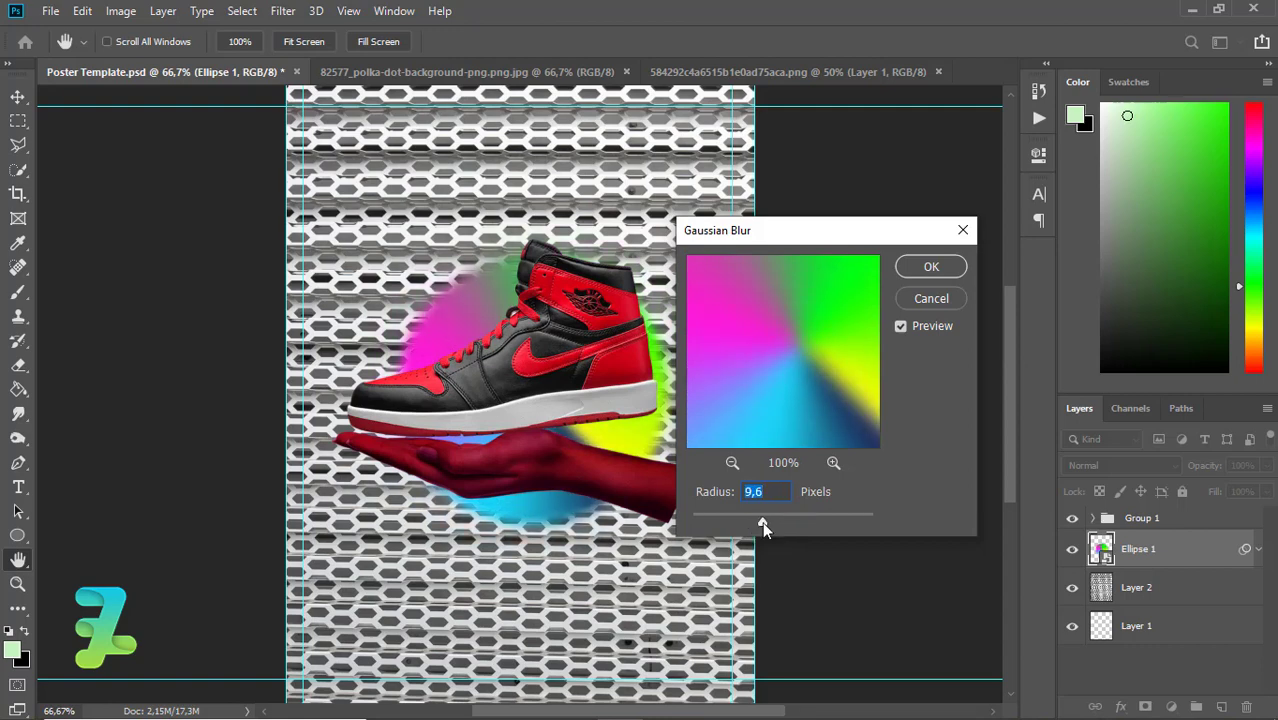
pyautogui.click(929, 267)
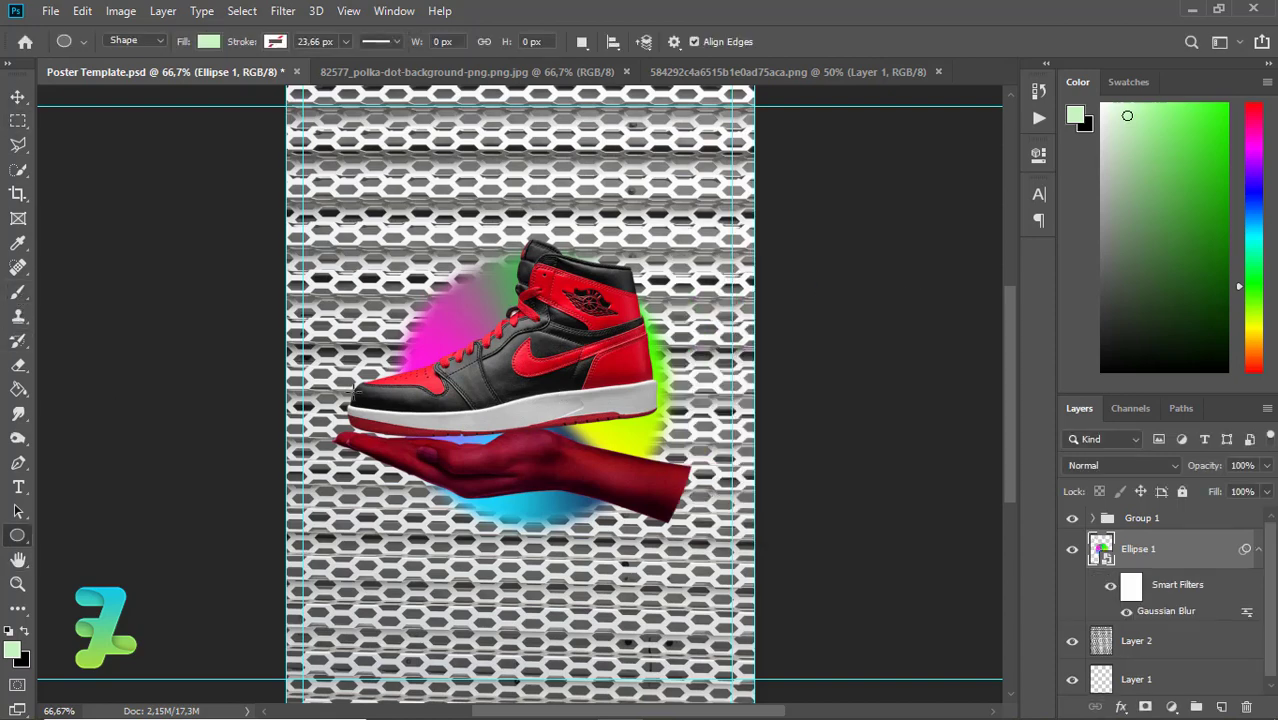
# Scale the blurred rainbow circle to about 127% so it surrounds the sneaker and hand.
pyautogui.hotkey('ctrl', 't')
pyautogui.click(660, 297)
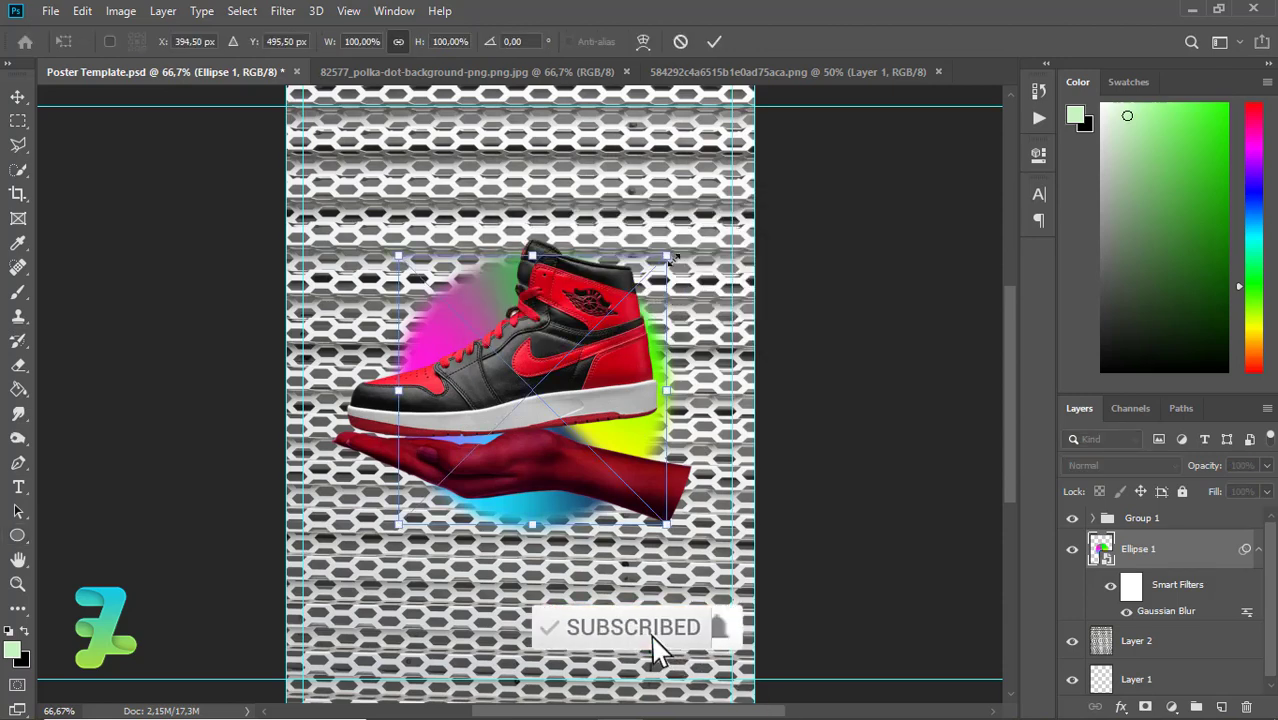
pyautogui.moveTo(668, 256); pyautogui.dragTo(723, 237)
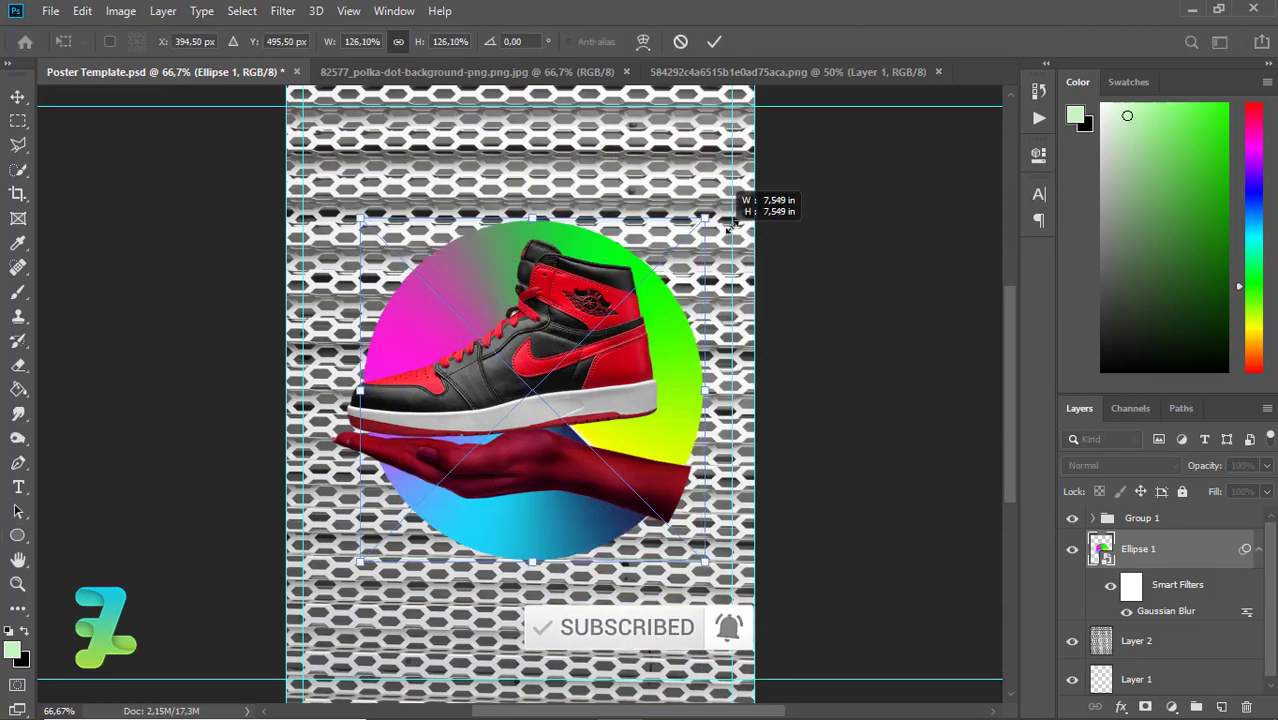
pyautogui.press('u')
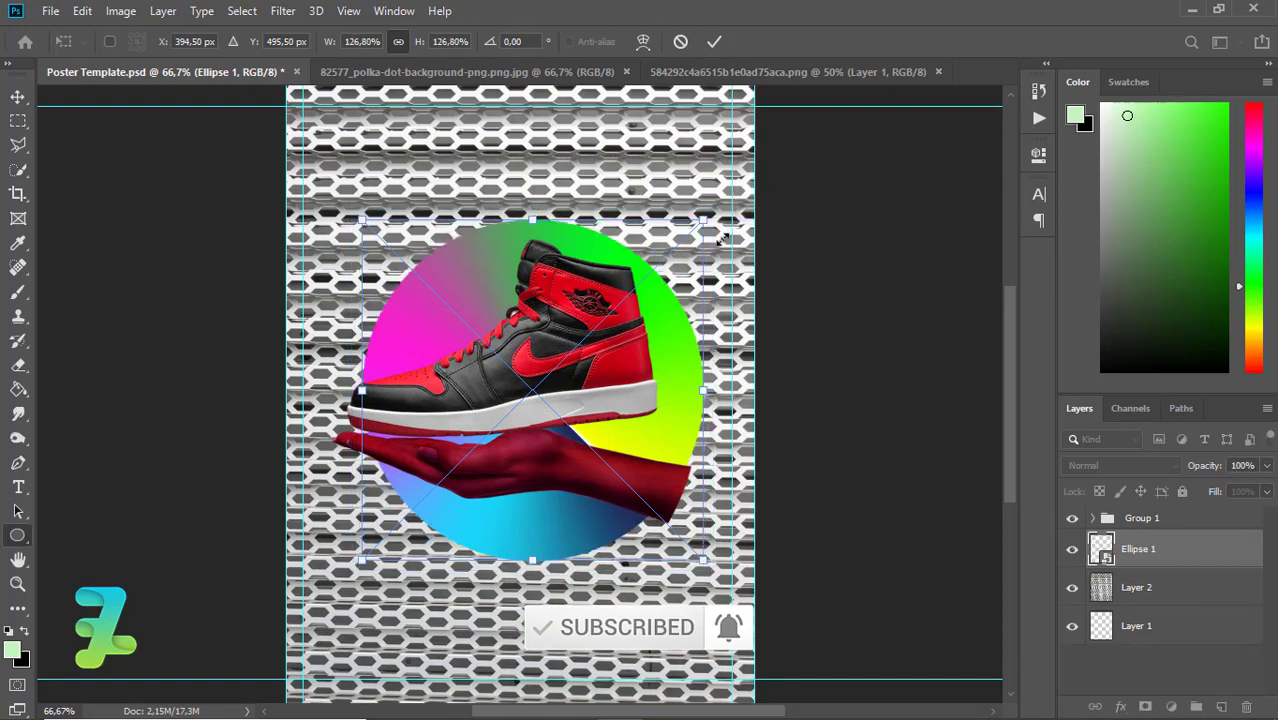
pyautogui.press('Return')
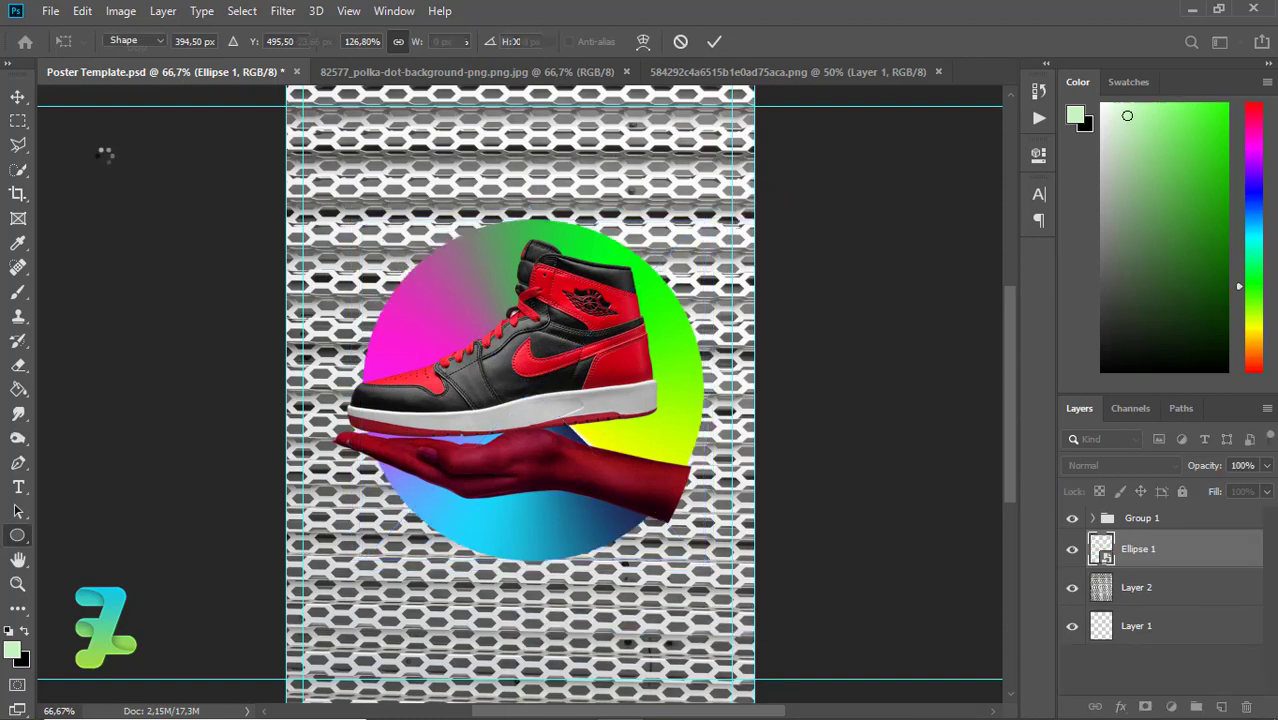
pyautogui.hotkey('ctrl', '-')
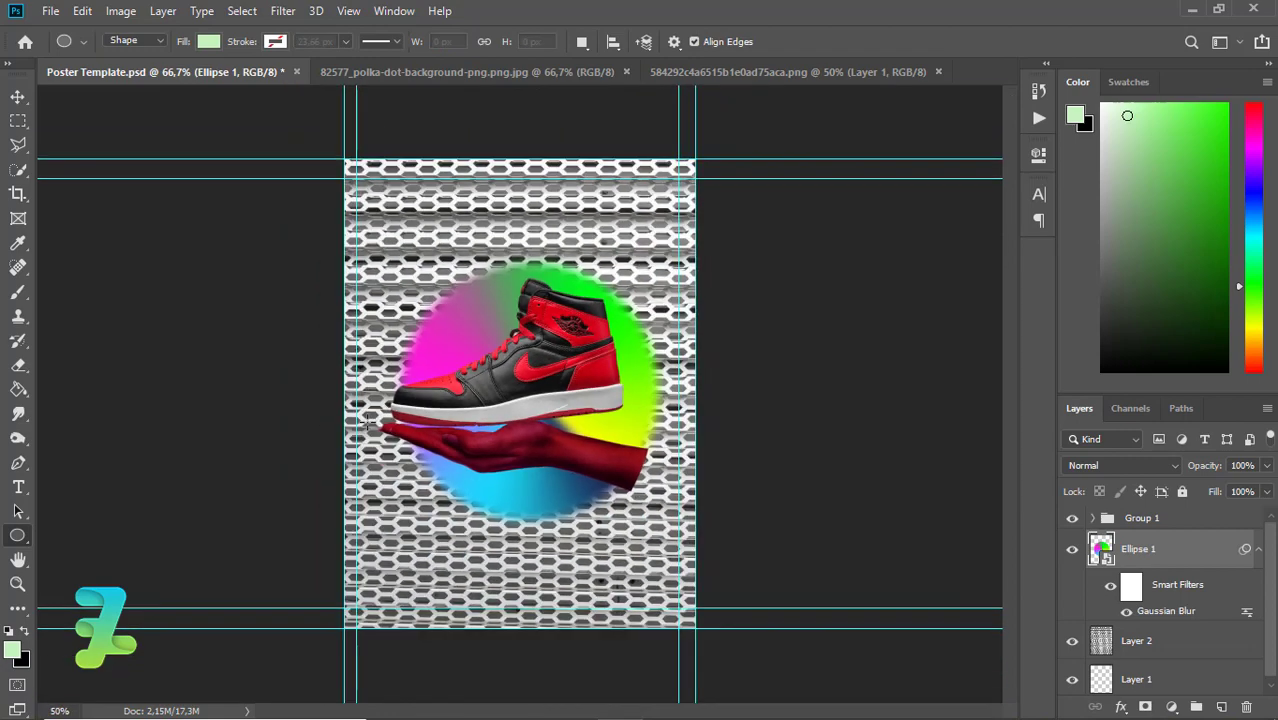
pyautogui.hotkey('ctrl', '-')
pyautogui.hotkey('ctrl', '-')
pyautogui.hotkey('ctrl', '+')
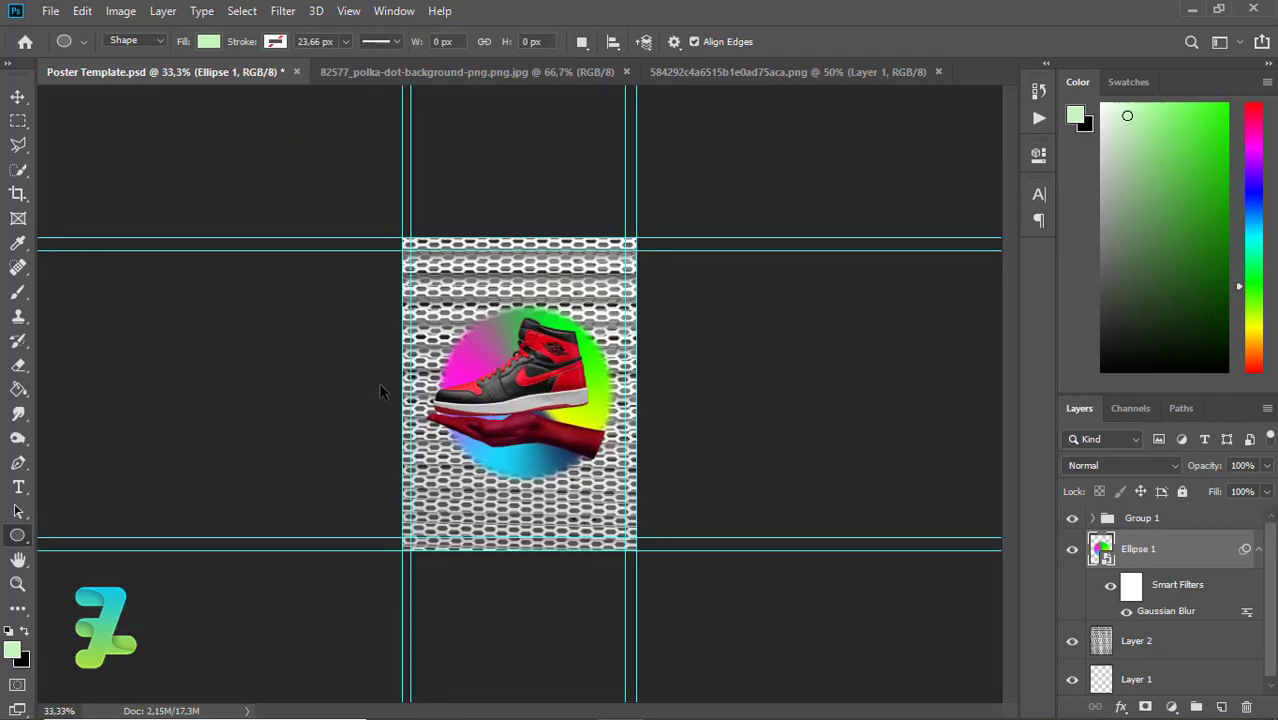
pyautogui.click(18, 97)
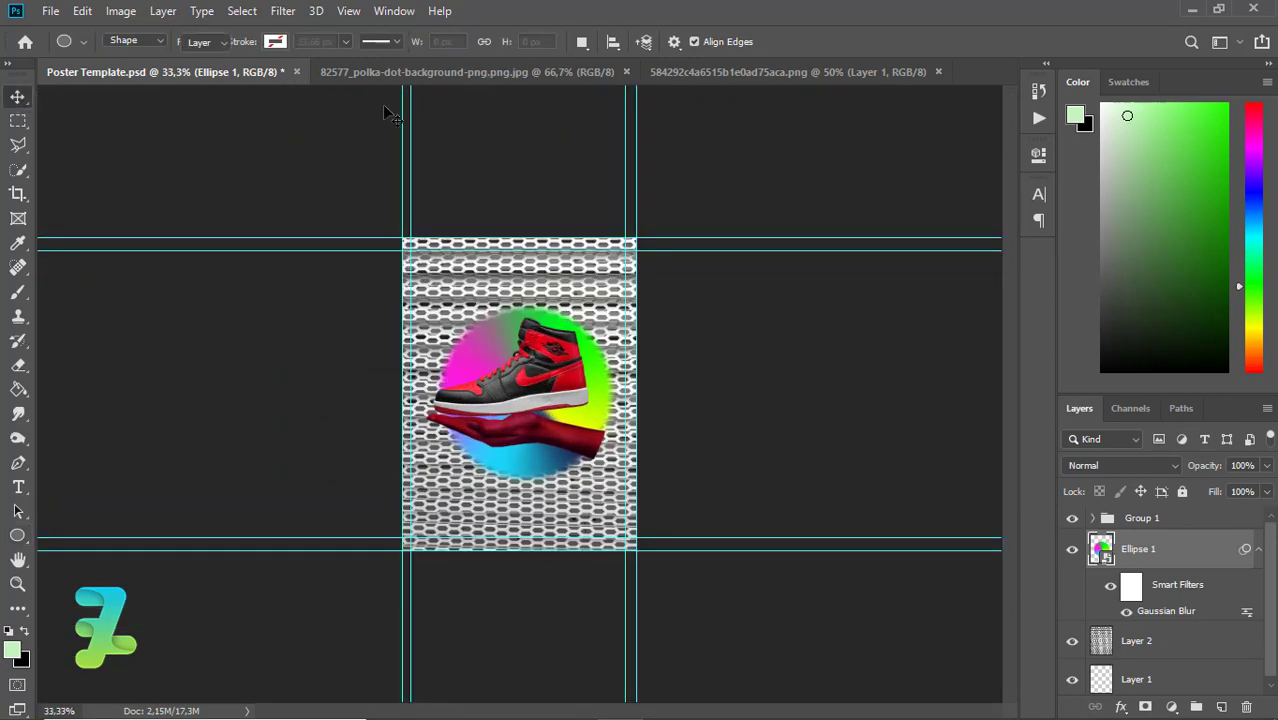
pyautogui.press('ctrl')
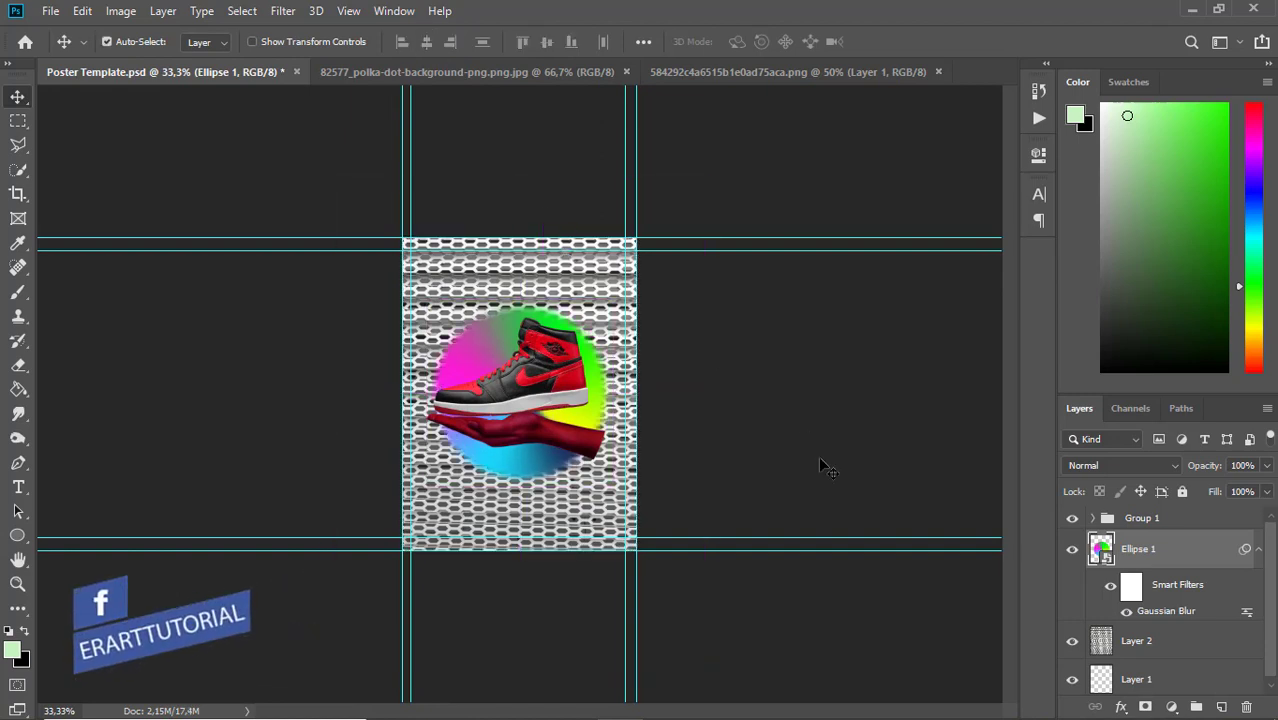
# Apply a second Gaussian Blur of about 33.2 px to Ellipse 1.
pyautogui.click(283, 11)
pyautogui.moveTo(293, 224)
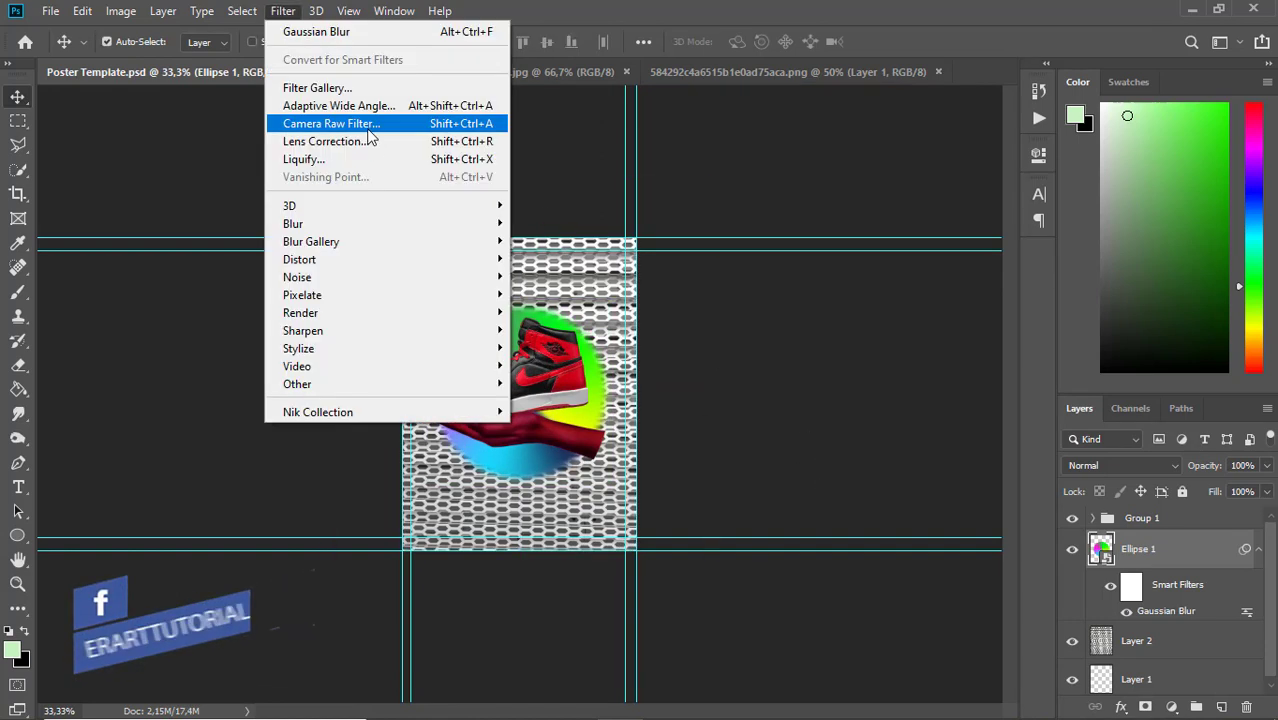
pyautogui.click(560, 294)
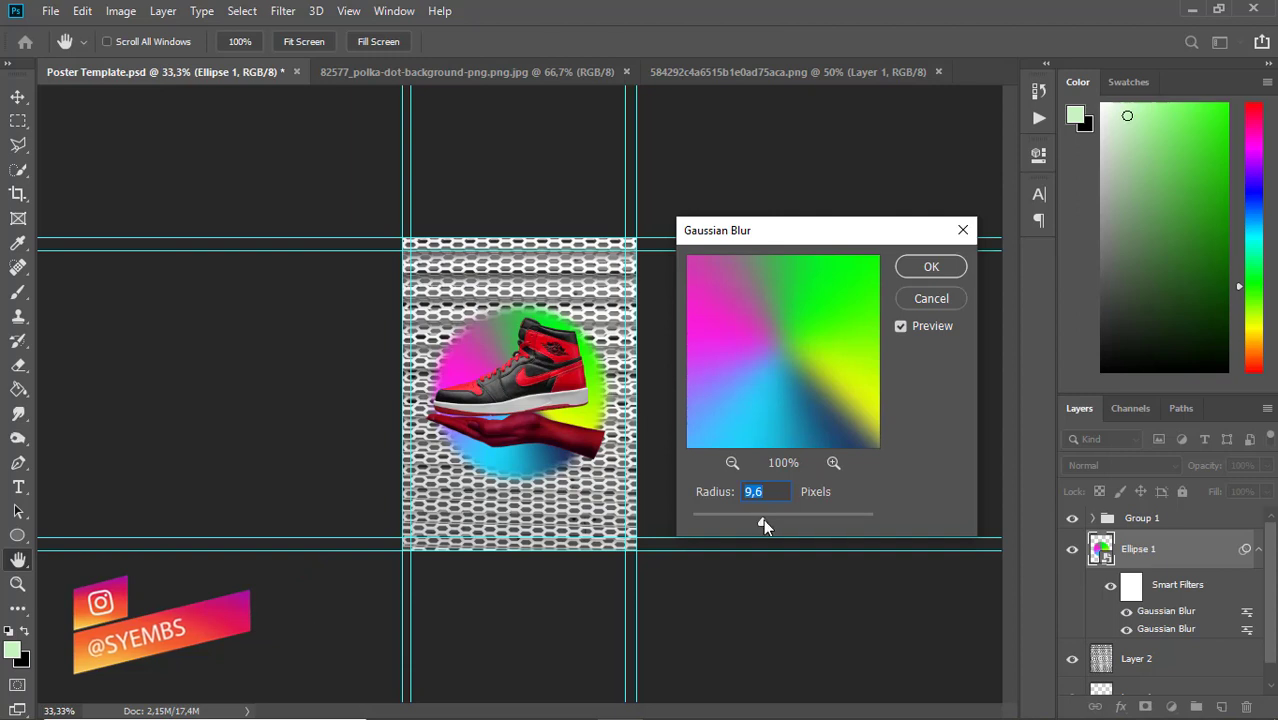
pyautogui.moveTo(758, 523); pyautogui.dragTo(783, 527)
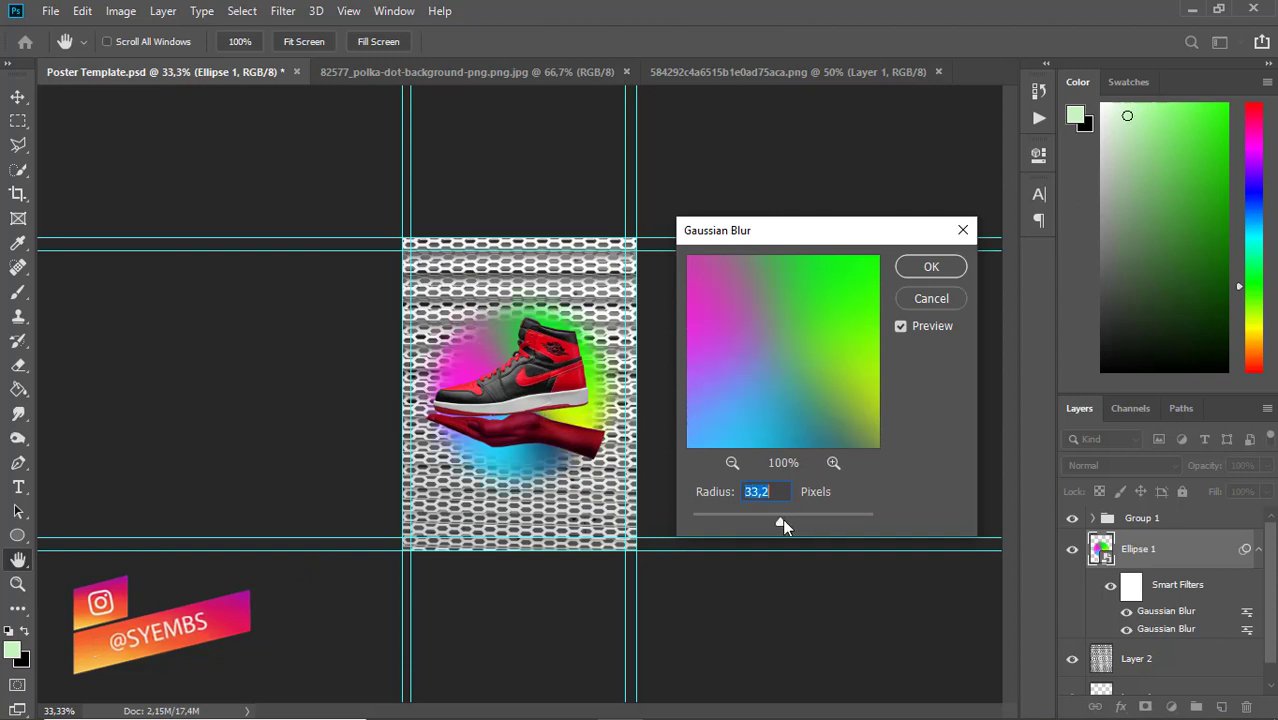
pyautogui.click(915, 271)
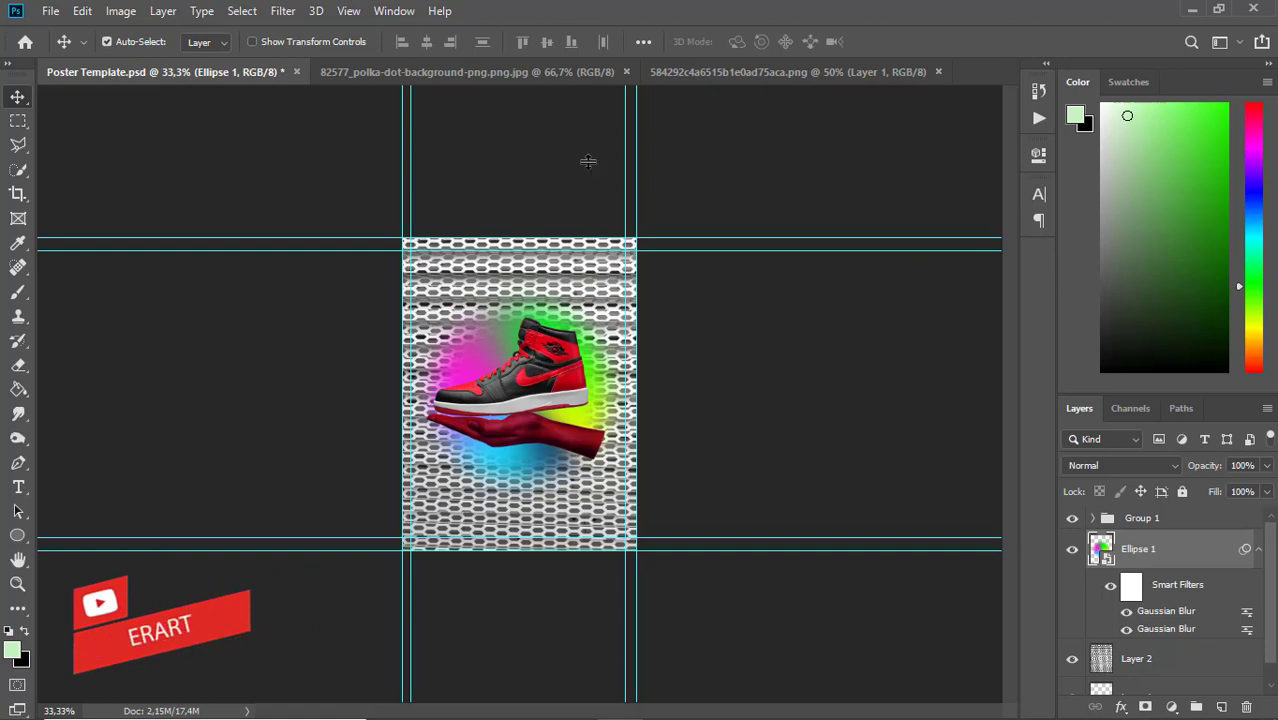
# In the polka-dot document, duplicate the background onto a new layer.
pyautogui.click(455, 72)
pyautogui.rightClick(460, 77)
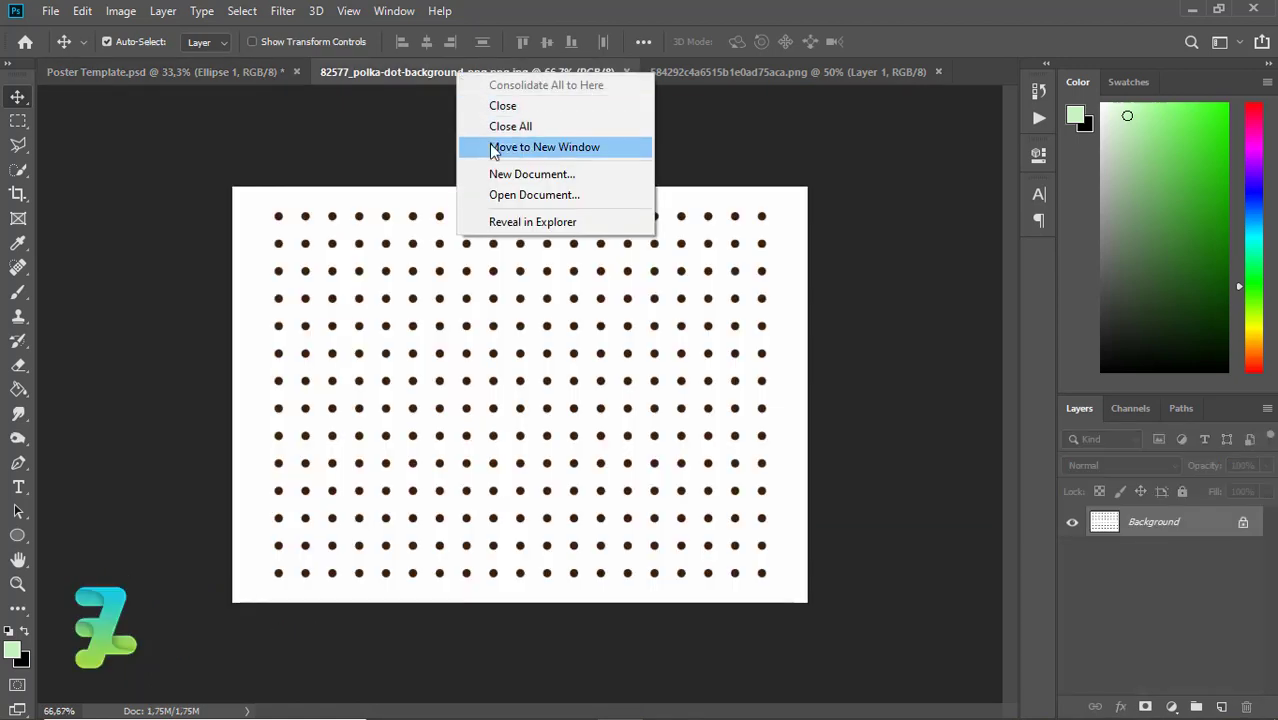
pyautogui.click(766, 198)
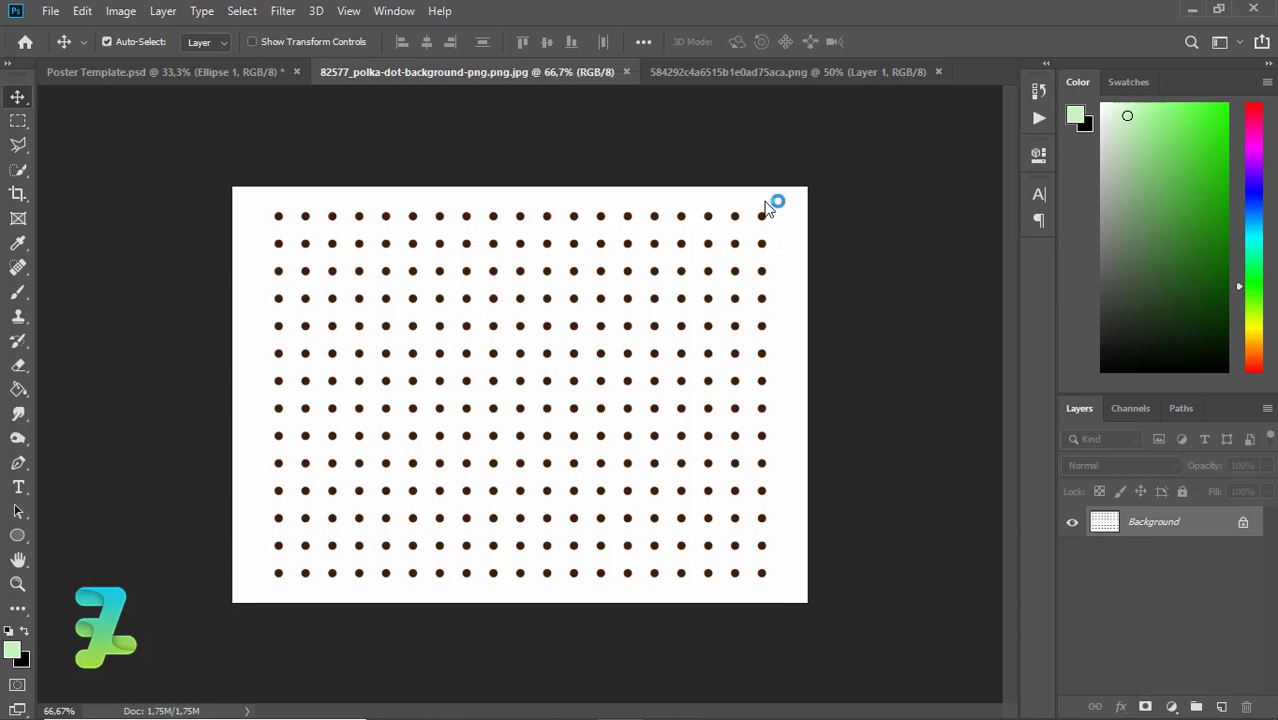
pyautogui.hotkey('ctrl', 'j')
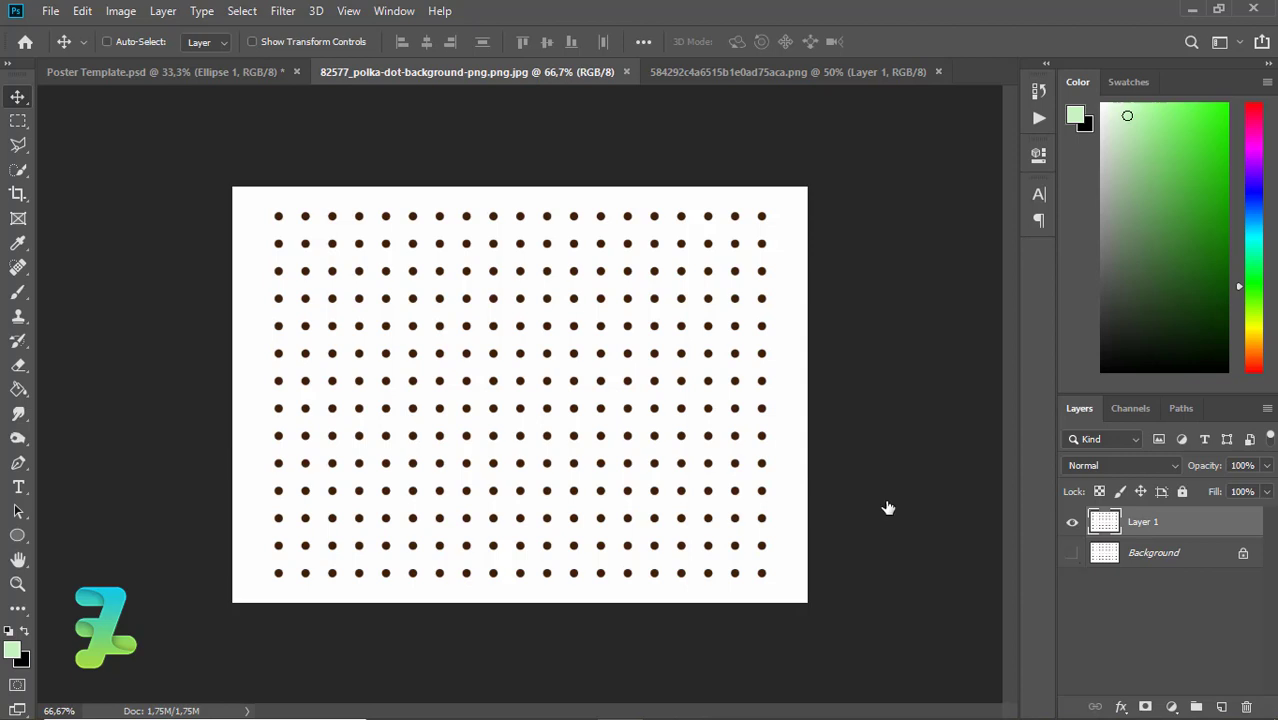
pyautogui.click(107, 41)
# Select the dark dots by colour range, copy them to Layer 2, and hide Layer 1.
pyautogui.click(242, 12)
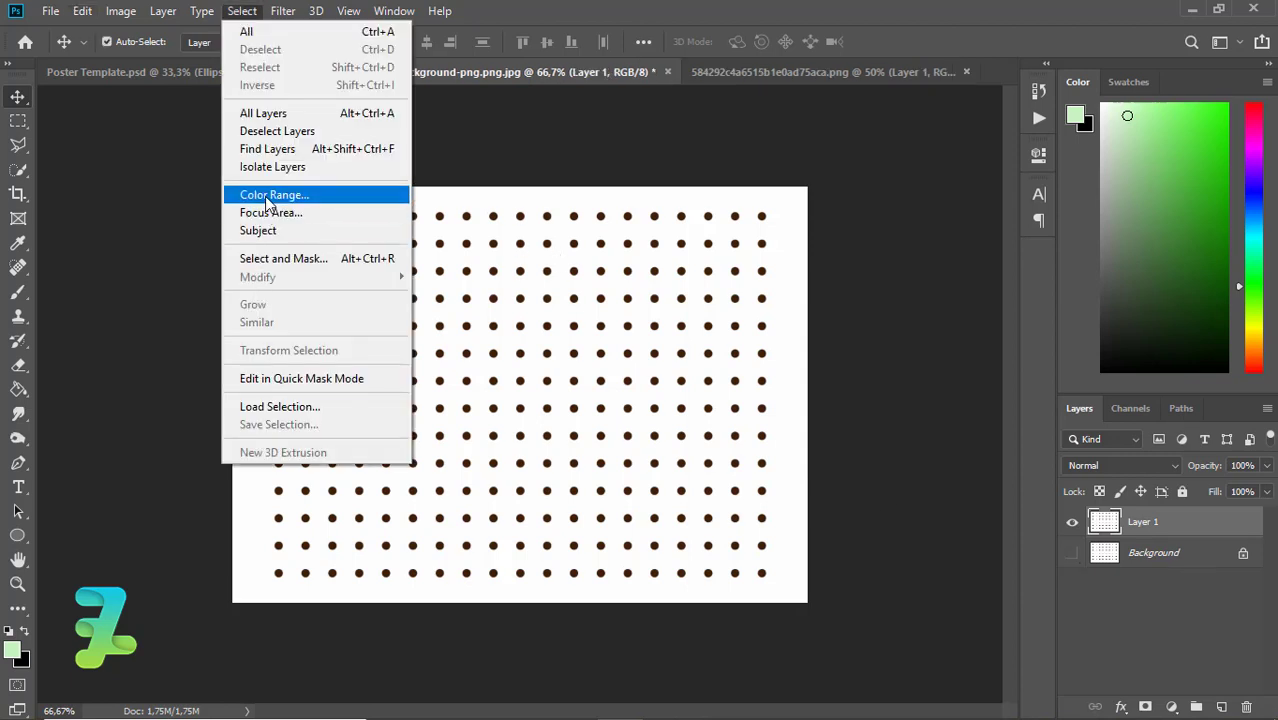
pyautogui.press('Escape')
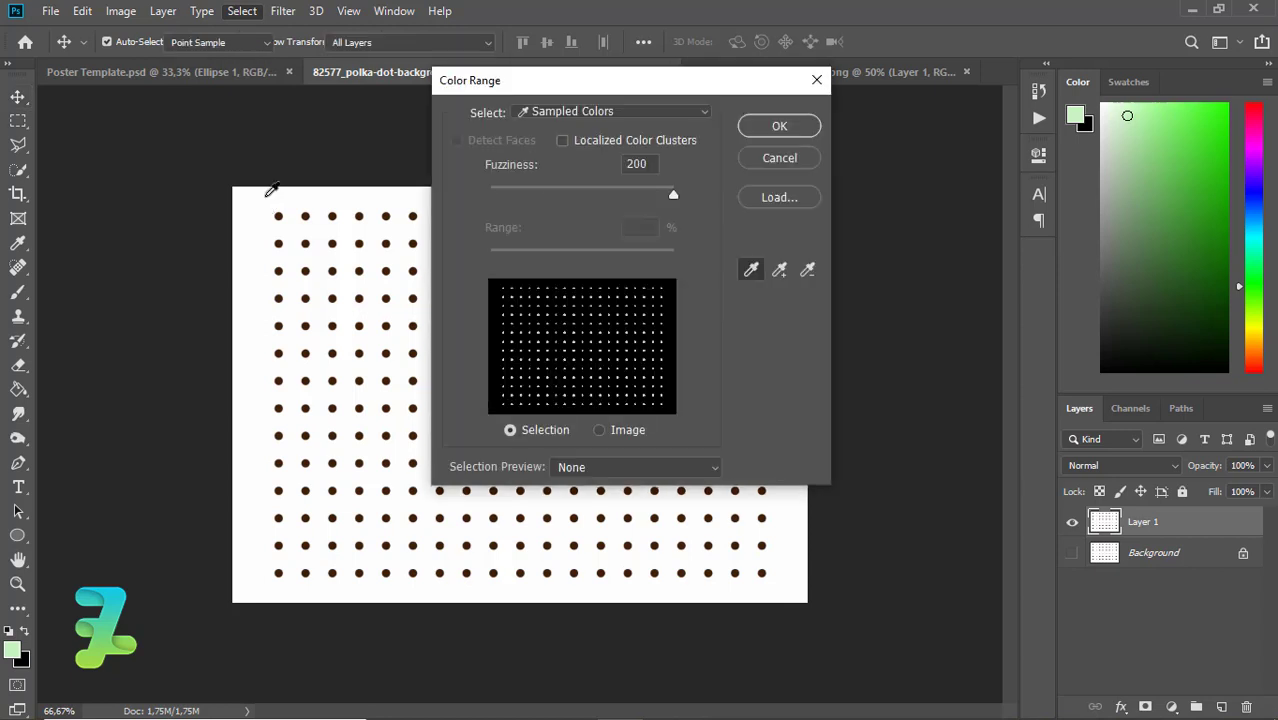
pyautogui.click(279, 216)
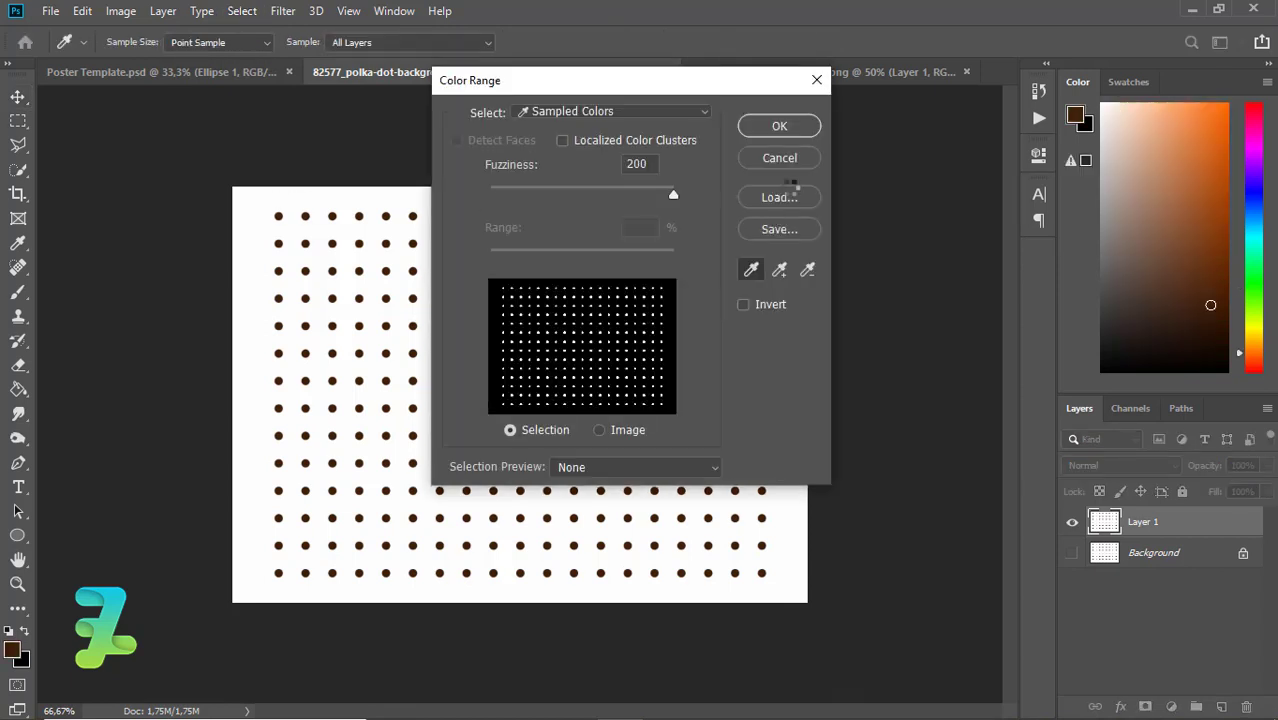
pyautogui.click(782, 127)
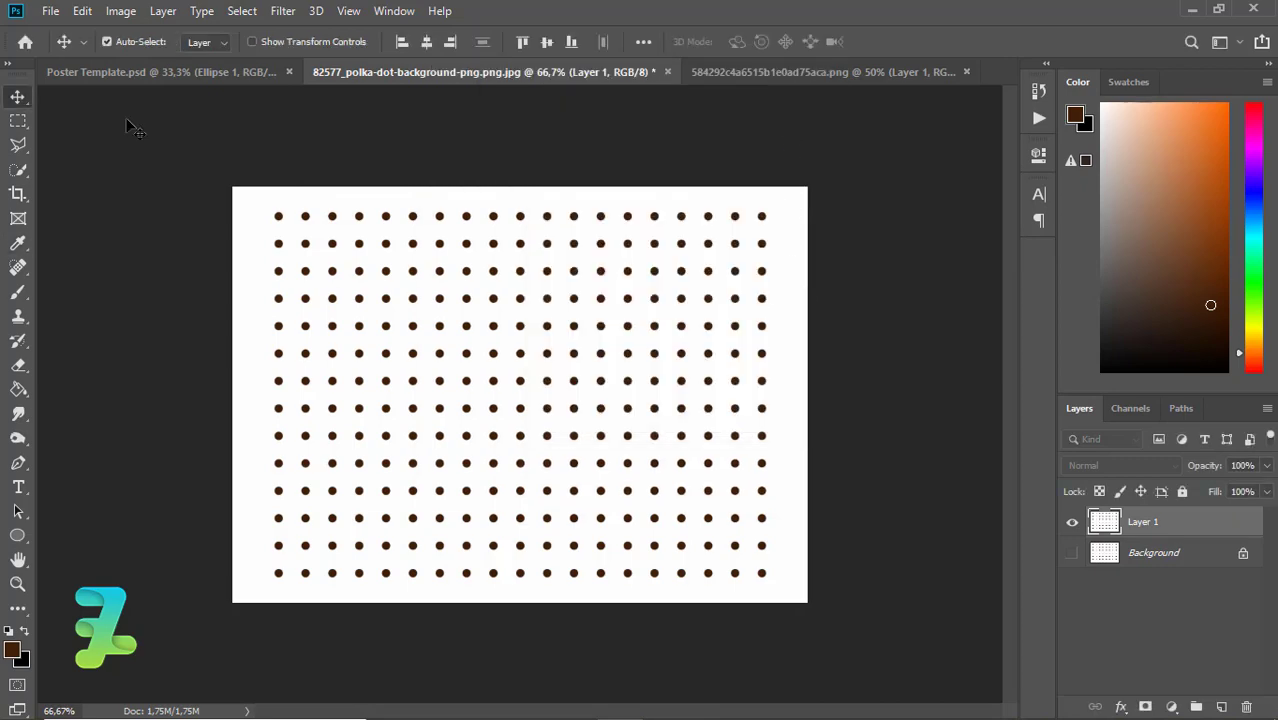
pyautogui.moveTo(398, 282); pyautogui.dragTo(498, 370)
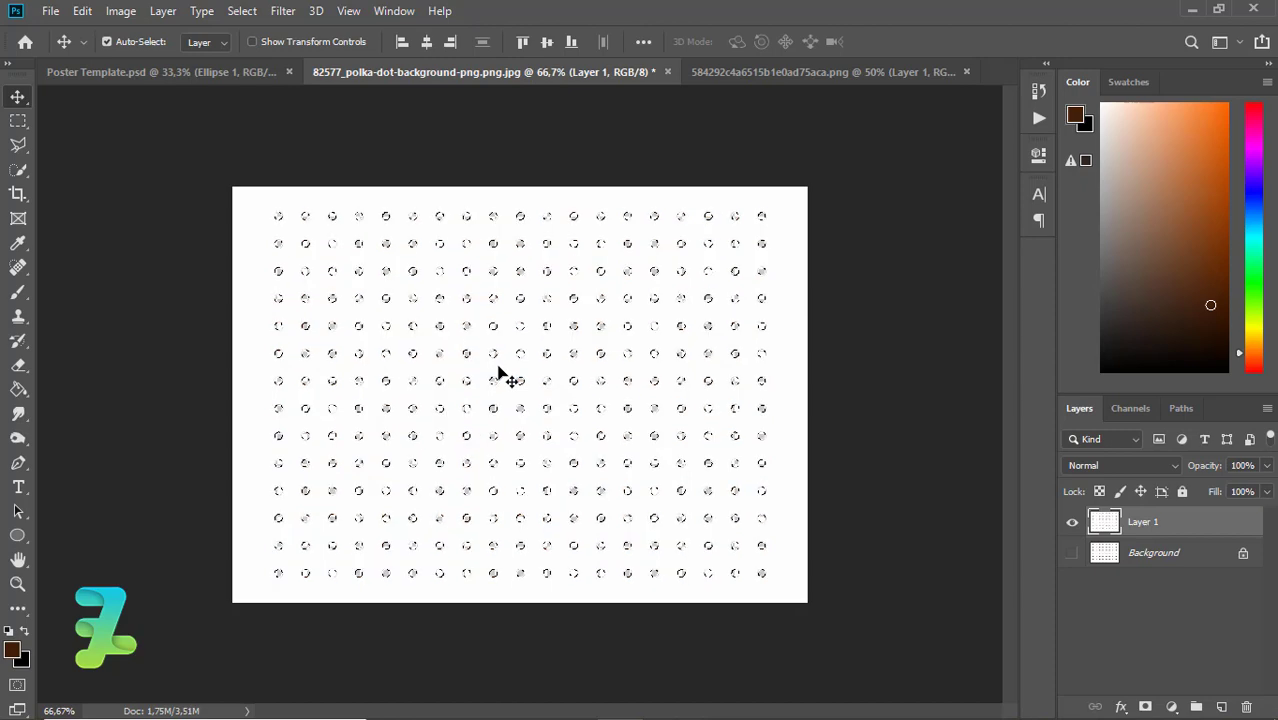
pyautogui.hotkey('ctrl', 'd')
pyautogui.hotkey('ctrl', 'j')
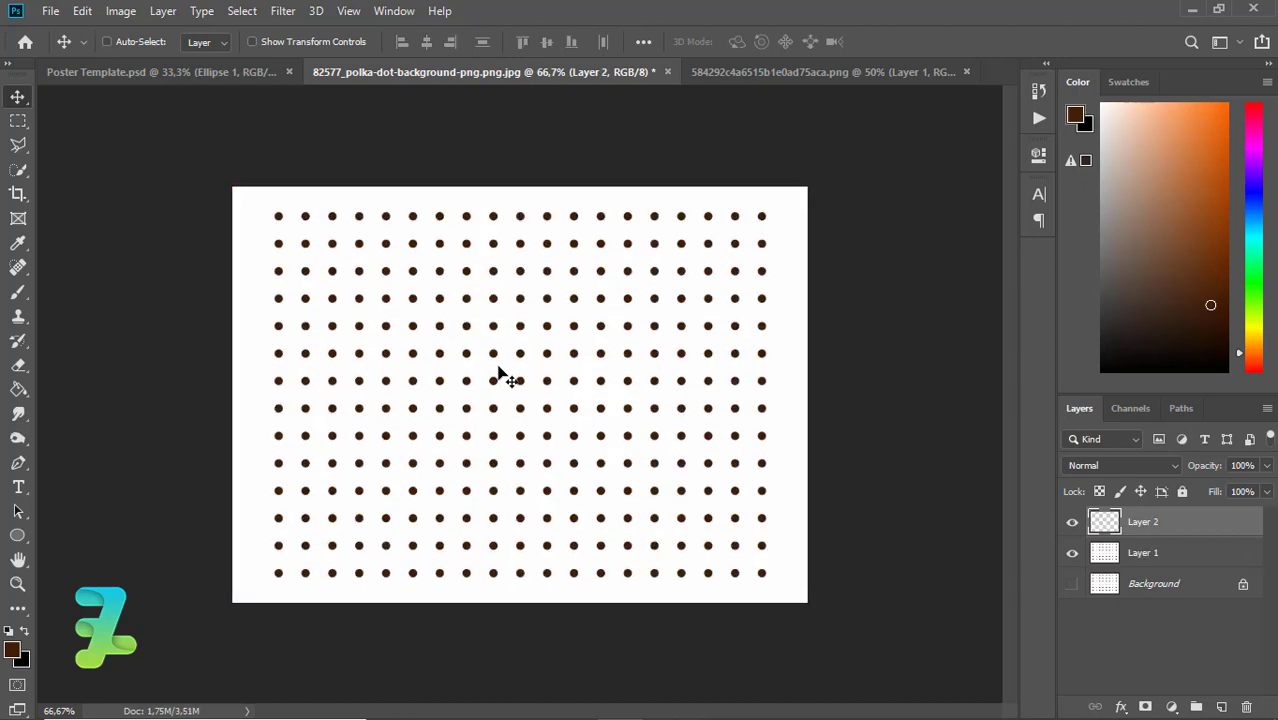
pyautogui.click(1073, 560)
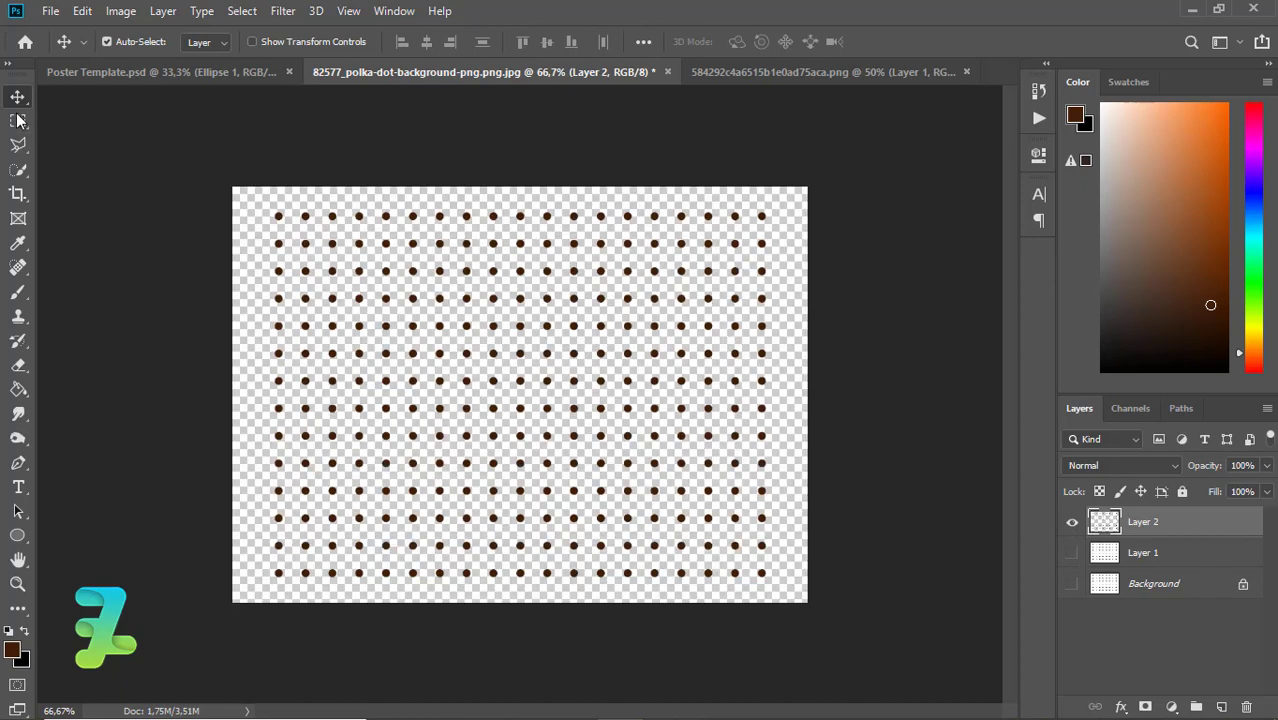
# Copy the dots layer into the poster and close the polka-dot document without saving.
pyautogui.rightClick(345, 72)
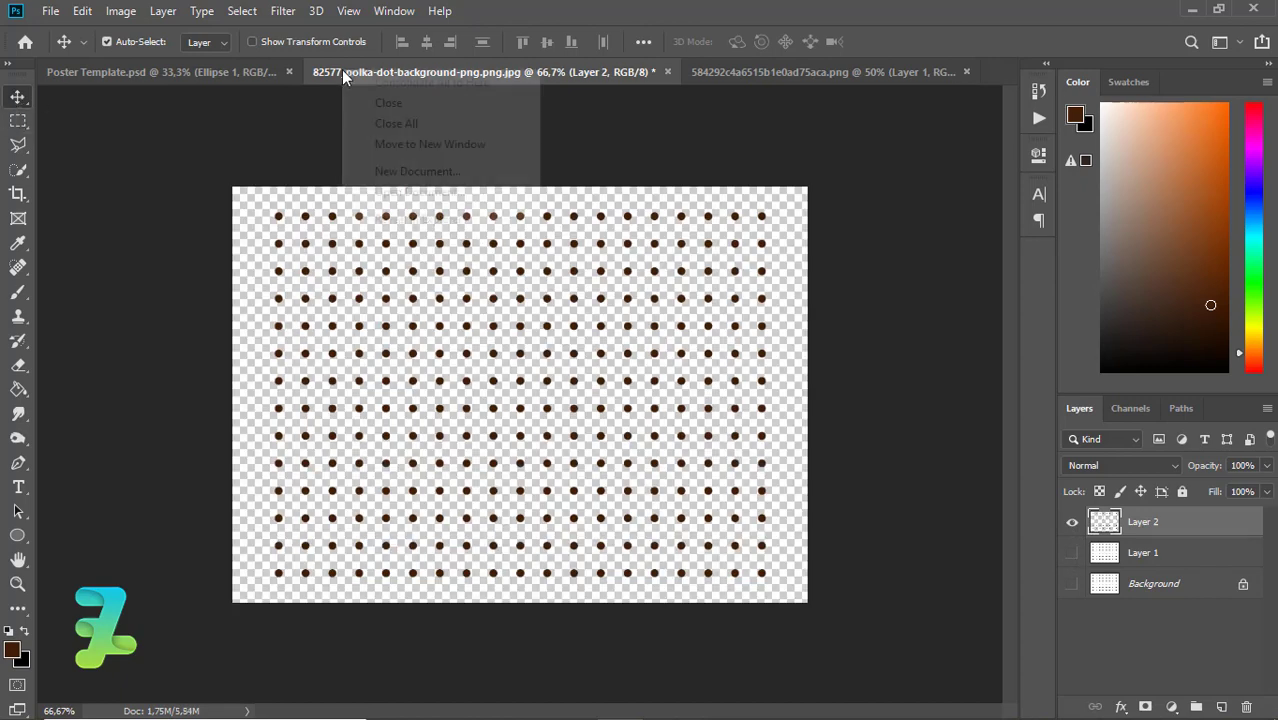
pyautogui.click(420, 143)
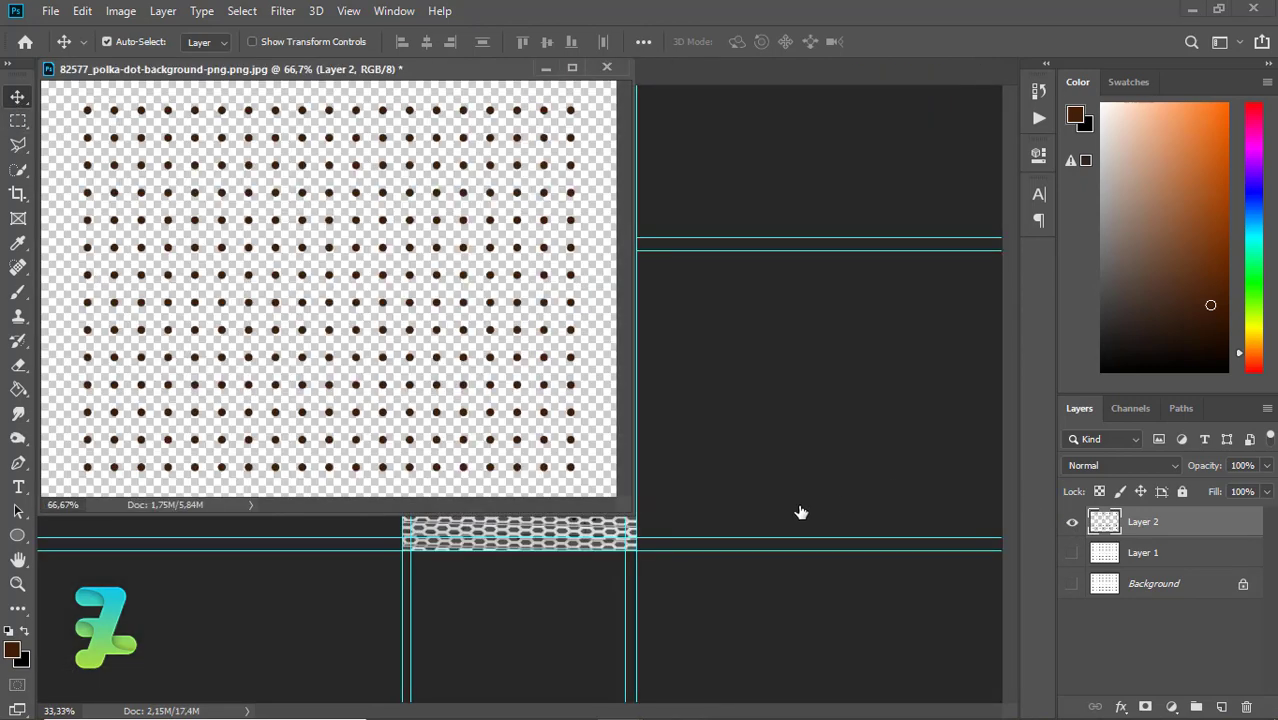
pyautogui.moveTo(615, 537); pyautogui.dragTo(548, 528)
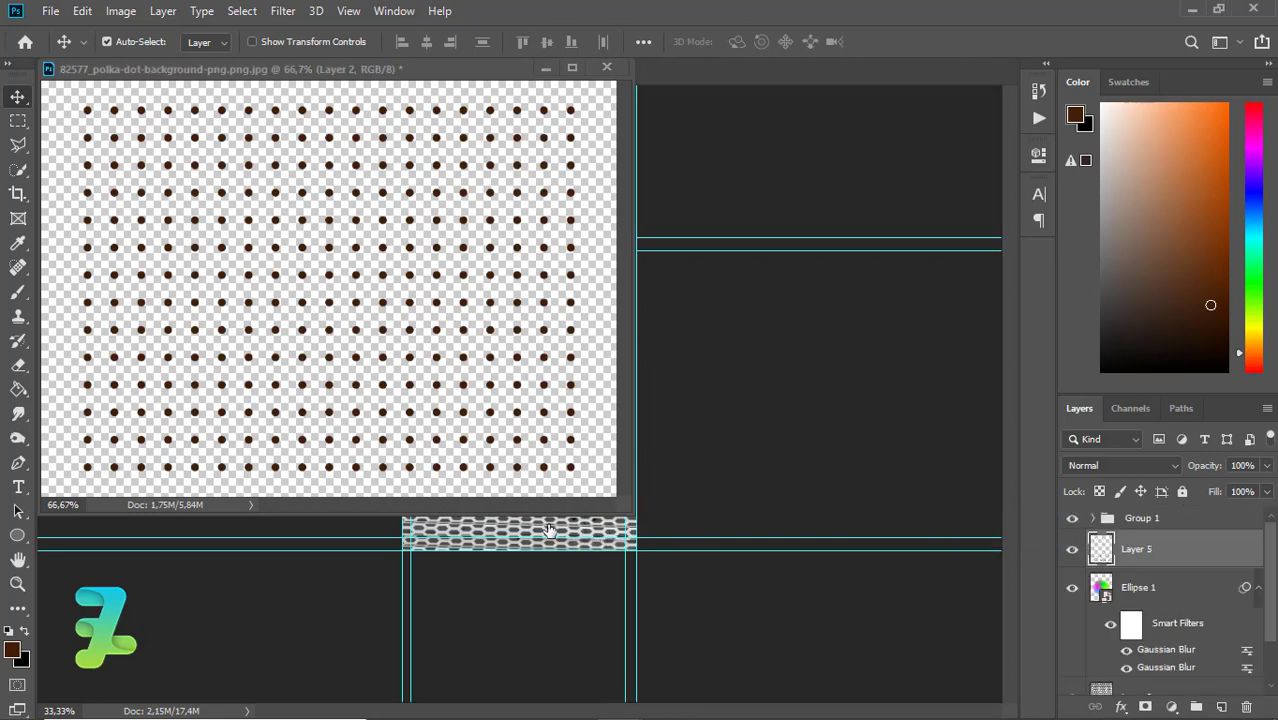
pyautogui.click(605, 70)
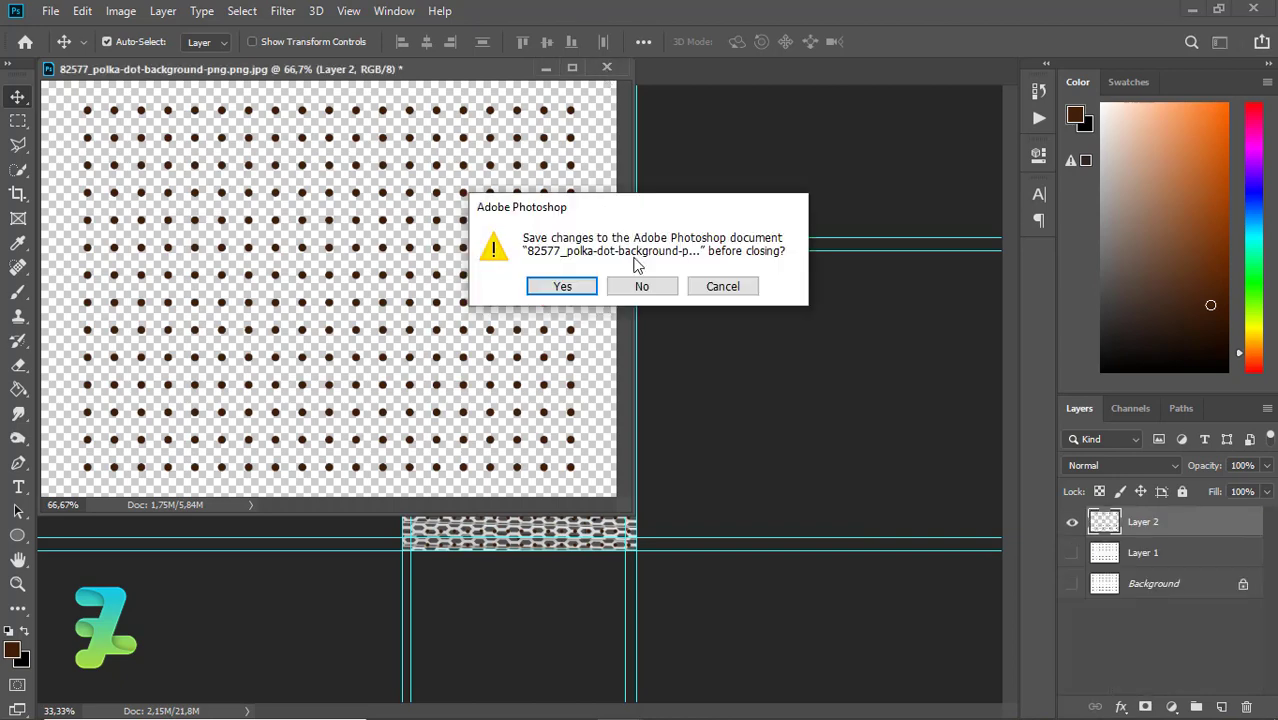
pyautogui.click(641, 287)
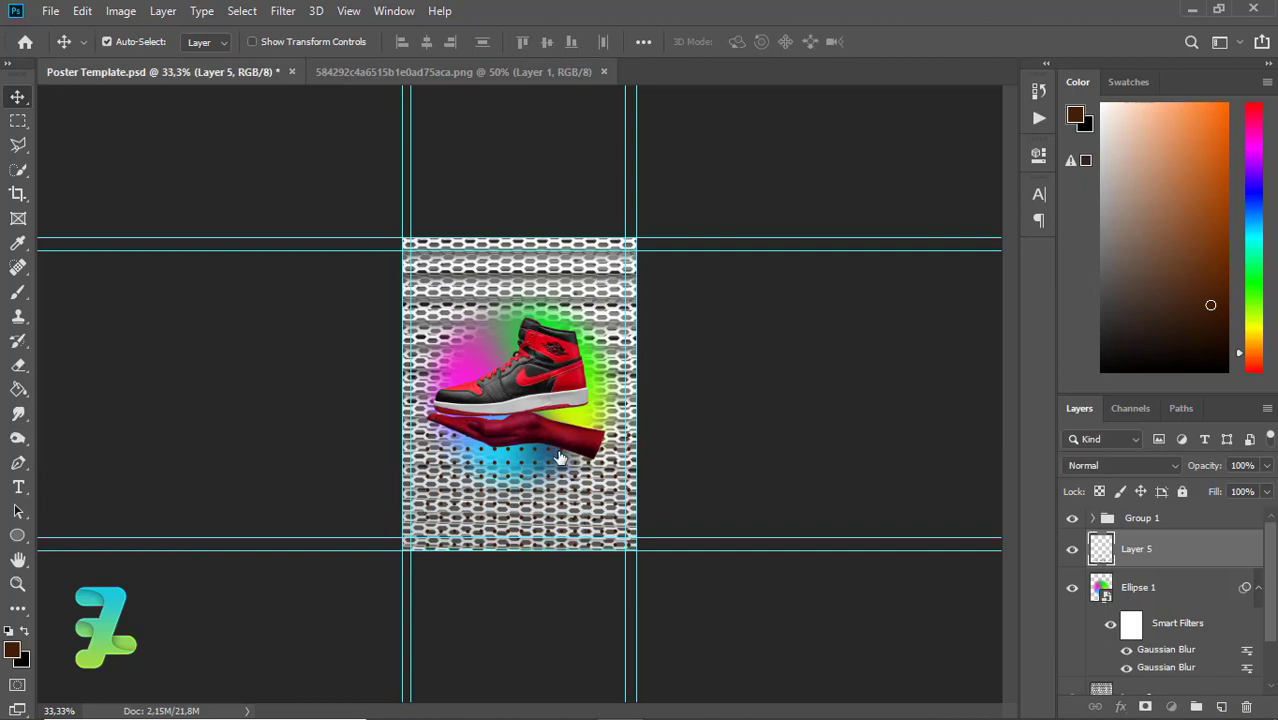
# Move the dots over the sneaker and mask them to Ellipse 1's circular outline.
pyautogui.press('ctrl')
pyautogui.moveTo(530, 470); pyautogui.dragTo(533, 360)
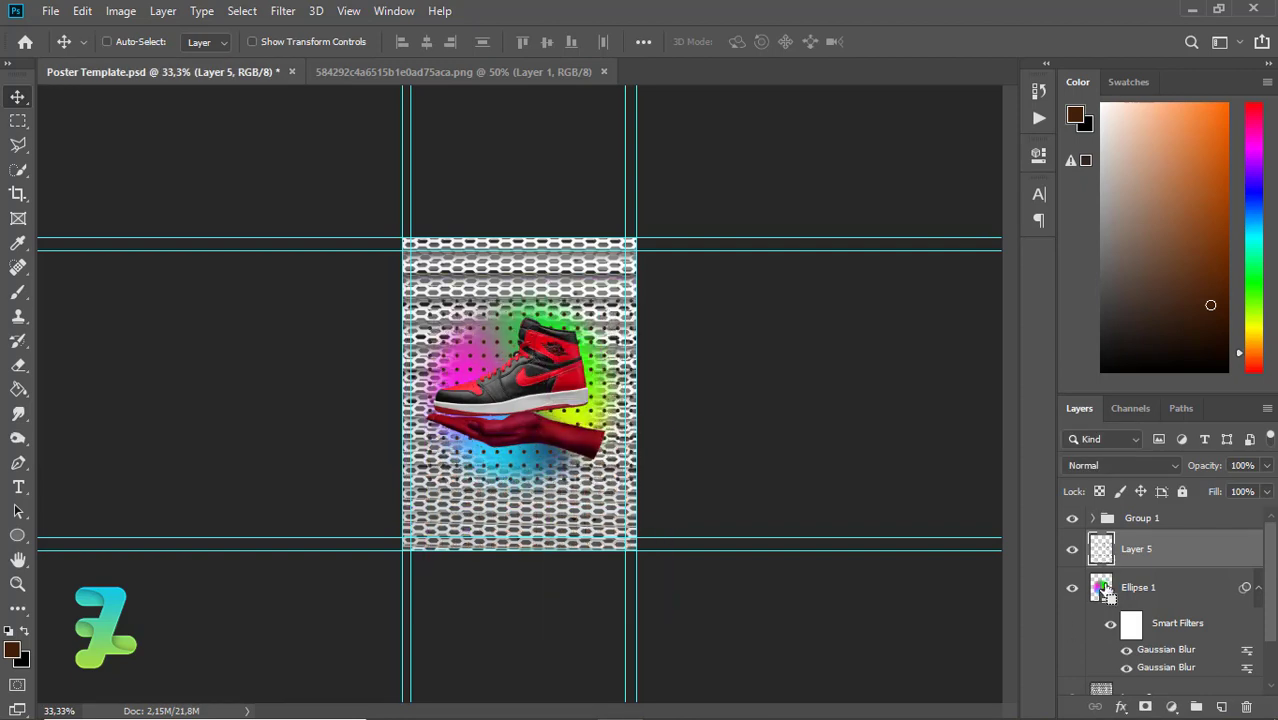
pyautogui.keyDown('ctrl'); pyautogui.click(1101, 588); pyautogui.keyUp('ctrl')
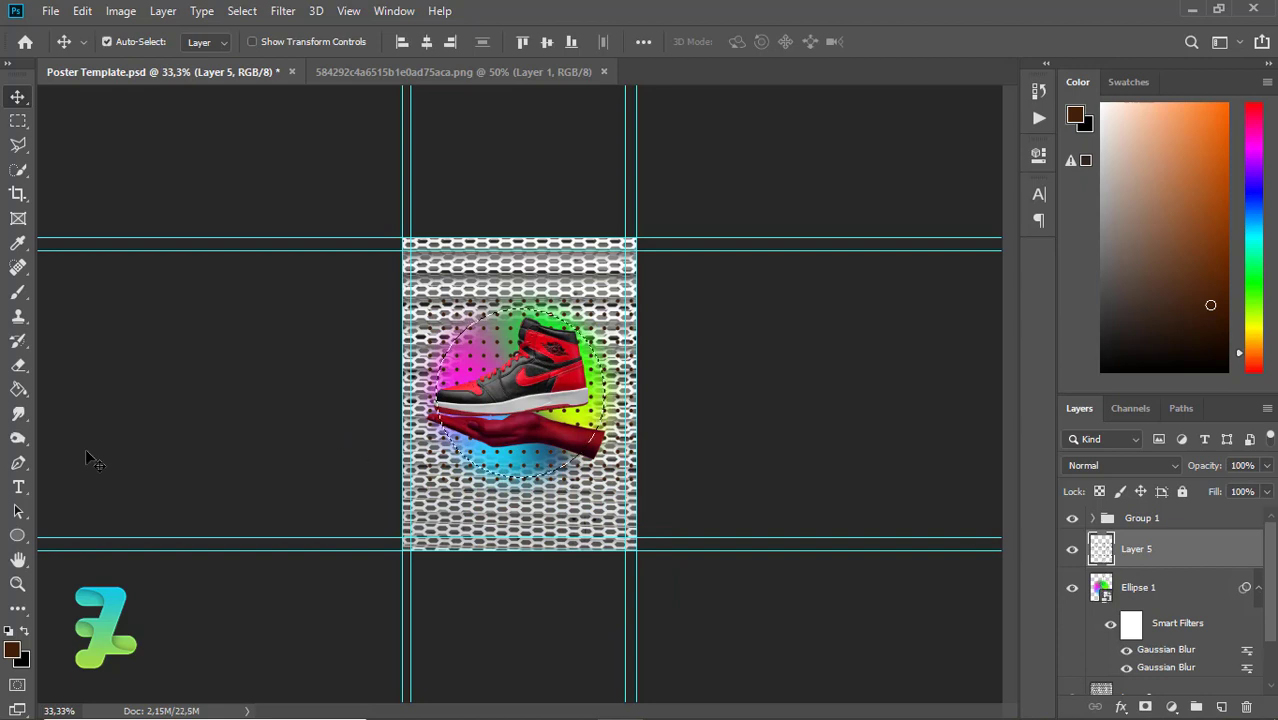
pyautogui.click(1147, 707)
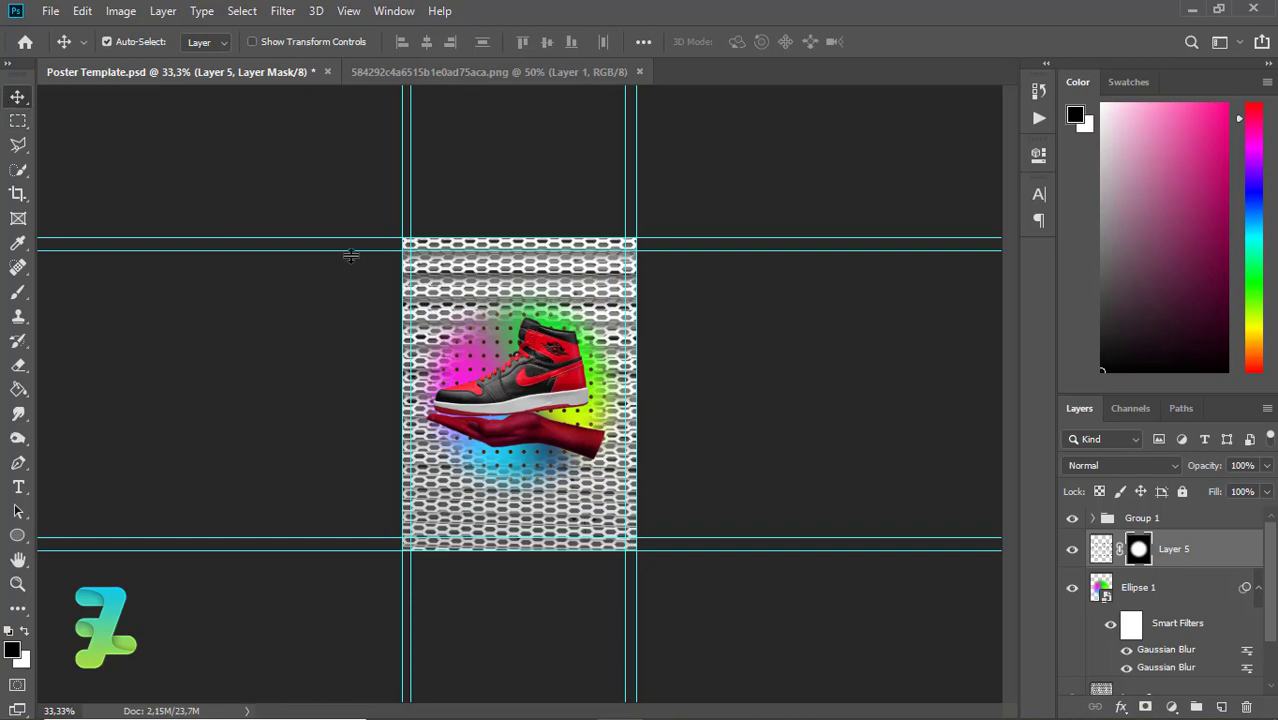
pyautogui.hotkey('ctrl', '+')
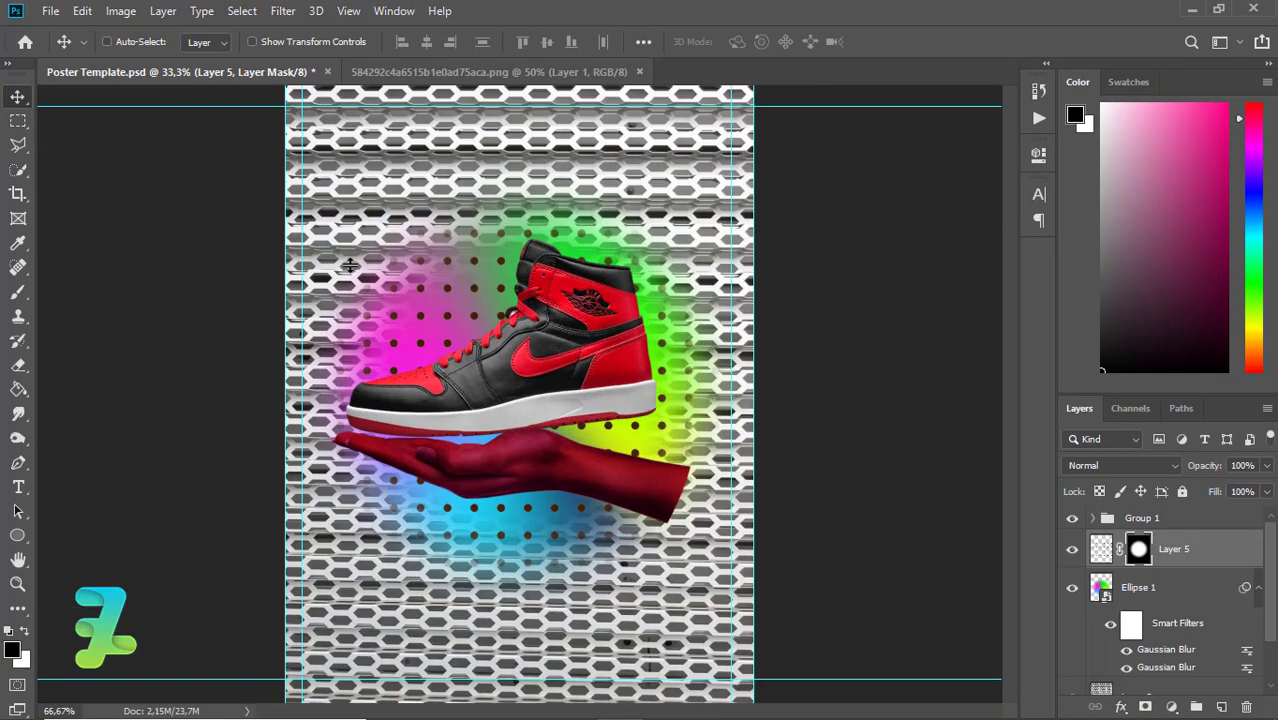
pyautogui.hotkey('ctrl', '-')
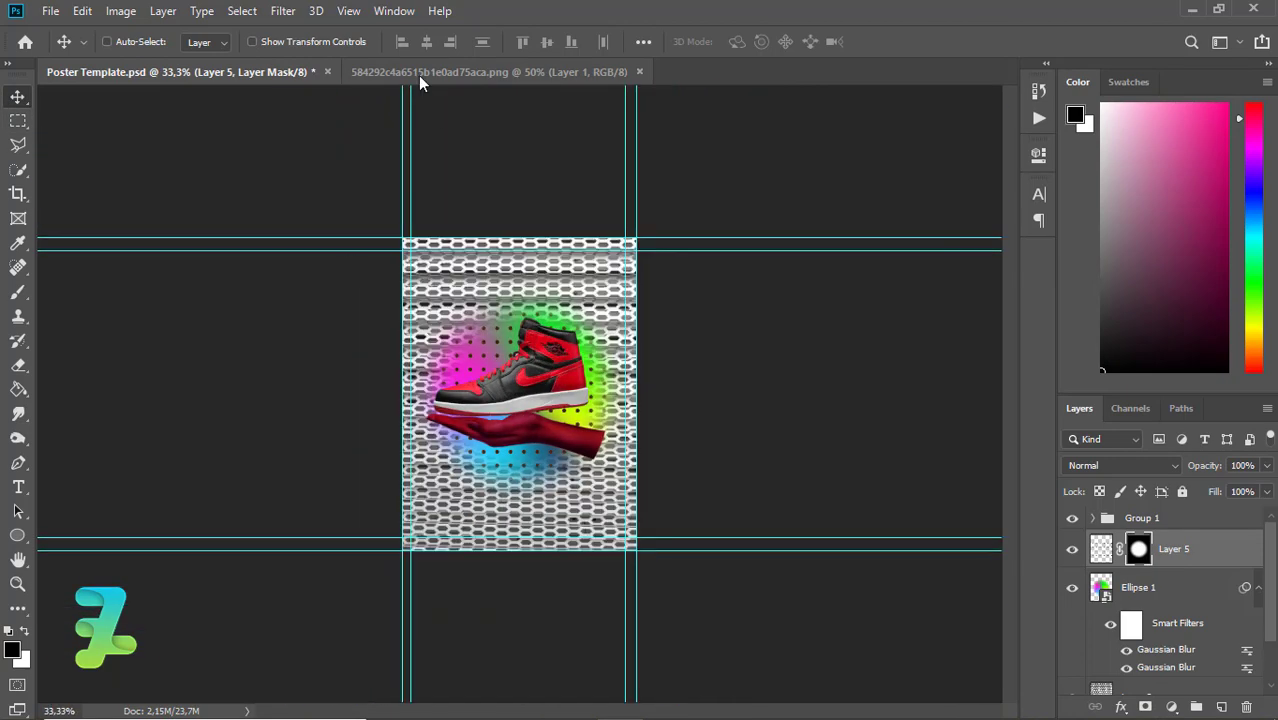
# Bring the black Jumpman logo into the poster as Layer 6 and centre it behind the sneaker.
pyautogui.click(420, 76)
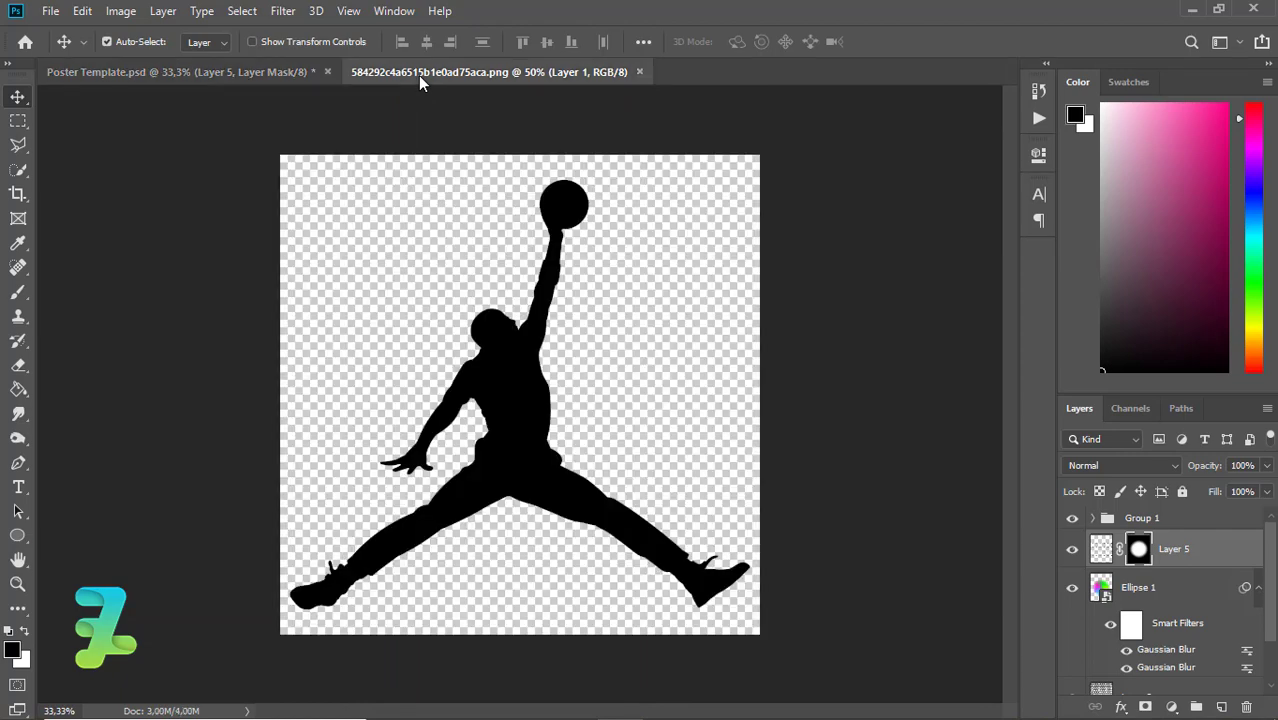
pyautogui.rightClick(421, 72)
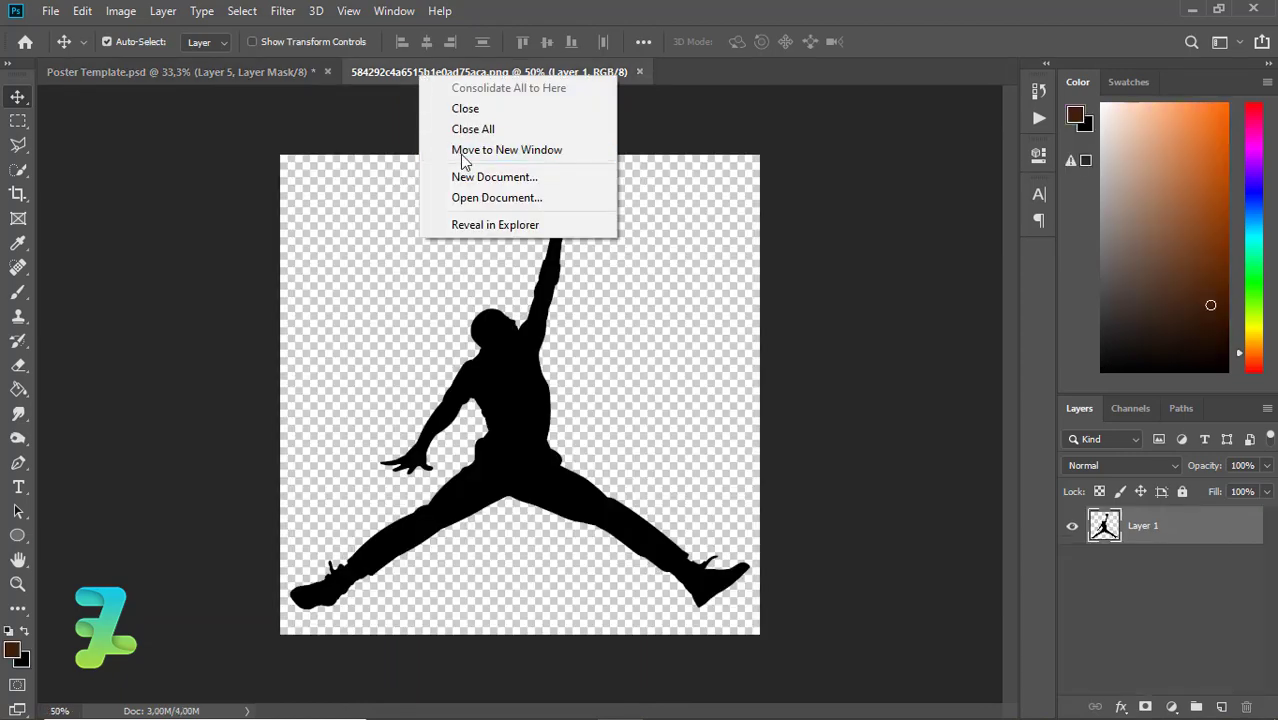
pyautogui.click(440, 150)
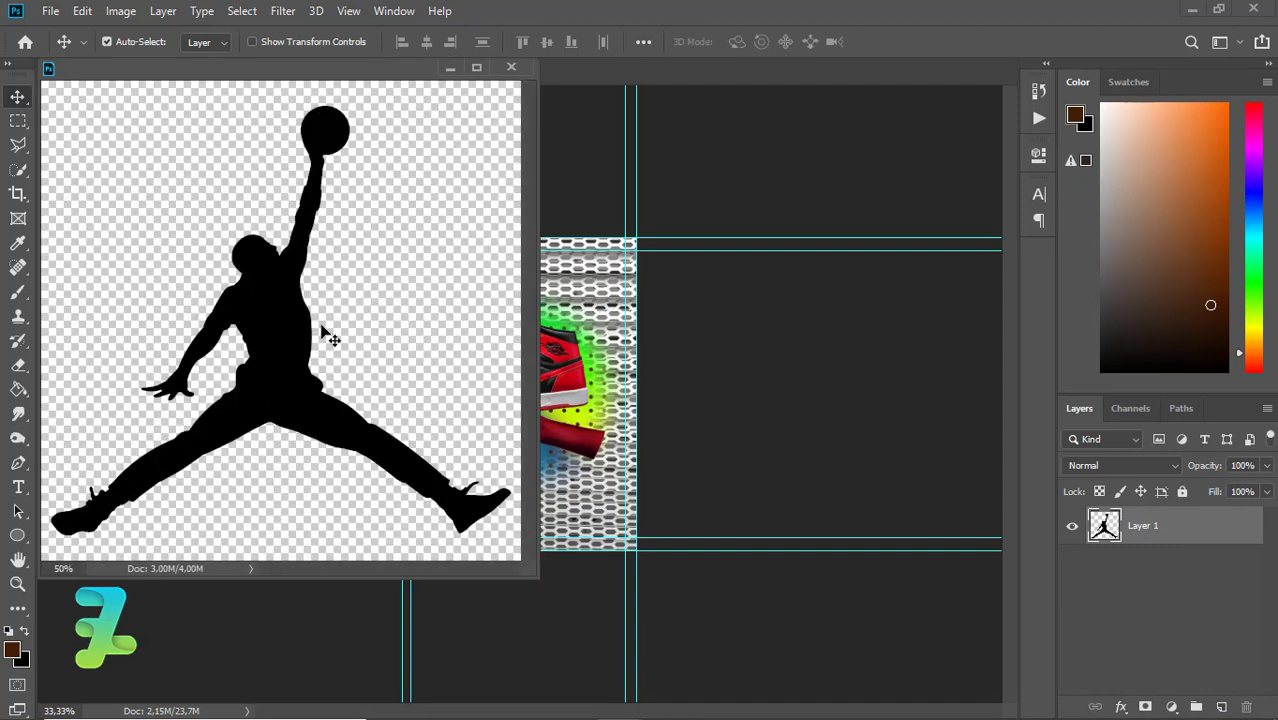
pyautogui.moveTo(350, 368); pyautogui.dragTo(607, 410)
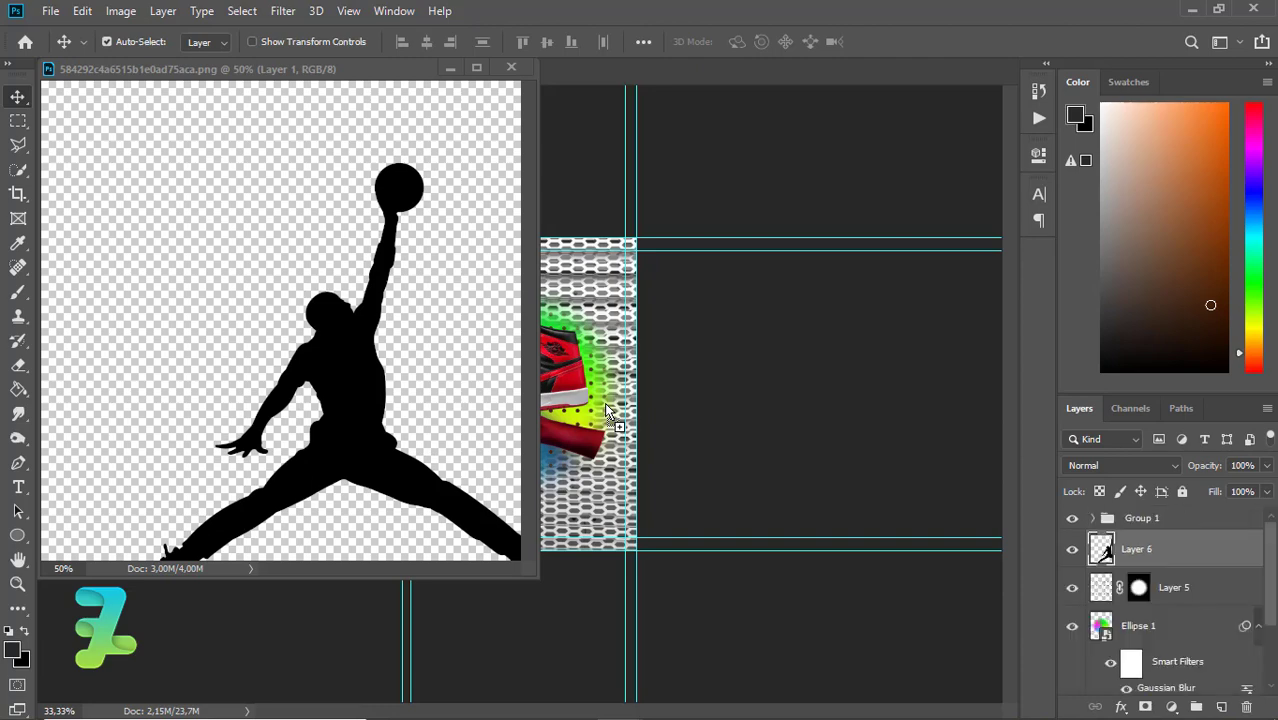
pyautogui.click(512, 68)
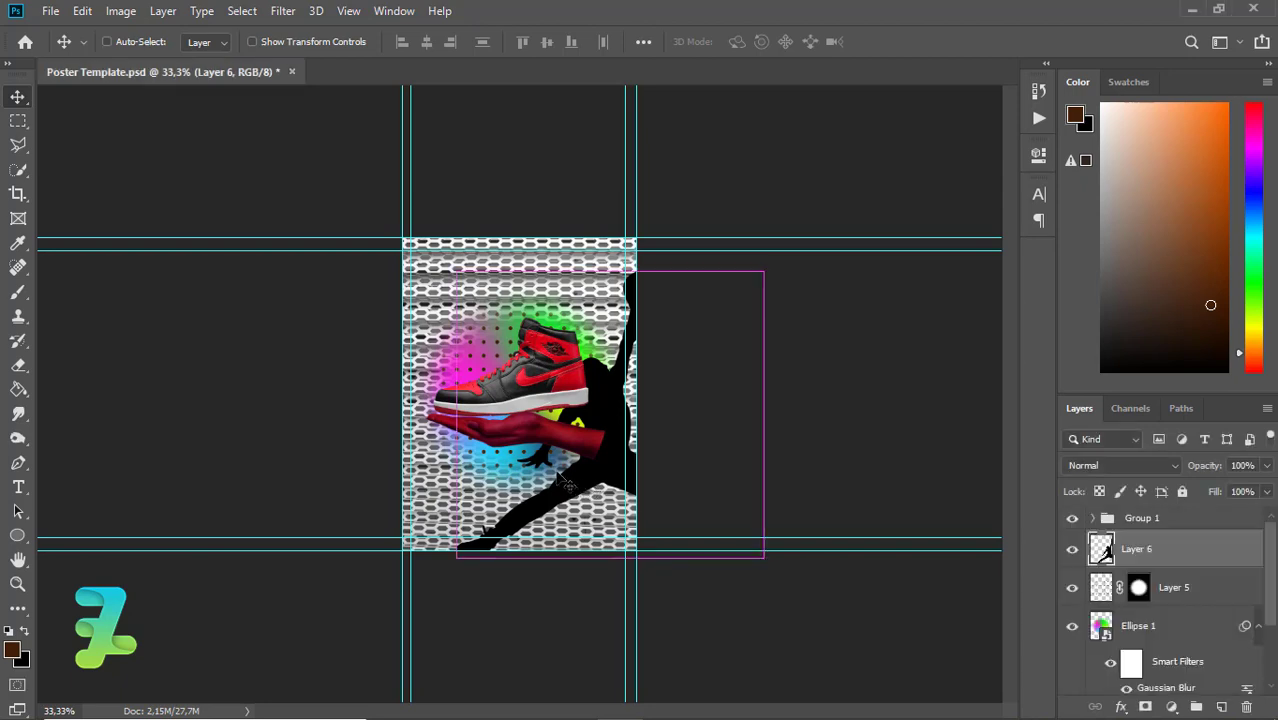
pyautogui.press('ctrl')
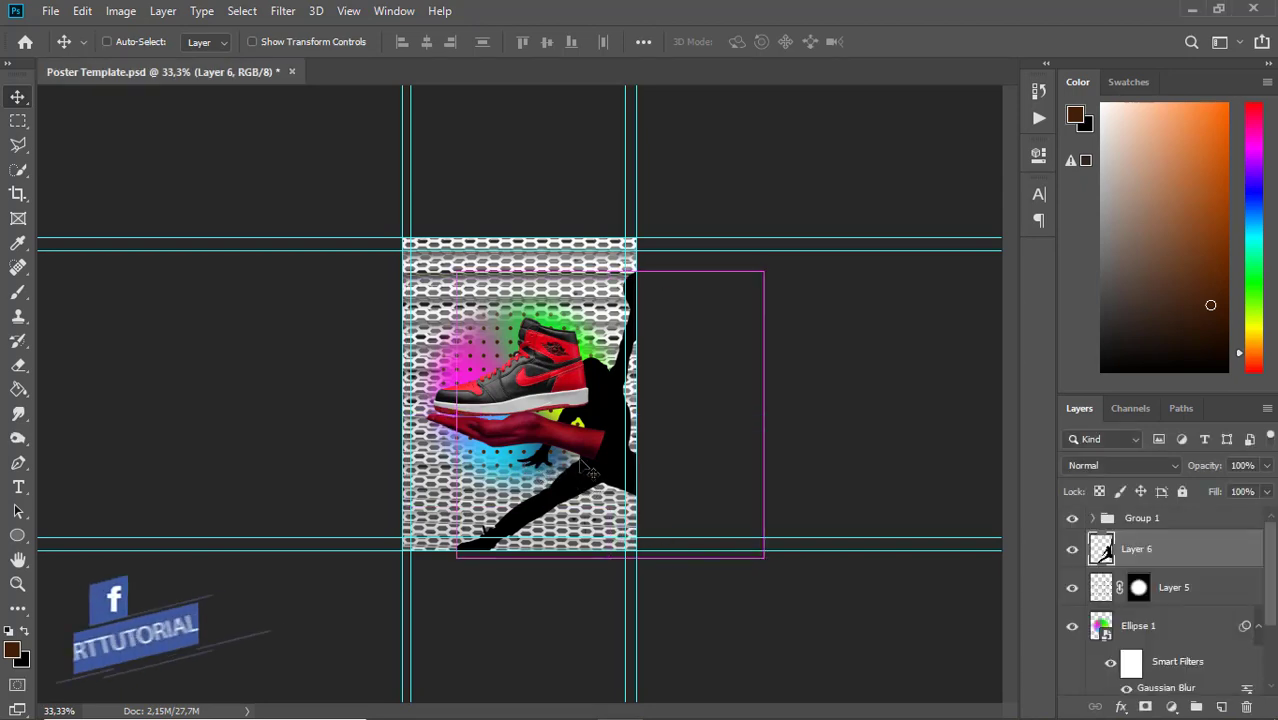
pyautogui.moveTo(588, 470)
pyautogui.mouseDown()
pyautogui.moveTo(548, 478)
pyautogui.moveTo(500, 454)
pyautogui.mouseUp()
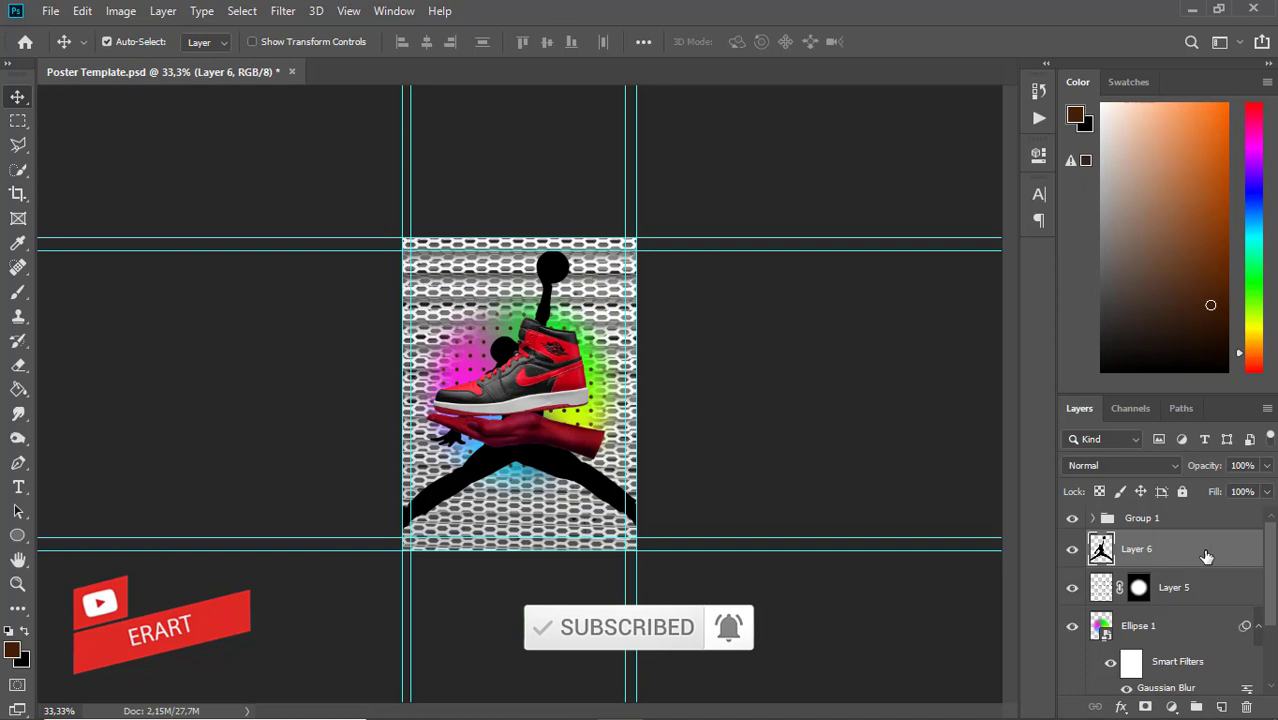
# Add a Gradient Overlay to the Jumpman layer starting from the Spectrum preset.
pyautogui.press('h')
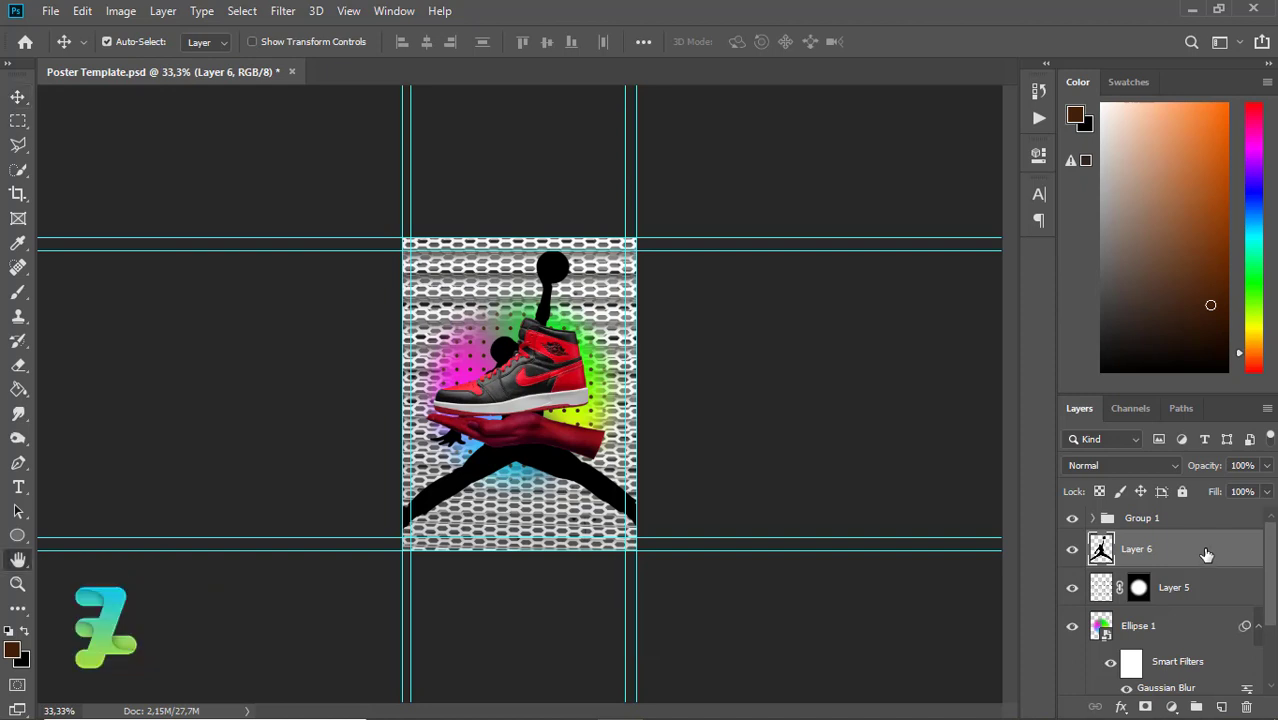
pyautogui.doubleClick(1206, 556)
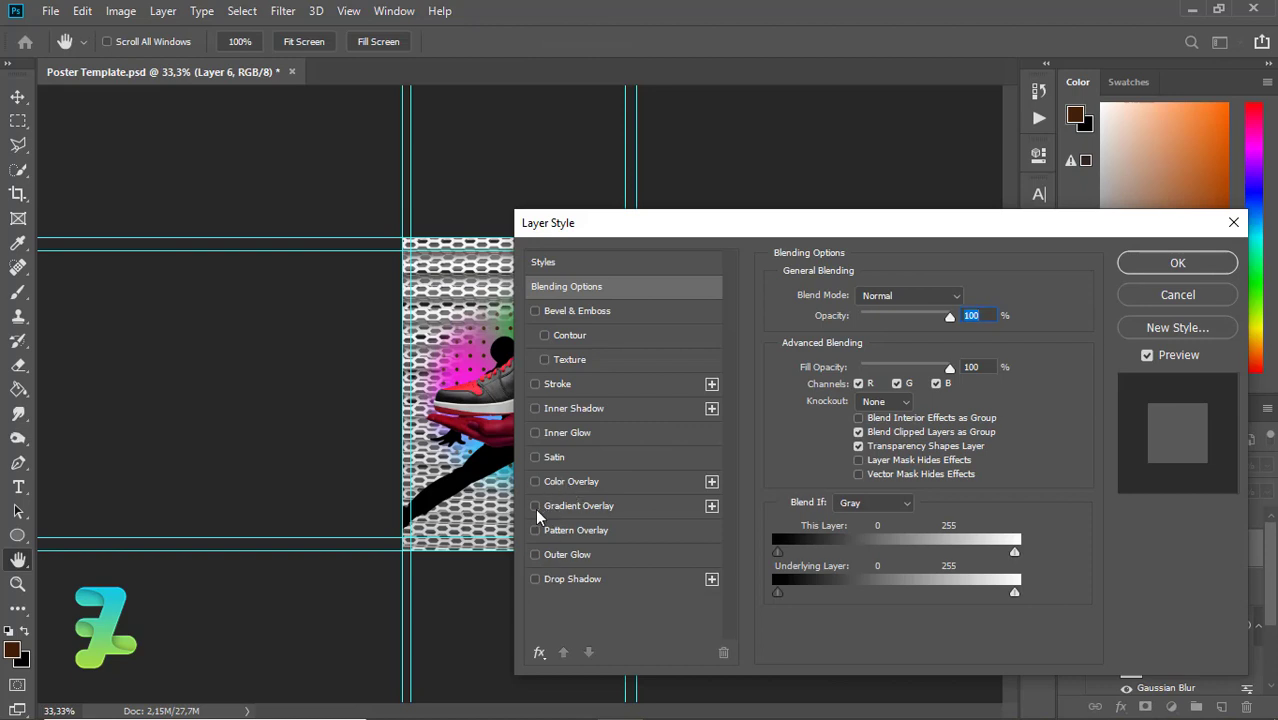
pyautogui.click(535, 507)
pyautogui.click(558, 505)
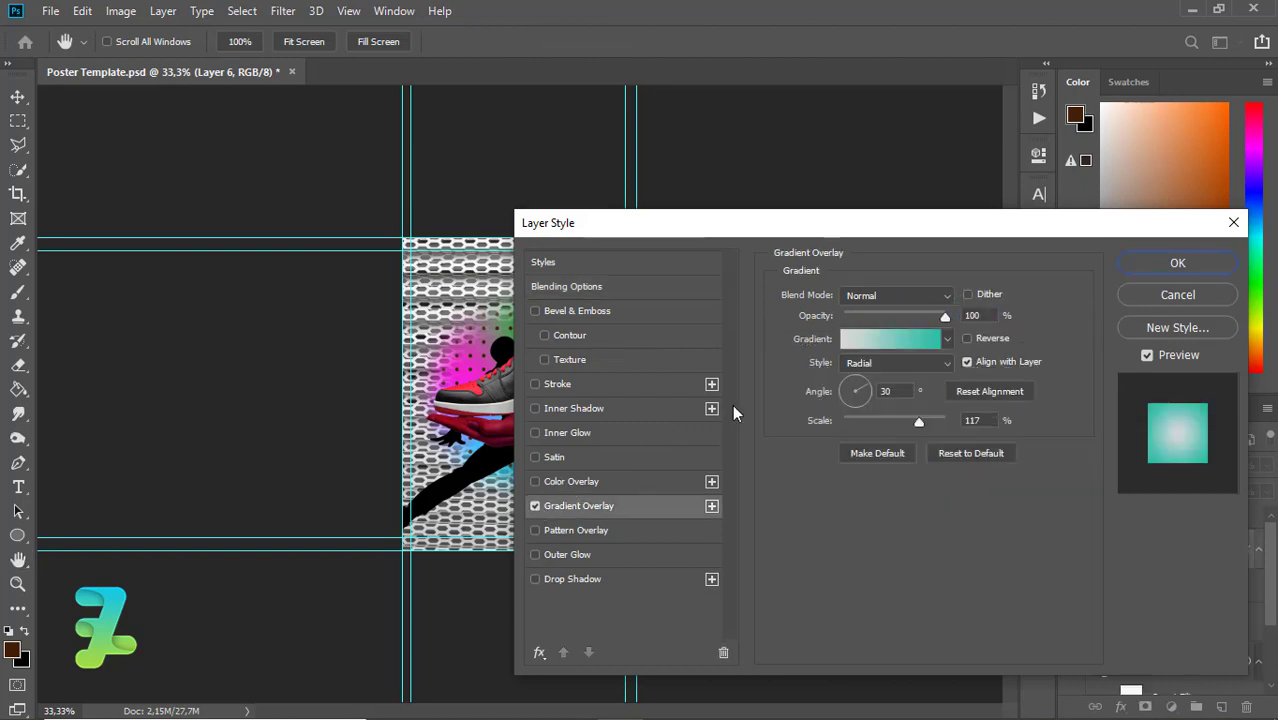
pyautogui.click(877, 343)
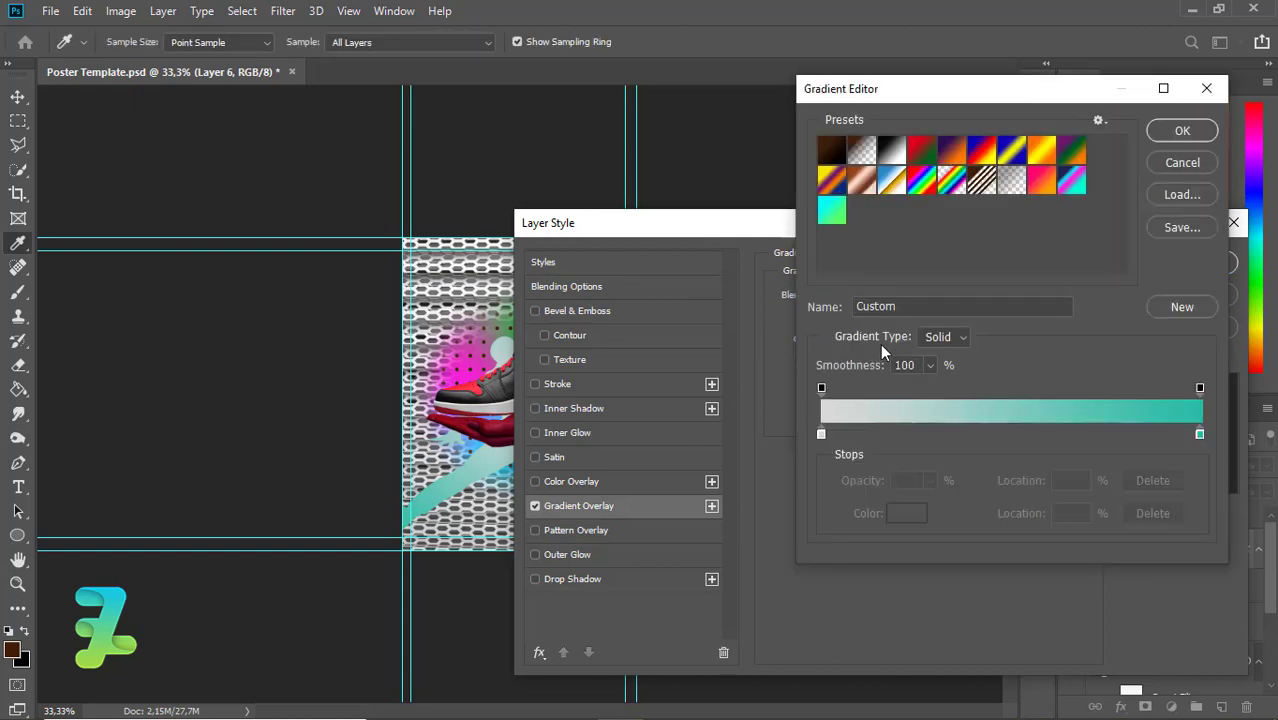
pyautogui.click(926, 190)
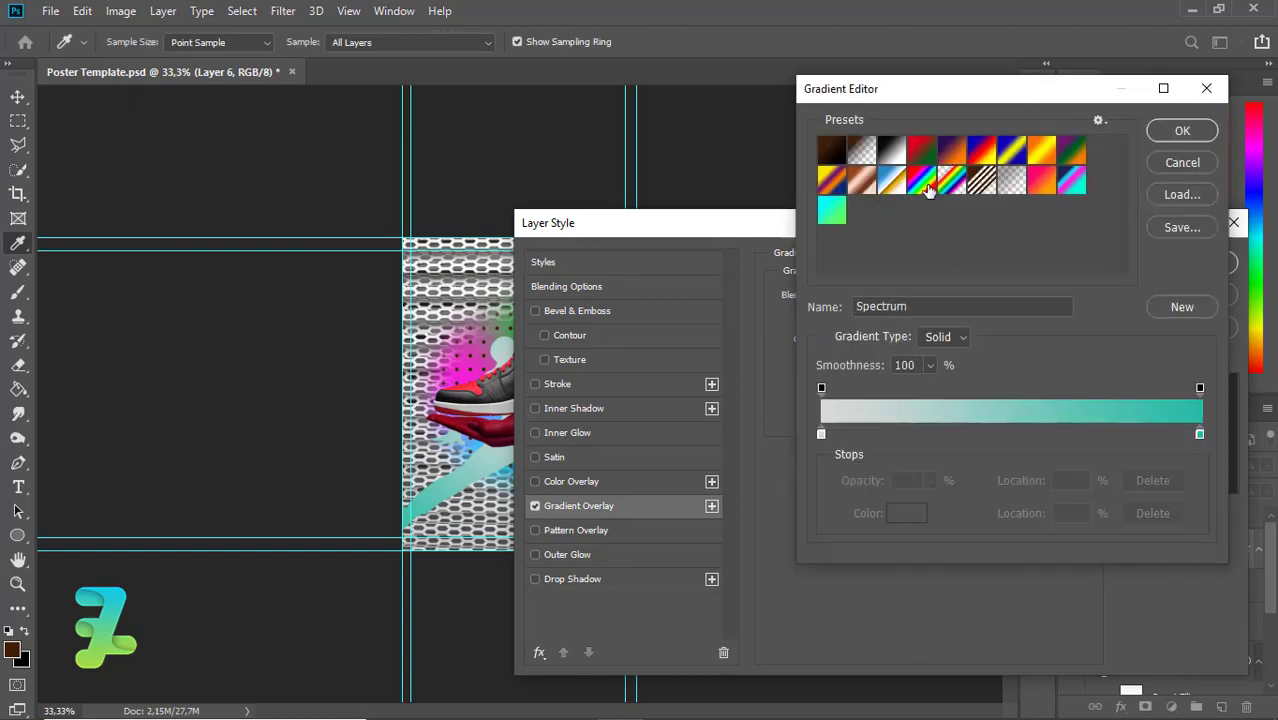
# Recolour the first gradient stop magenta and the 15% stop dark purple.
pyautogui.click(821, 435)
pyautogui.doubleClick(821, 434)
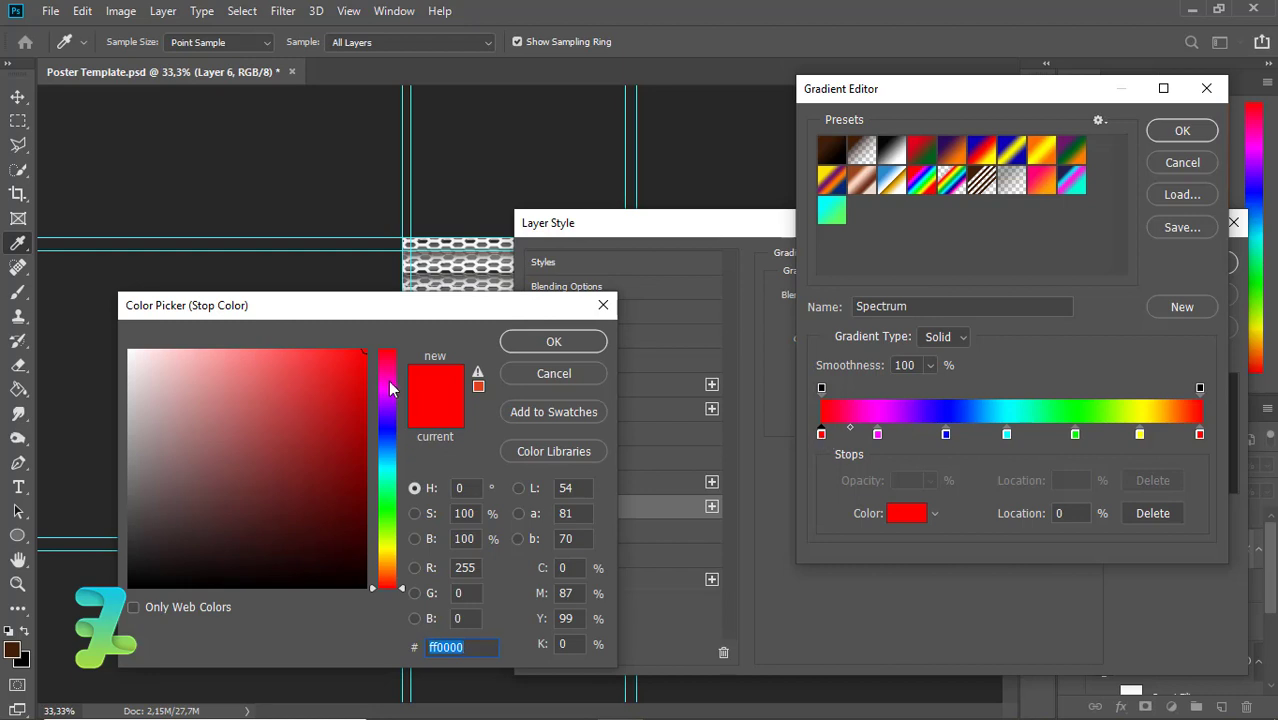
pyautogui.moveTo(390, 381); pyautogui.dragTo(391, 377)
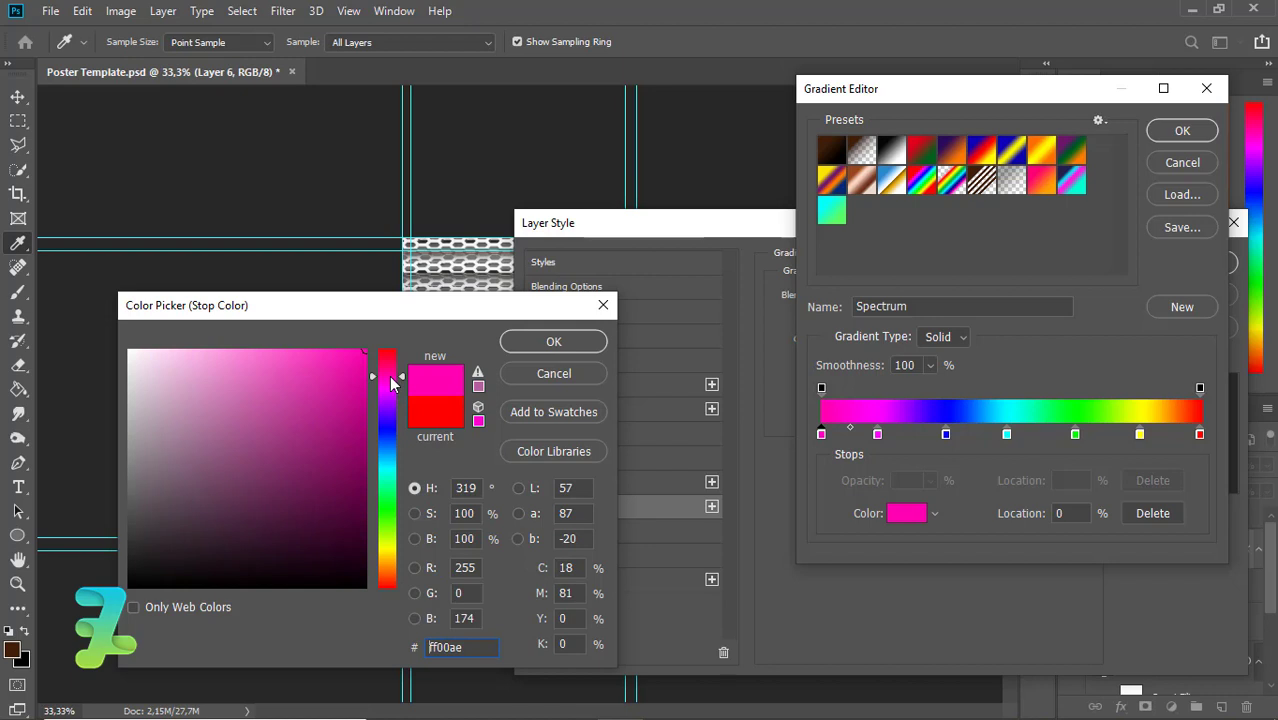
pyautogui.click(553, 342)
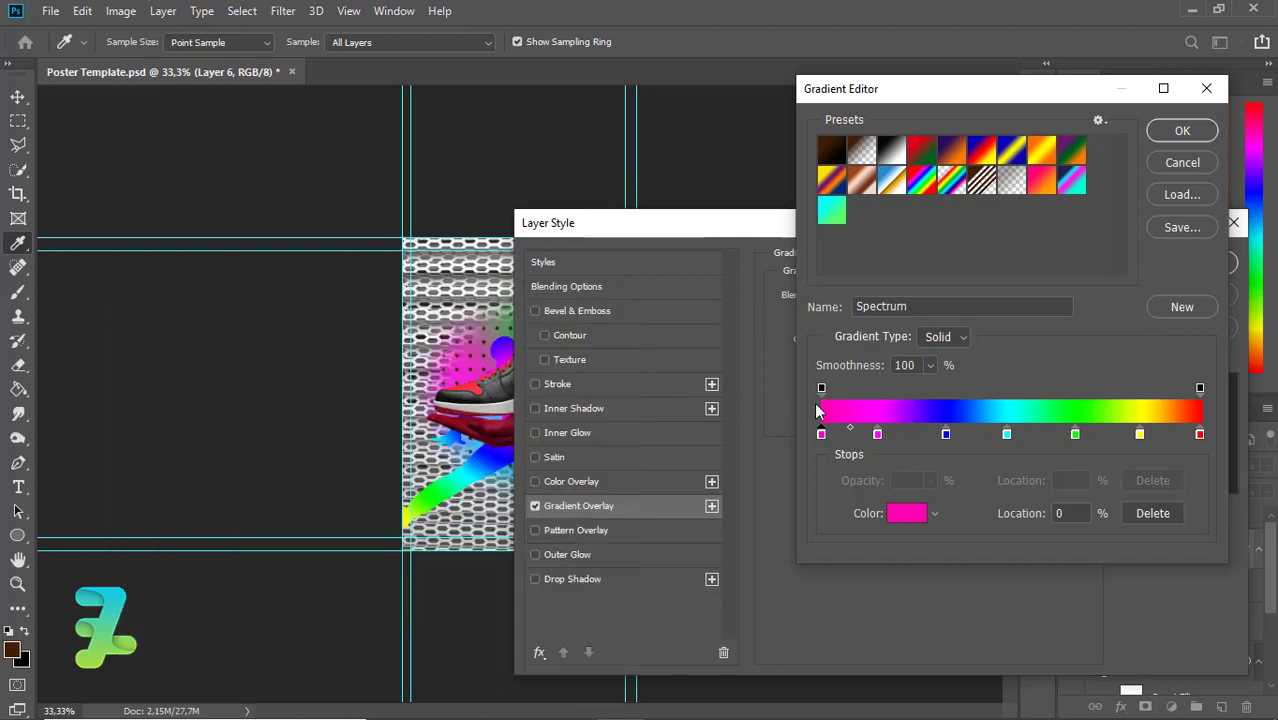
pyautogui.click(879, 437)
pyautogui.doubleClick(879, 438)
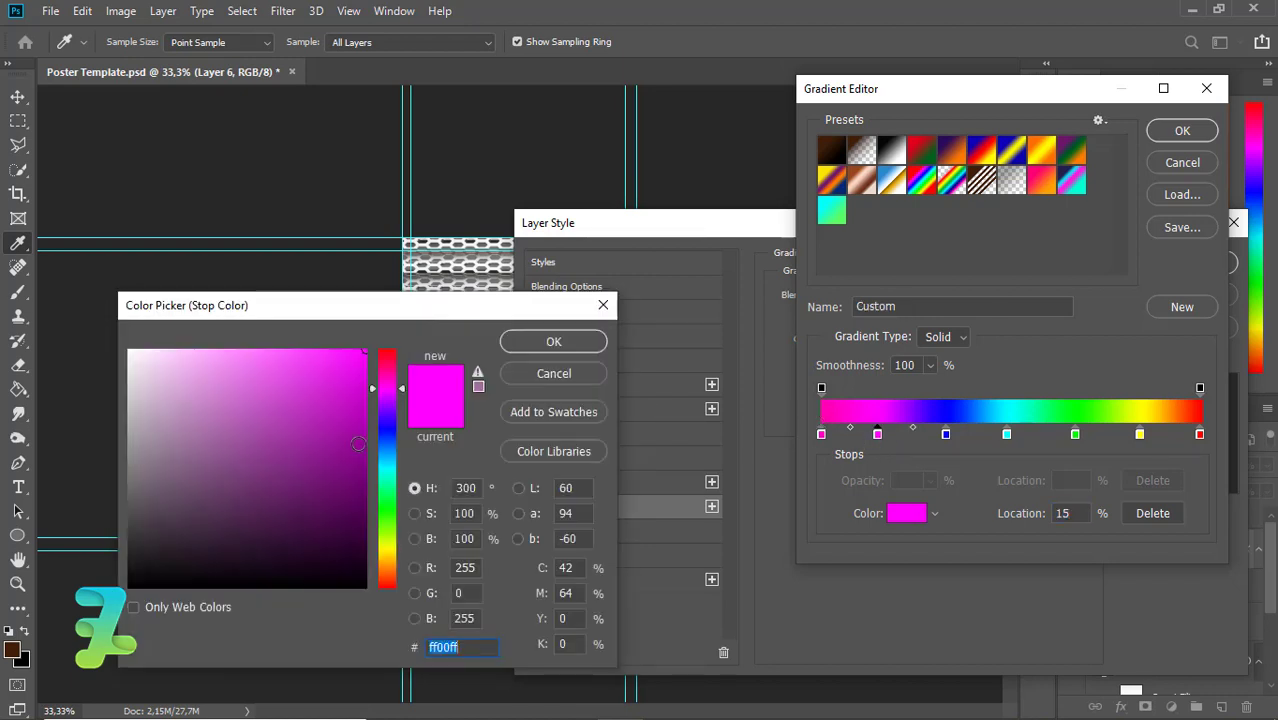
pyautogui.moveTo(388, 406); pyautogui.dragTo(390, 410)
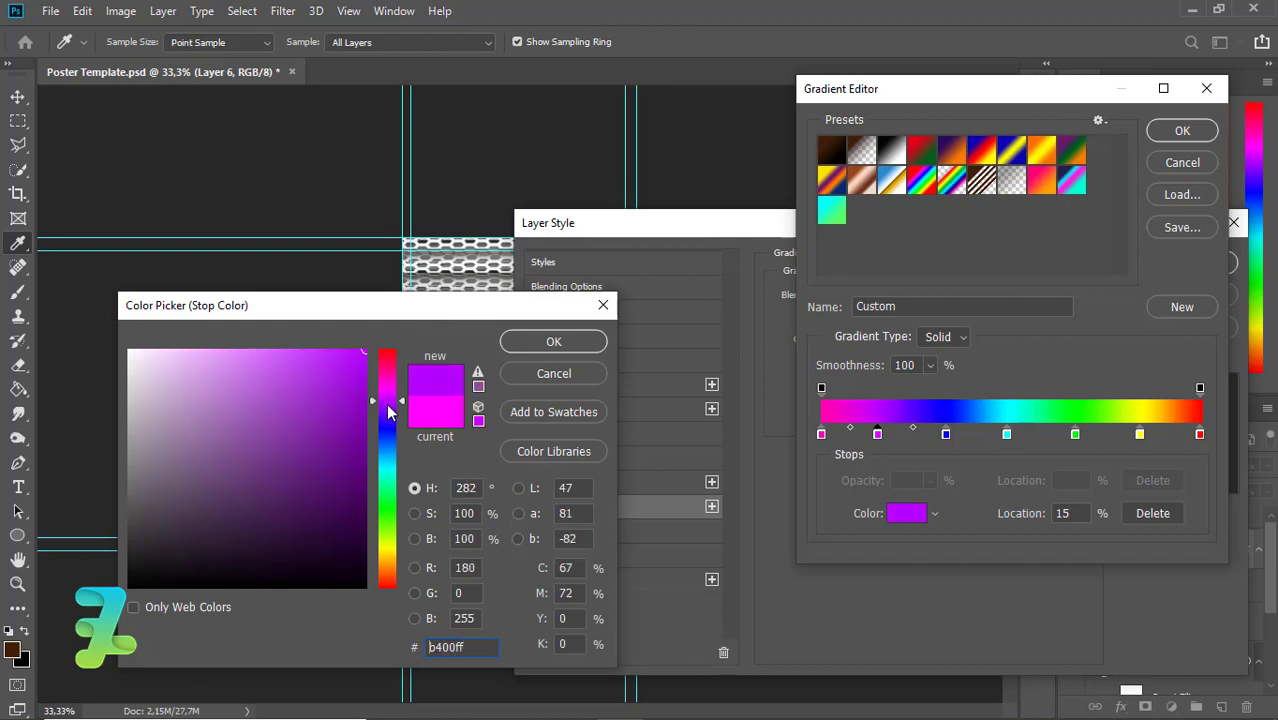
pyautogui.moveTo(352, 387); pyautogui.dragTo(343, 437)
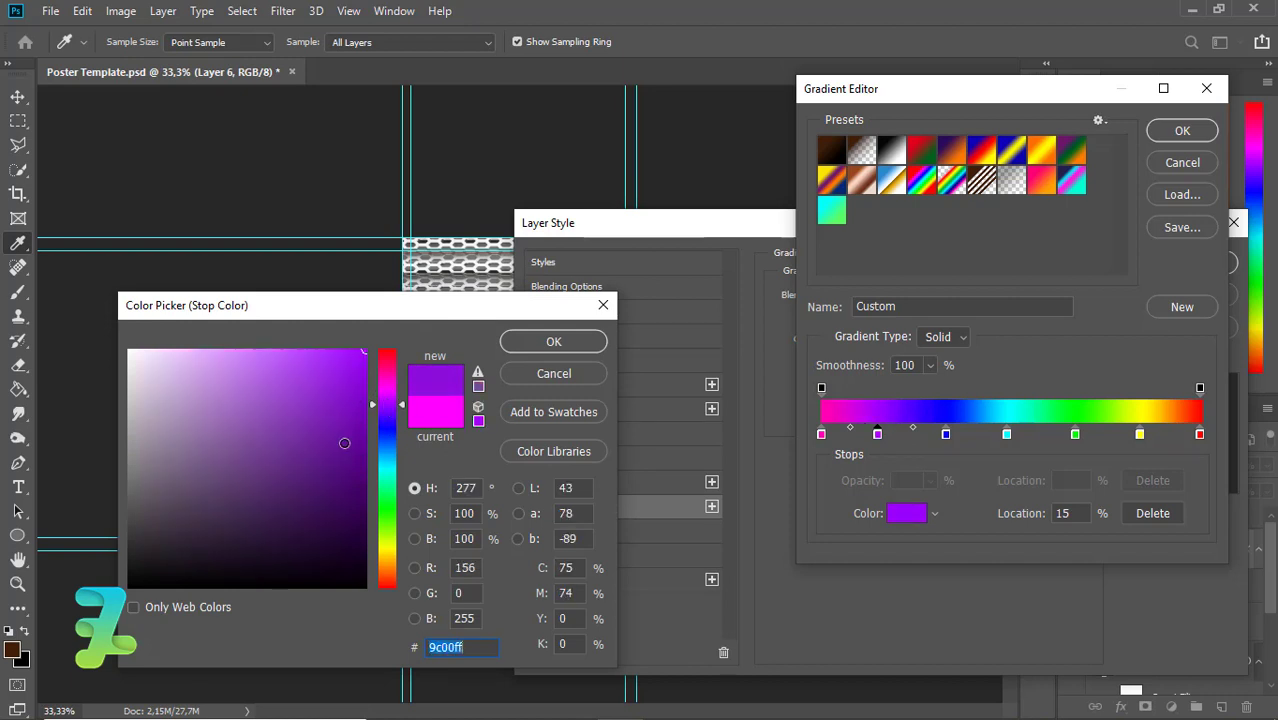
pyautogui.click(526, 344)
# Recolour the 33% stop cyan and the 49% stop dark purple.
pyautogui.click(946, 436)
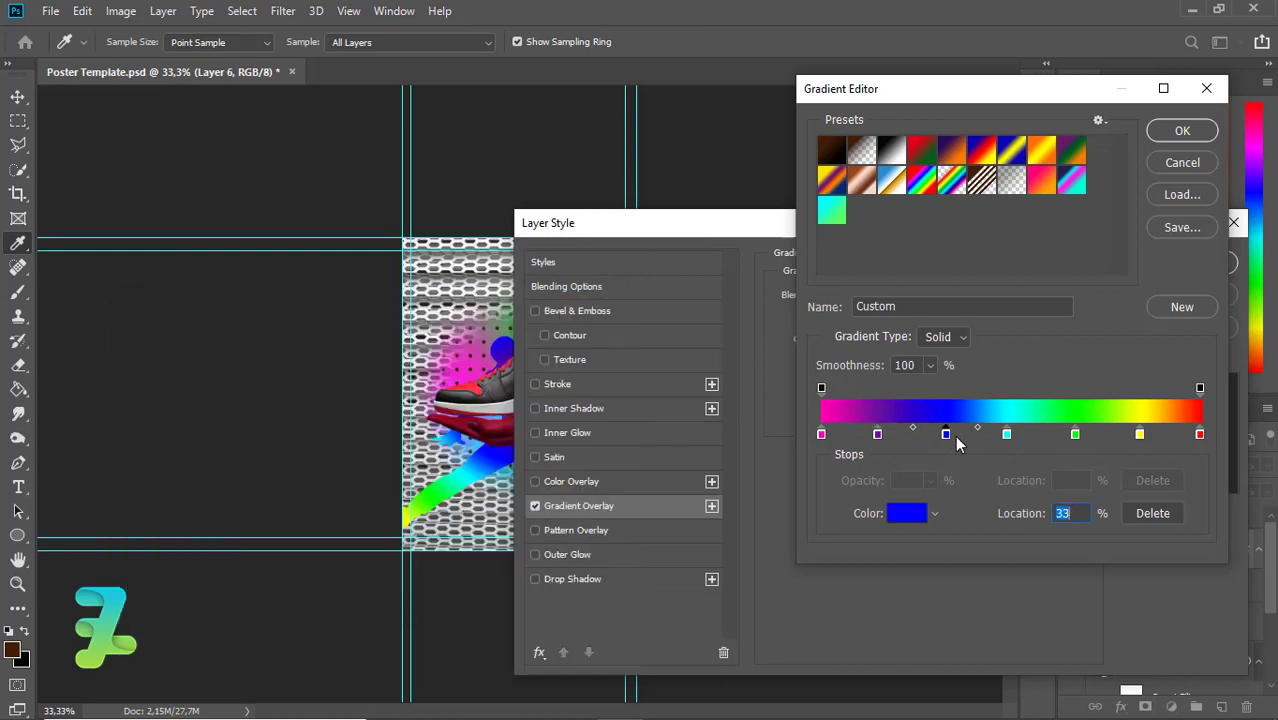
pyautogui.doubleClick(946, 436)
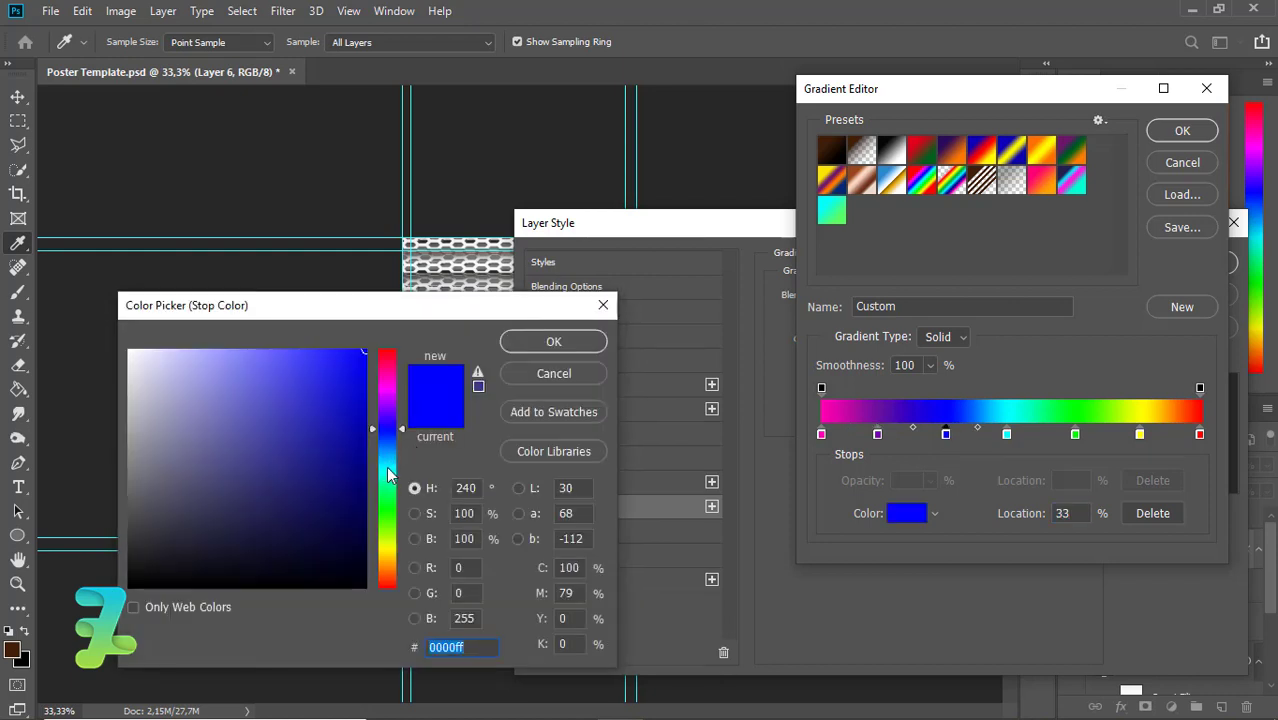
pyautogui.click(388, 467)
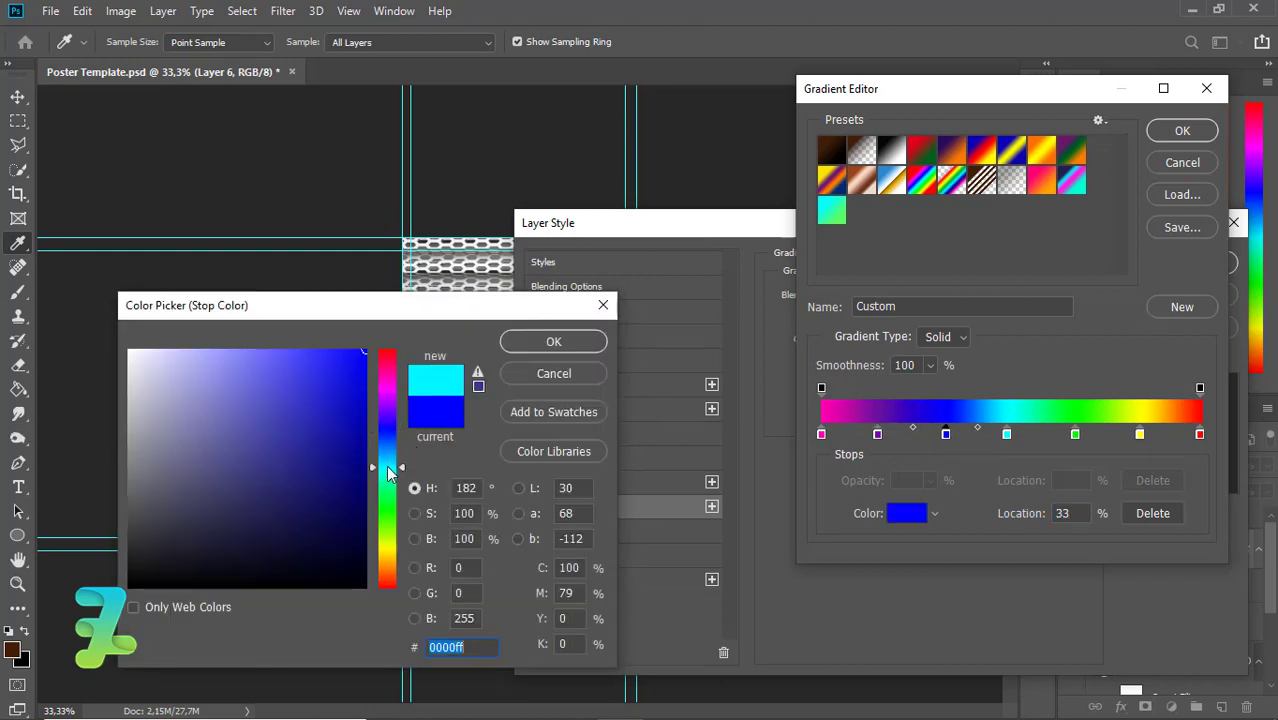
pyautogui.click(548, 344)
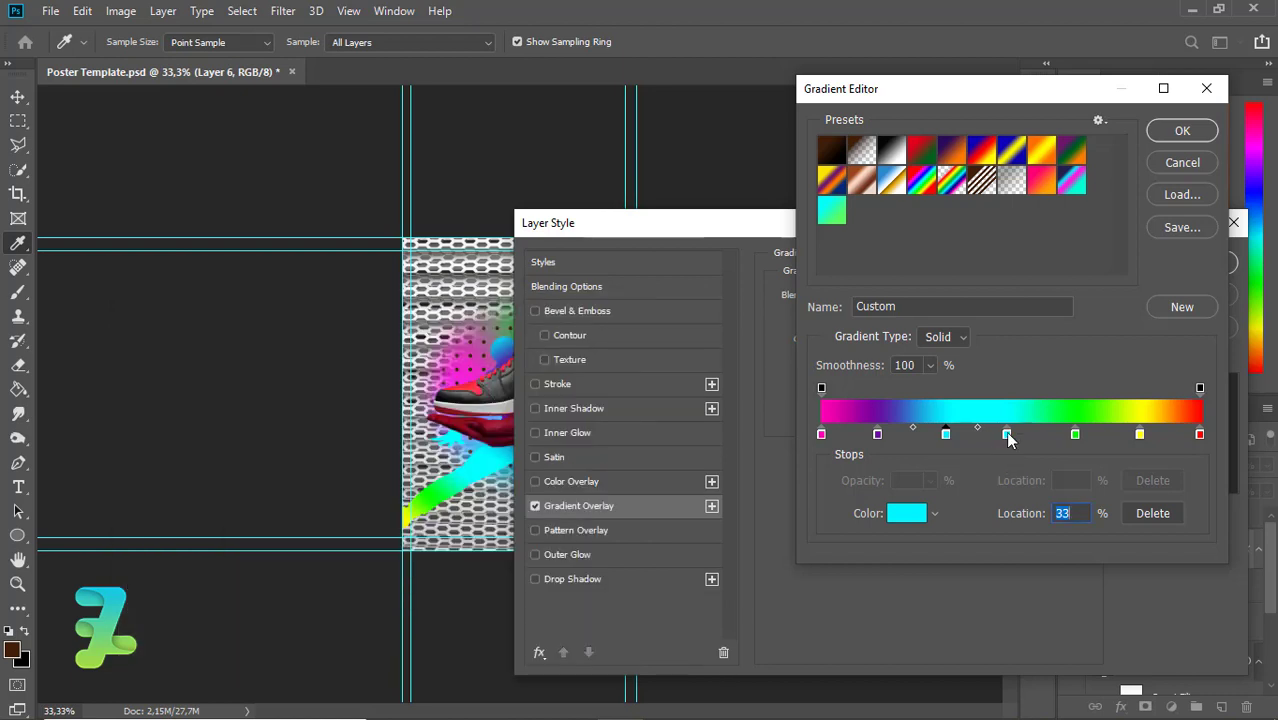
pyautogui.doubleClick(1006, 434)
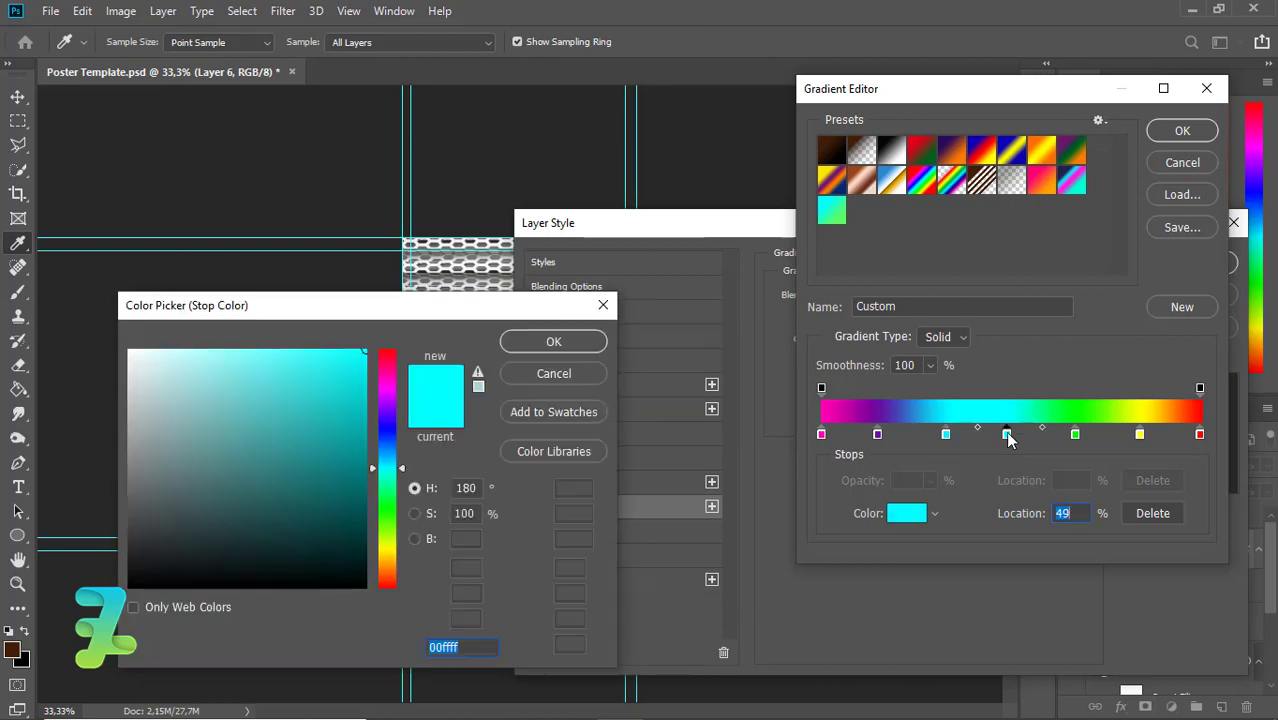
pyautogui.click(387, 408)
pyautogui.moveTo(351, 441); pyautogui.dragTo(348, 432)
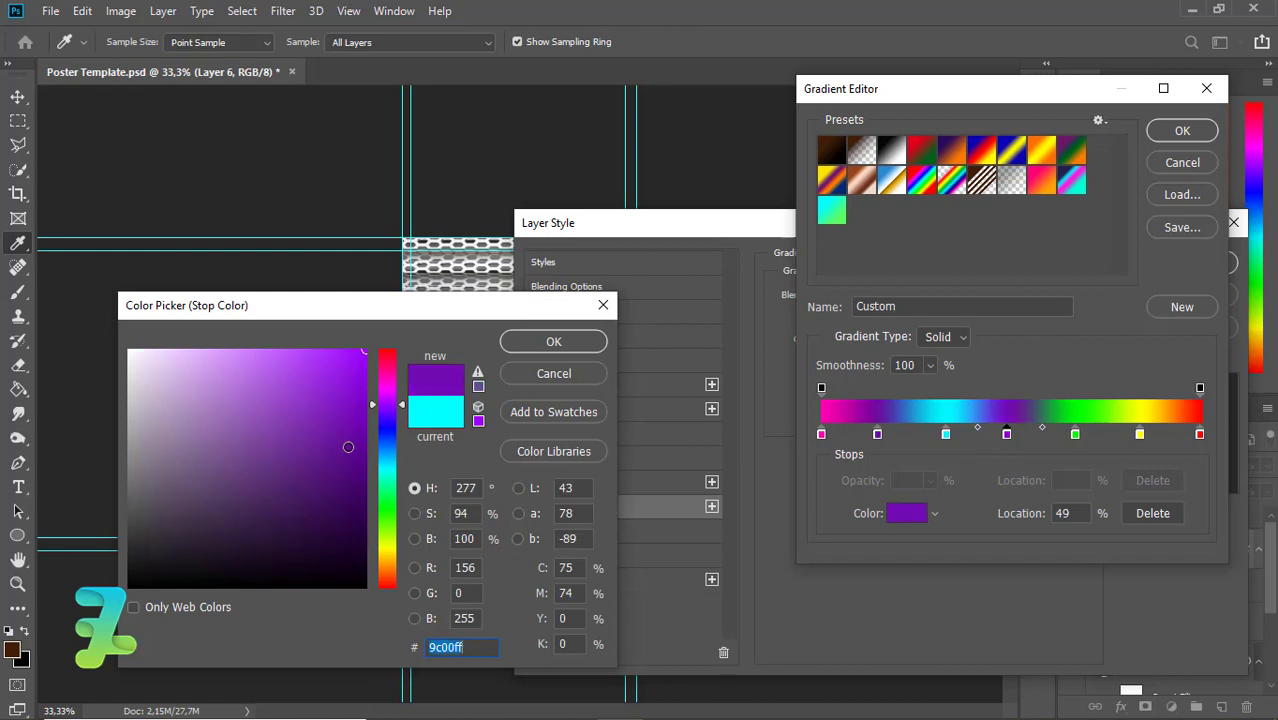
pyautogui.click(531, 340)
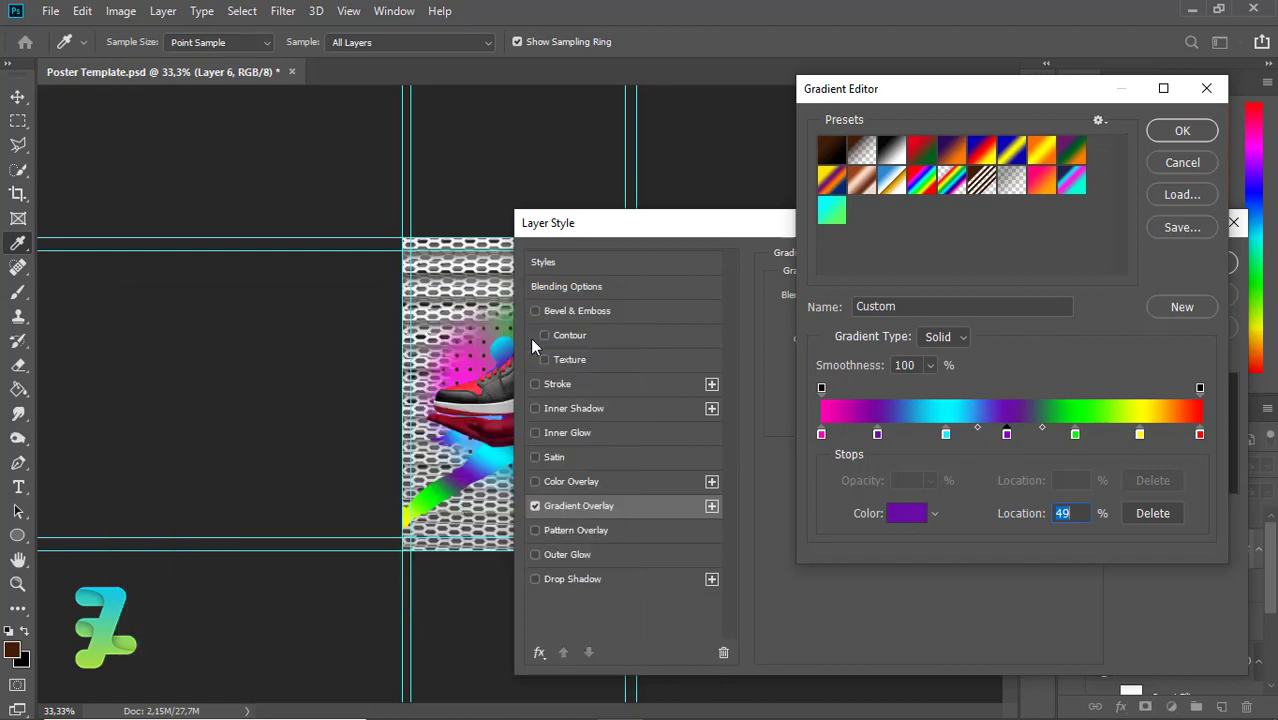
# Recolour the 67% stop magenta, the 84% stop red-orange and the end stop yellow.
pyautogui.click(1075, 436)
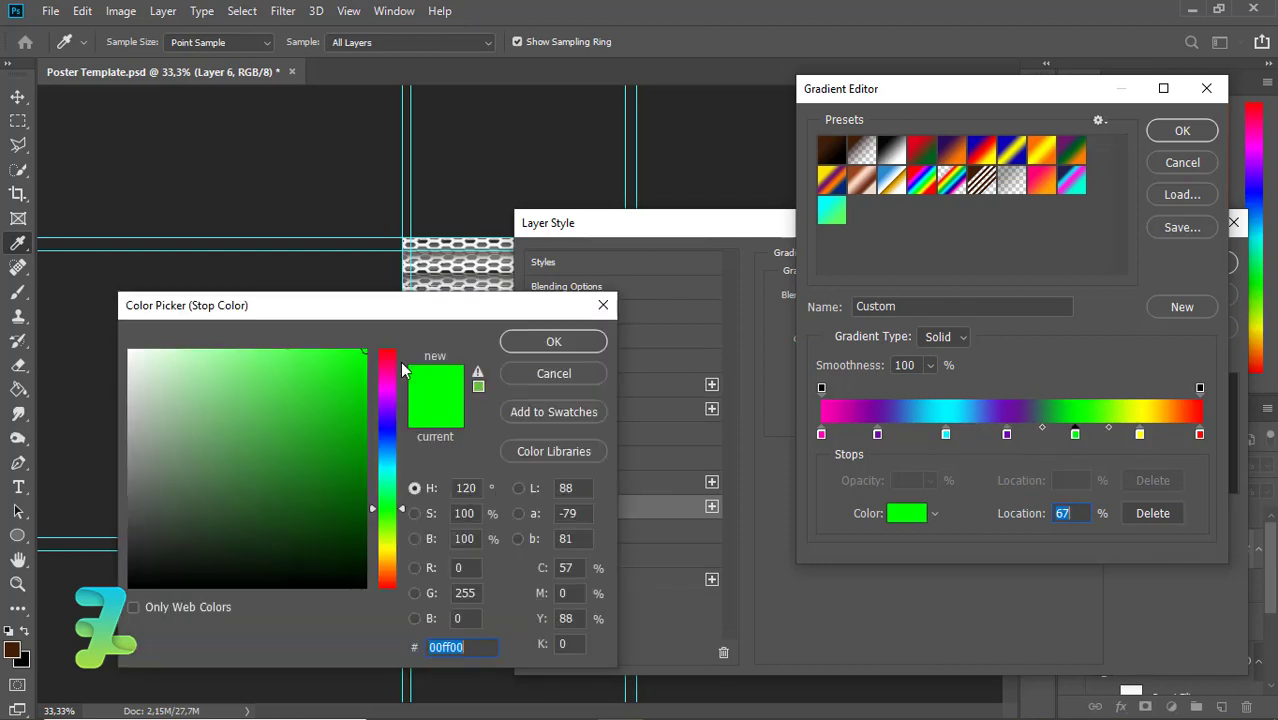
pyautogui.click(388, 384)
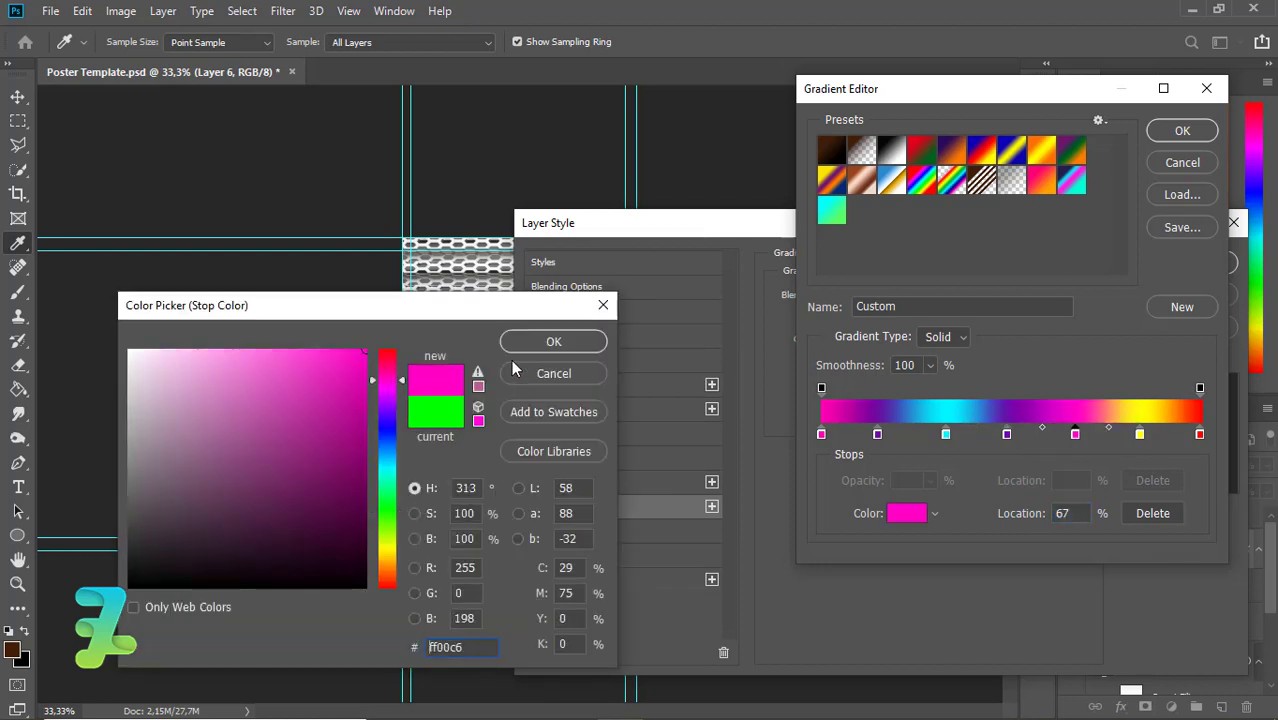
pyautogui.click(542, 343)
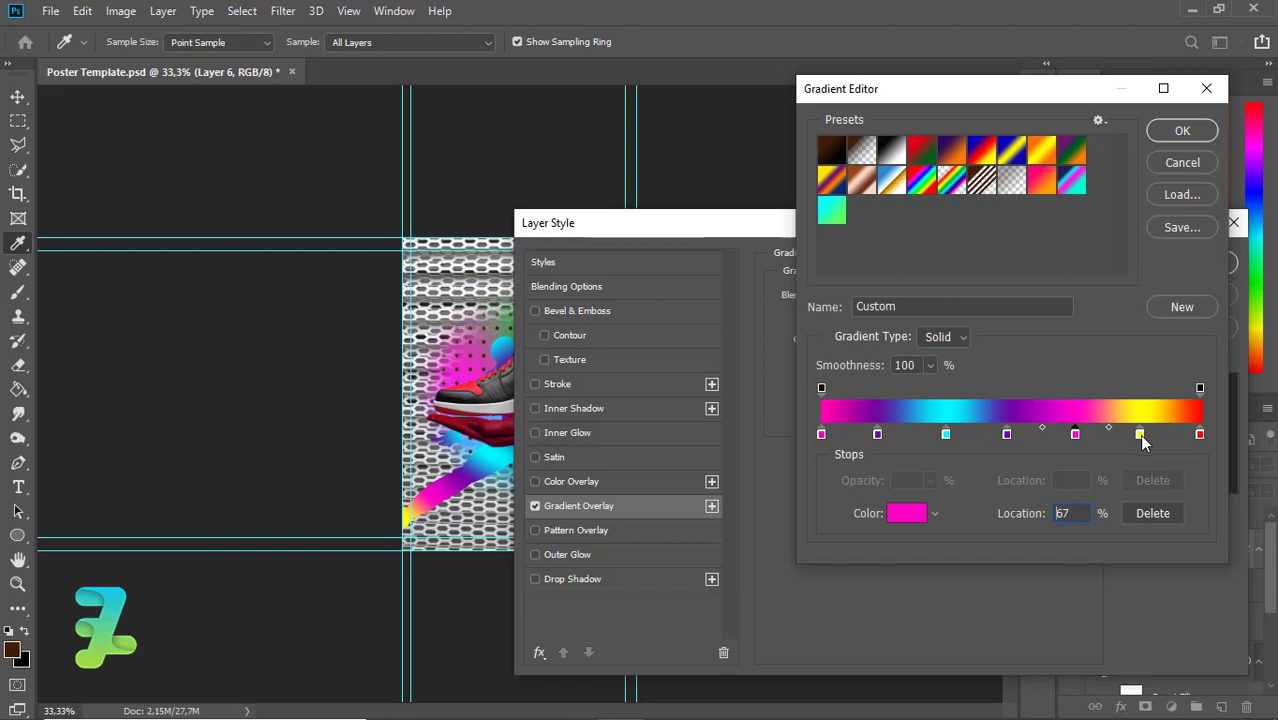
pyautogui.click(1141, 436)
pyautogui.doubleClick(1140, 435)
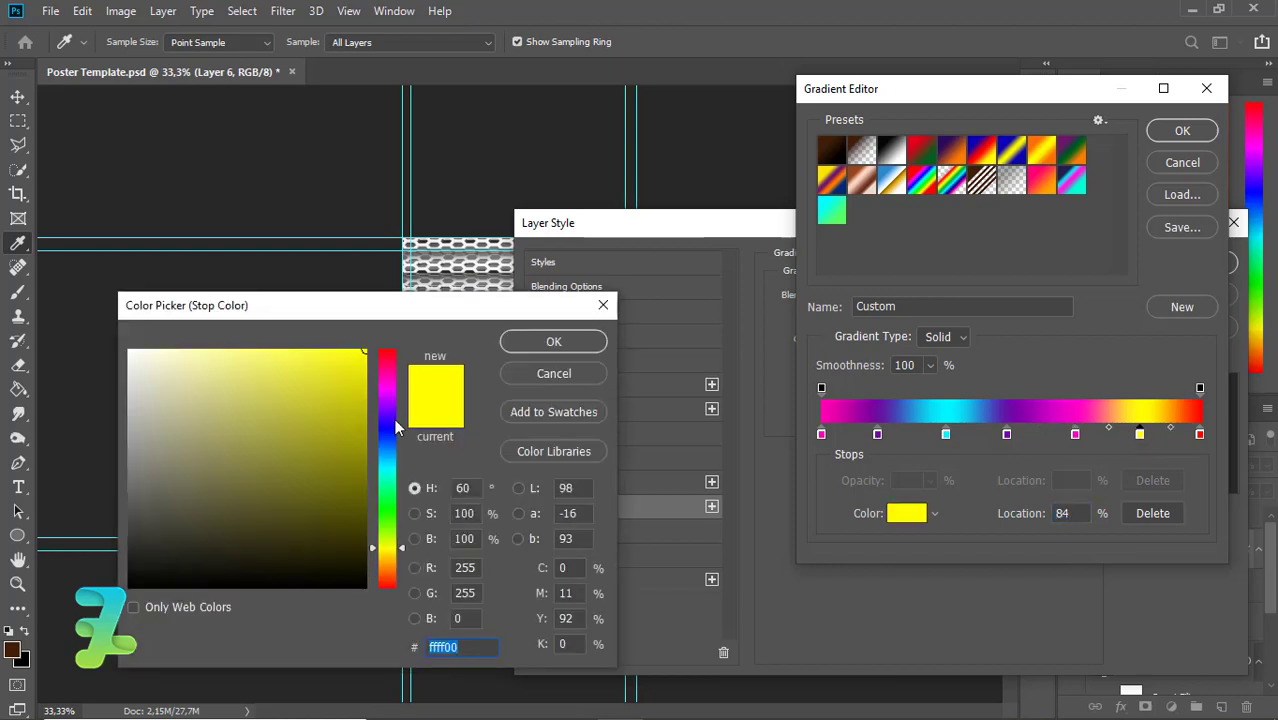
pyautogui.moveTo(380, 537); pyautogui.dragTo(396, 584)
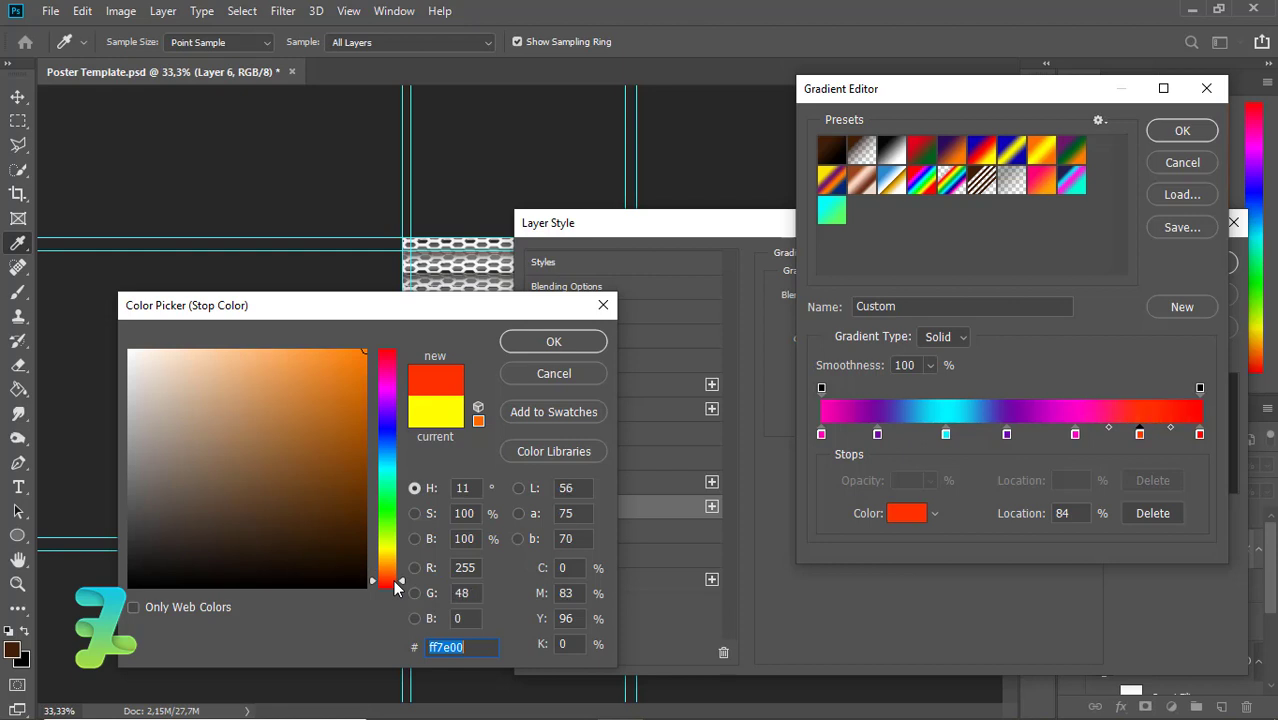
pyautogui.click(520, 345)
pyautogui.doubleClick(1201, 435)
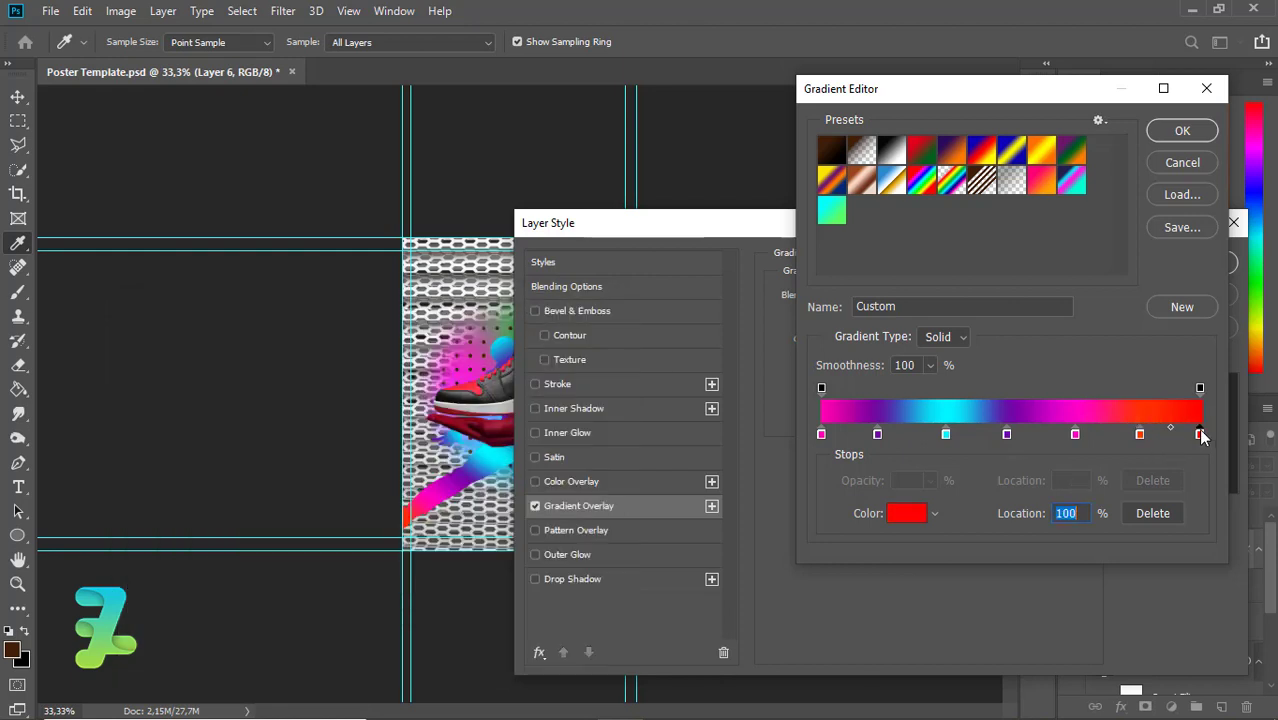
pyautogui.click(380, 548)
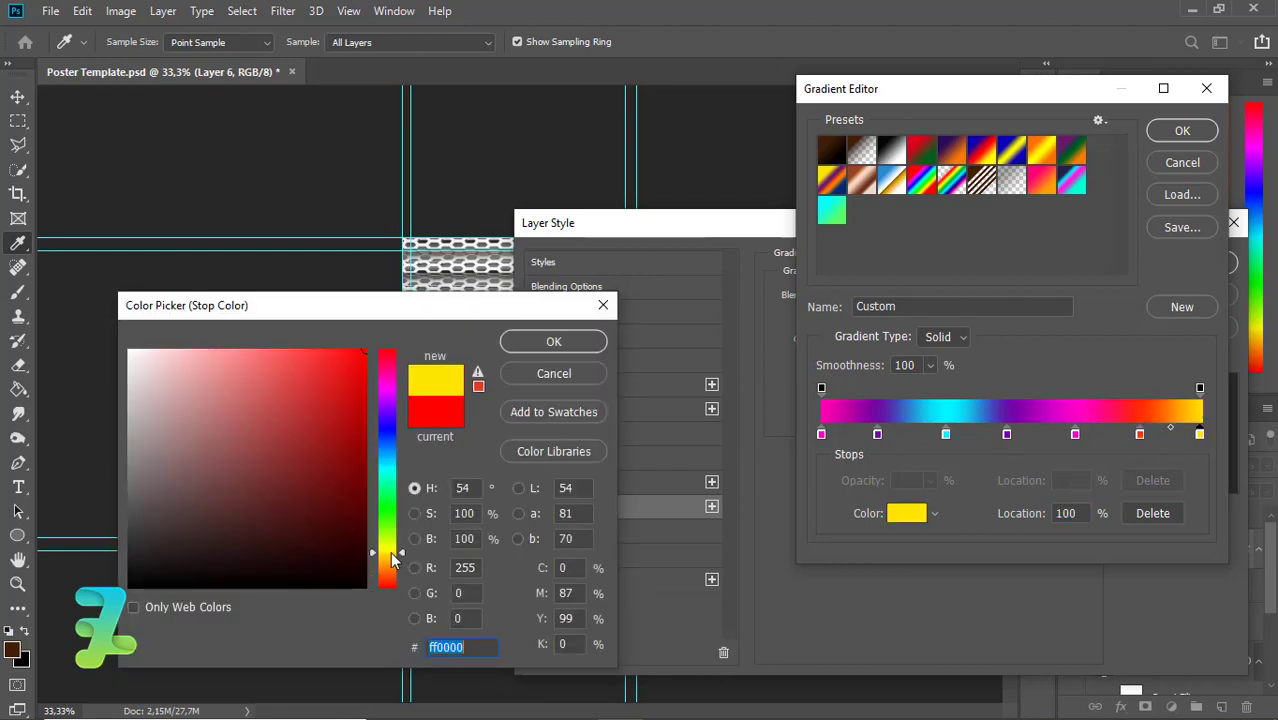
pyautogui.click(552, 341)
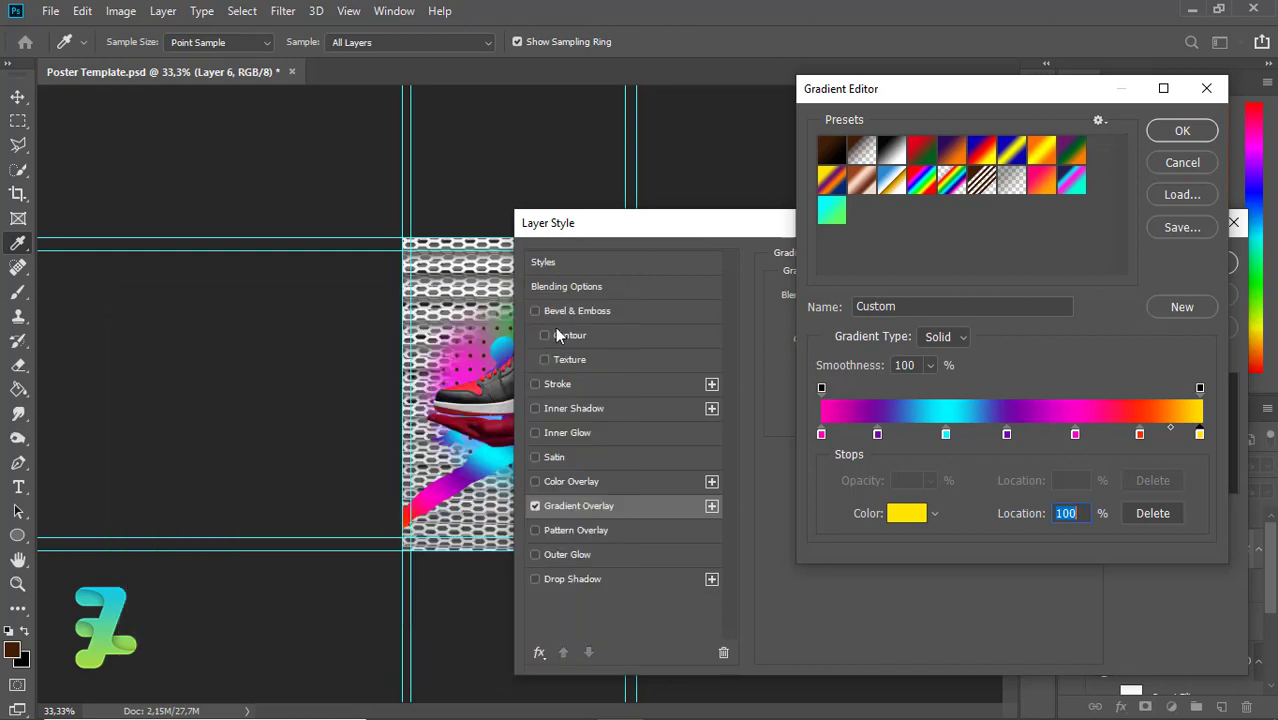
# Accept the custom gradient and set the overlay to Linear, scale 69%, angle 135°.
pyautogui.click(1166, 136)
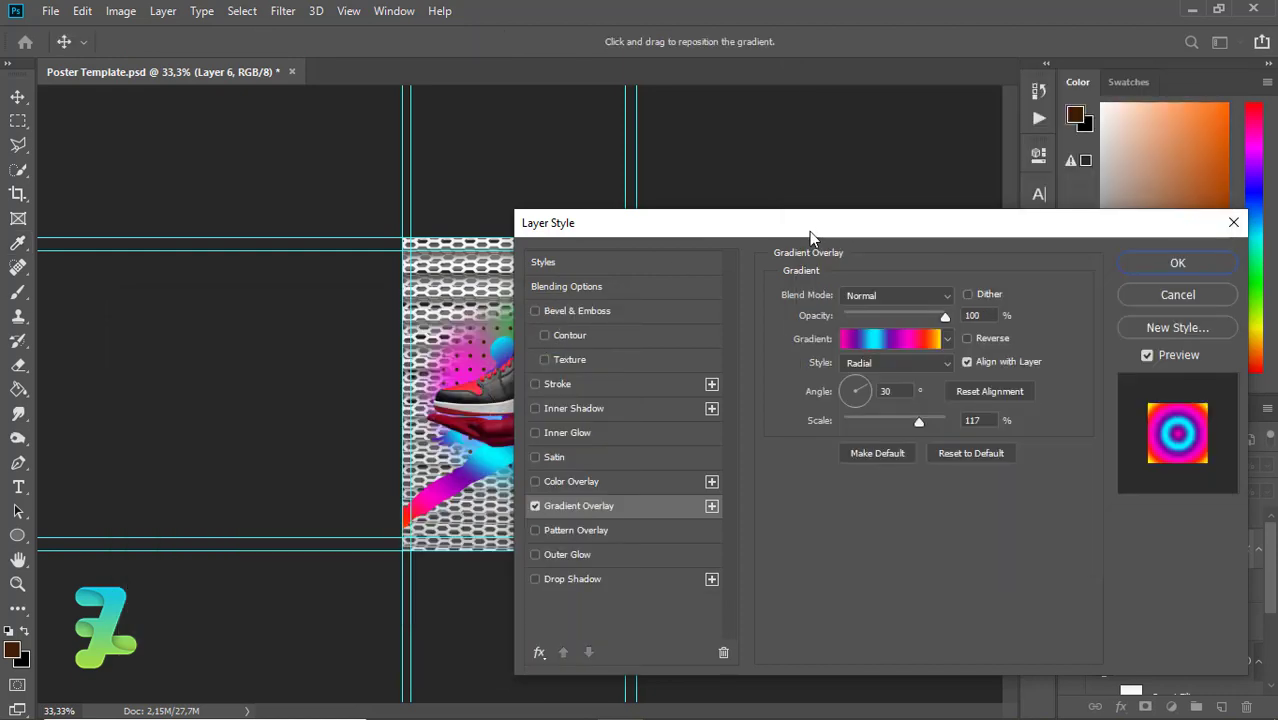
pyautogui.moveTo(852, 226); pyautogui.dragTo(943, 208)
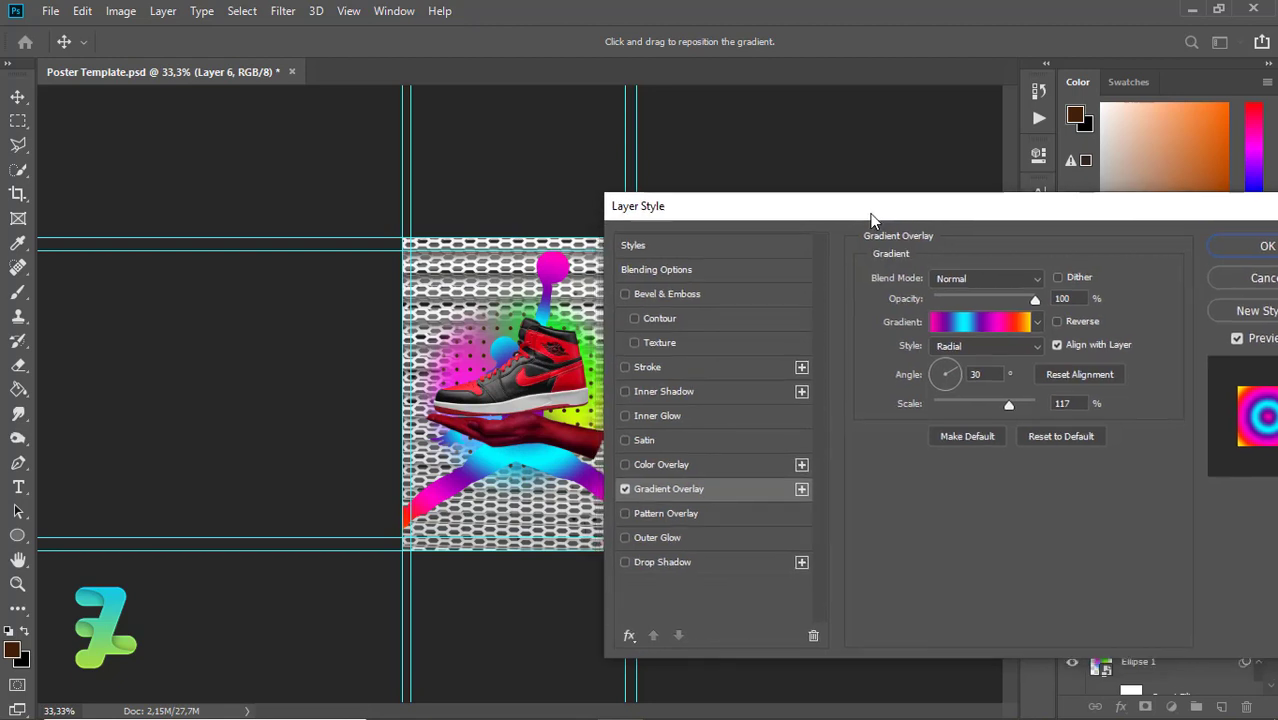
pyautogui.click(1033, 343)
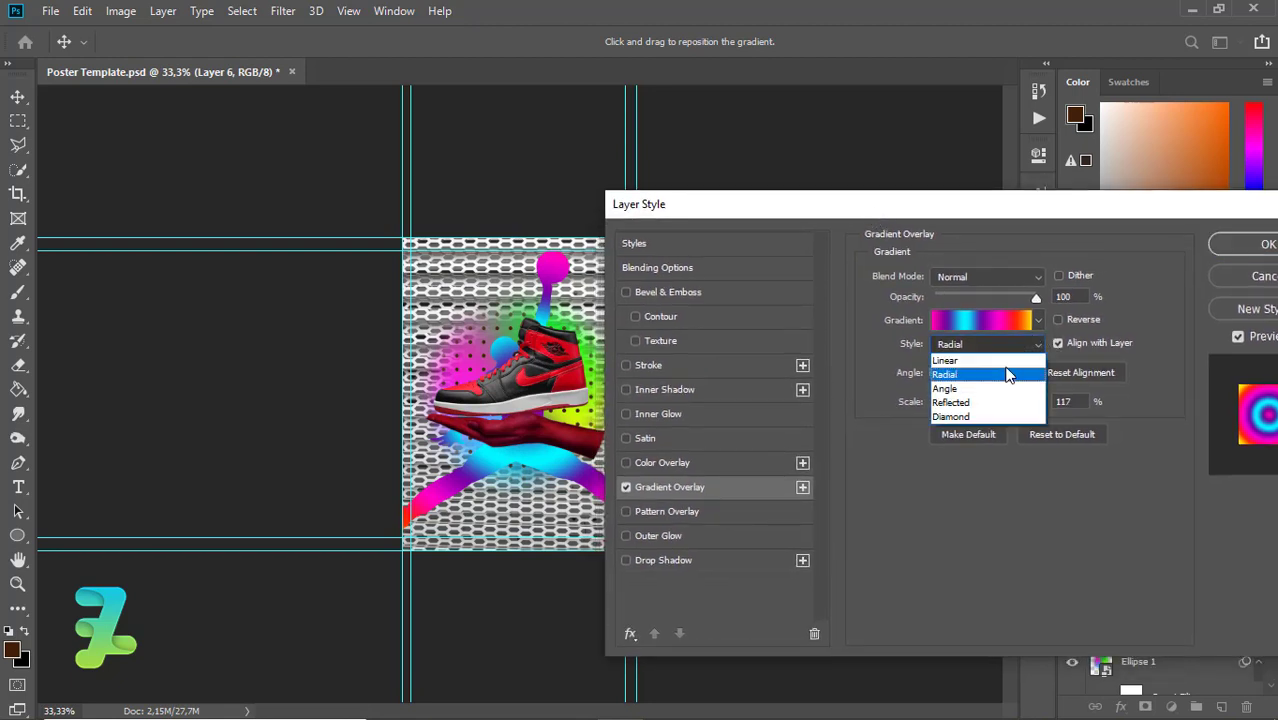
pyautogui.click(1006, 358)
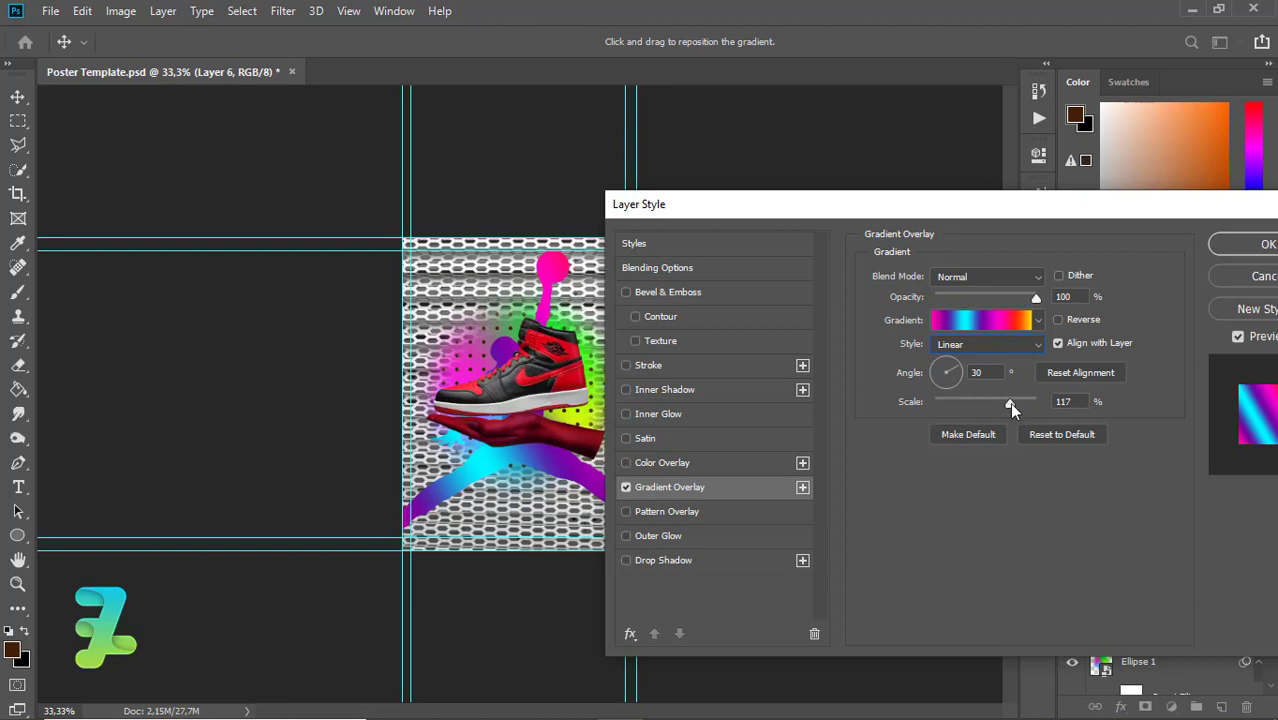
pyautogui.moveTo(1010, 403); pyautogui.dragTo(972, 403)
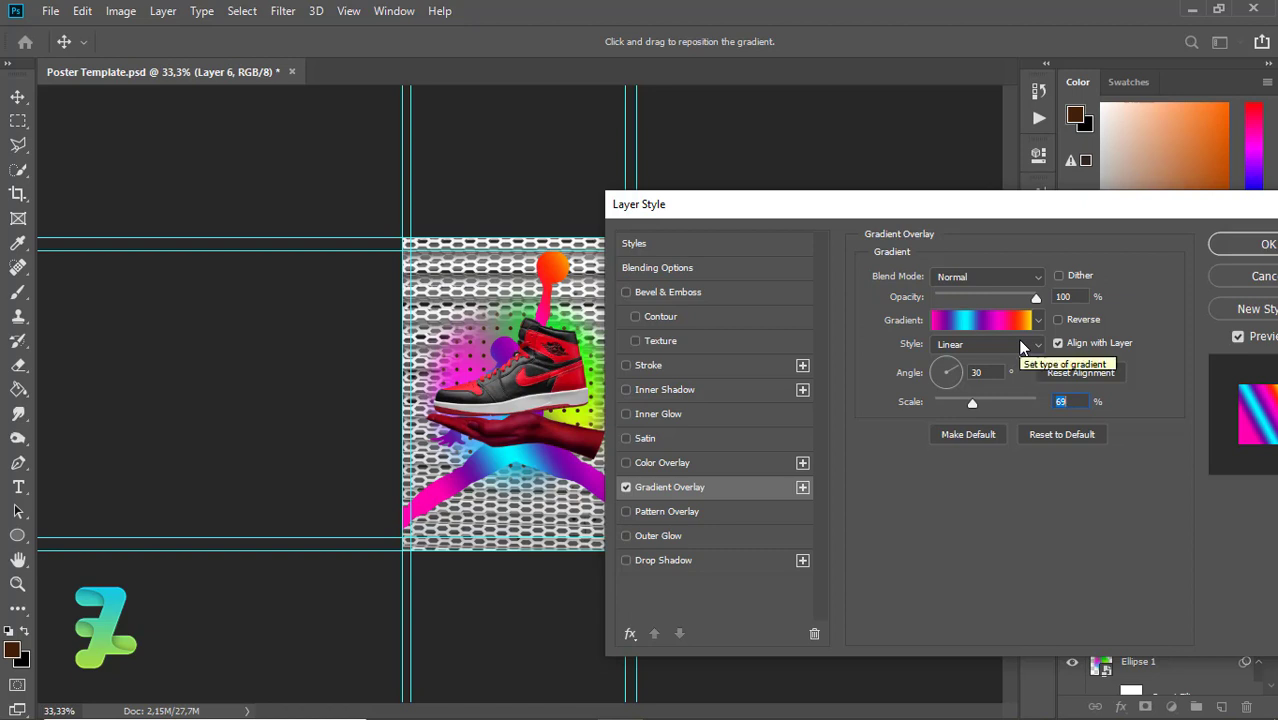
pyautogui.click(933, 367)
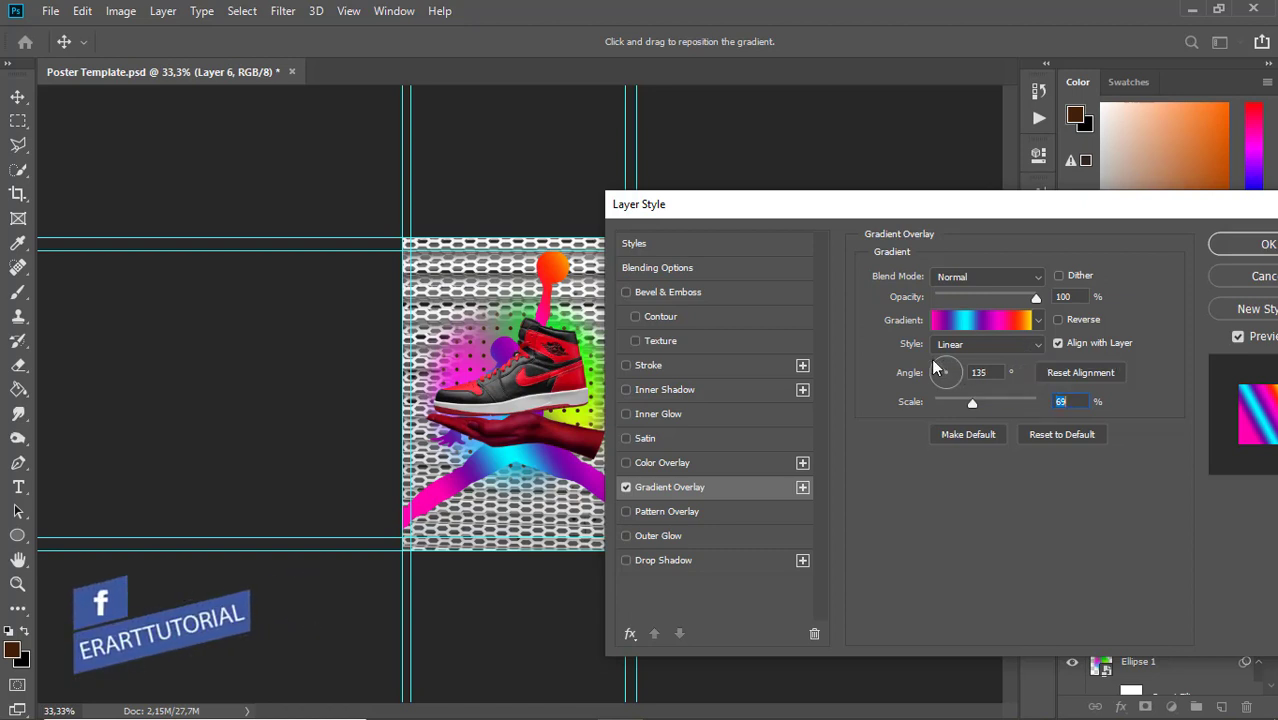
# Adjust the gradient overlay angle to -46° and its scale to 88%.
pyautogui.moveTo(814, 203); pyautogui.dragTo(879, 183)
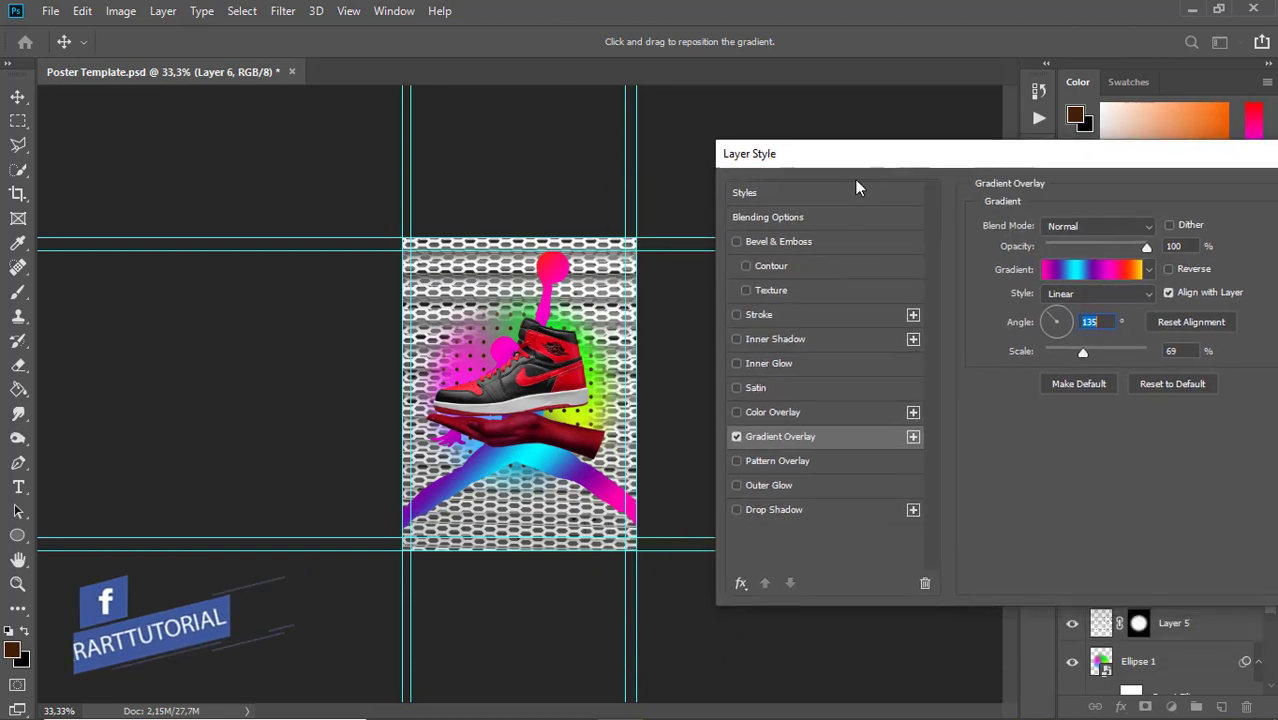
pyautogui.moveTo(1035, 382); pyautogui.dragTo(1016, 380)
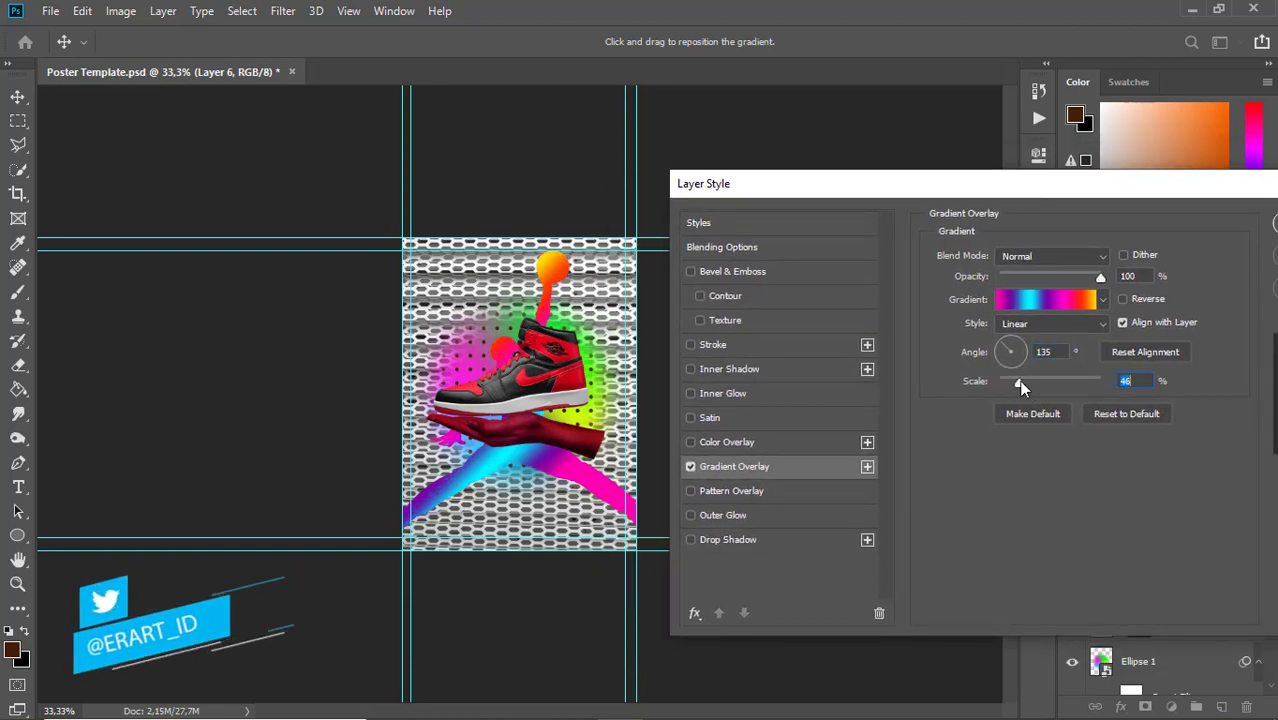
pyautogui.click(1019, 362)
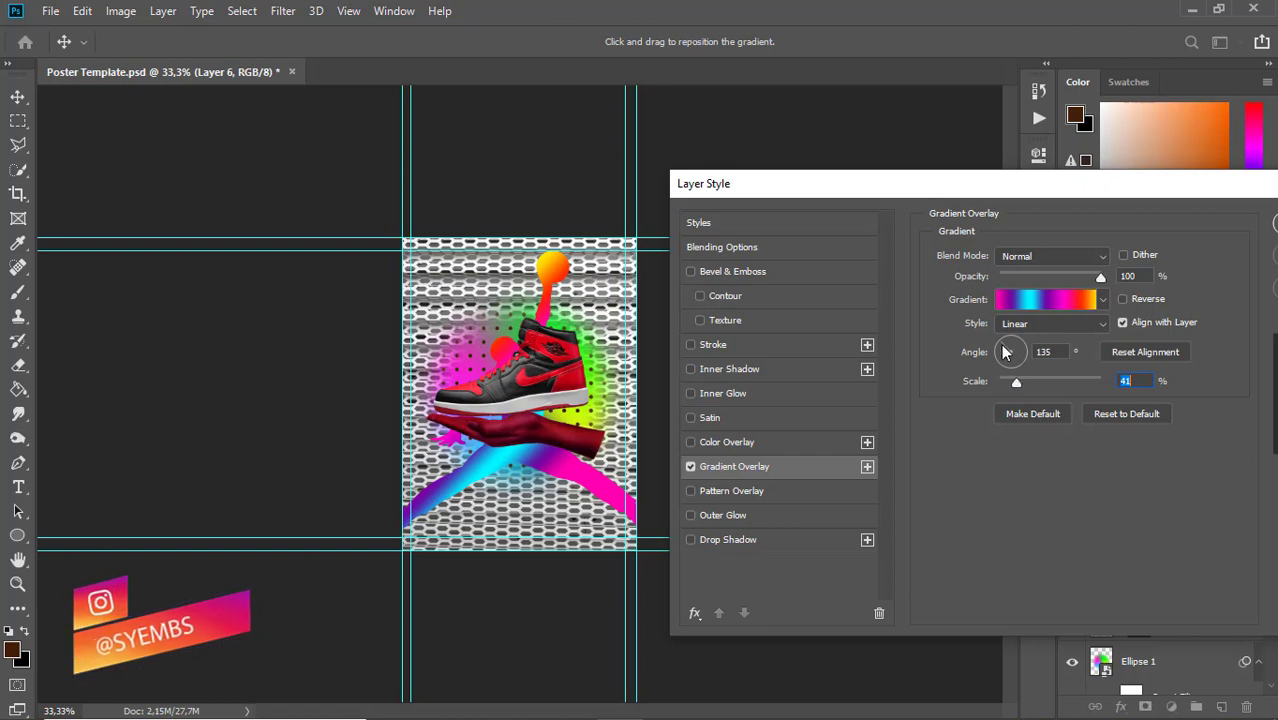
pyautogui.hotkey('shift', 'Tab')
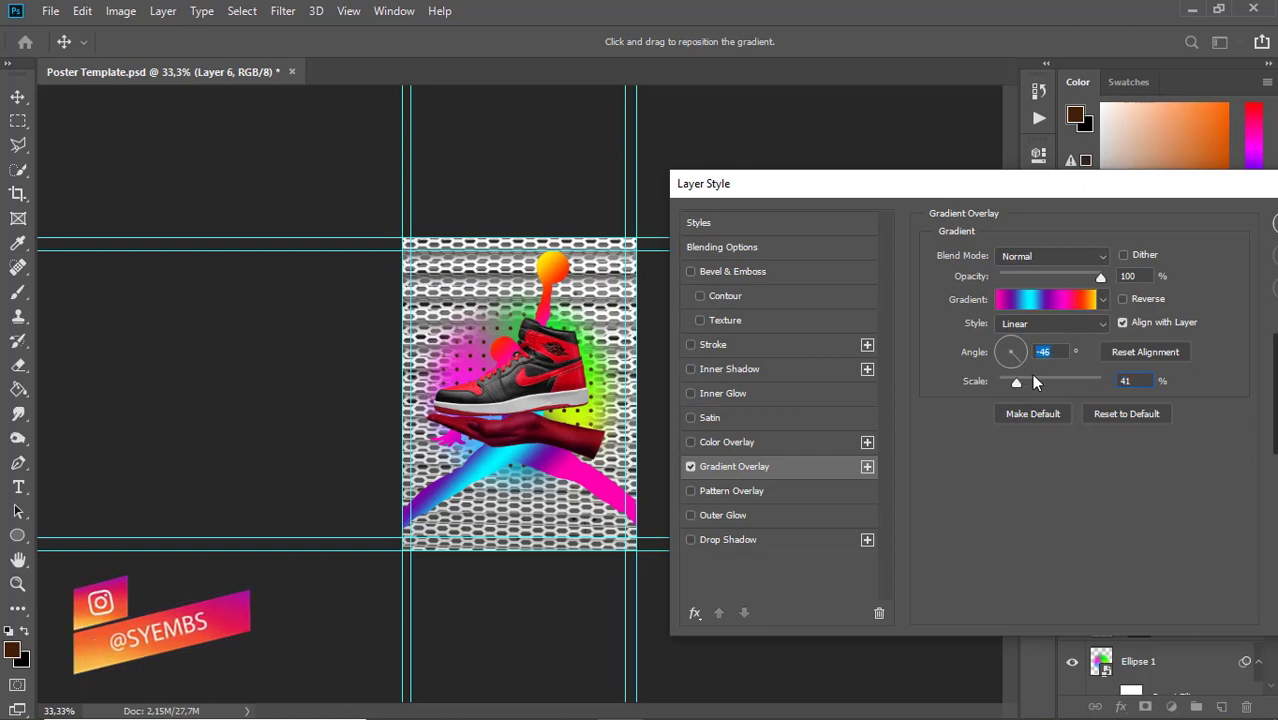
pyautogui.press('Up')
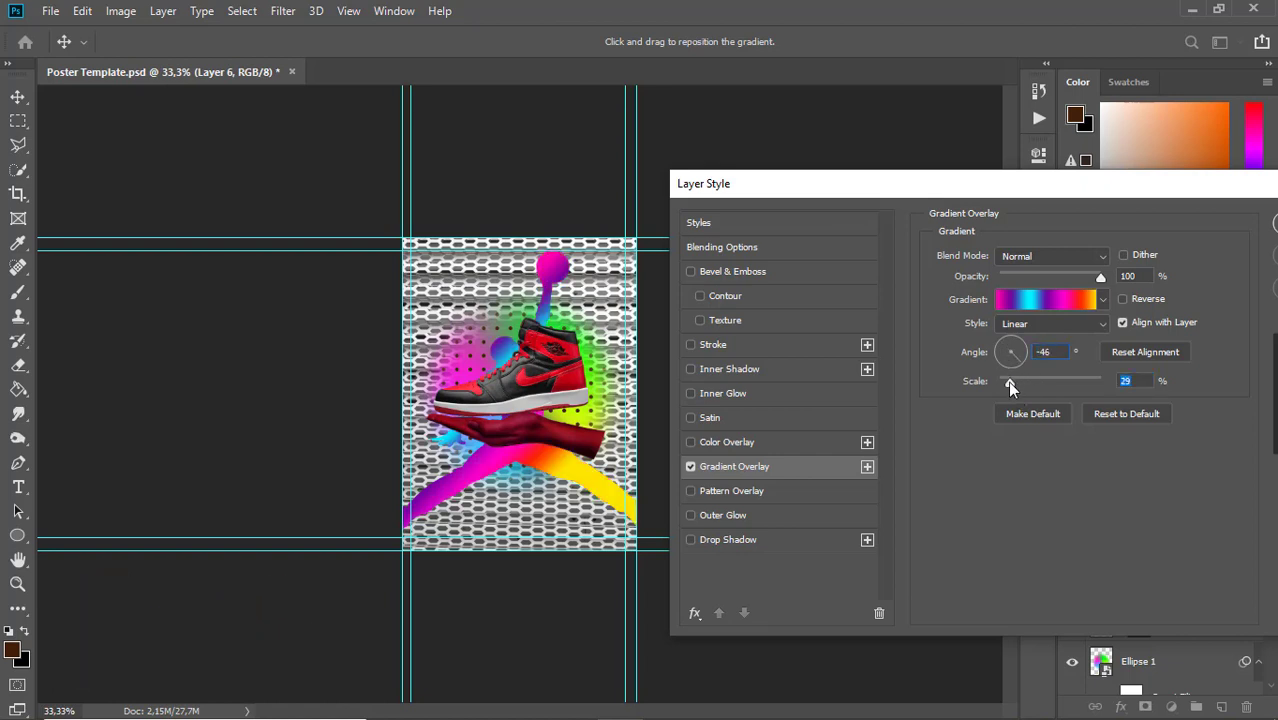
pyautogui.moveTo(1016, 382); pyautogui.dragTo(1051, 382)
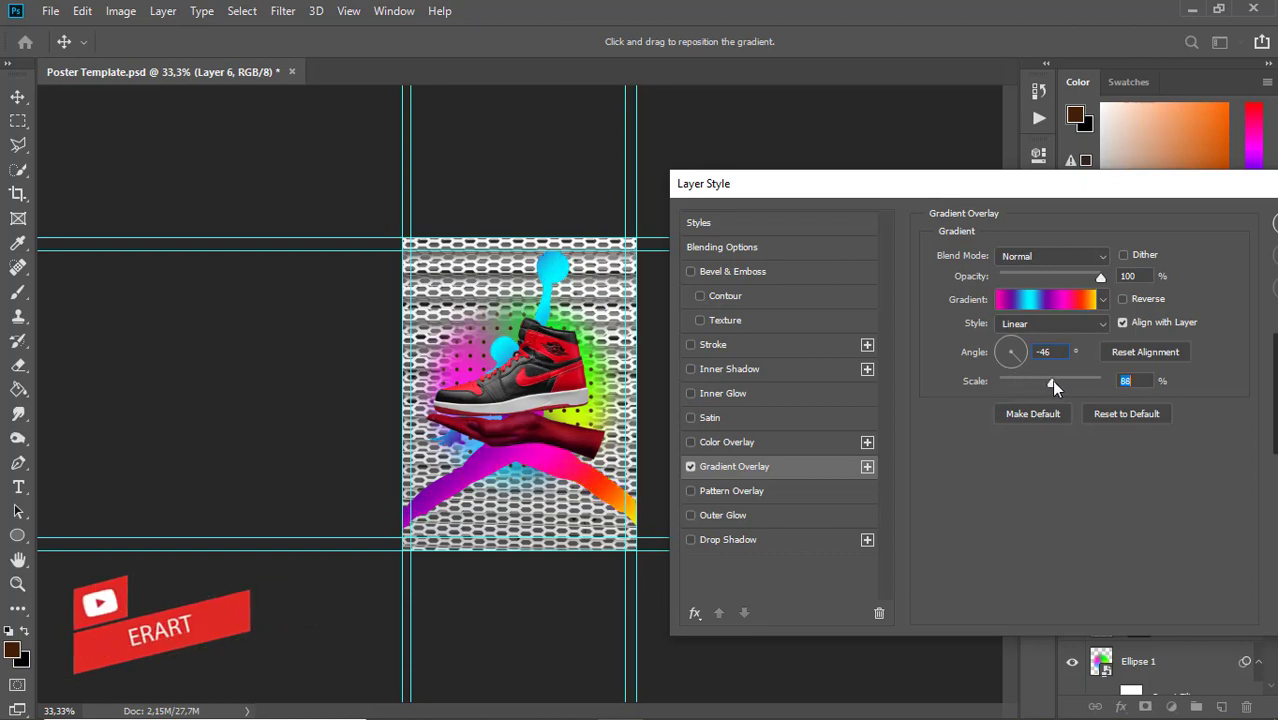
pyautogui.moveTo(1061, 190); pyautogui.dragTo(914, 186)
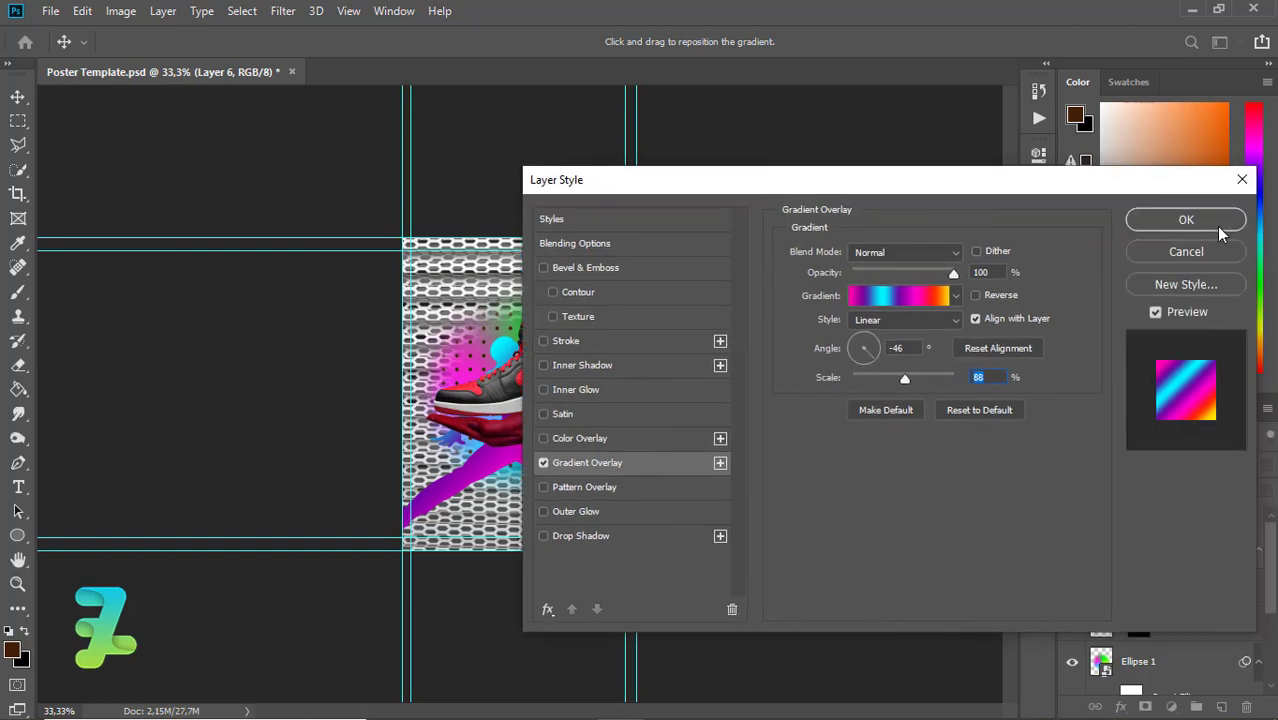
# Shrink the gradient Jumpman to about 70.77% and move it toward the poster bottom.
pyautogui.press('Return')
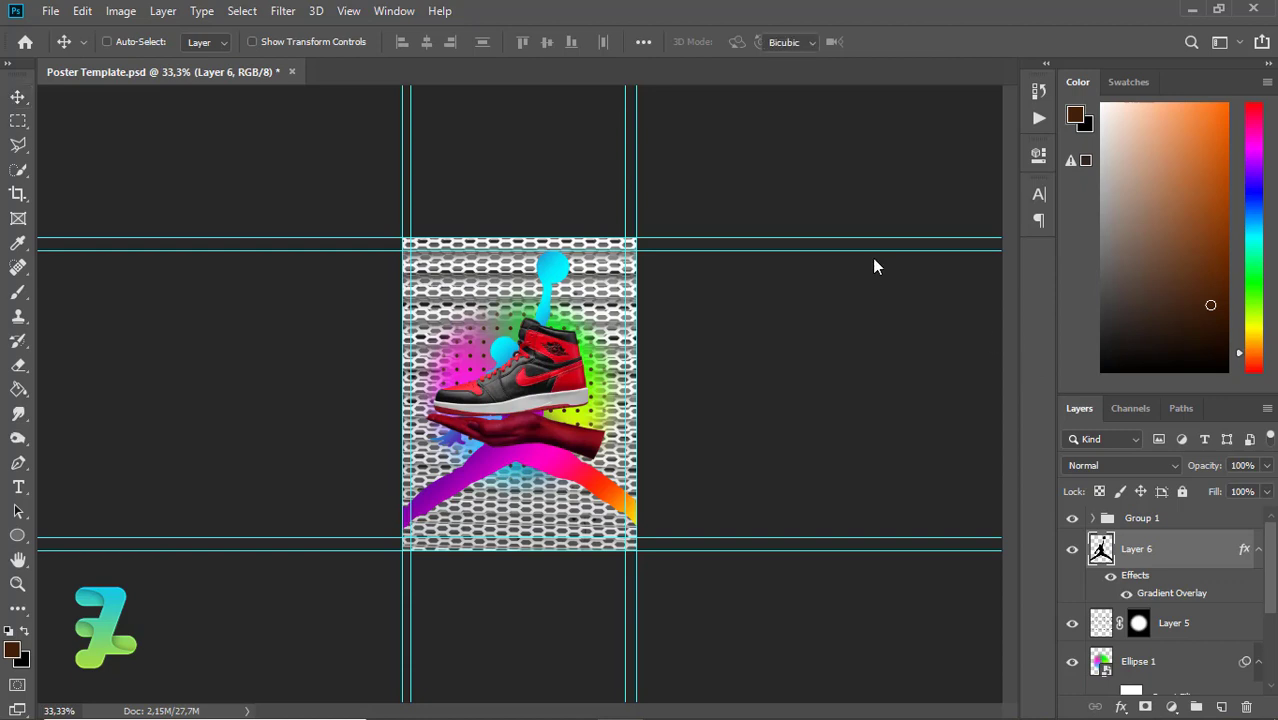
pyautogui.hotkey('ctrl', 't')
pyautogui.moveTo(675, 249)
pyautogui.mouseDown()
pyautogui.moveTo(621, 280)
pyautogui.moveTo(612, 301)
pyautogui.mouseUp()
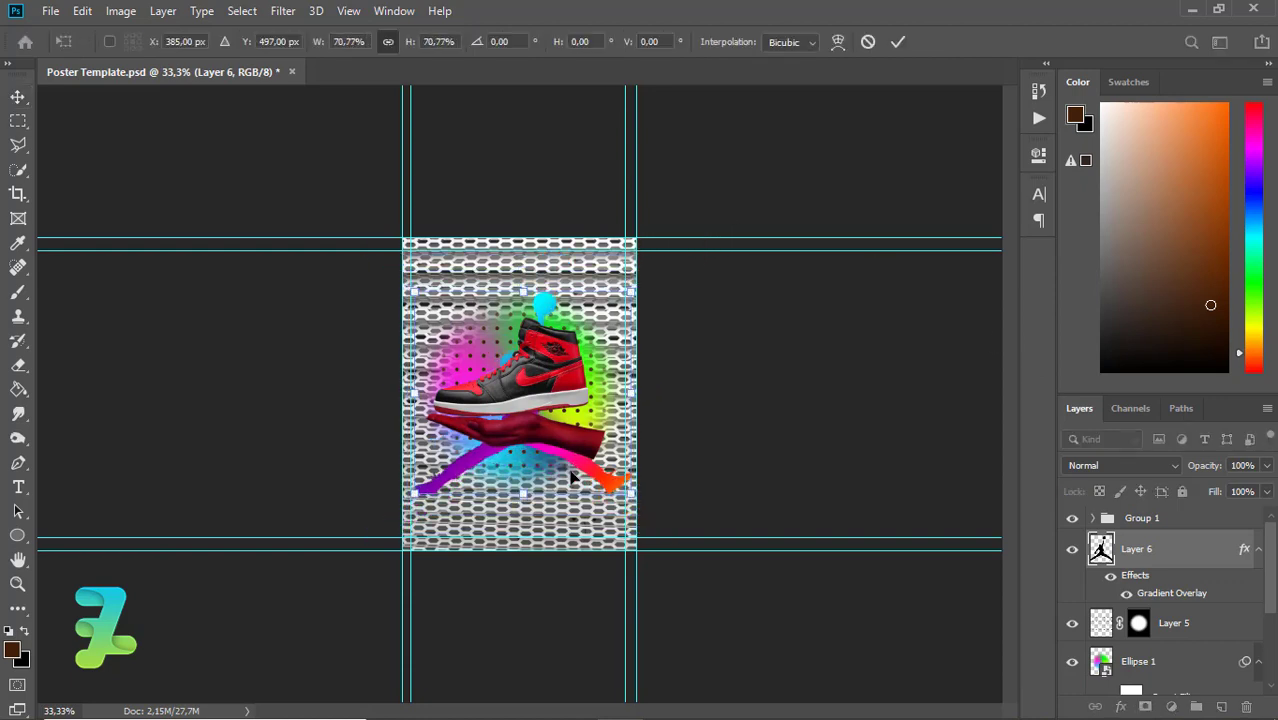
pyautogui.moveTo(572, 478); pyautogui.dragTo(572, 523)
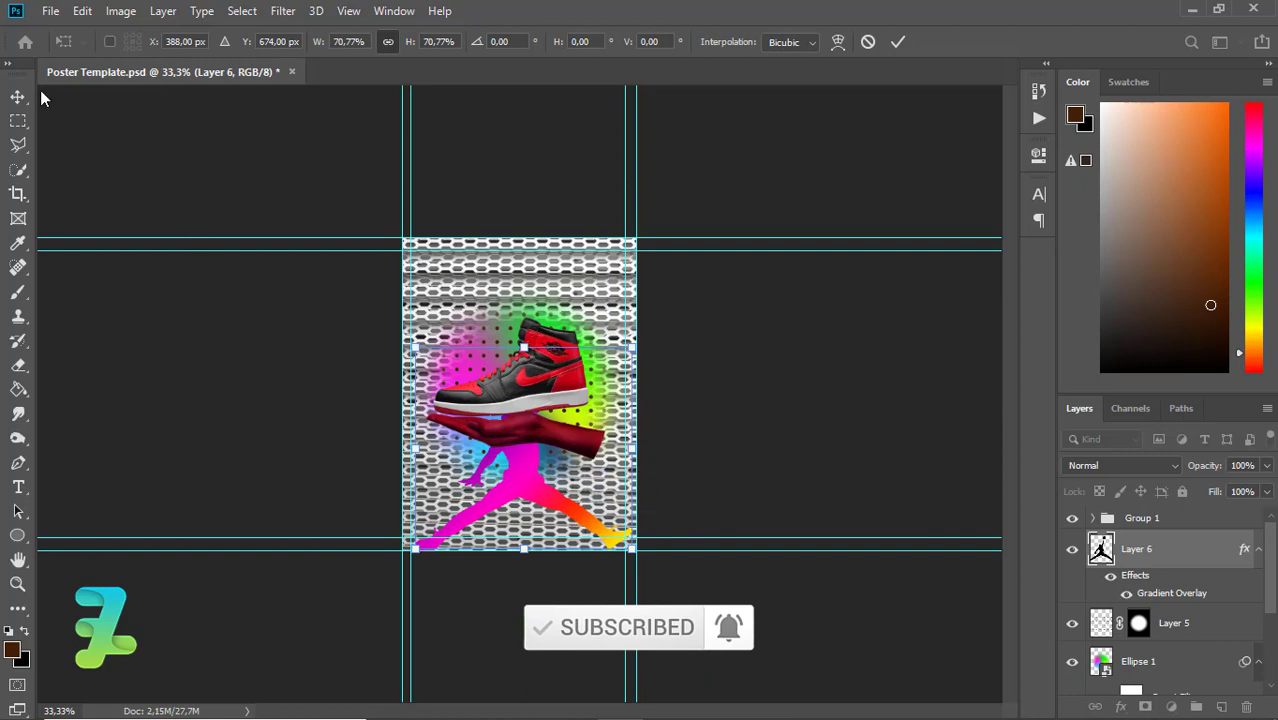
pyautogui.press('Return')
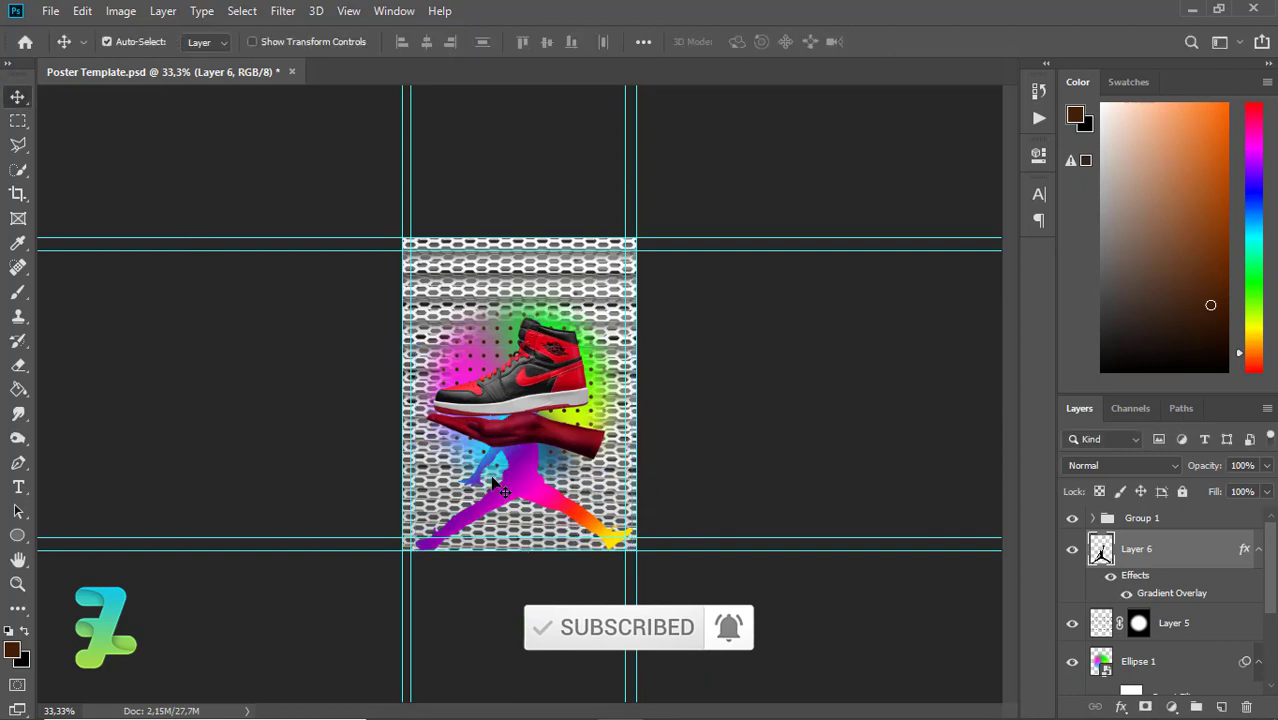
# Duplicate the Jumpman layer and position the copy higher behind the sneaker.
pyautogui.hotkey('ctrl', 'j')
pyautogui.moveTo(516, 432); pyautogui.dragTo(517, 341)
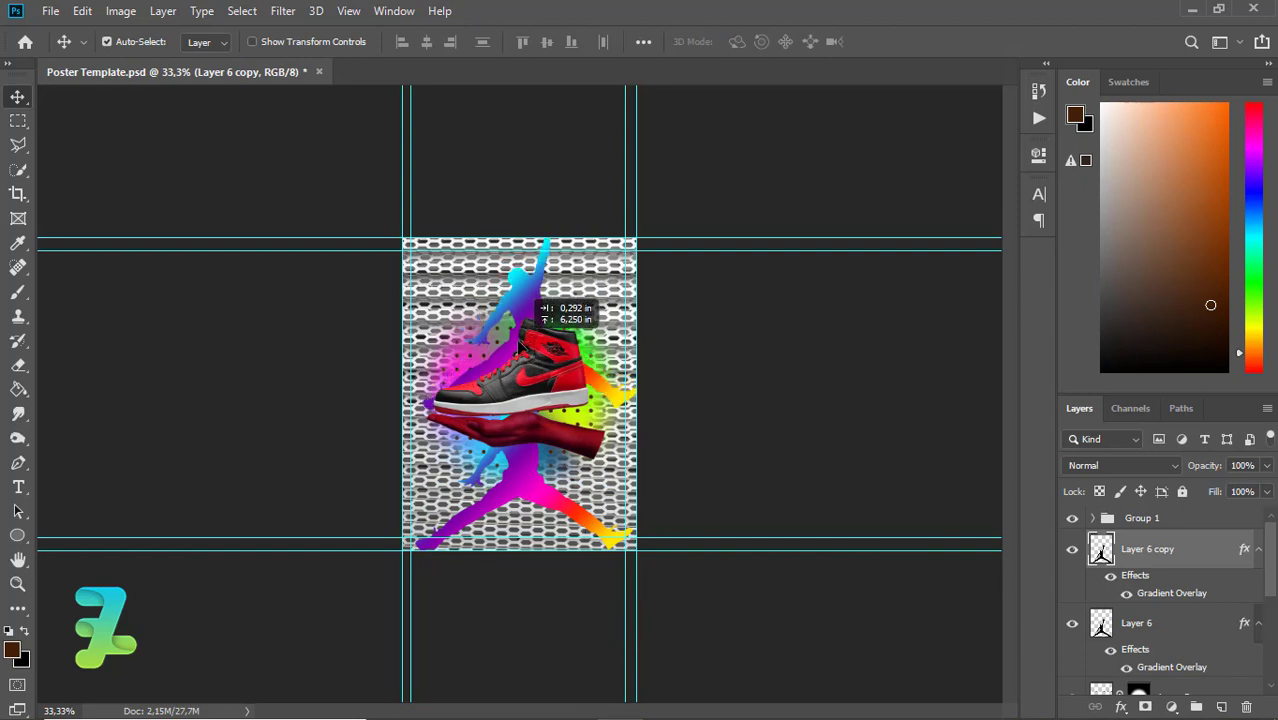
pyautogui.moveTo(518, 340); pyautogui.dragTo(521, 338)
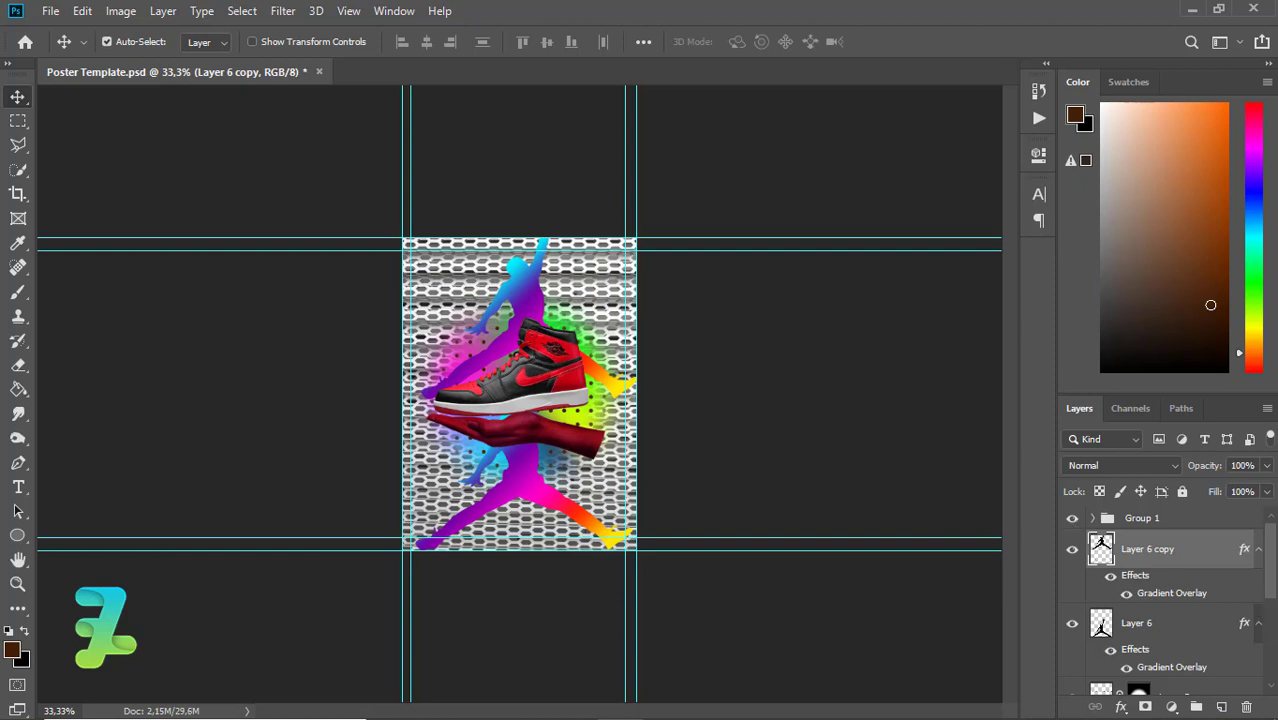
pyautogui.scroll(-5, 1166, 624)
# Add a new Layer 7 above Layer 2 and set the brush colour to near-black #0e0e0e.
pyautogui.click(1150, 637)
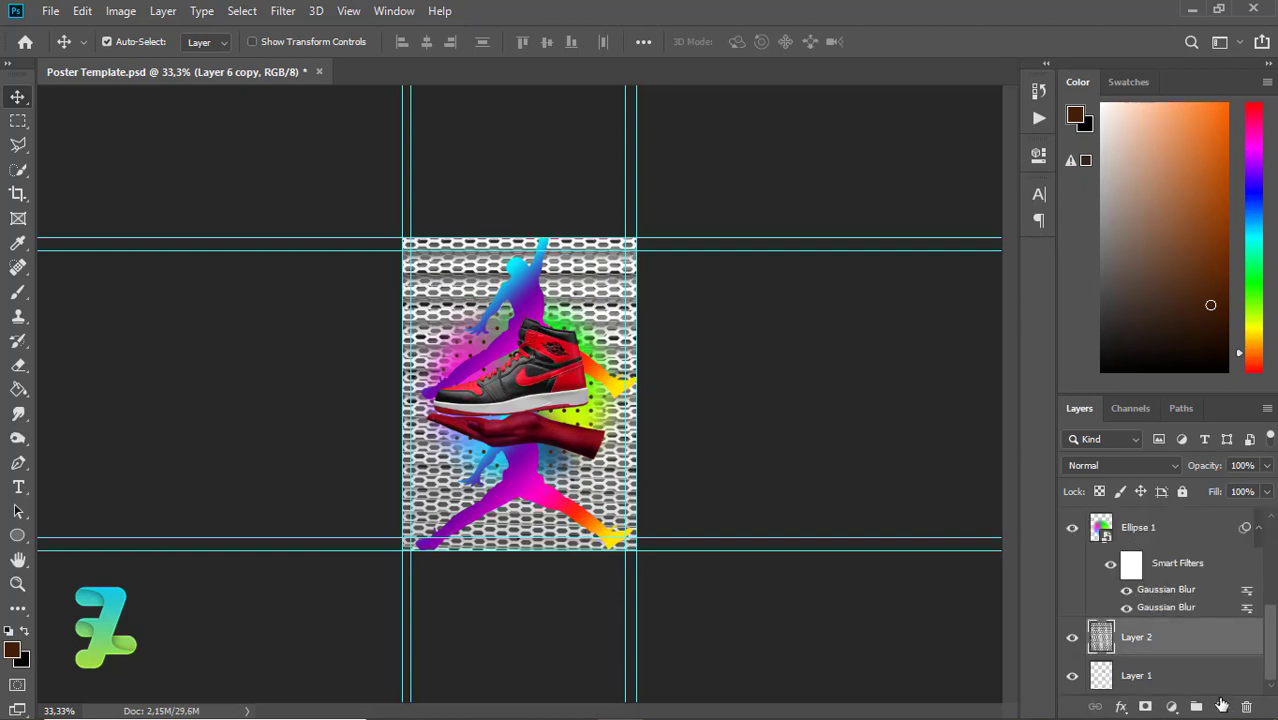
pyautogui.click(1222, 707)
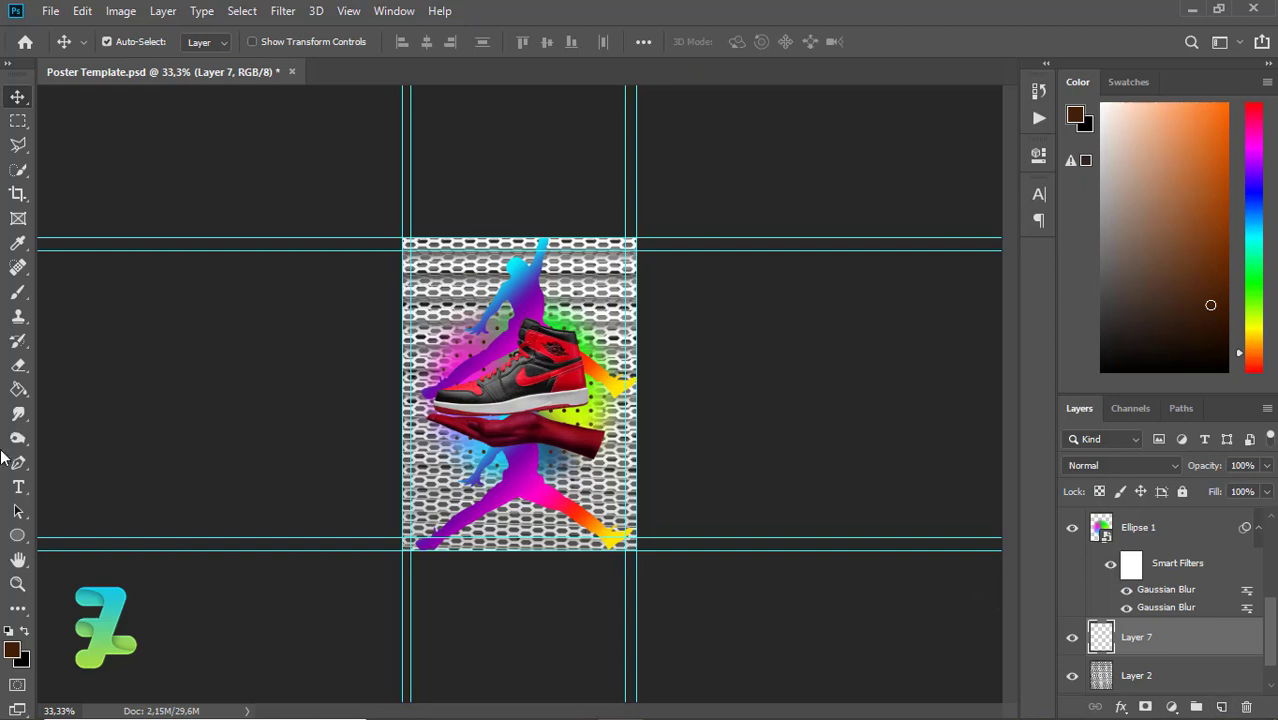
pyautogui.click(18, 291)
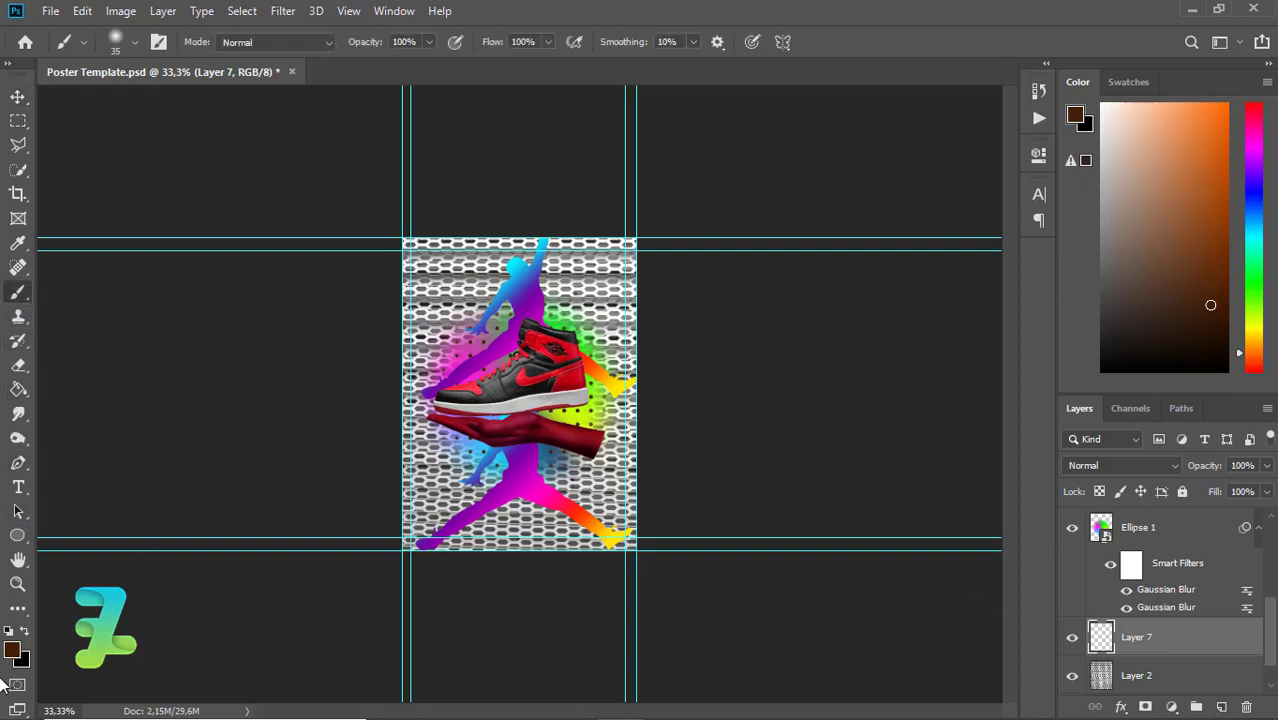
pyautogui.click(25, 636)
pyautogui.click(12, 648)
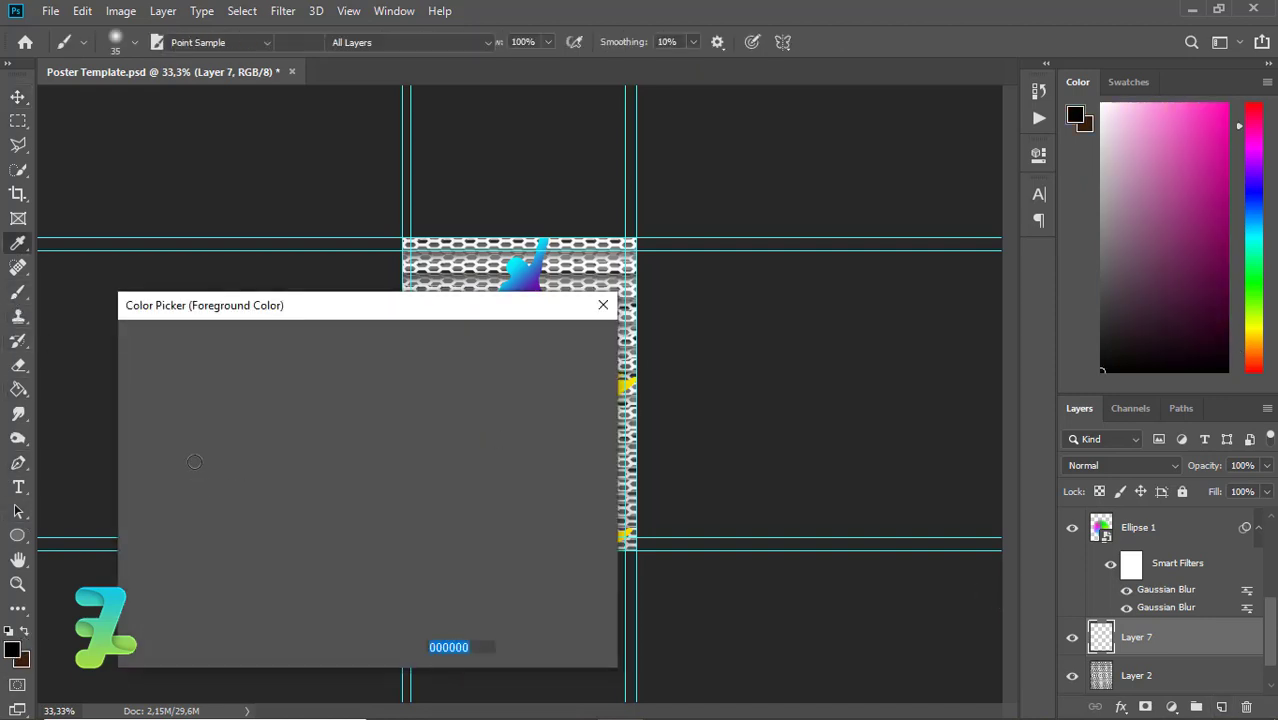
pyautogui.moveTo(135, 508); pyautogui.dragTo(128, 575)
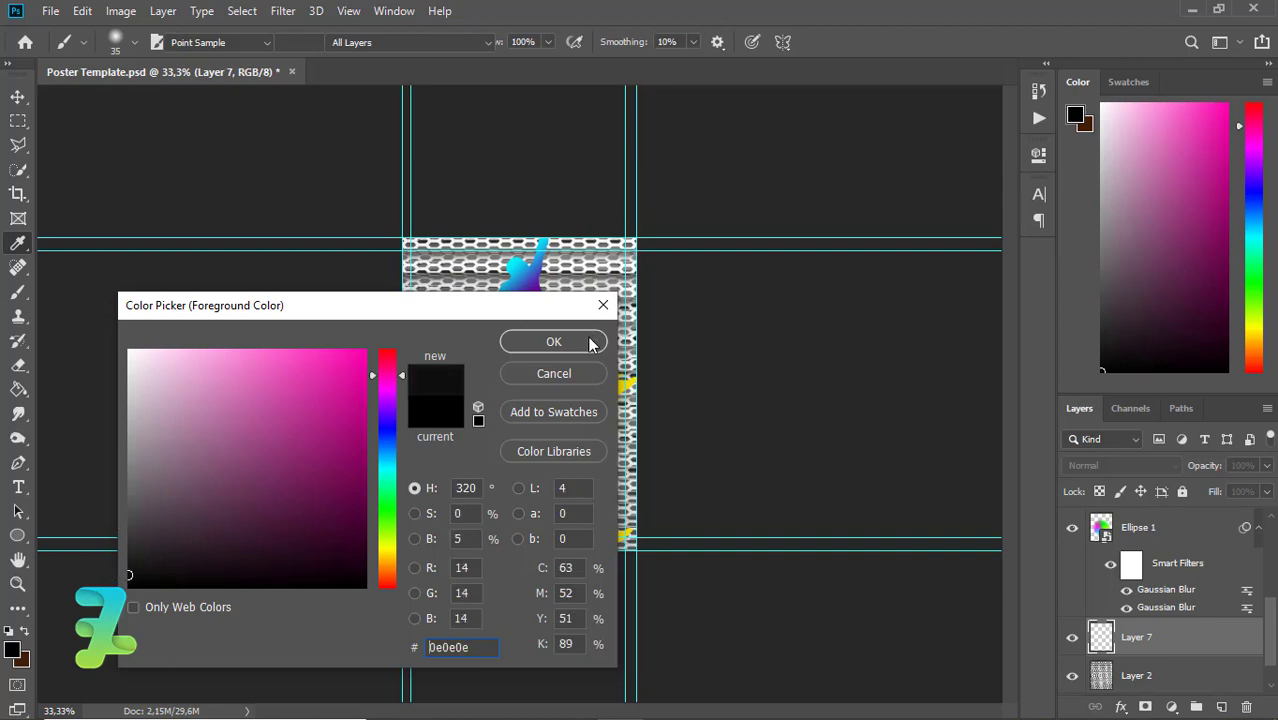
pyautogui.press('Return')
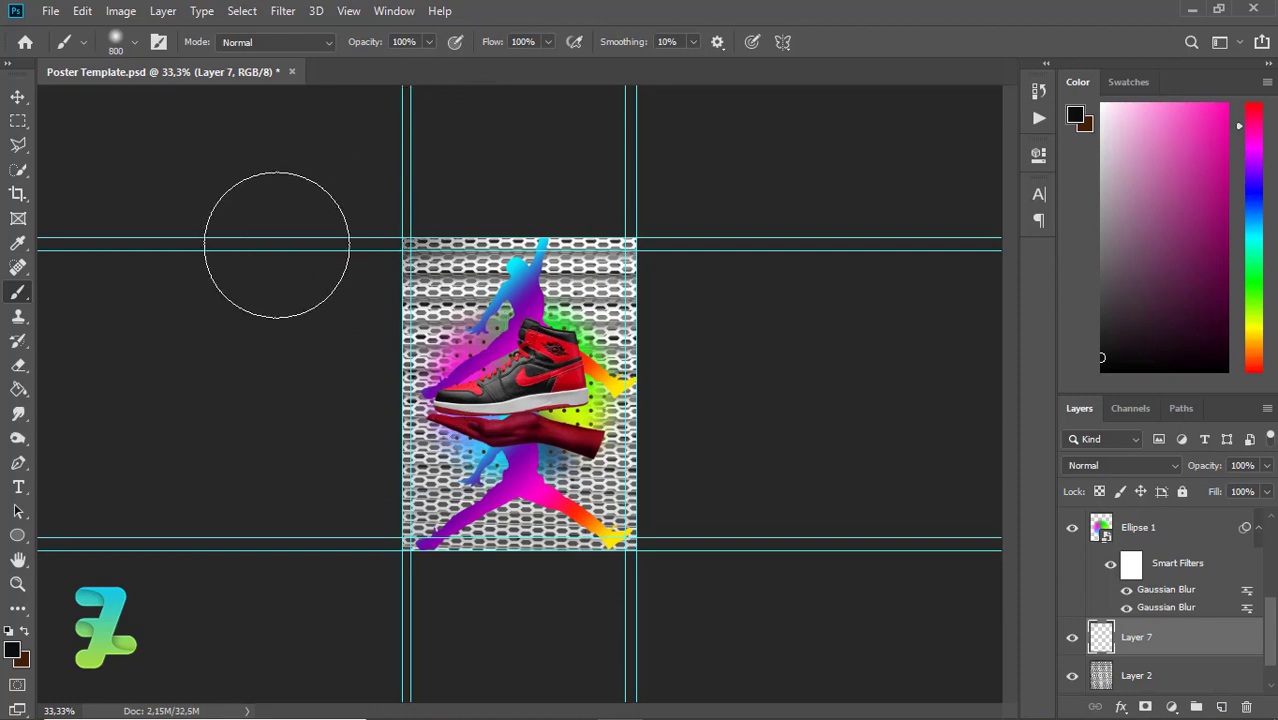
# Paint soft near-black strokes with a large brush along the poster's left and right edges.
pyautogui.press(']')
pyautogui.press(']')
pyautogui.press(']')
pyautogui.press(']')
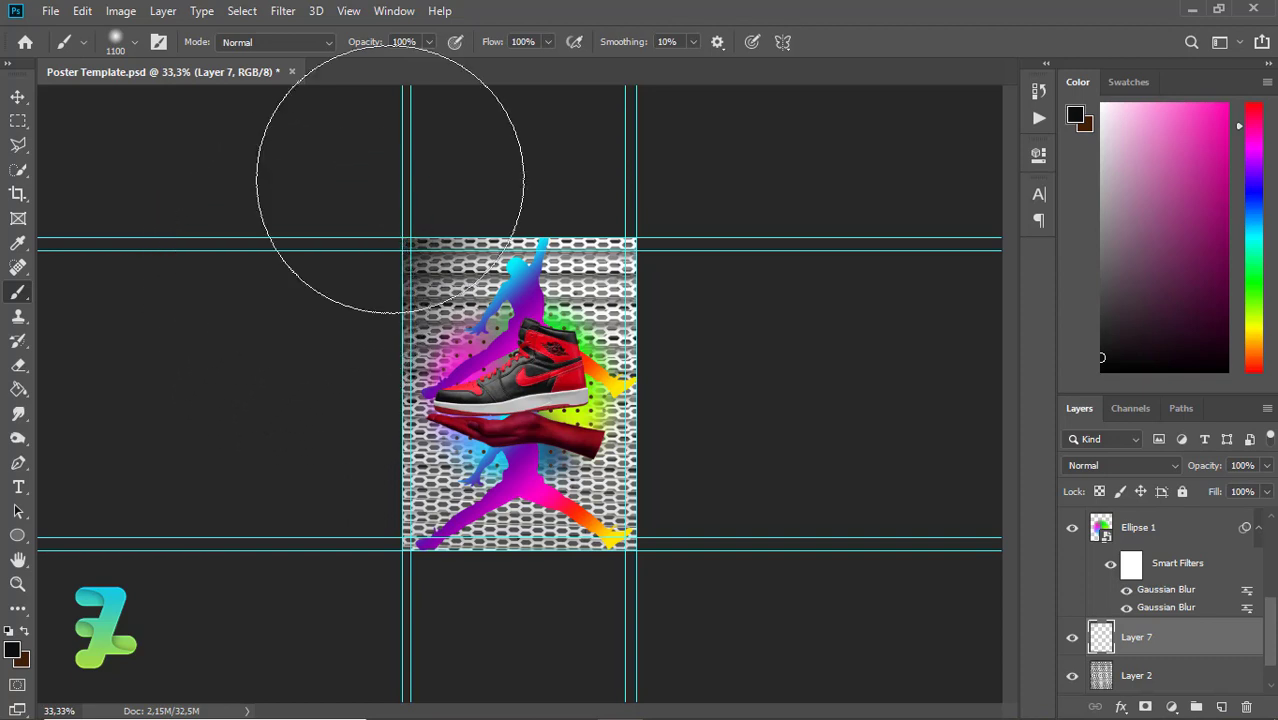
pyautogui.click(500, 130)
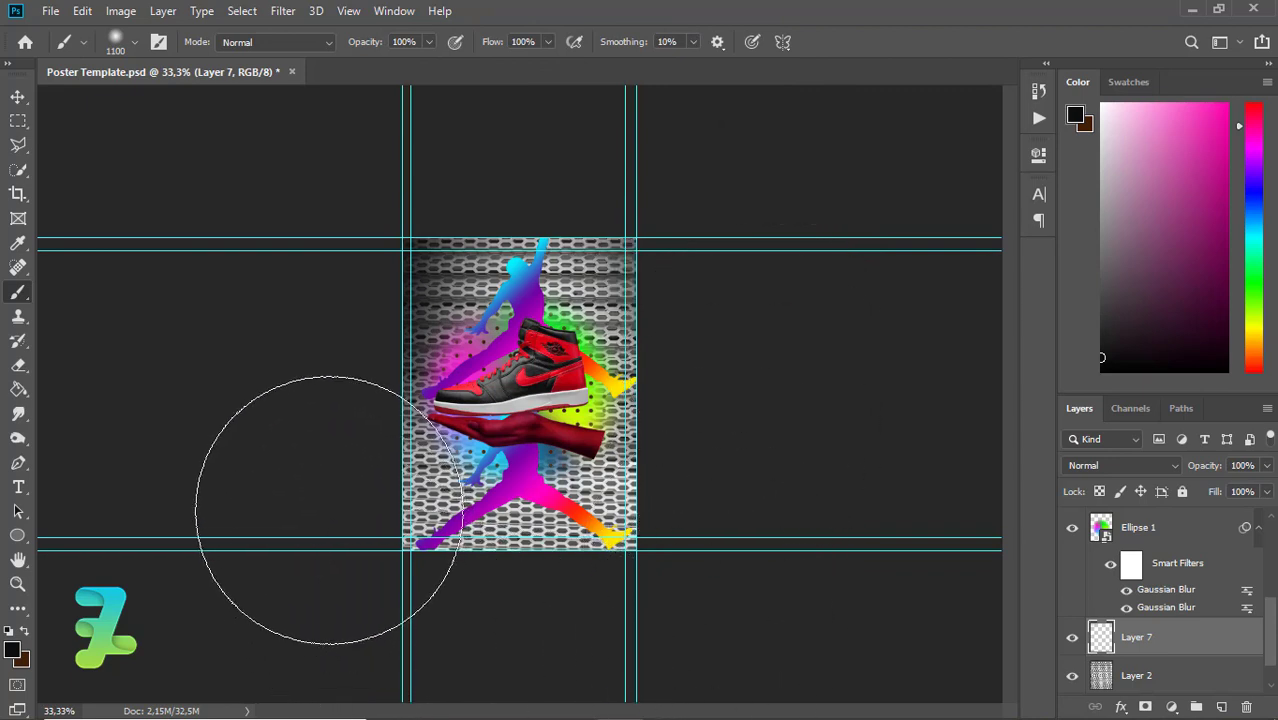
pyautogui.click(312, 500)
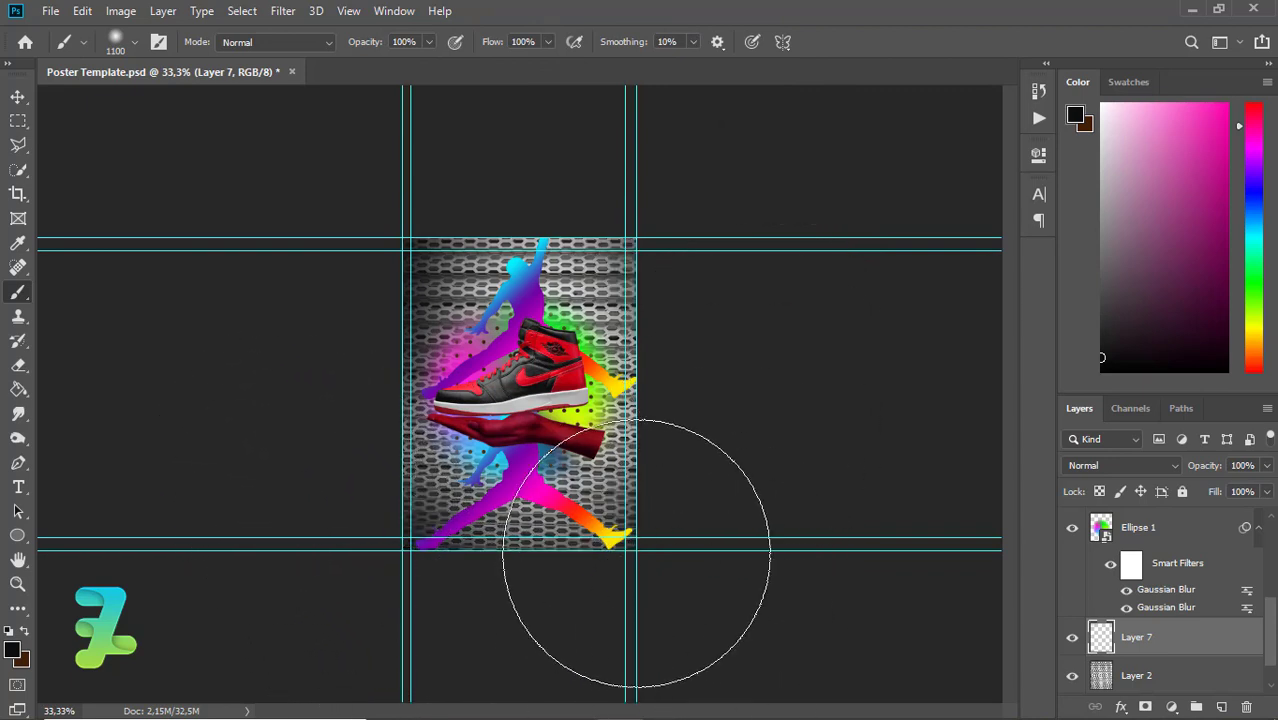
pyautogui.click(740, 400)
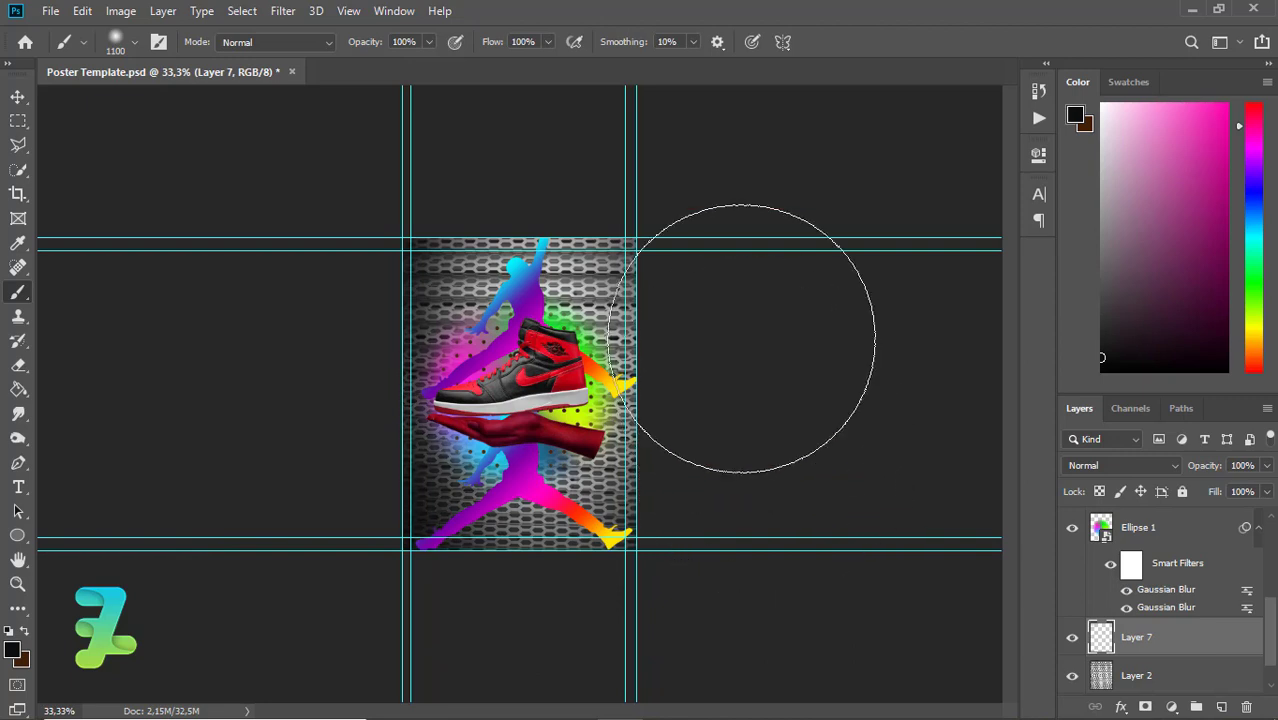
pyautogui.click(741, 436)
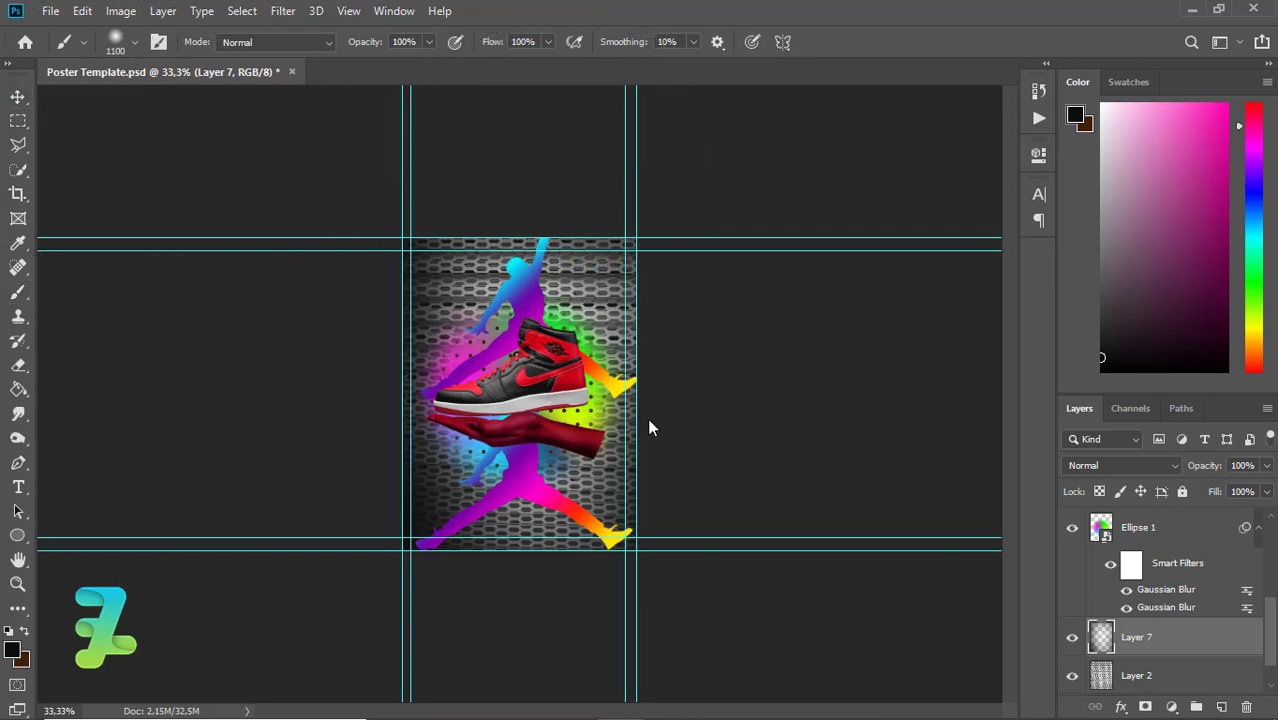
# Lower Layer 7's opacity to 73%.
pyautogui.press('v')
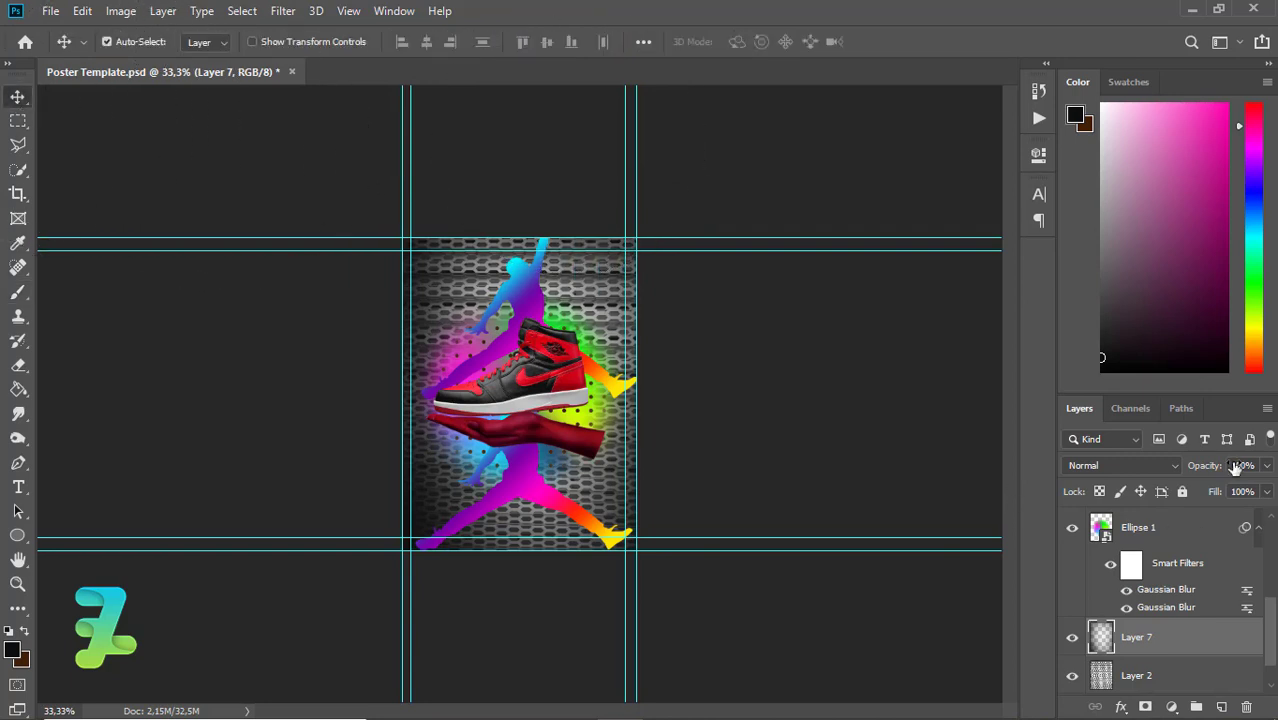
pyautogui.click(1266, 466)
pyautogui.moveTo(1243, 497); pyautogui.dragTo(1241, 495)
pyautogui.click(1178, 706)
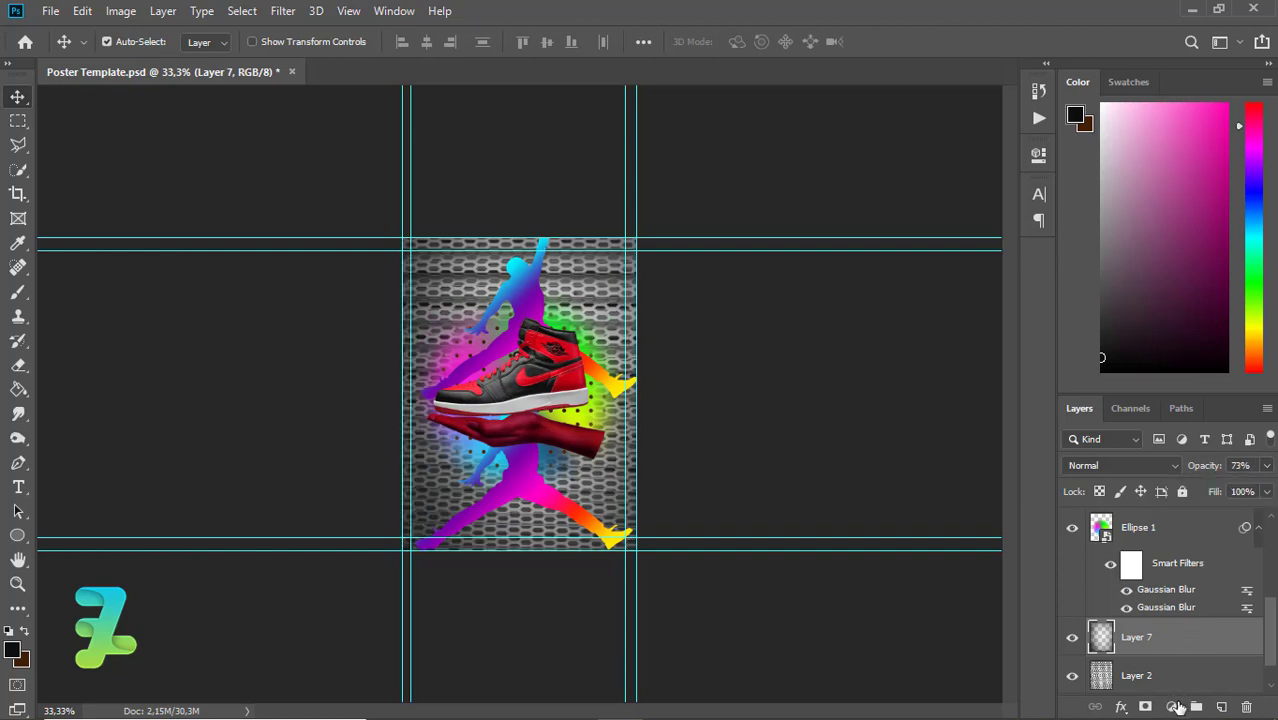
# Add a Color Balance adjustment above Layer 2 with midtones -43, -28, -35.
pyautogui.click(1136, 675)
pyautogui.click(1173, 706)
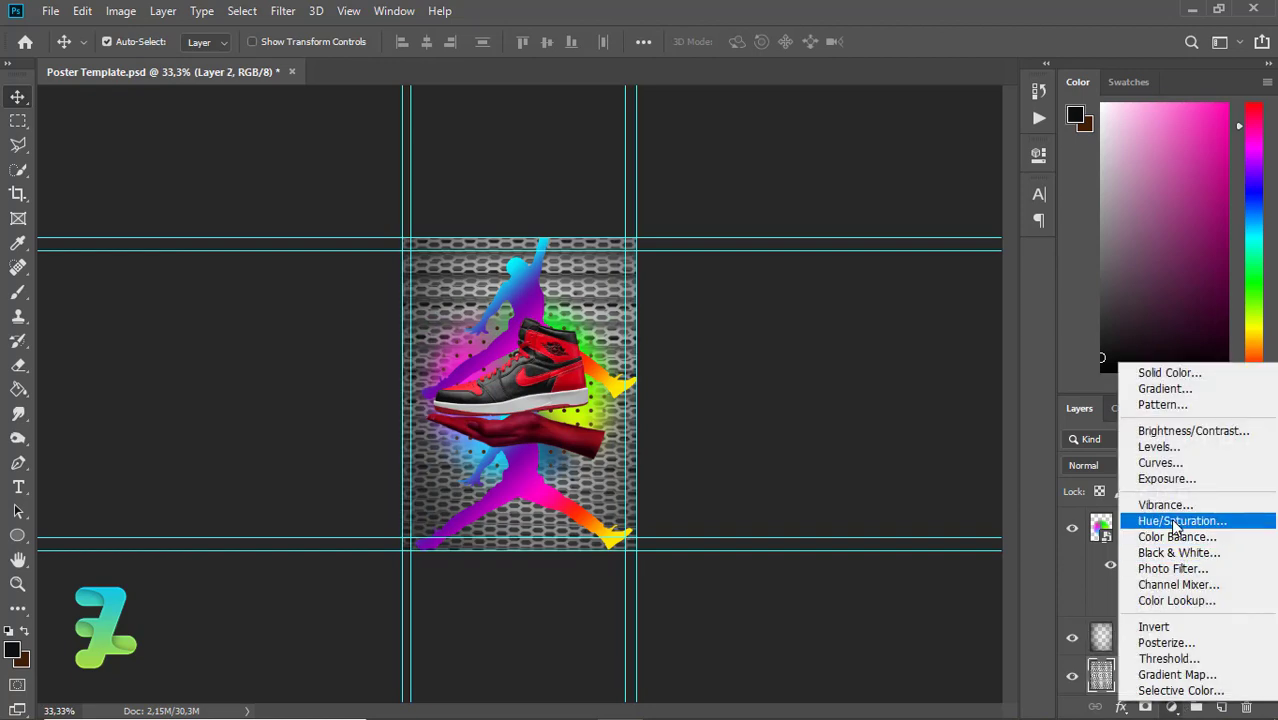
pyautogui.click(1177, 537)
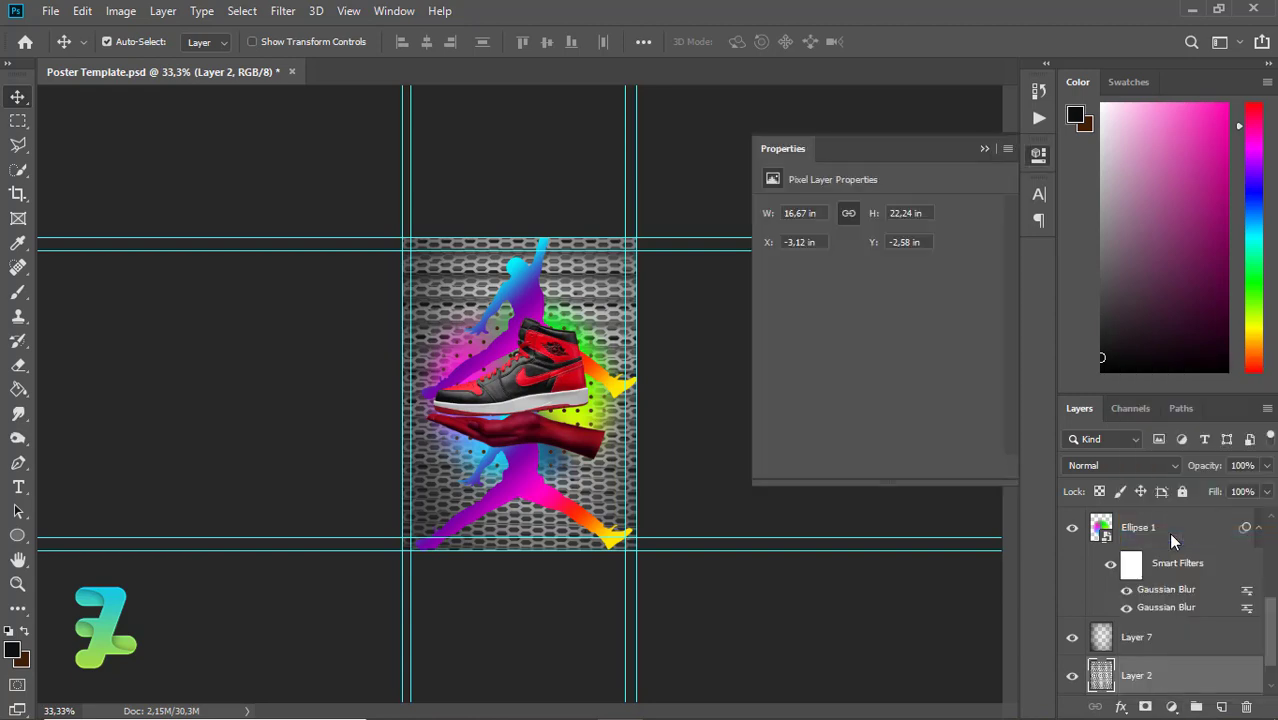
pyautogui.moveTo(853, 252)
pyautogui.mouseDown()
pyautogui.moveTo(814, 252)
pyautogui.moveTo(893, 316)
pyautogui.moveTo(798, 319)
pyautogui.mouseUp()
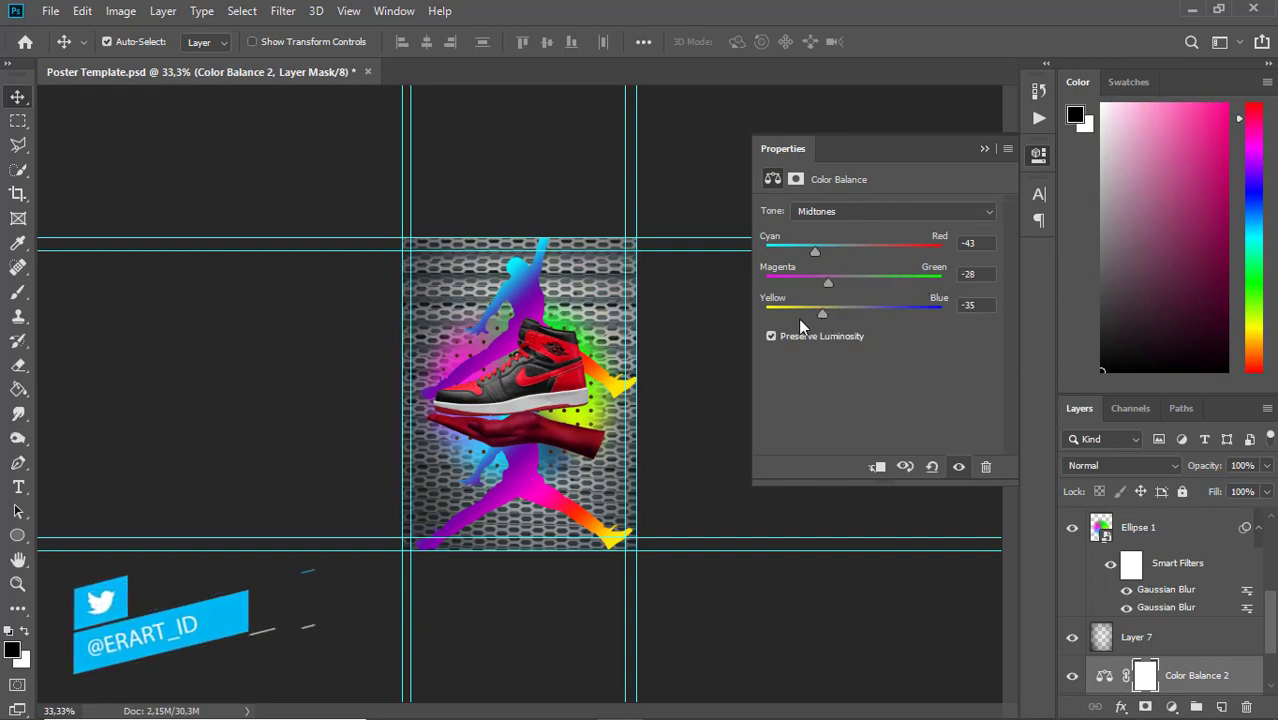
pyautogui.click(983, 149)
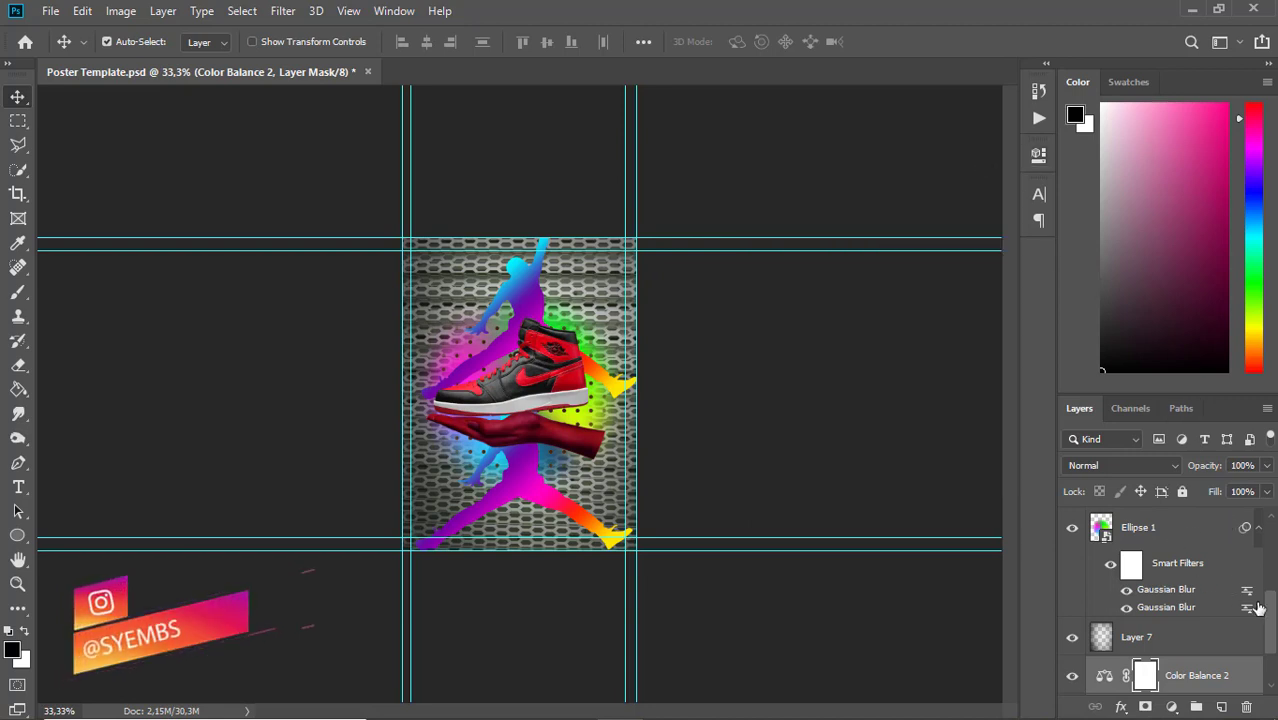
# Add a Levels adjustment above the sneaker layer (Layer 4) inside Group 1.
pyautogui.scroll(4, 1250, 600)
pyautogui.scroll(2, 1230, 560)
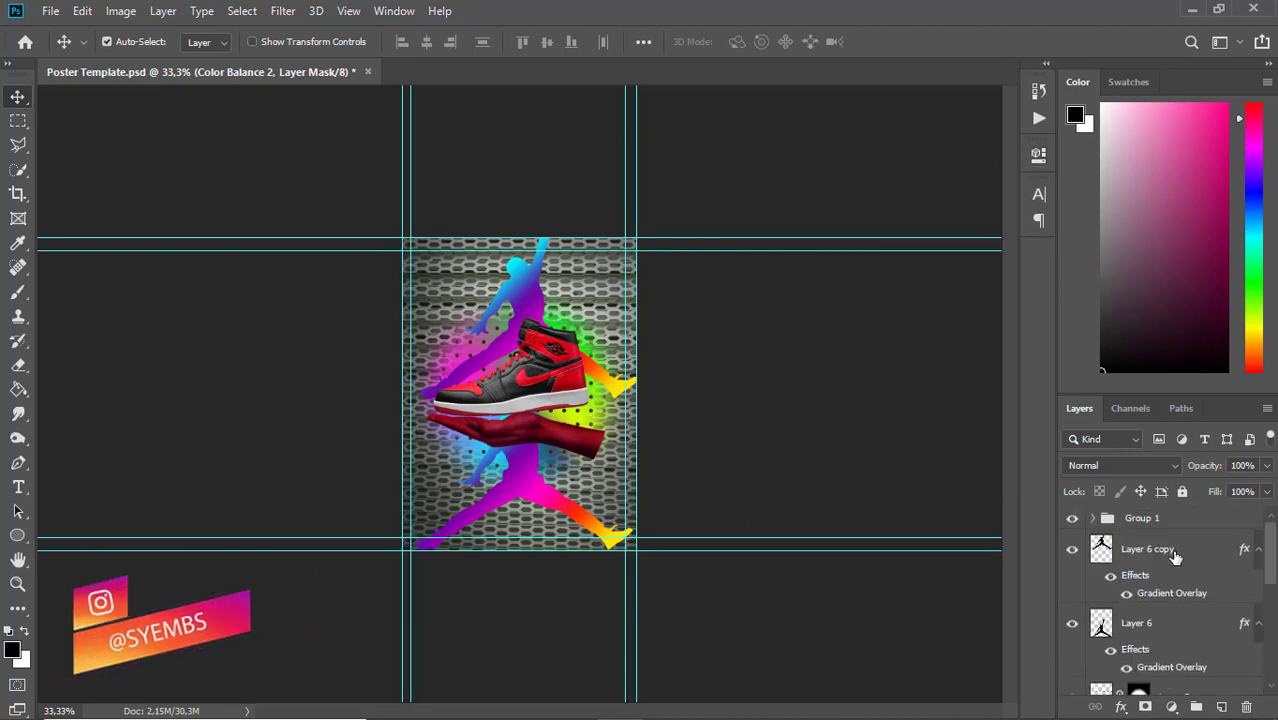
pyautogui.click(1092, 518)
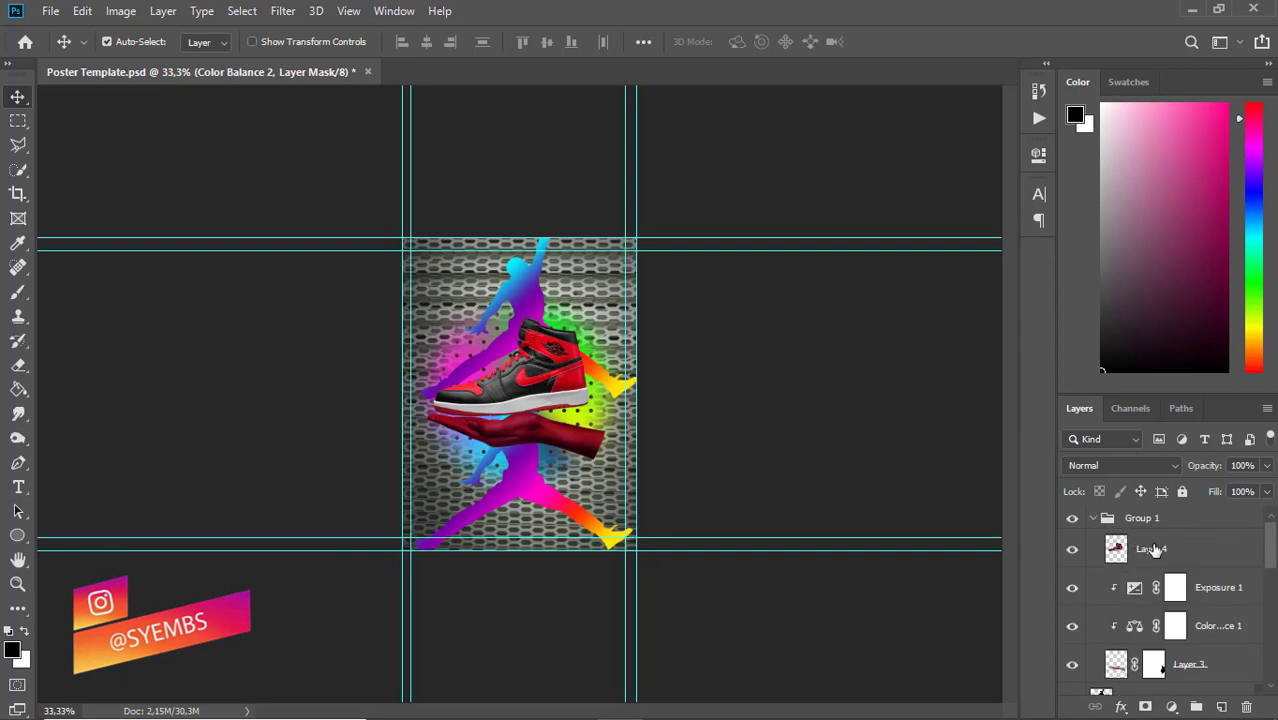
pyautogui.click(1152, 549)
pyautogui.click(1171, 707)
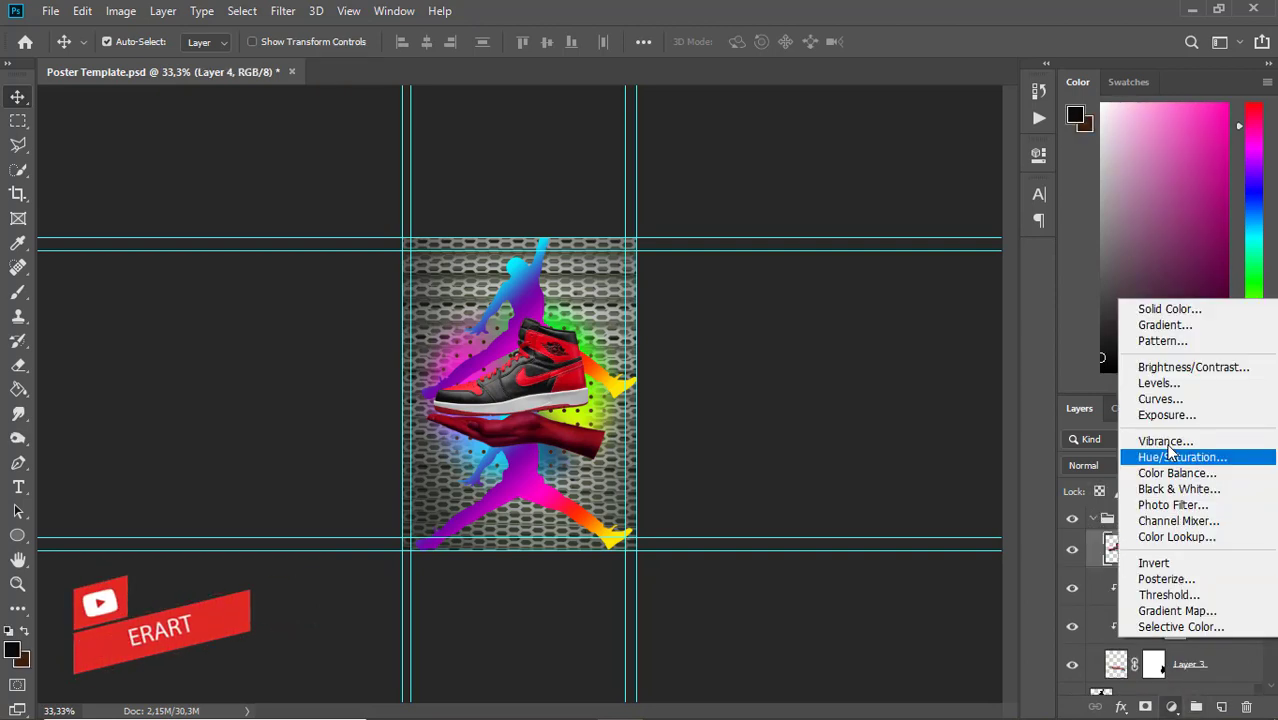
pyautogui.click(1160, 384)
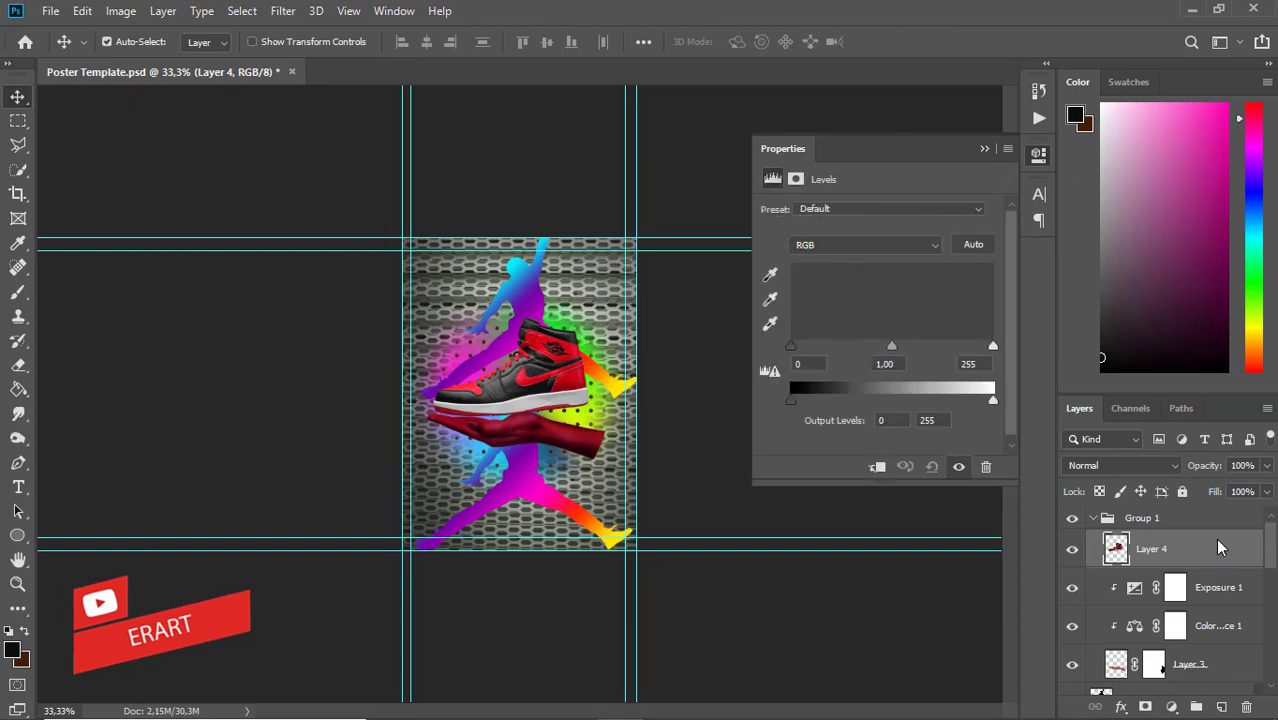
# Clip Levels 1 to the sneaker, with gamma 1.23 and white point 238.
pyautogui.rightClick(1219, 544)
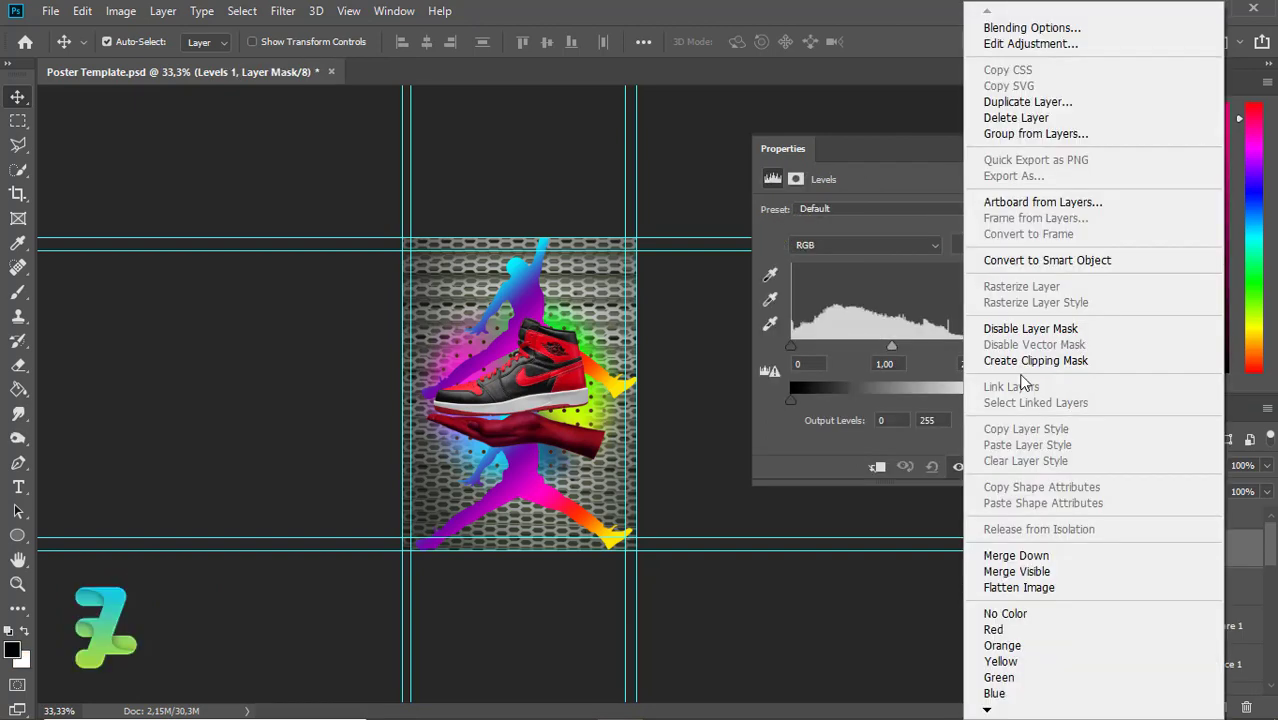
pyautogui.click(1035, 361)
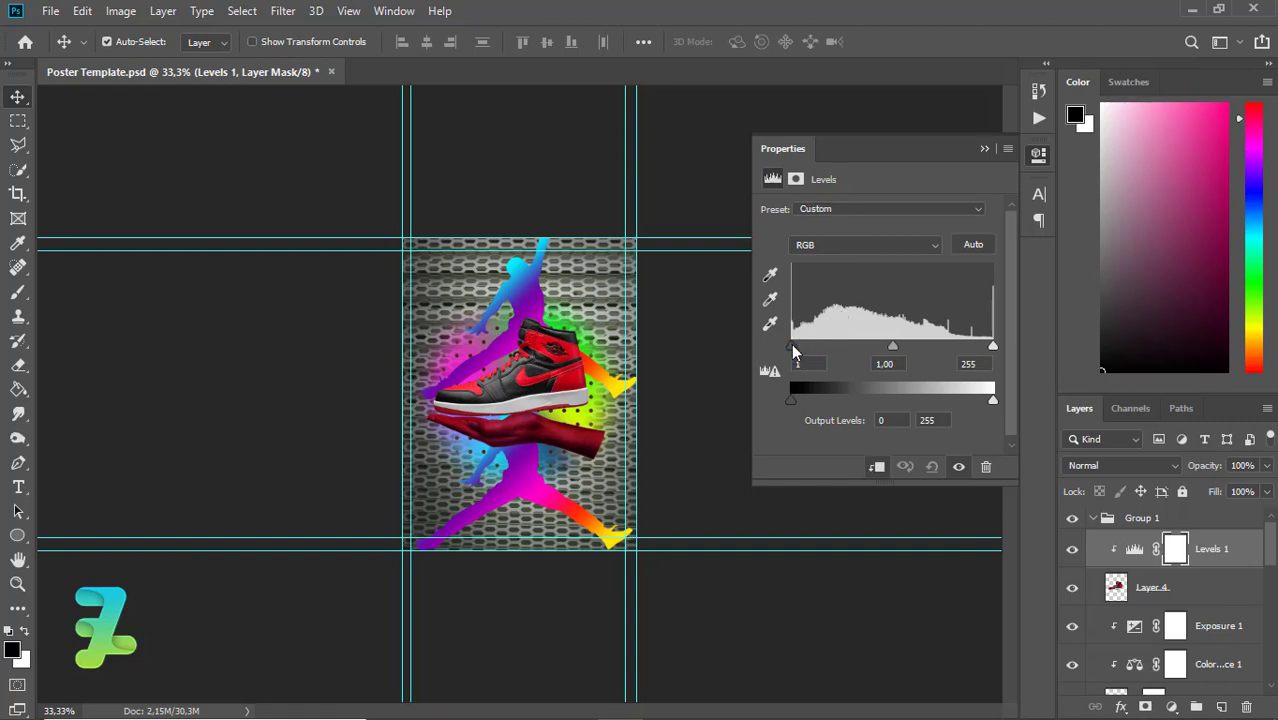
pyautogui.moveTo(801, 346)
pyautogui.mouseDown()
pyautogui.moveTo(814, 347)
pyautogui.moveTo(795, 355)
pyautogui.mouseUp()
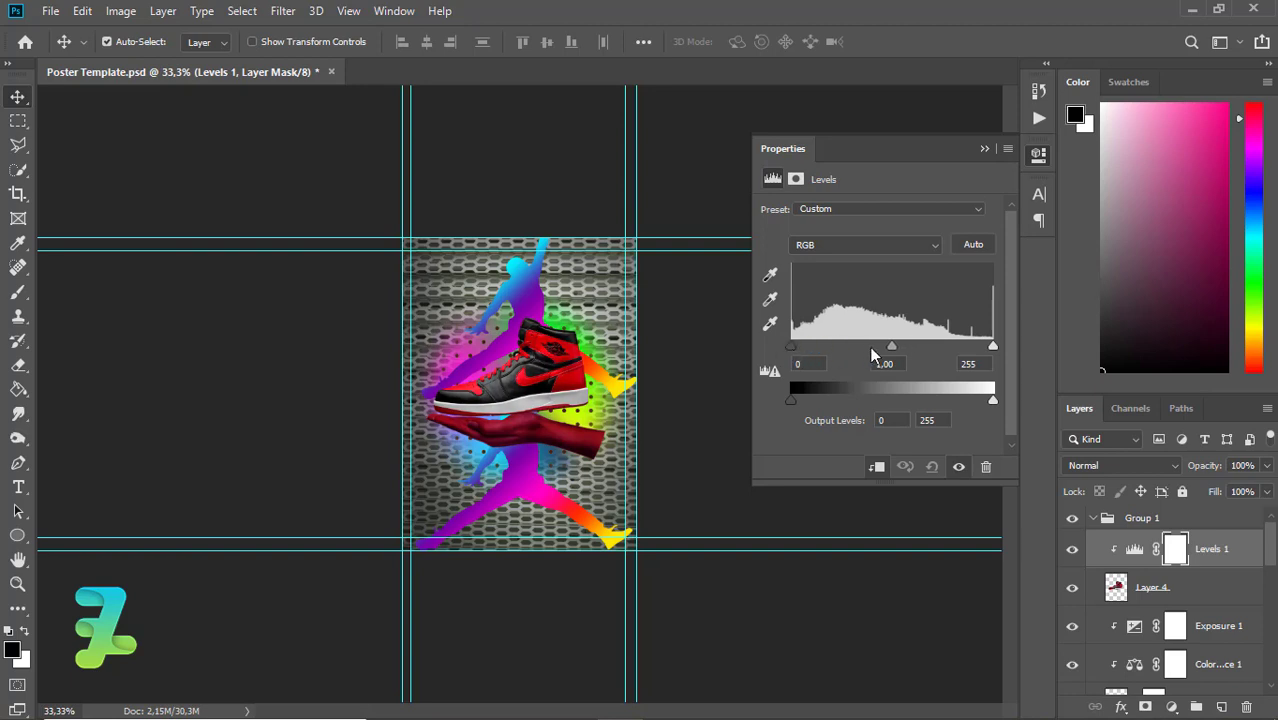
pyautogui.moveTo(877, 351); pyautogui.dragTo(878, 352)
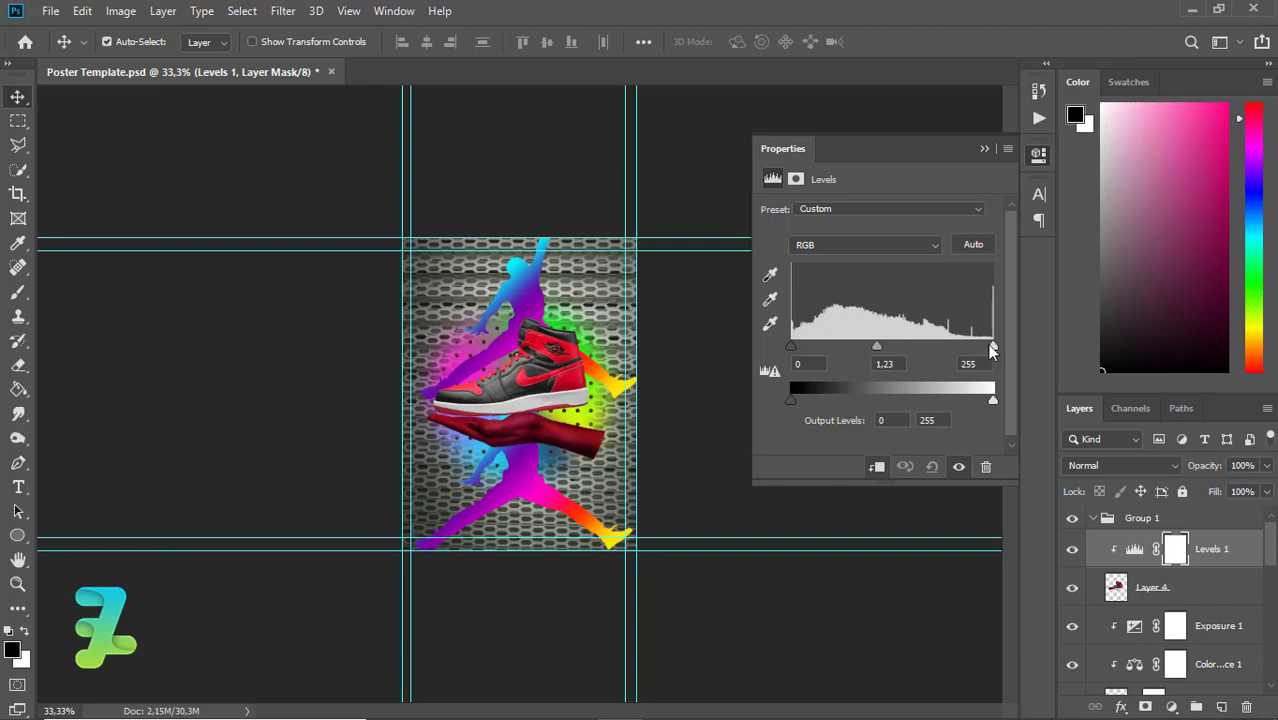
pyautogui.moveTo(979, 346); pyautogui.dragTo(988, 343)
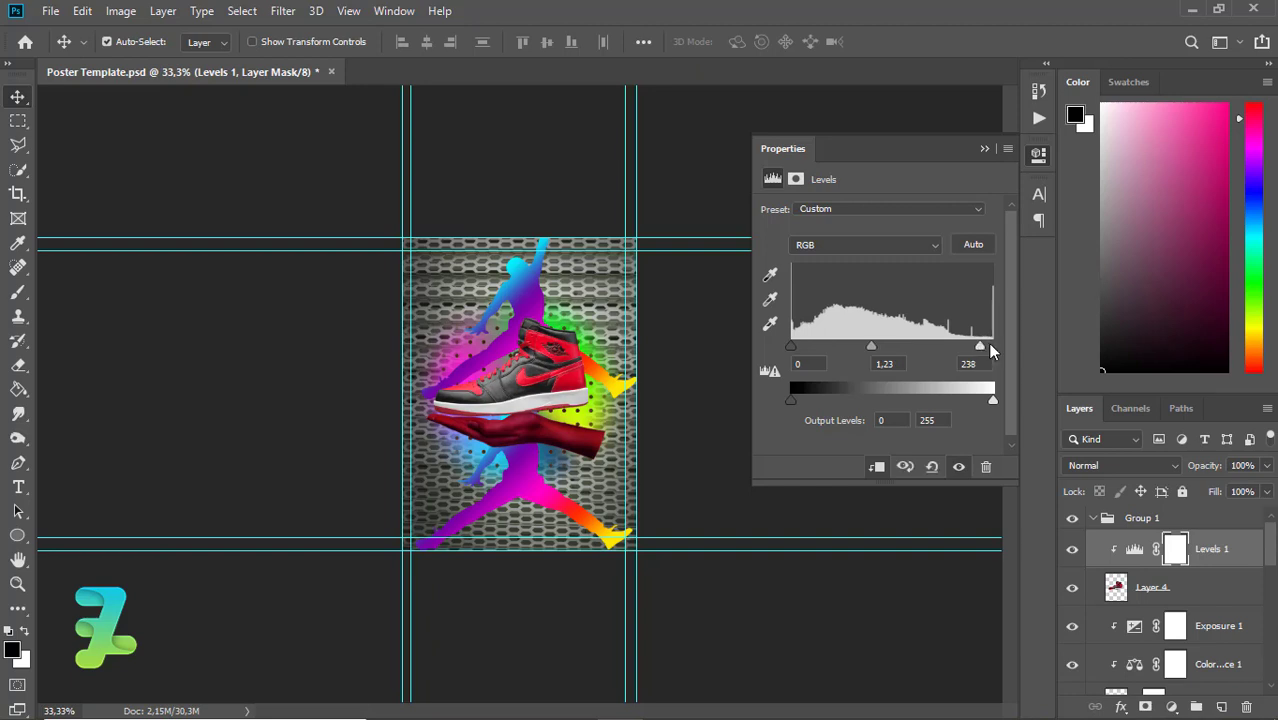
# Add a Color Balance adjustment clipped to the sneaker layer.
pyautogui.click(1160, 505)
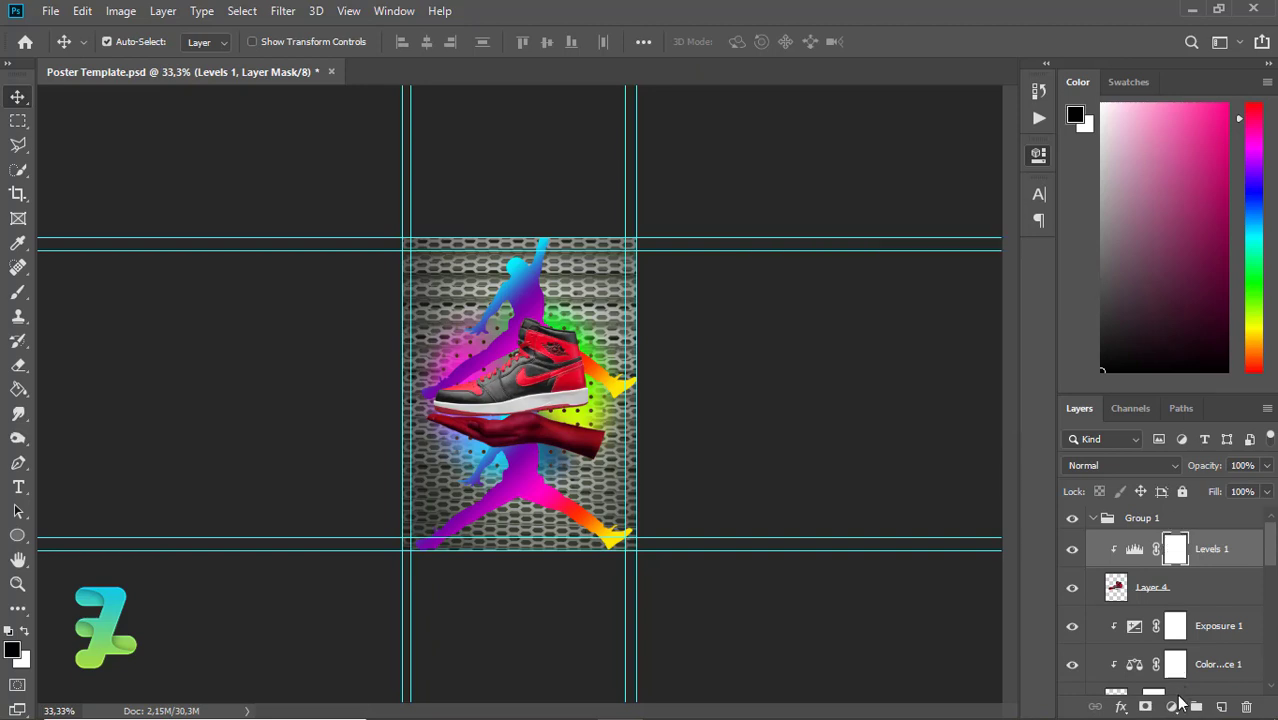
pyautogui.click(1173, 708)
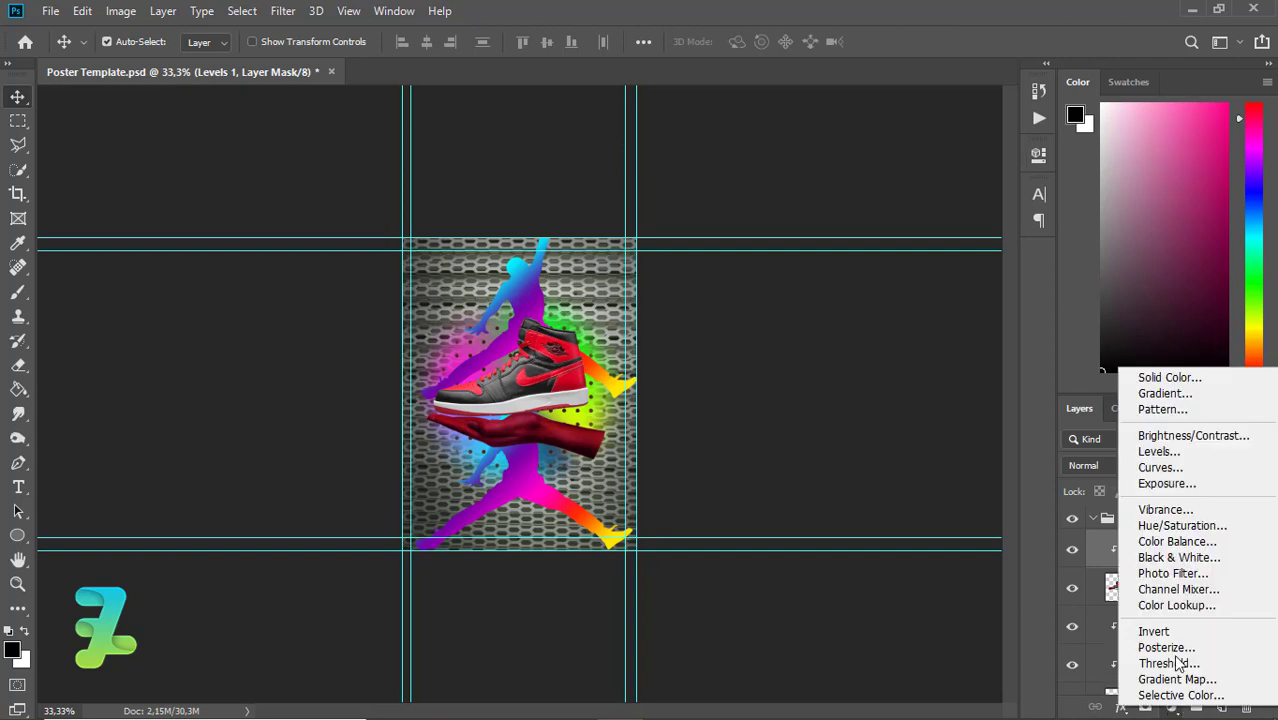
pyautogui.click(1190, 541)
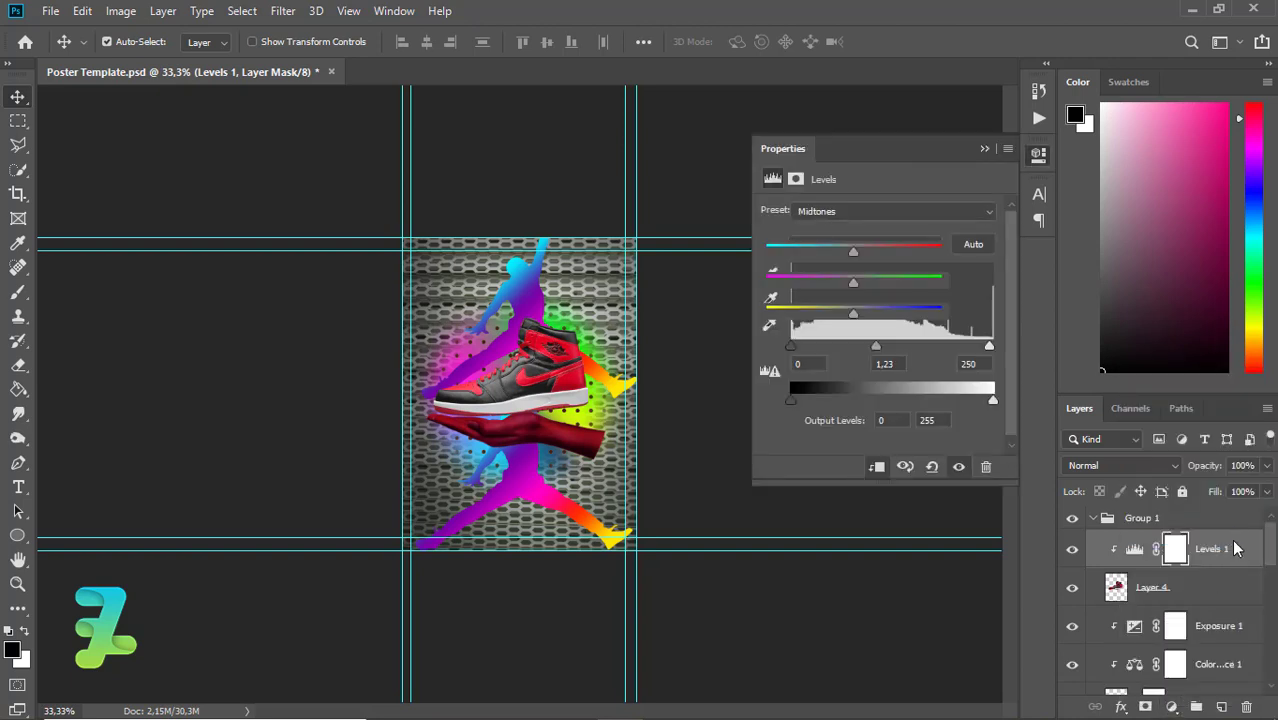
pyautogui.rightClick(1236, 550)
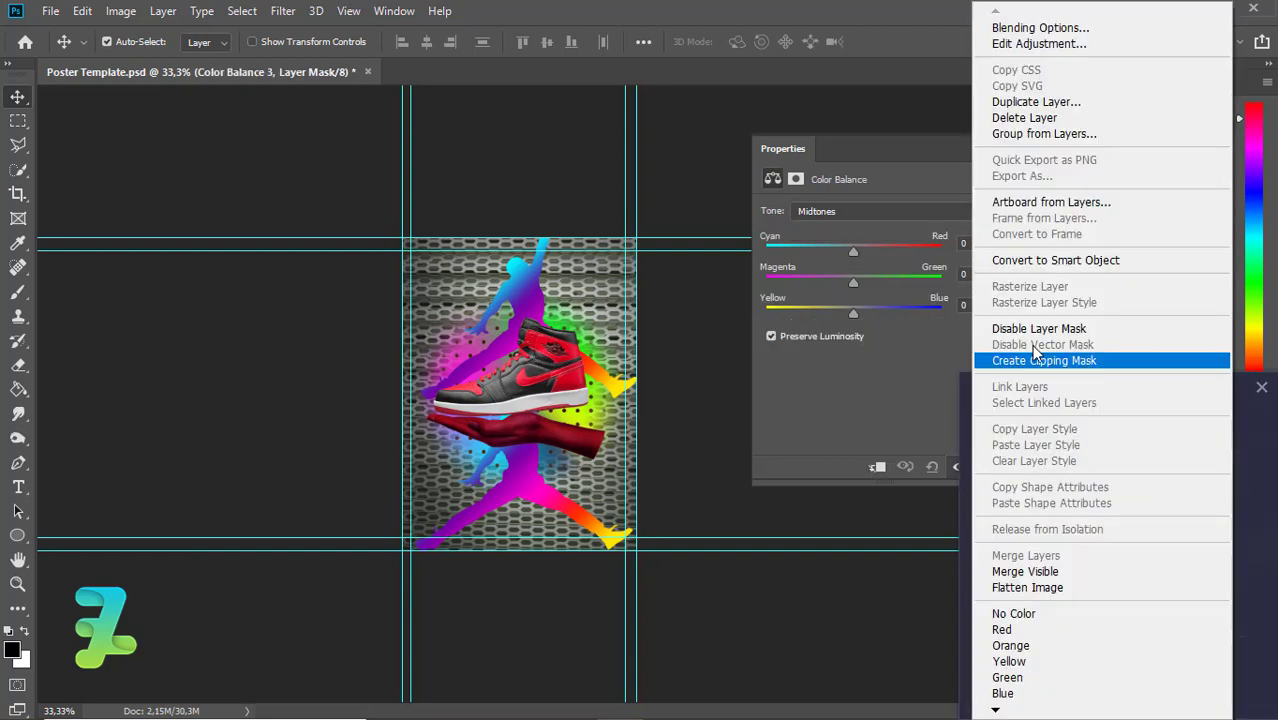
pyautogui.click(1183, 360)
pyautogui.click(1262, 387)
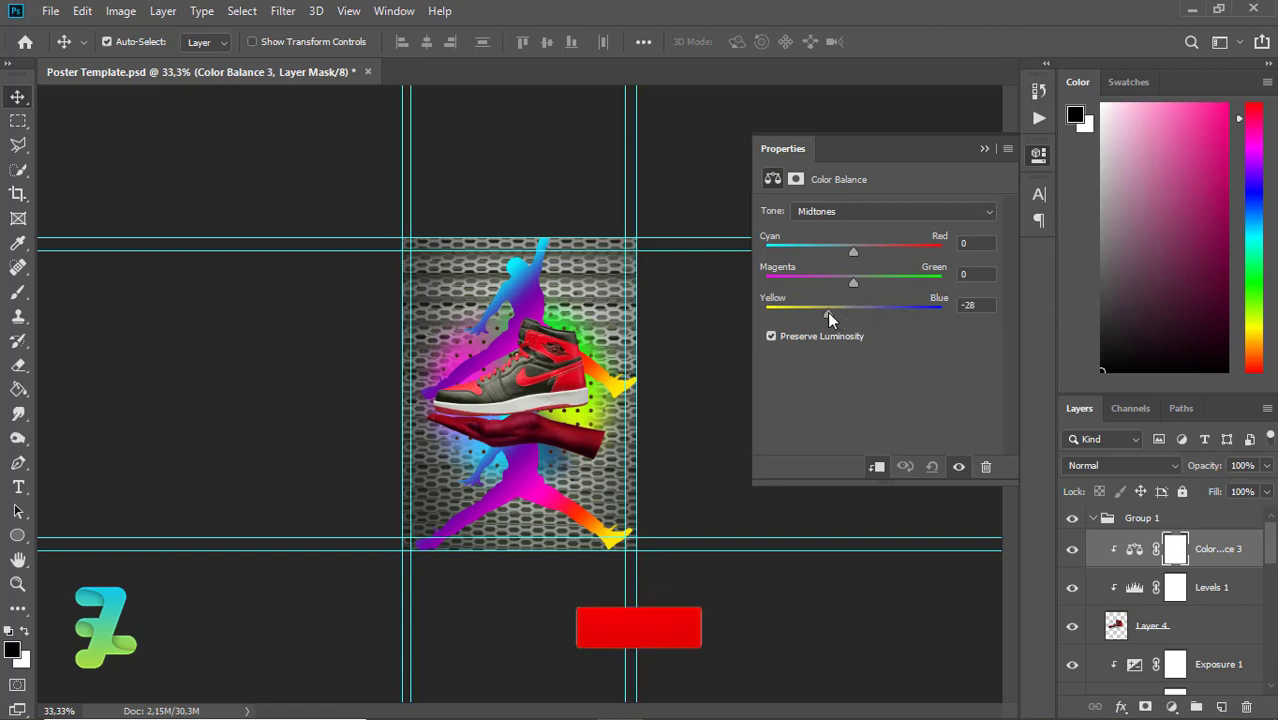
# Set its midtones to 0, -42, -3 for a magenta tint, and collapse Group 1.
pyautogui.moveTo(827, 313)
pyautogui.mouseDown()
pyautogui.moveTo(851, 314)
pyautogui.moveTo(817, 287)
pyautogui.mouseUp()
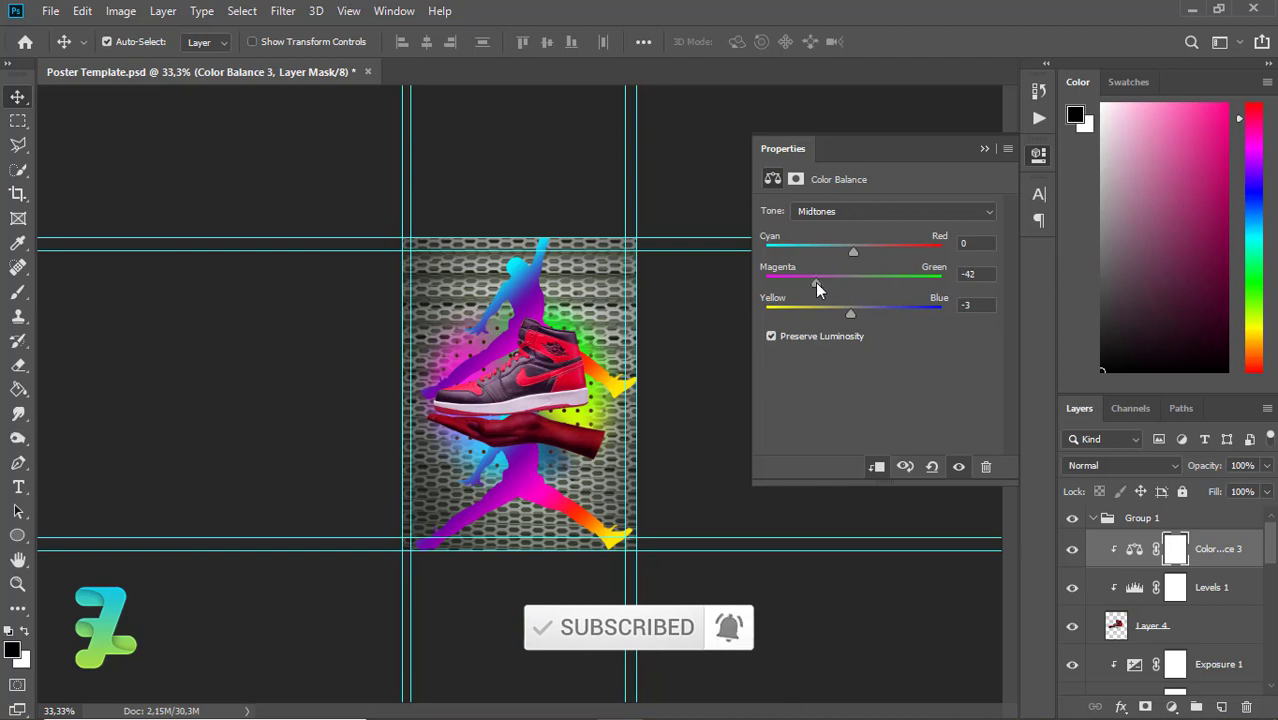
pyautogui.click(984, 149)
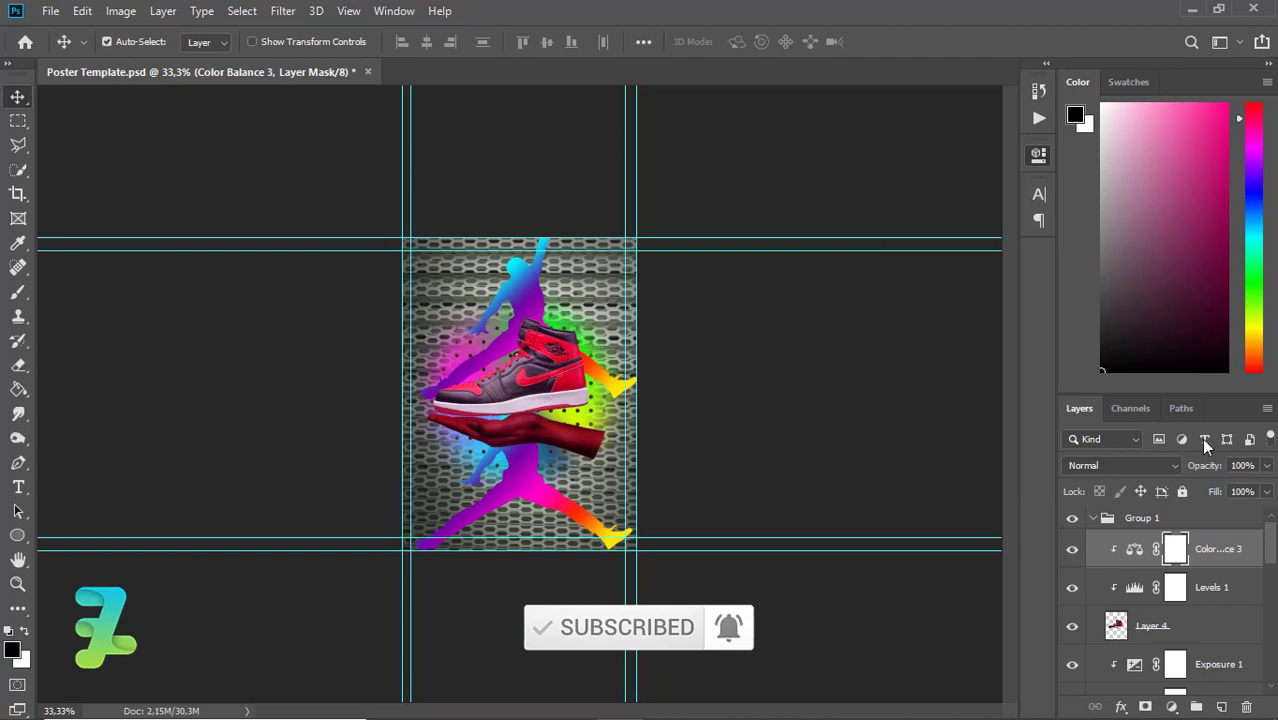
pyautogui.click(1091, 522)
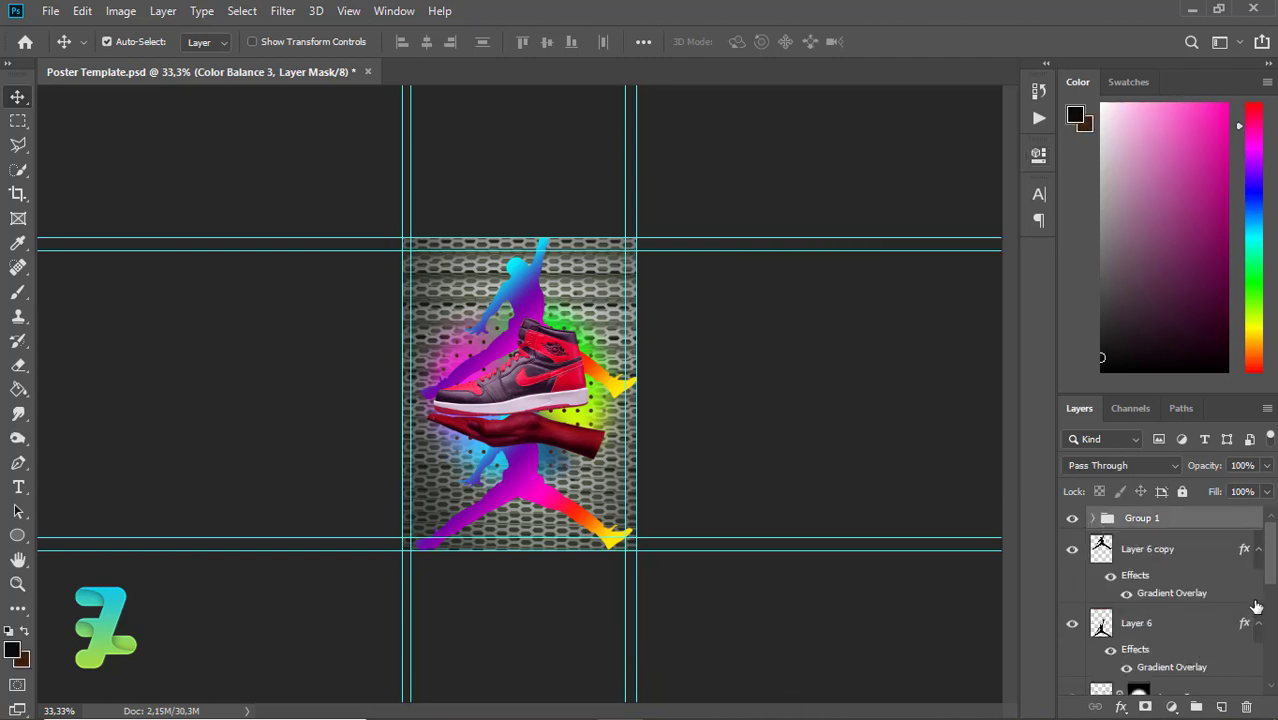
pyautogui.moveTo(1273, 580); pyautogui.dragTo(1274, 640)
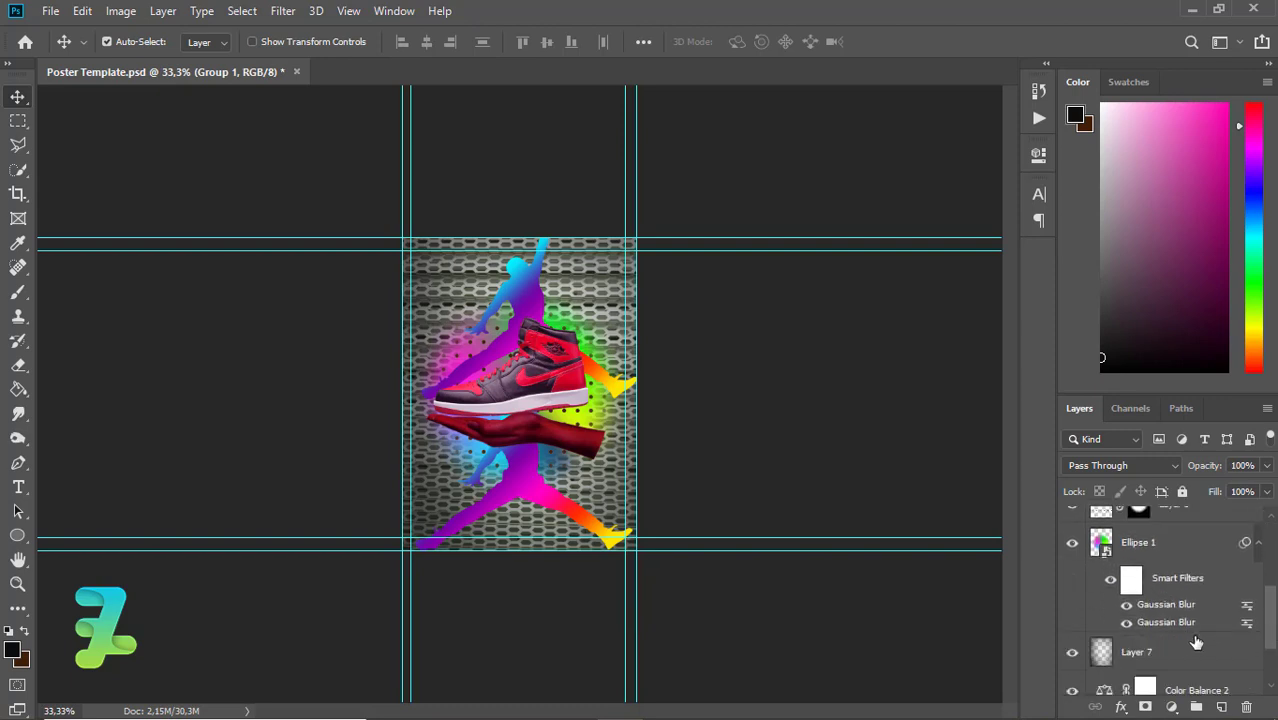
# Add a new Layer 8 above Layer 7 and set the brush colour to yellow #fffc00.
pyautogui.hotkey('alt', '[')
pyautogui.hotkey('alt', '[')
pyautogui.hotkey('alt', '[')
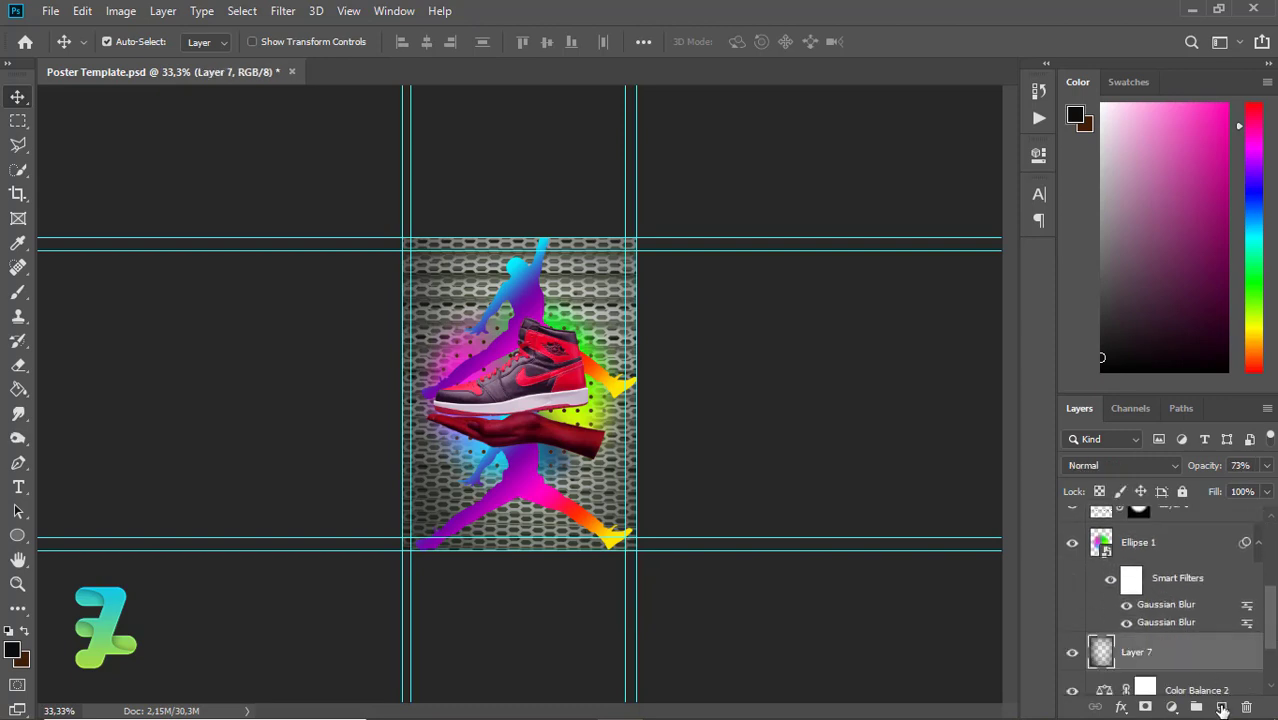
pyautogui.hotkey('ctrl', 'shift', 'alt', 'n')
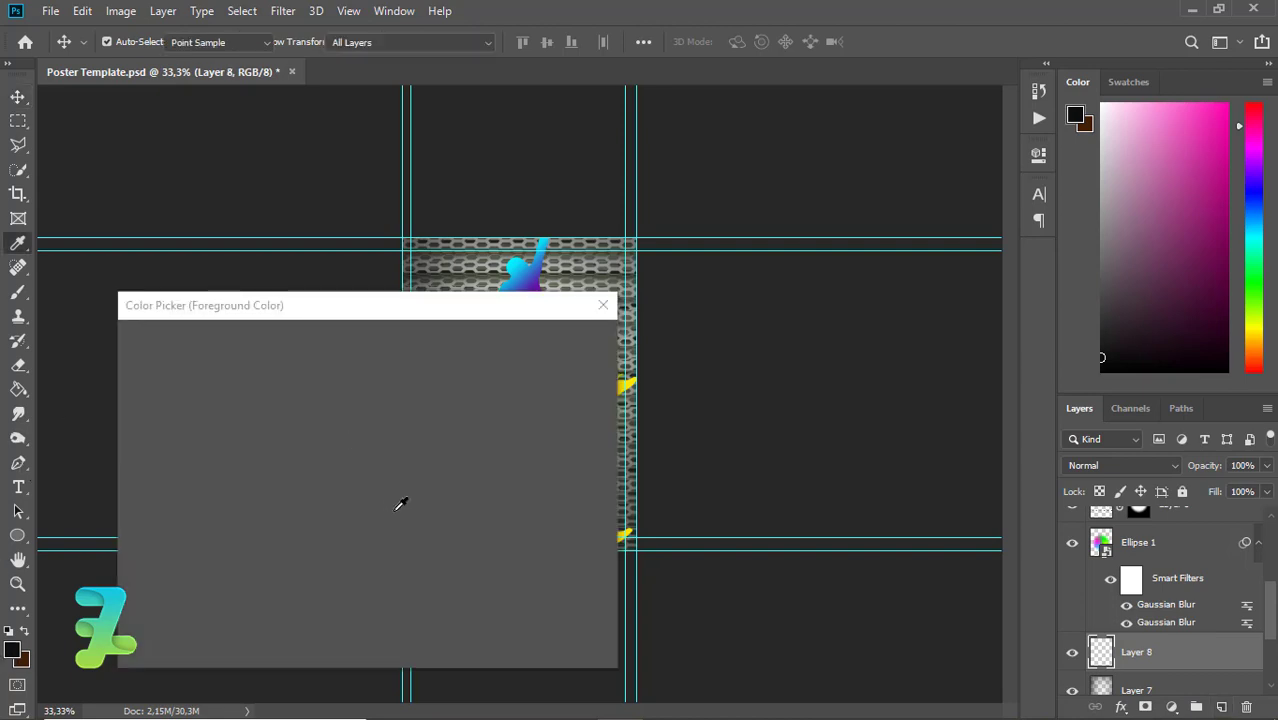
pyautogui.click(390, 548)
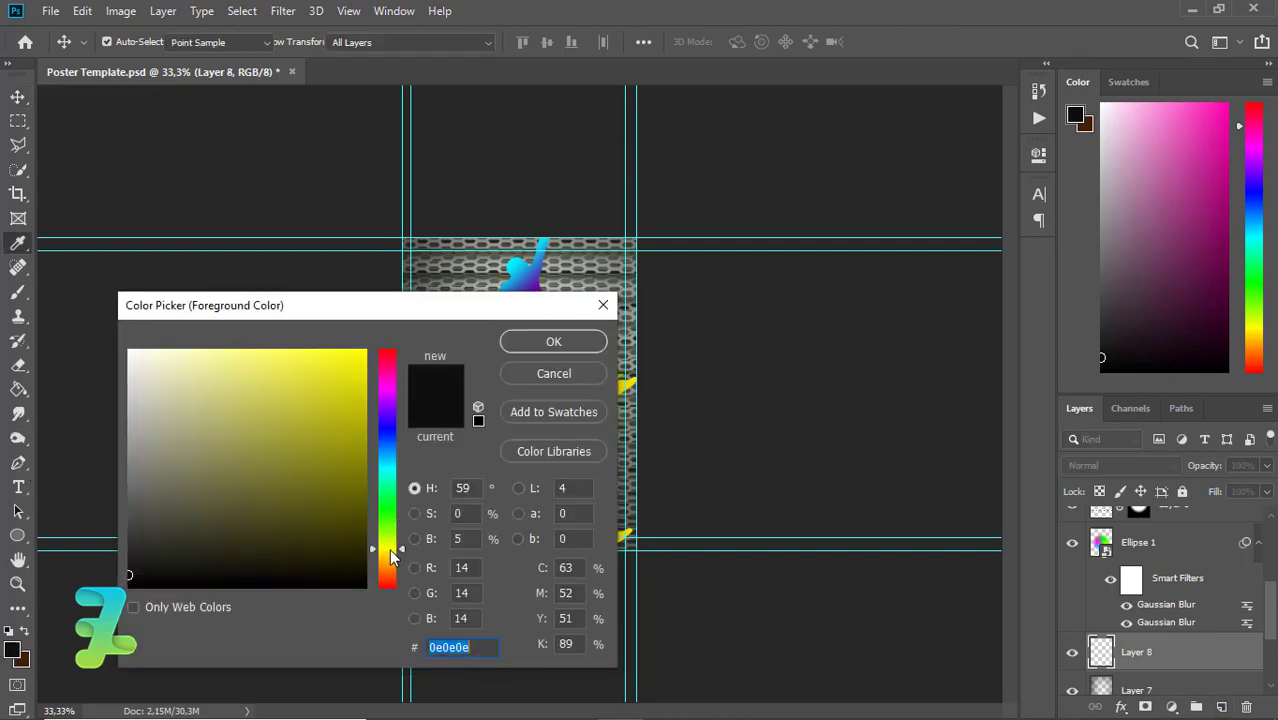
pyautogui.moveTo(312, 423); pyautogui.dragTo(334, 371)
pyautogui.write('fffc00')
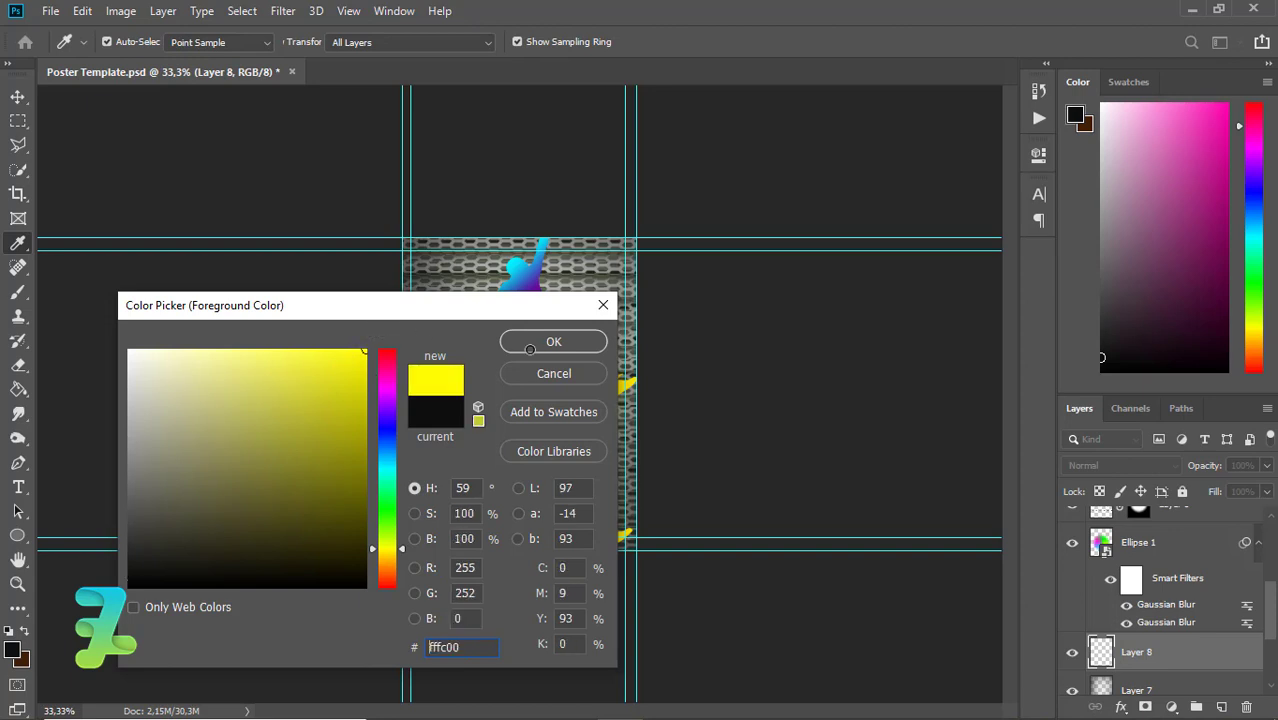
pyautogui.click(539, 345)
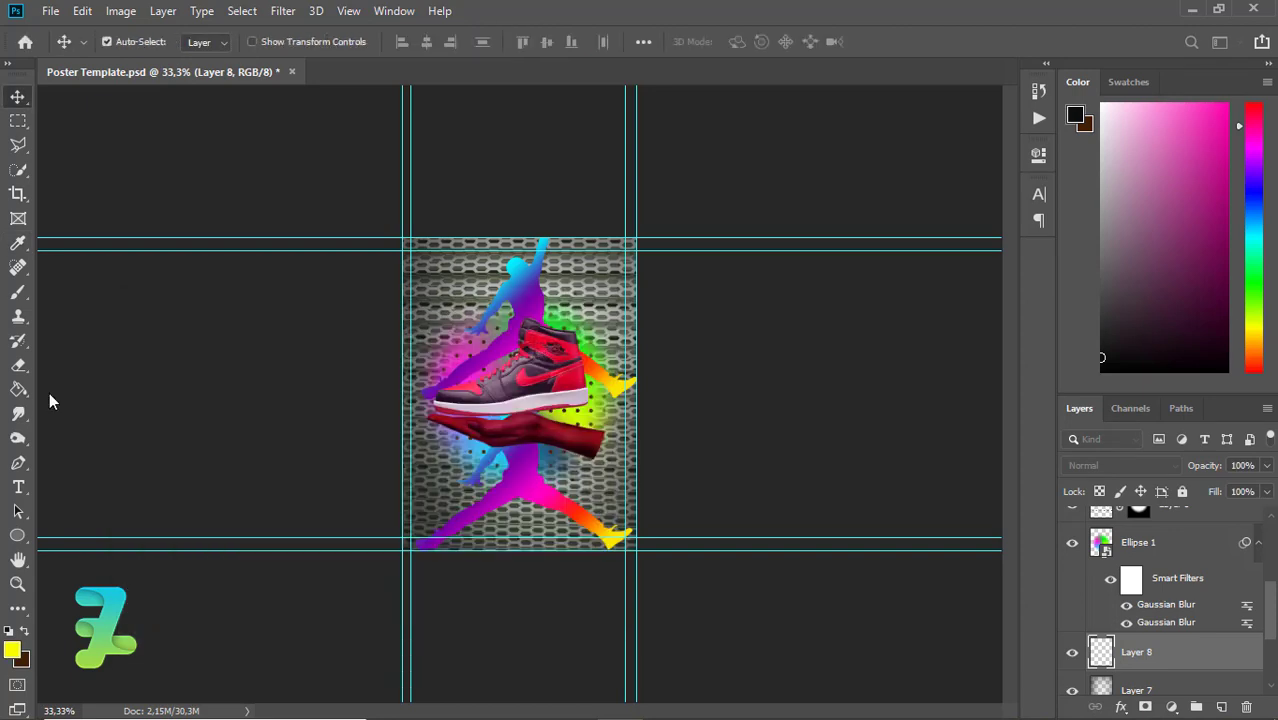
# Paint a soft yellow glow across the poster's lower area, then add empty Layer 9.
pyautogui.click(18, 291)
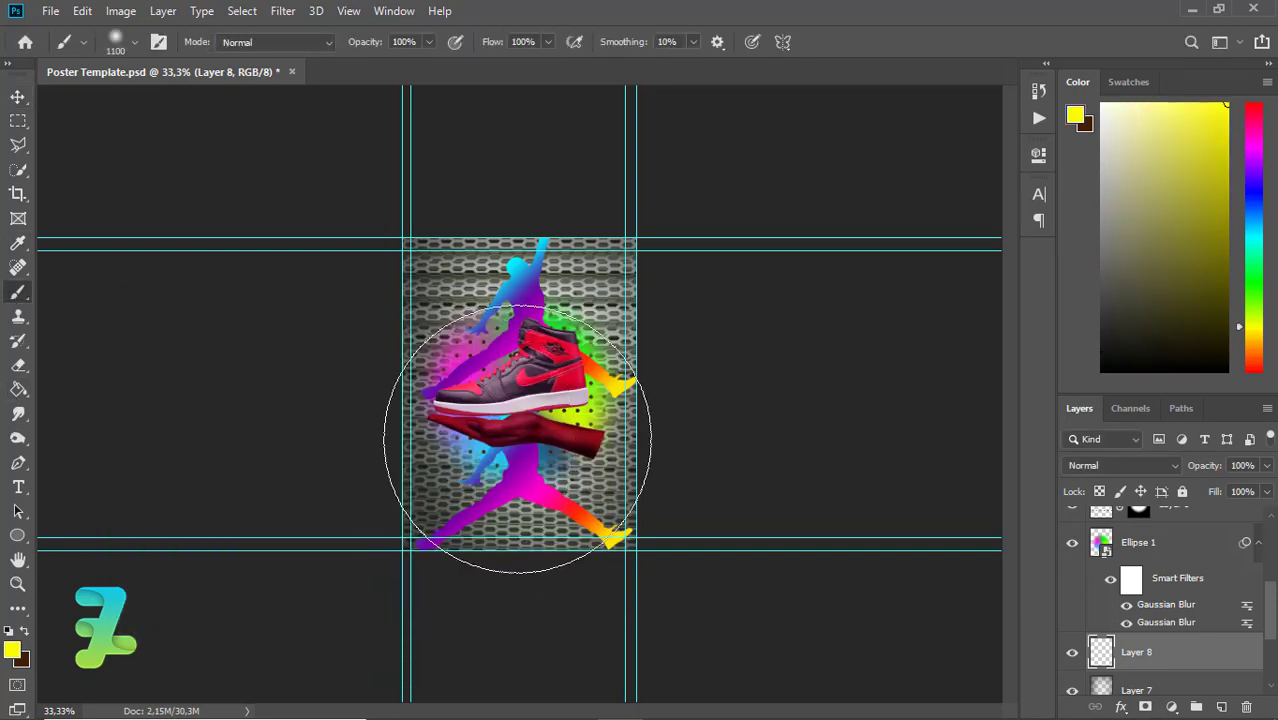
pyautogui.press('[')
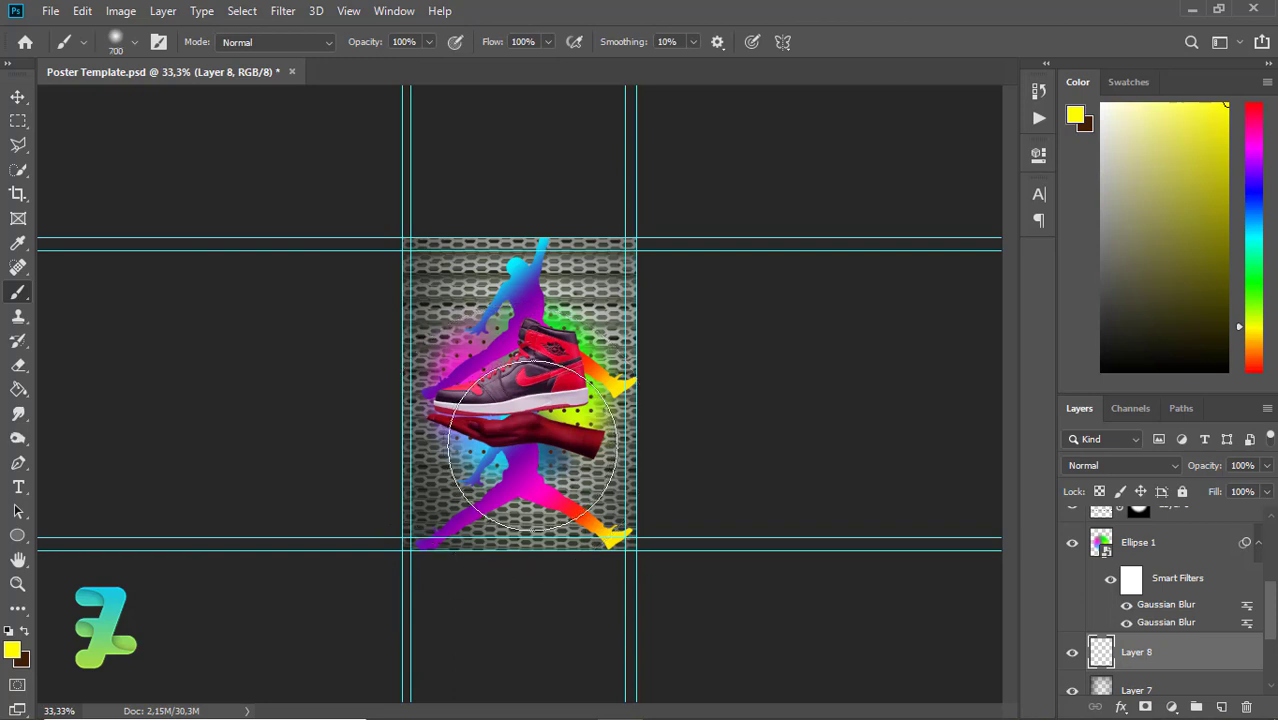
pyautogui.moveTo(525, 450); pyautogui.dragTo(549, 469)
pyautogui.hotkey('ctrl', 'z')
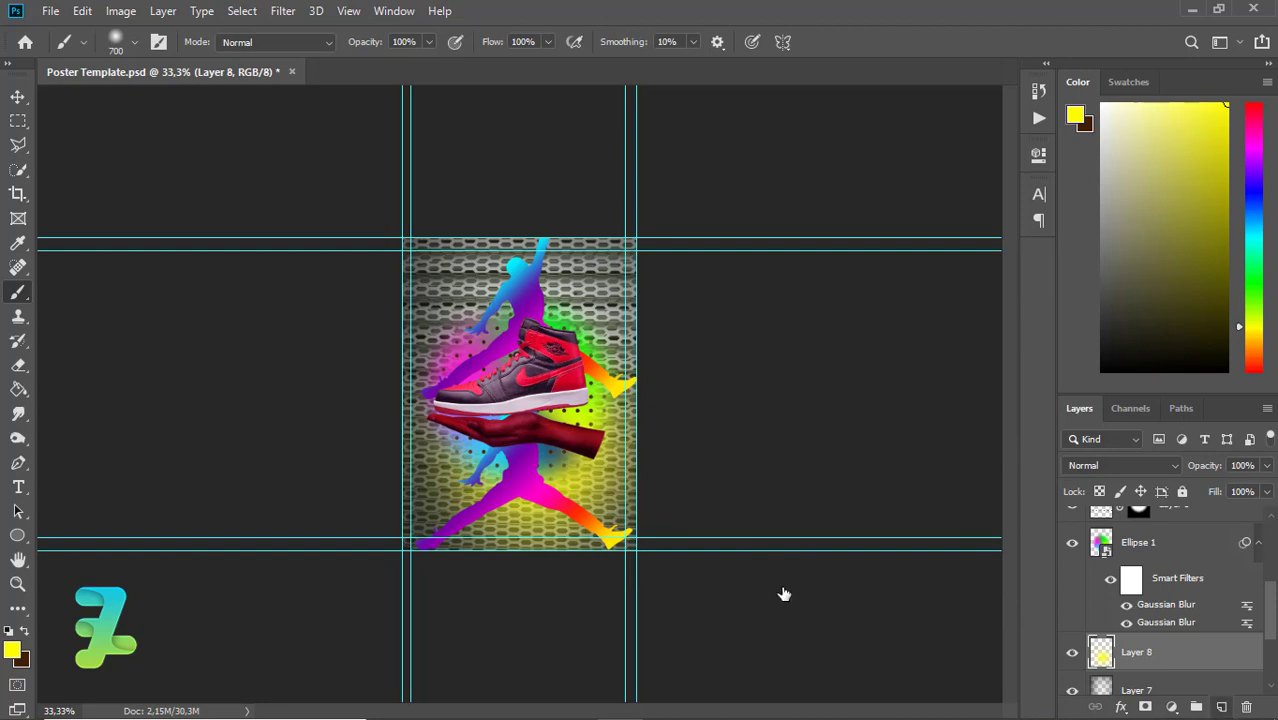
pyautogui.hotkey('ctrl', 'shift', 'alt', 'n')
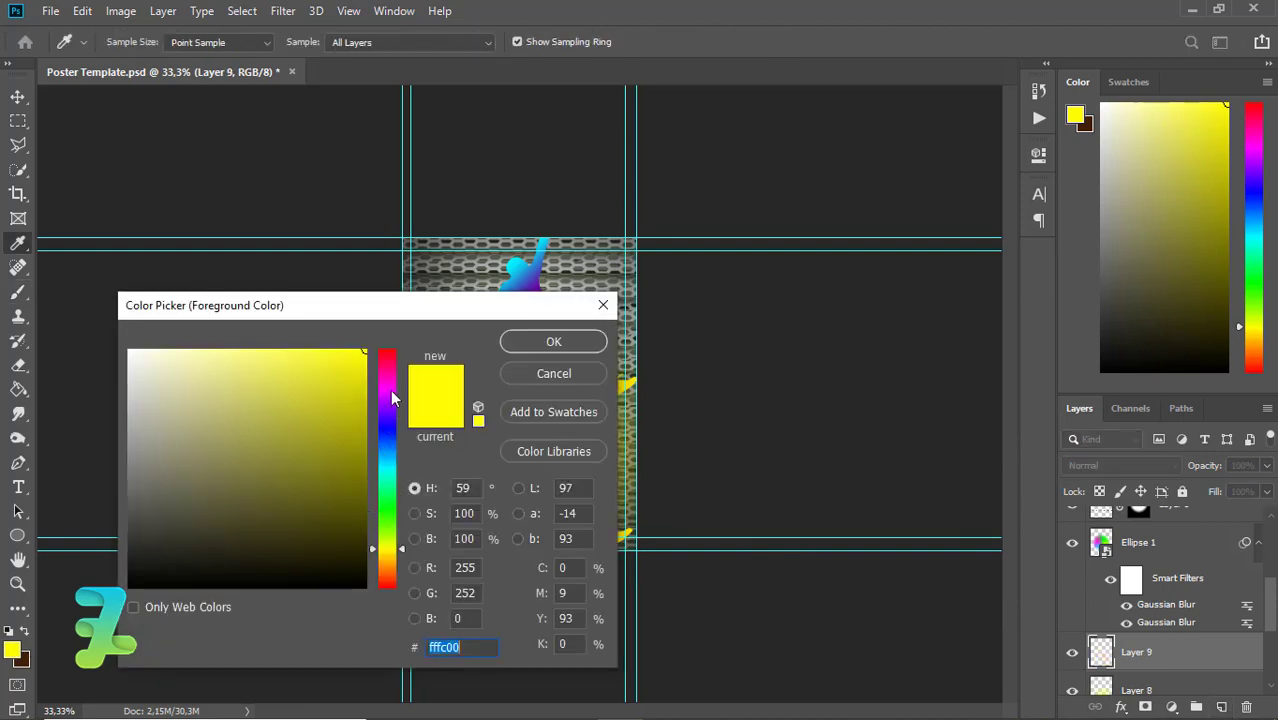
# Paint a soft magenta (#ff00fc) glow over the poster's upper-left.
pyautogui.click(390, 396)
pyautogui.click(527, 344)
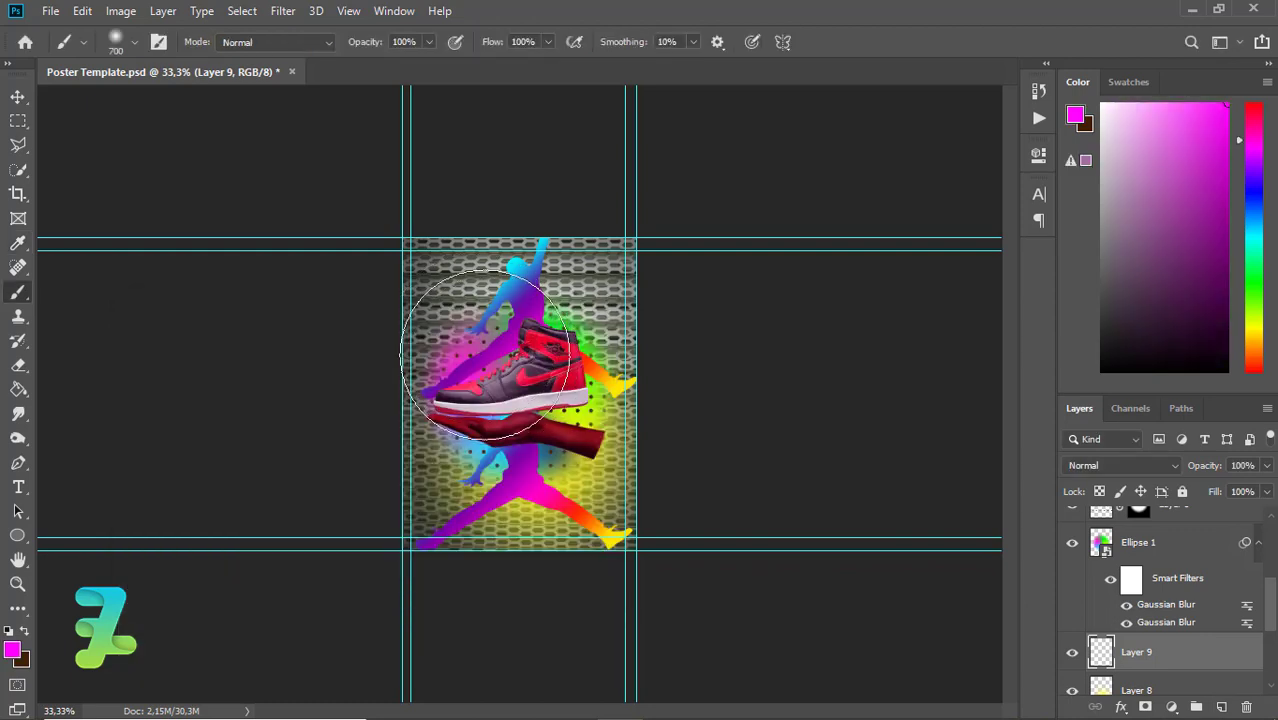
pyautogui.moveTo(581, 442); pyautogui.dragTo(490, 310)
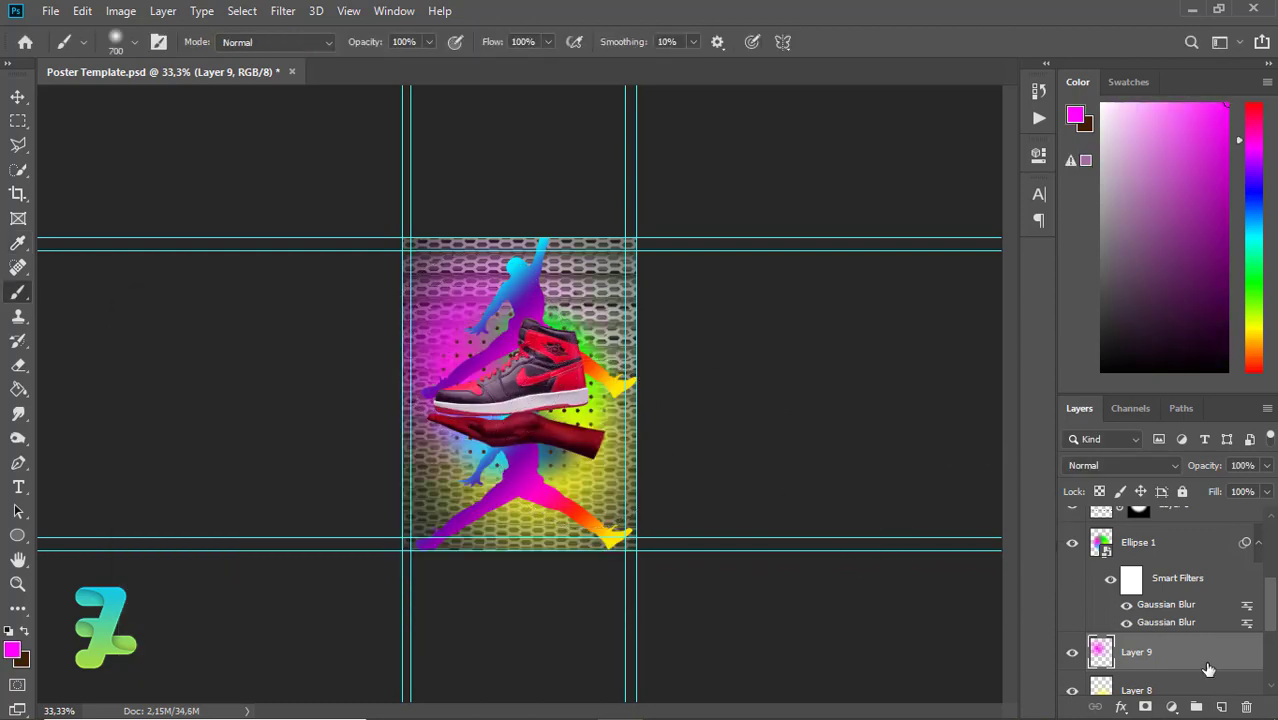
# On a new layer, paint a soft green glow over the poster's right side.
pyautogui.hotkey('ctrl', 'shift', 'alt', 'n')
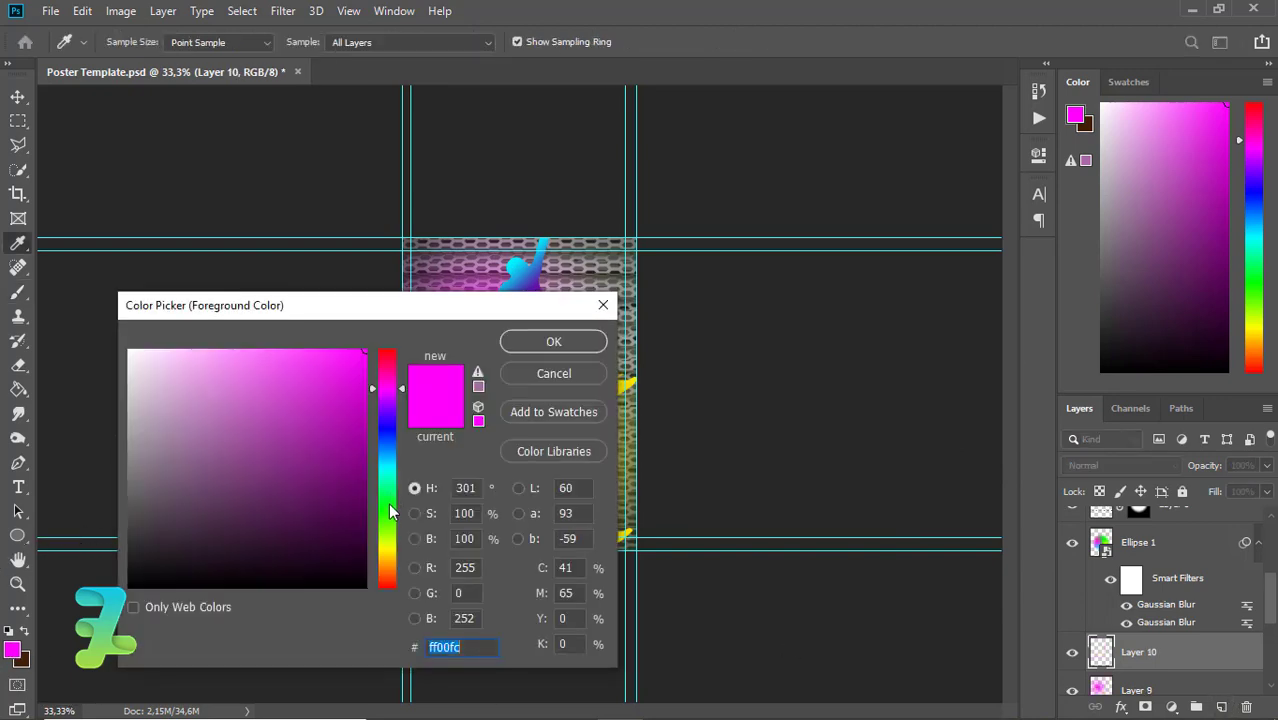
pyautogui.click(390, 512)
pyautogui.click(553, 343)
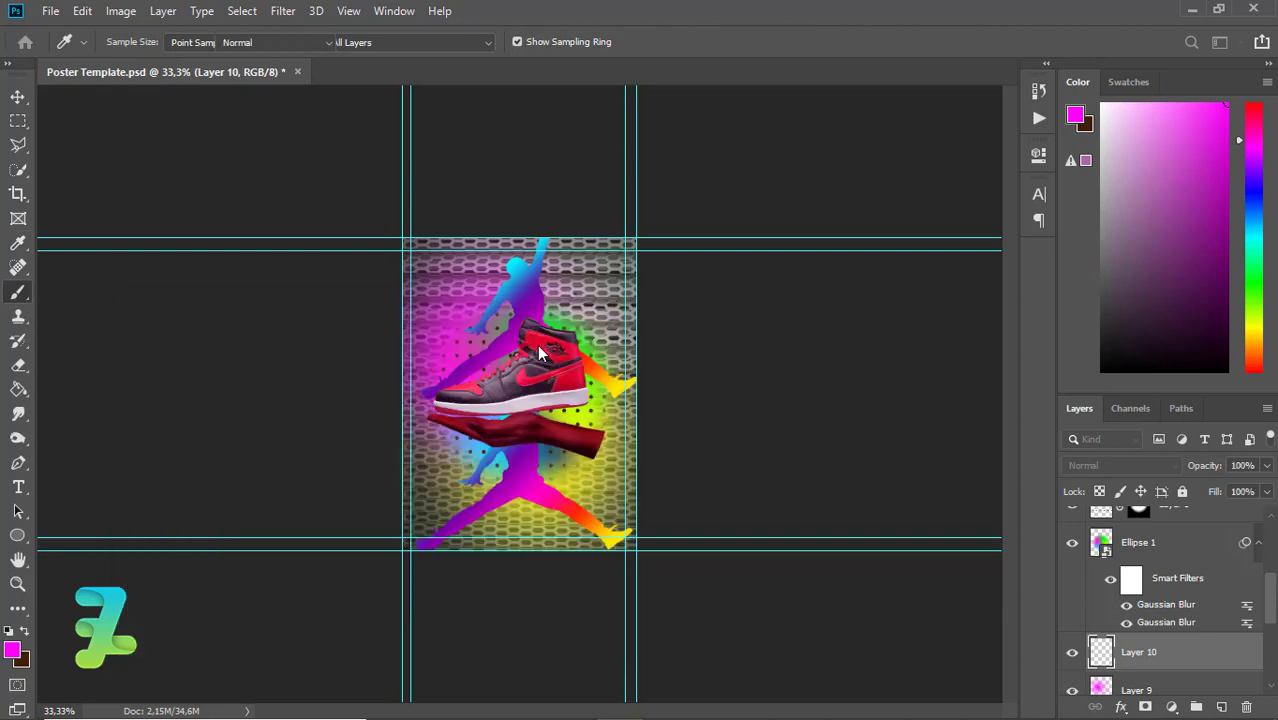
pyautogui.moveTo(540, 340); pyautogui.dragTo(565, 340)
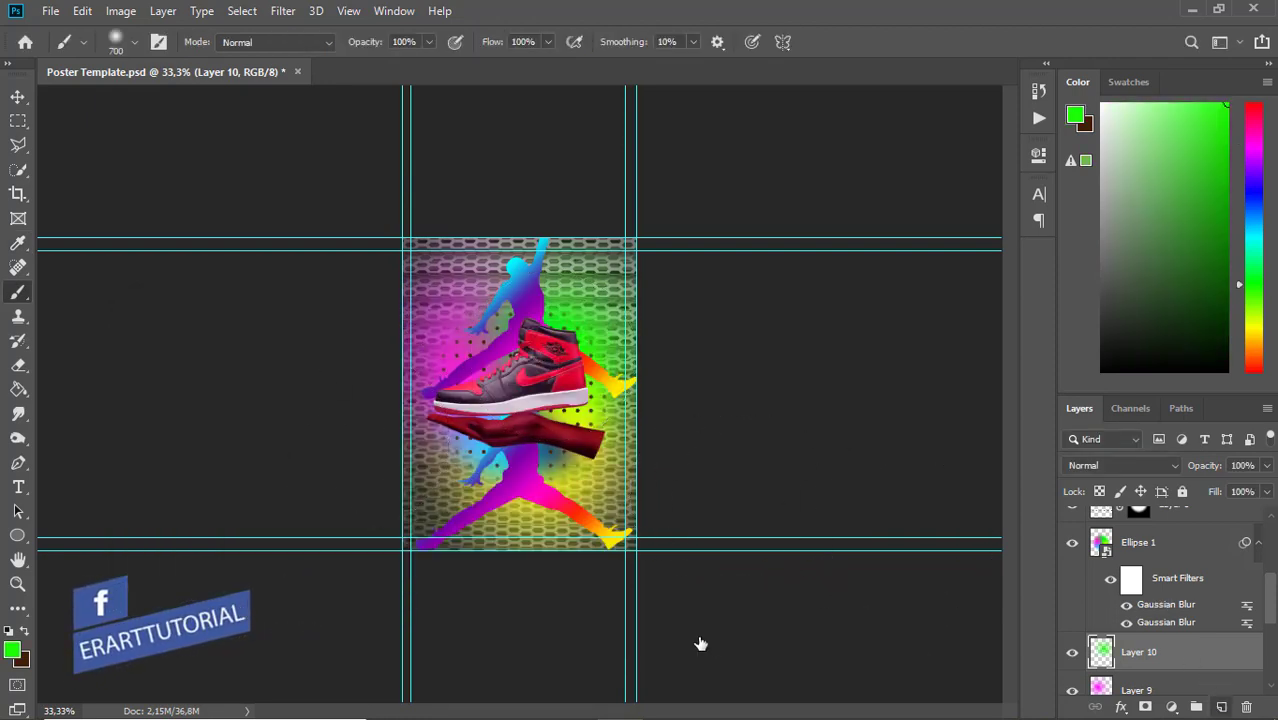
# Add an empty Layer 11 and set the brush colour to cyan #00fff6.
pyautogui.hotkey('ctrl', 'shift', 'alt', 'n')
pyautogui.click(12, 651)
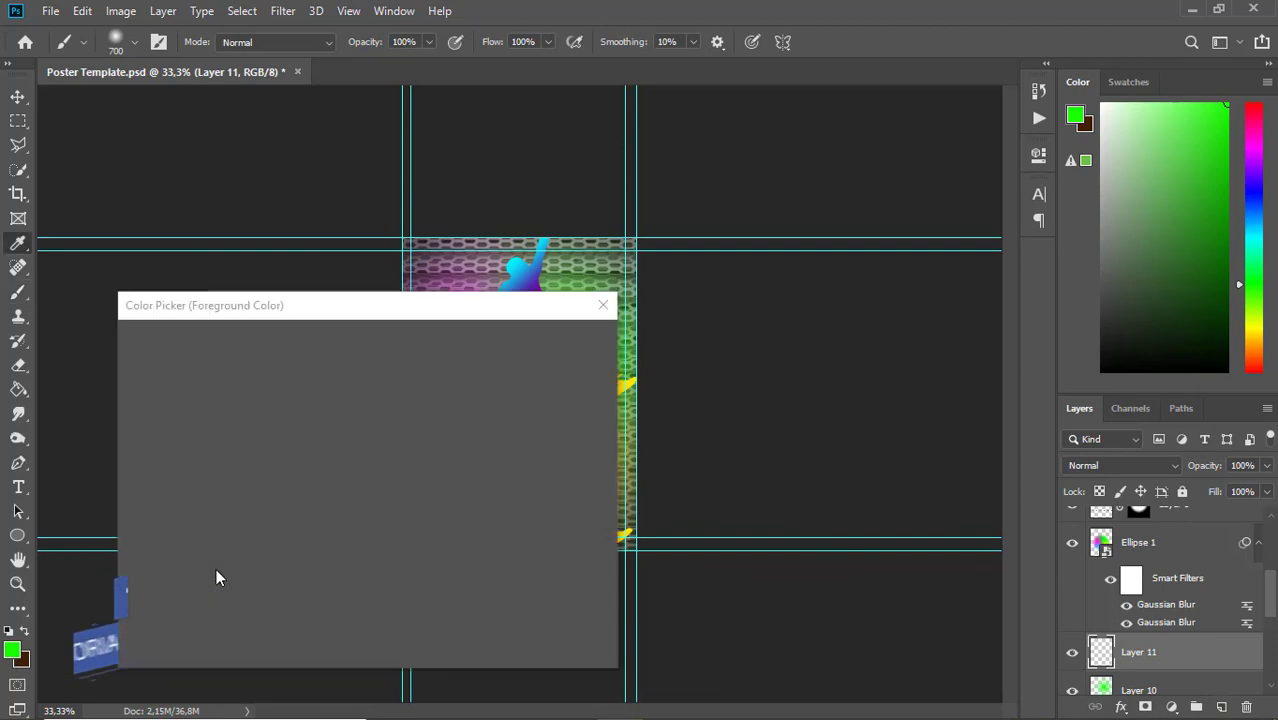
pyautogui.write('00fff6')
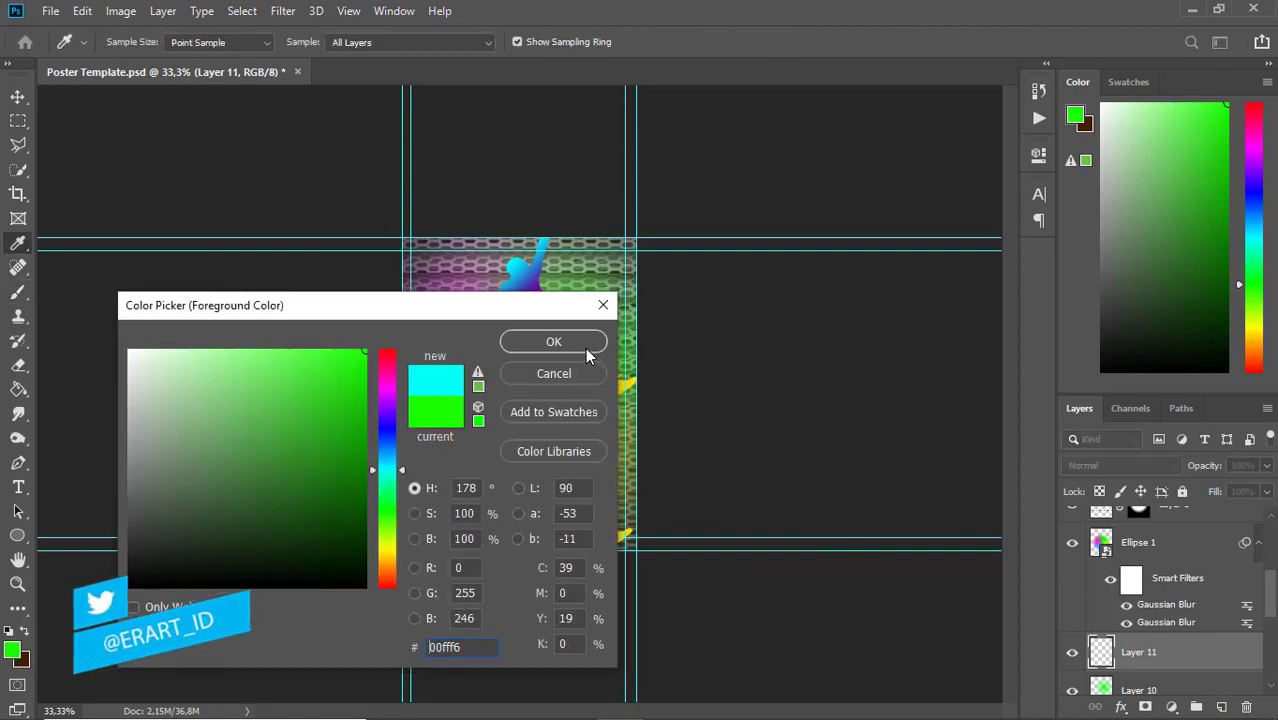
pyautogui.click(585, 347)
pyautogui.press('b')
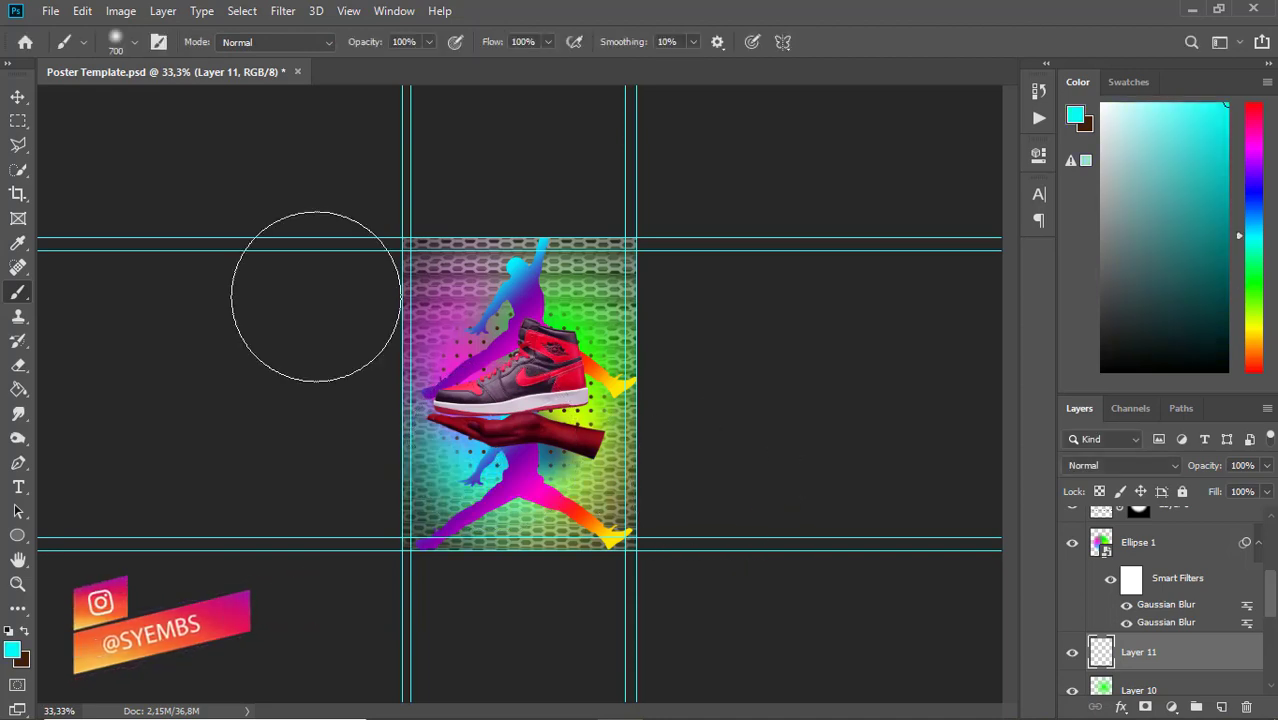
pyautogui.click(18, 97)
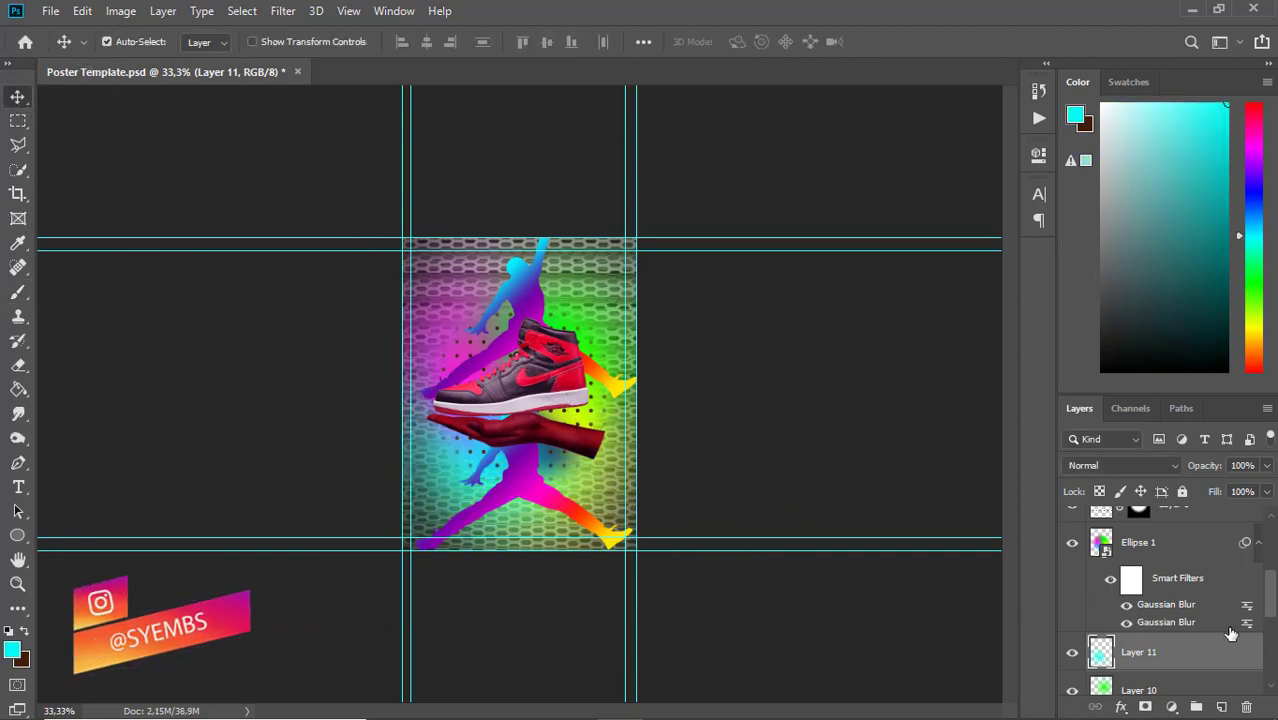
# Group the glow layers into Group 2 and lower its opacity to 47%.
pyautogui.moveTo(1272, 600); pyautogui.dragTo(1274, 635)
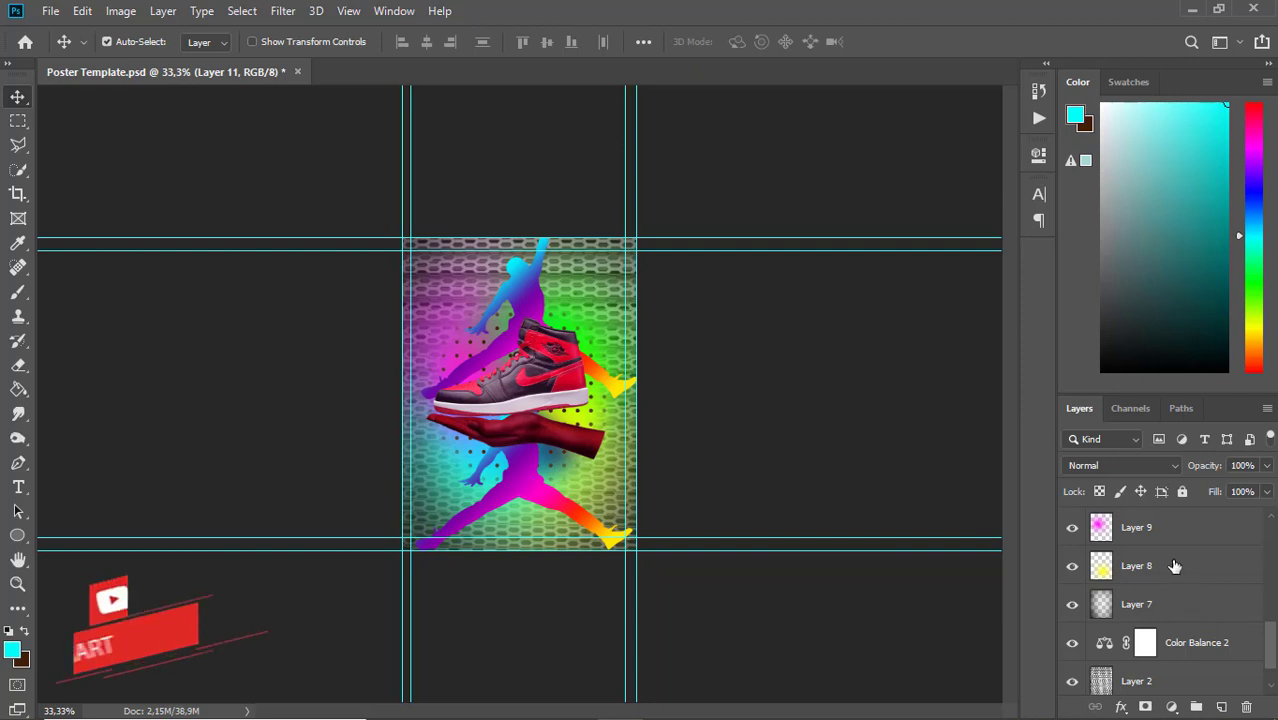
pyautogui.keyDown('shift'); pyautogui.click(1174, 566); pyautogui.keyUp('shift')
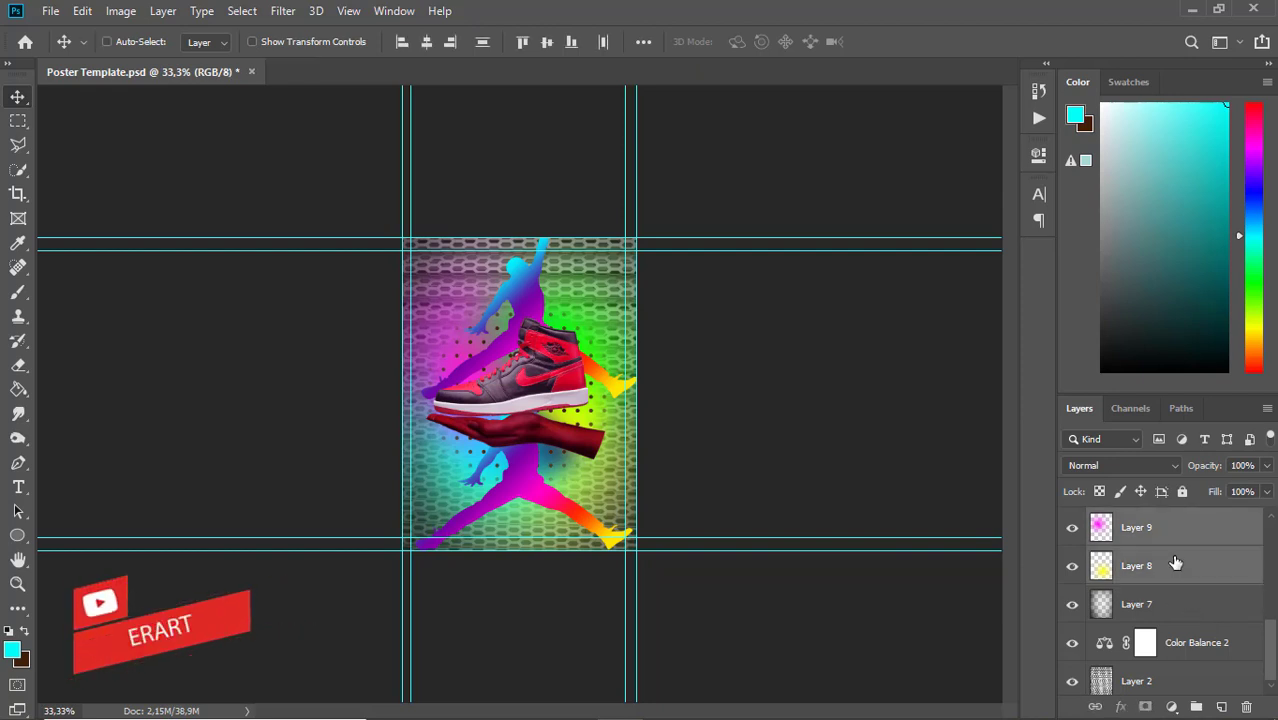
pyautogui.hotkey('ctrl', 'g')
pyautogui.click(1266, 465)
pyautogui.moveTo(1258, 488); pyautogui.dragTo(1240, 490)
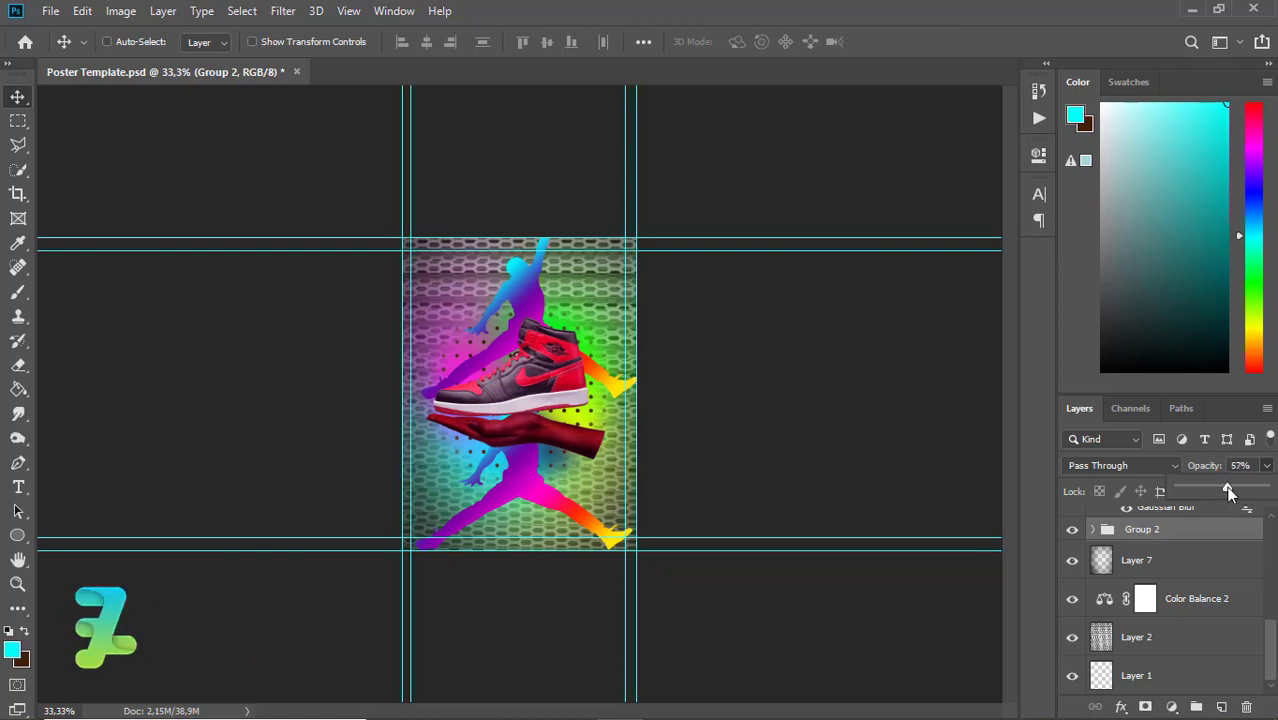
pyautogui.click(1229, 553)
pyautogui.click(1160, 578)
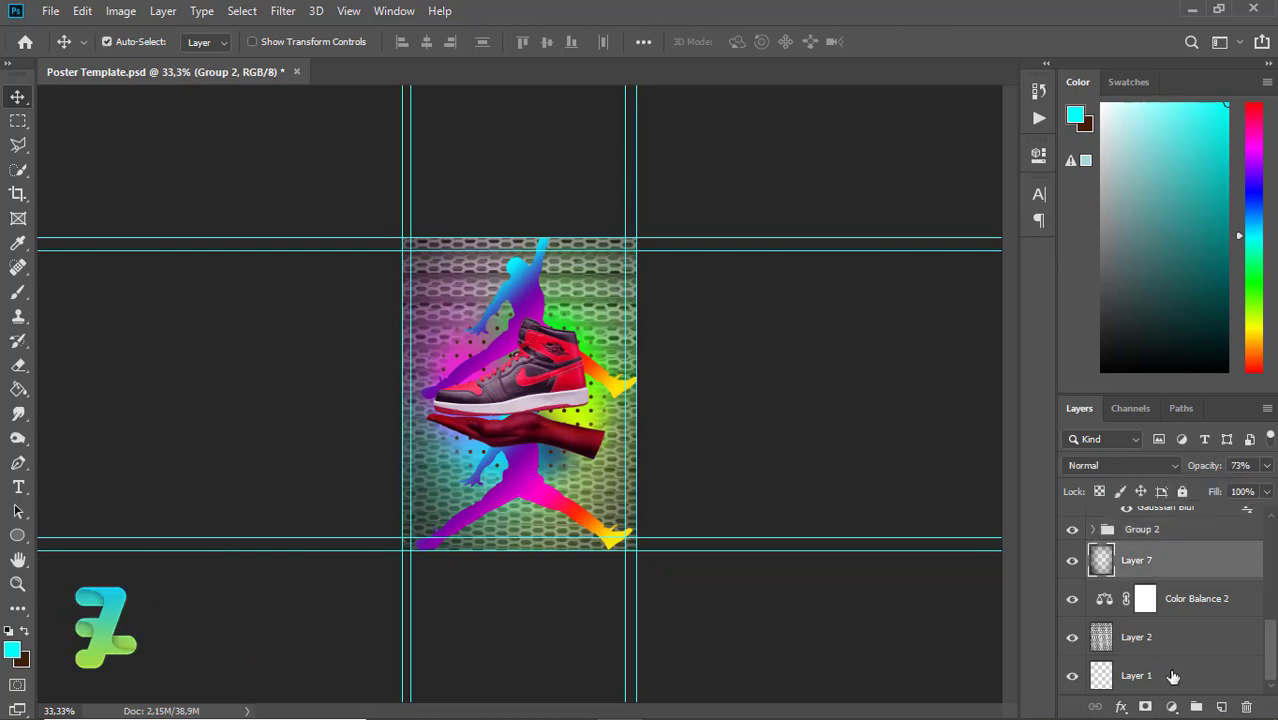
pyautogui.click(1172, 707)
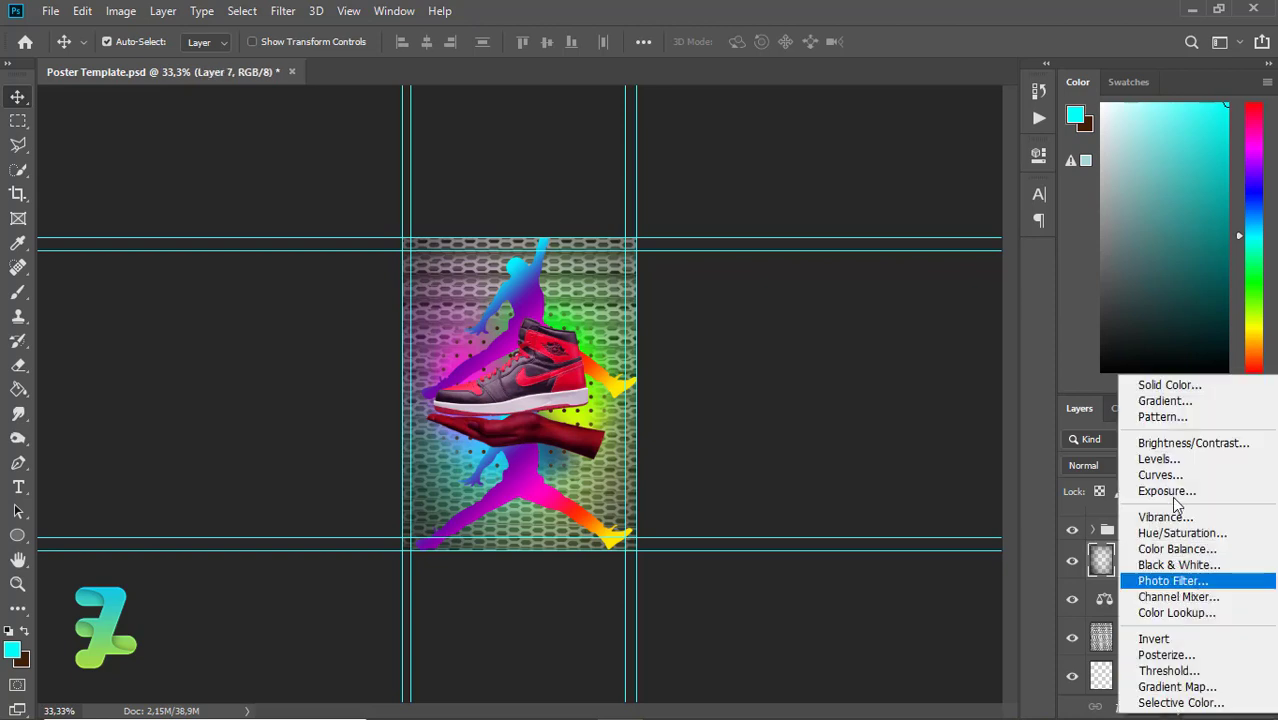
# Add a Solid Color fill layer, trying pinks before settling on pale cream fbf5db.
pyautogui.click(1165, 387)
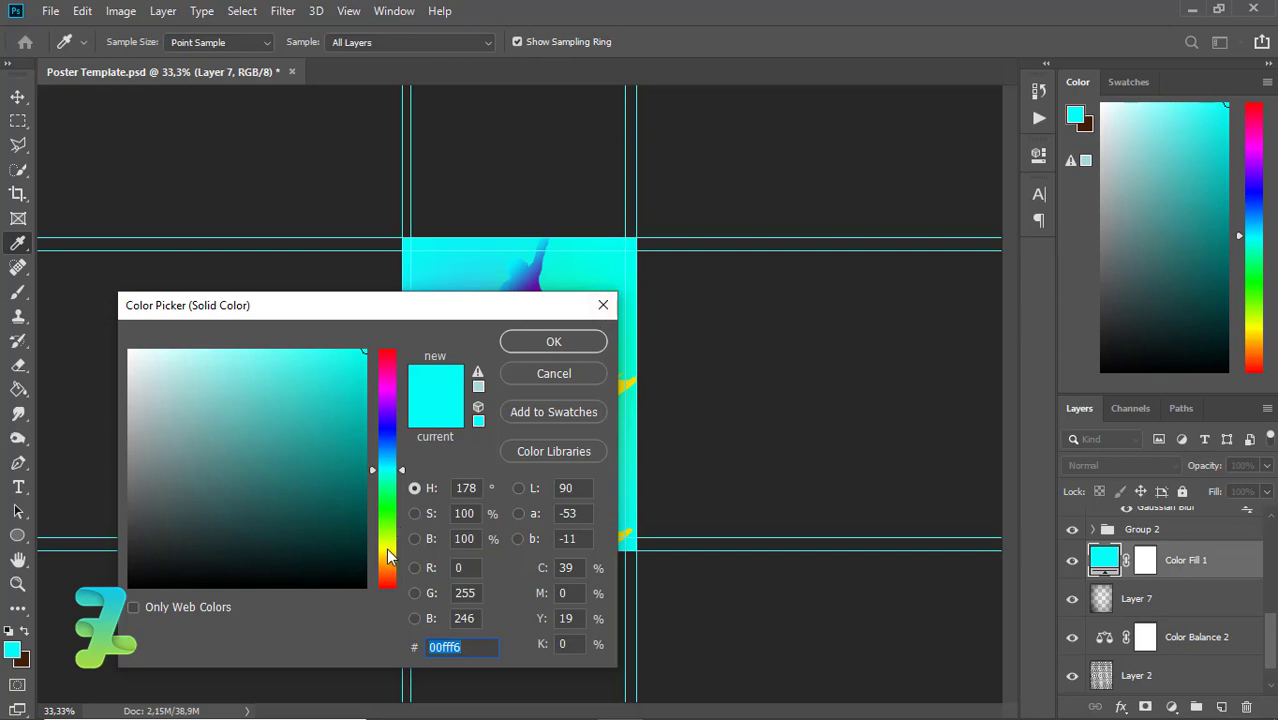
pyautogui.moveTo(390, 573); pyautogui.dragTo(392, 385)
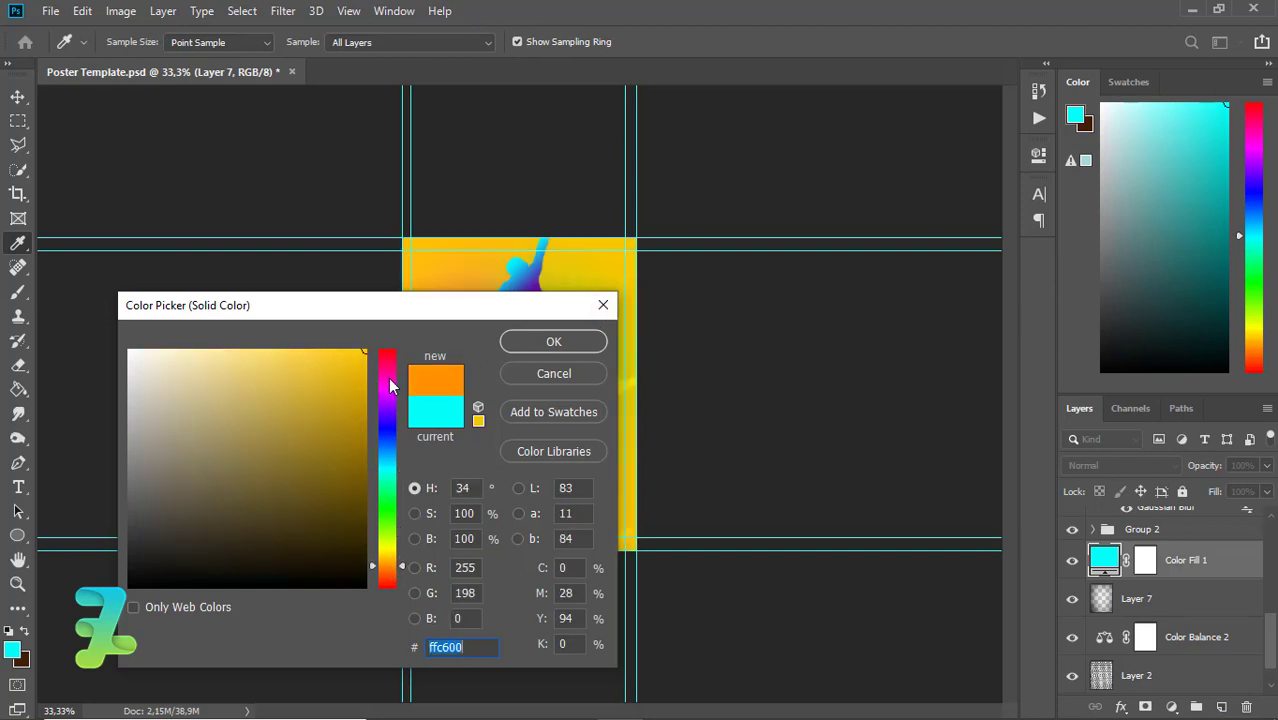
pyautogui.moveTo(254, 368); pyautogui.dragTo(156, 349)
pyautogui.moveTo(363, 310)
pyautogui.mouseDown()
pyautogui.moveTo(226, 438)
pyautogui.moveTo(210, 553)
pyautogui.mouseUp()
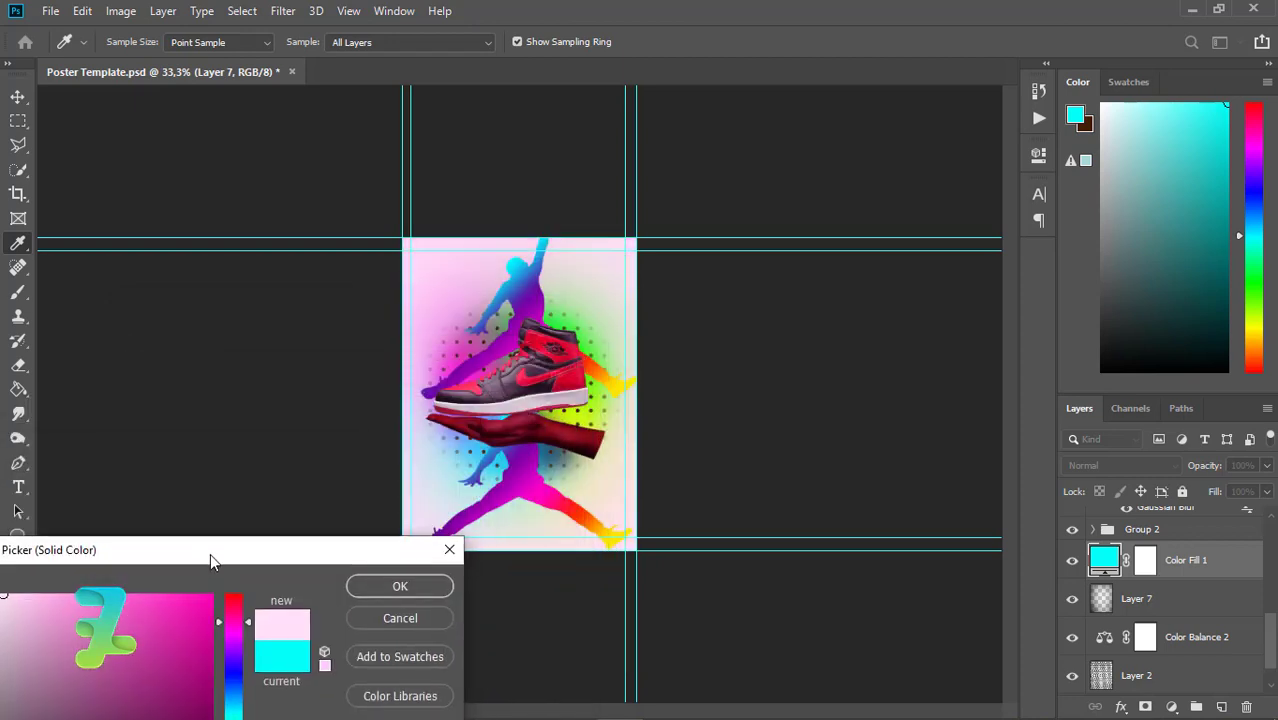
pyautogui.moveTo(210, 553); pyautogui.dragTo(558, 387)
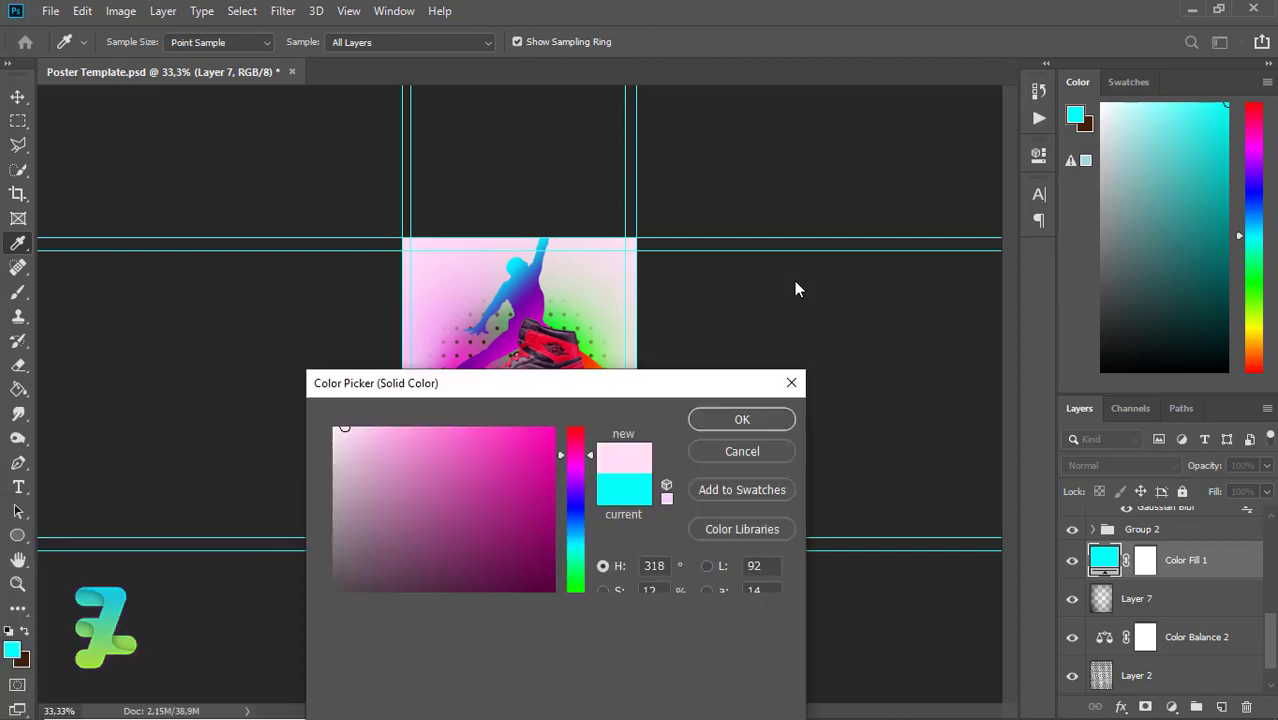
pyautogui.moveTo(822, 270); pyautogui.dragTo(862, 263)
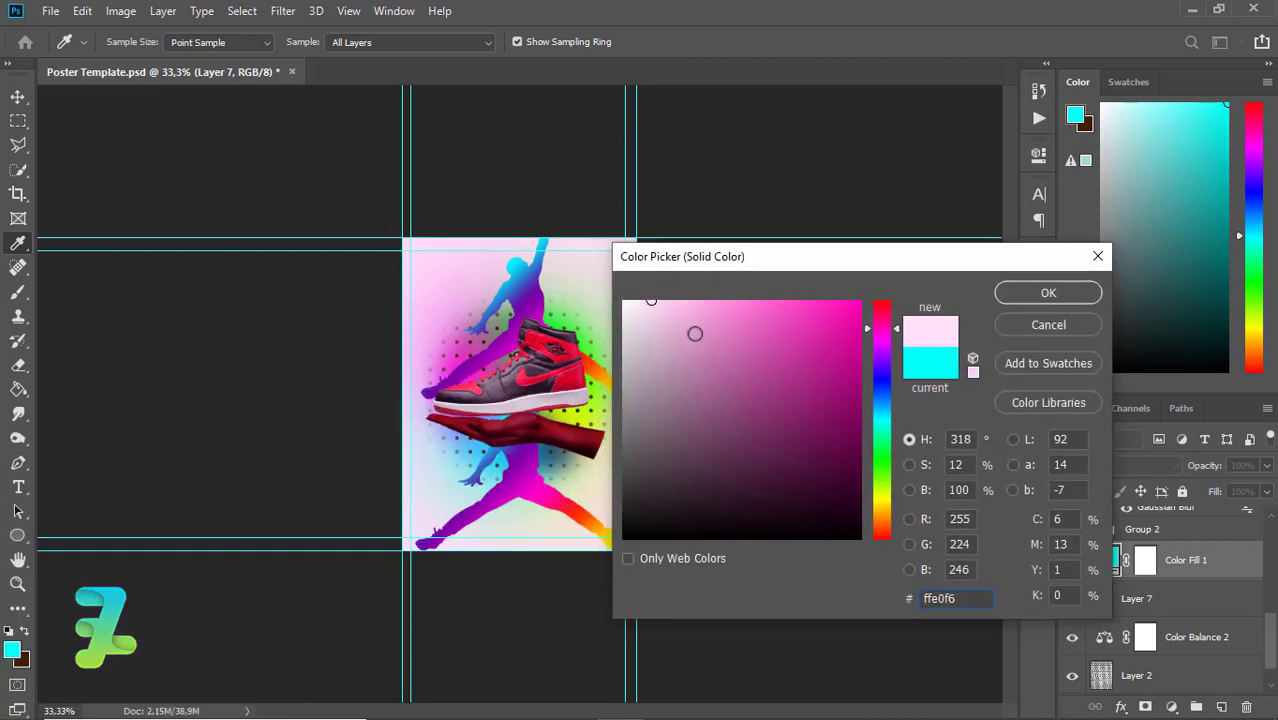
pyautogui.moveTo(650, 300); pyautogui.dragTo(628, 300)
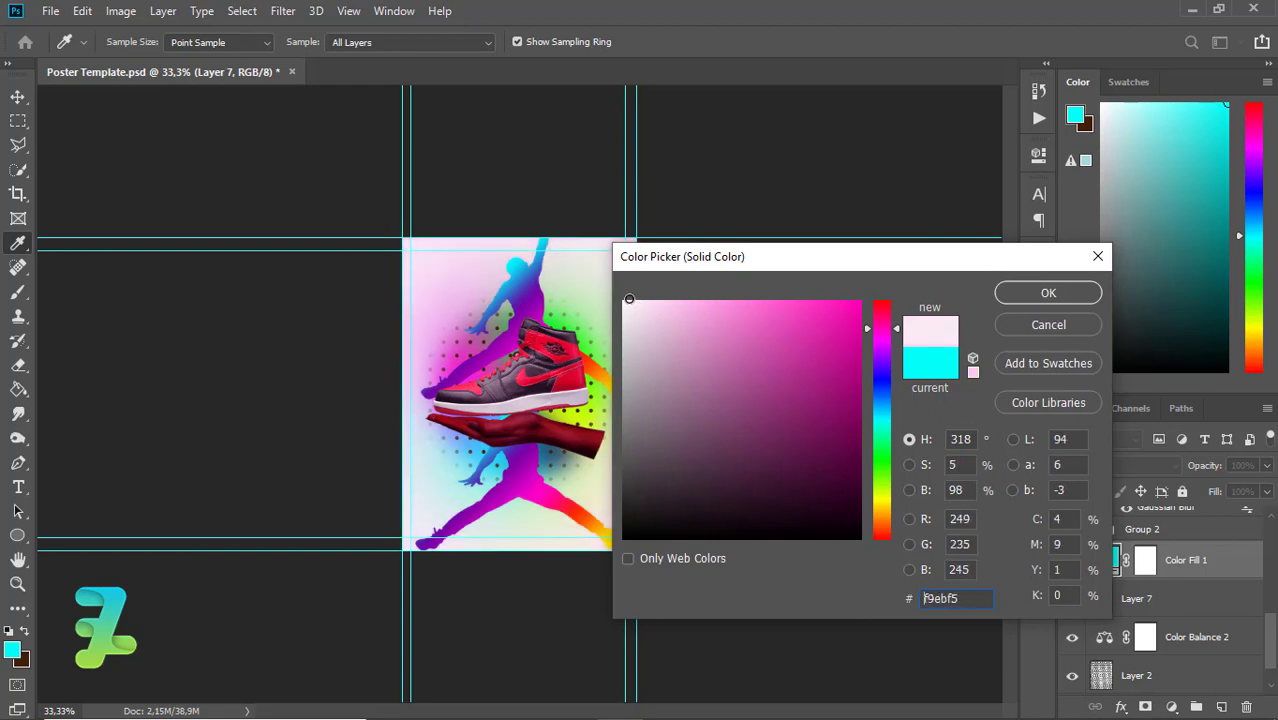
pyautogui.click(684, 347)
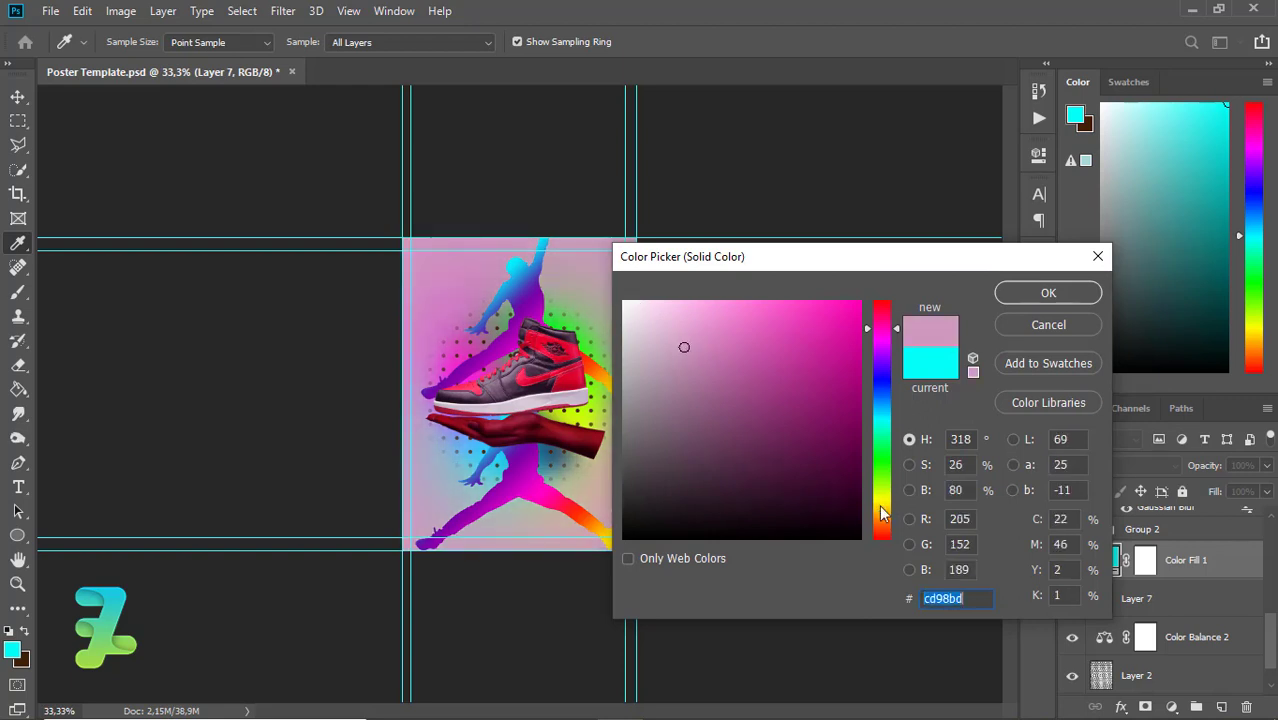
pyautogui.click(881, 507)
pyautogui.moveTo(684, 347)
pyautogui.mouseDown()
pyautogui.moveTo(673, 303)
pyautogui.moveTo(653, 304)
pyautogui.mouseUp()
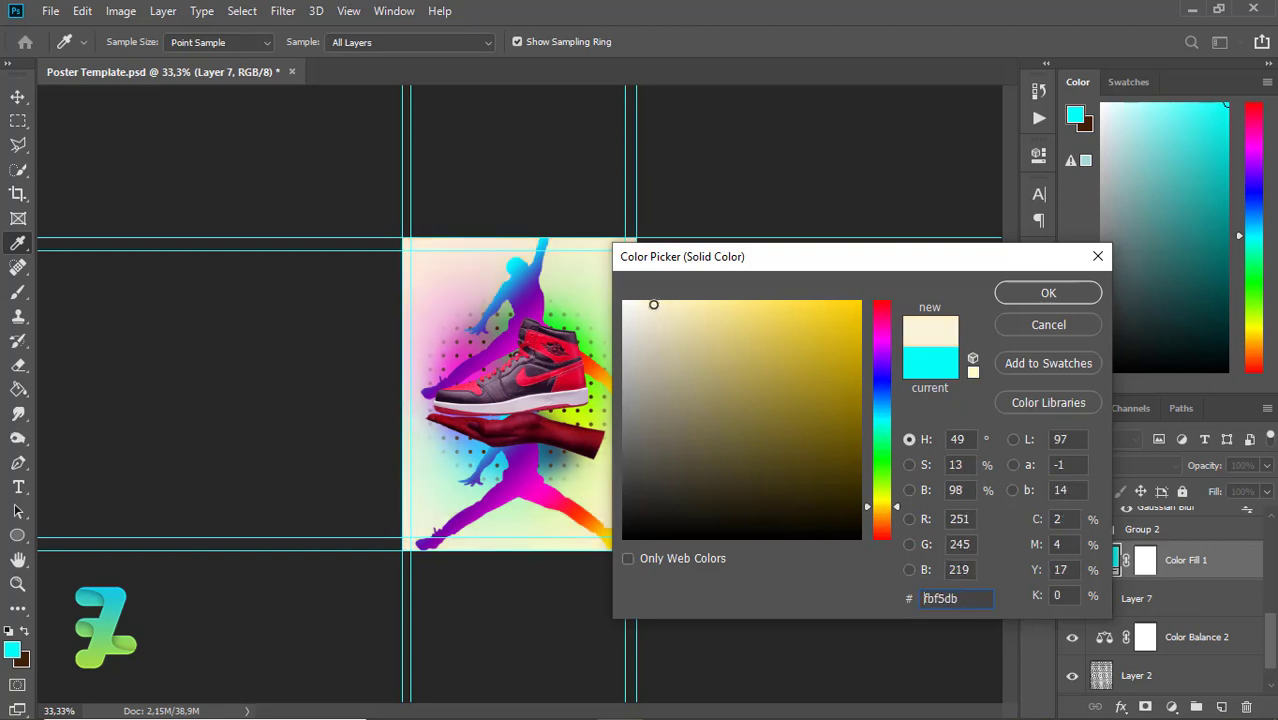
pyautogui.click(1016, 297)
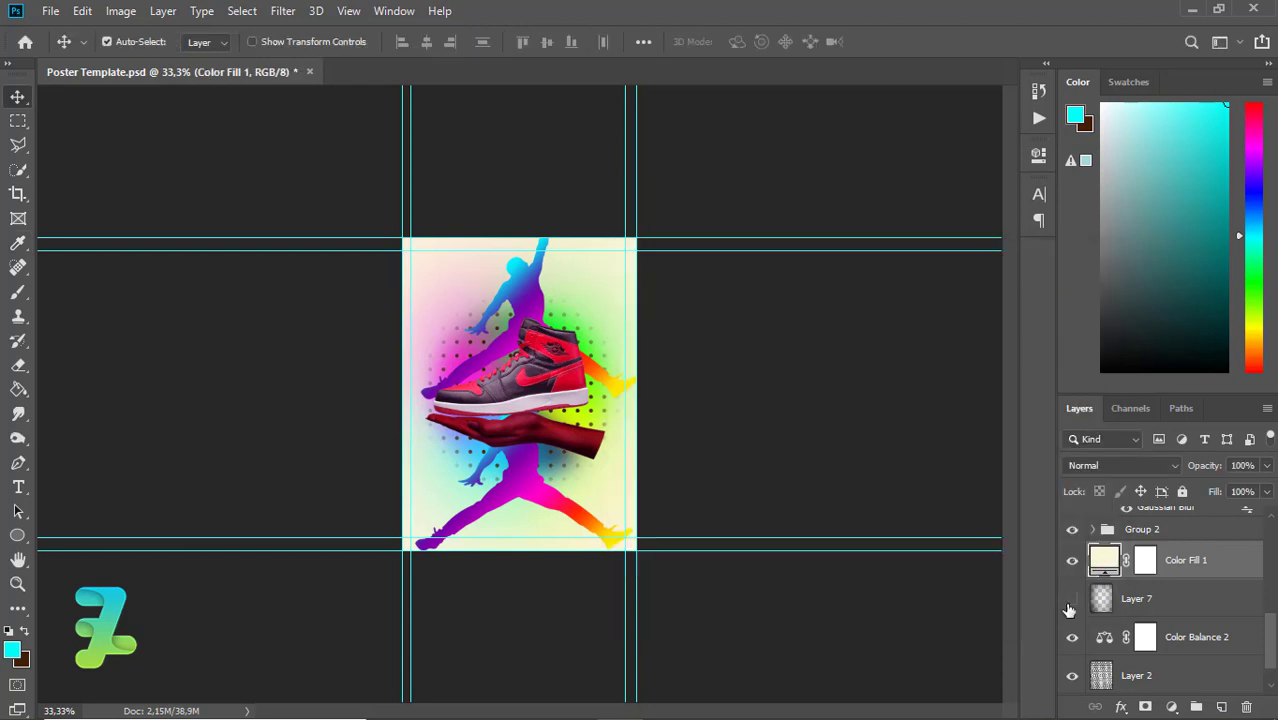
# Hide Layer 7 and zoom in to inspect the cream background.
pyautogui.moveTo(1112, 570)
pyautogui.mouseDown()
pyautogui.moveTo(1123, 608)
pyautogui.moveTo(1110, 550)
pyautogui.mouseUp()
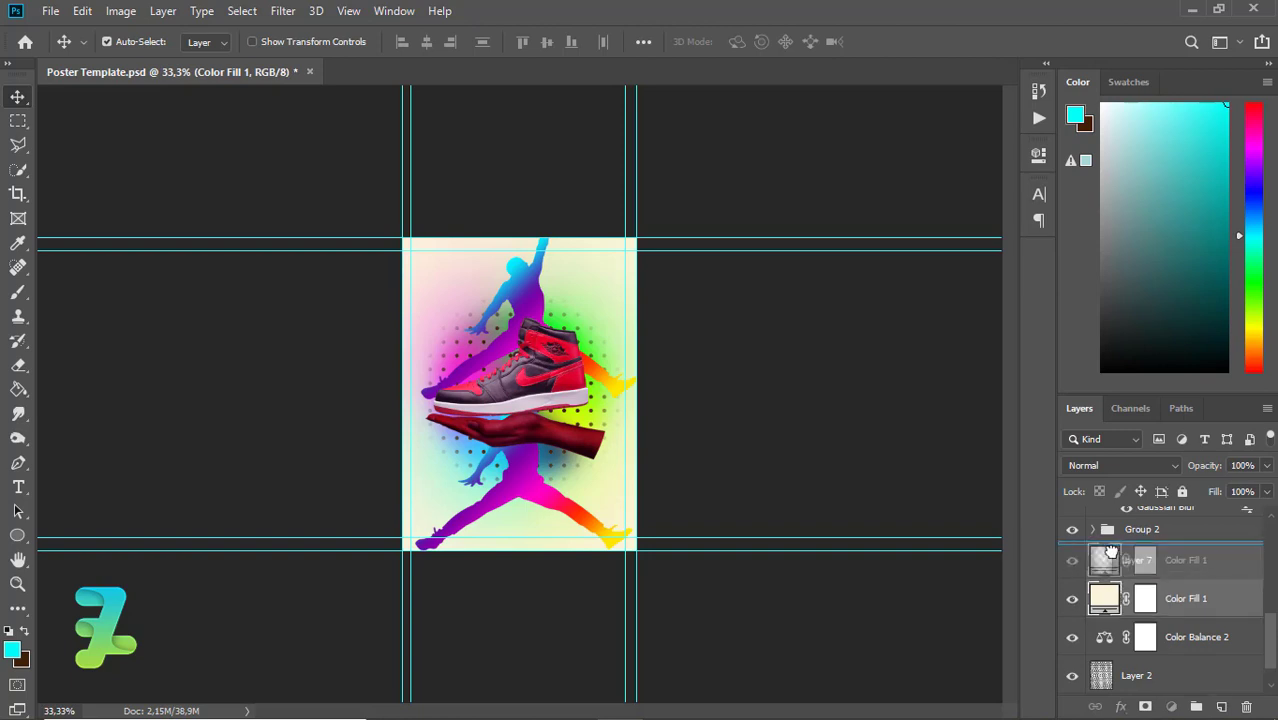
pyautogui.hotkey('ctrl', '+')
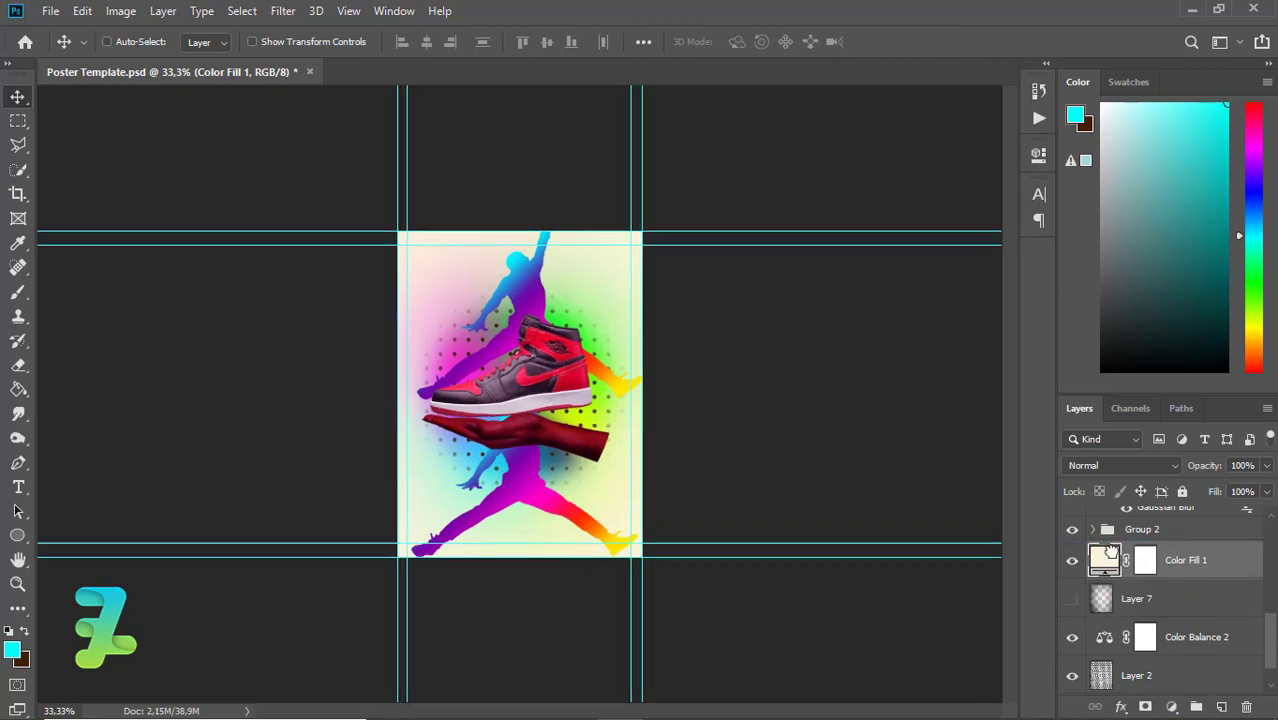
pyautogui.hotkey('ctrl', '+')
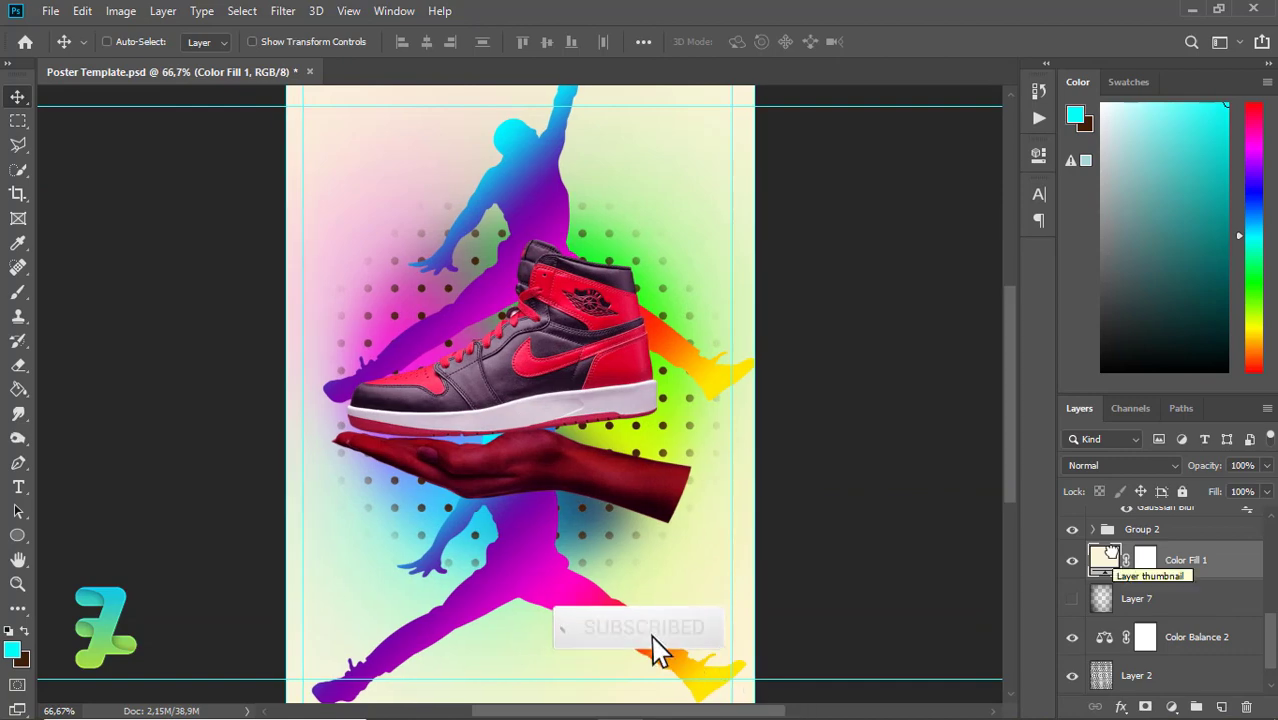
pyautogui.hotkey('ctrl', '-')
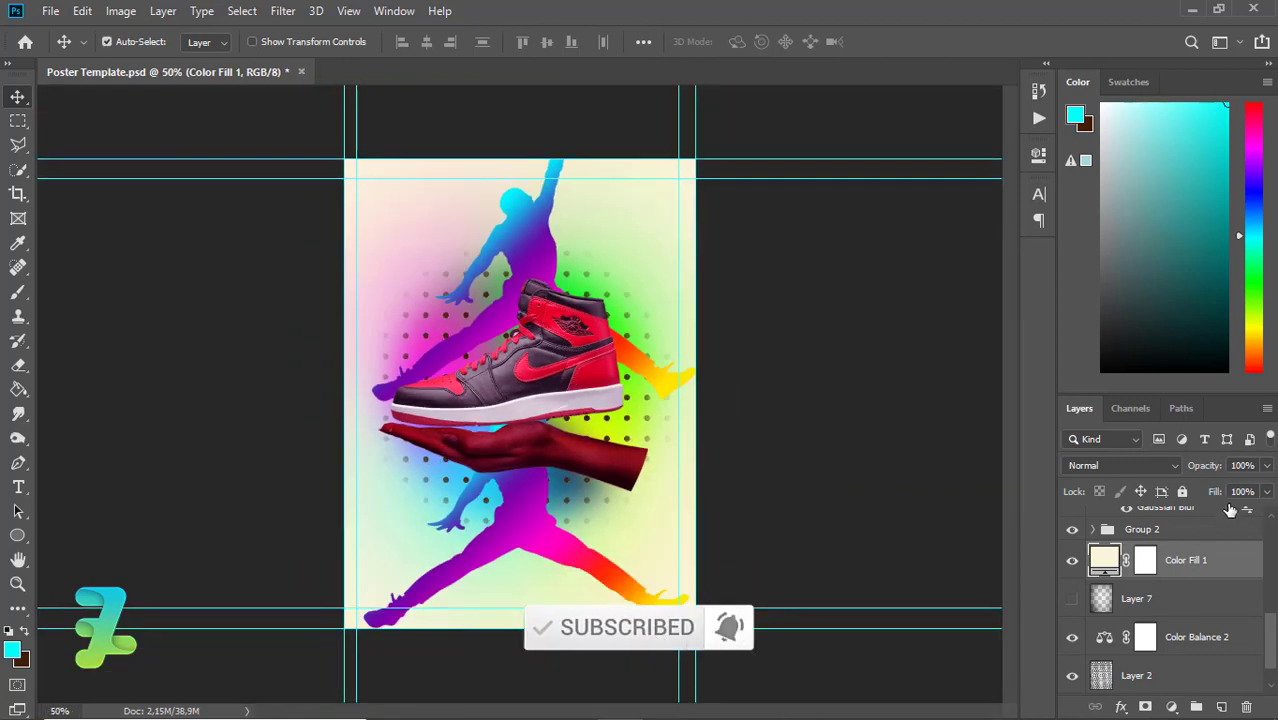
# Set Color Fill 1's opacity to 95% after testing 40%, then review the whole poster.
pyautogui.click(1266, 465)
pyautogui.moveTo(1256, 488); pyautogui.dragTo(1201, 485)
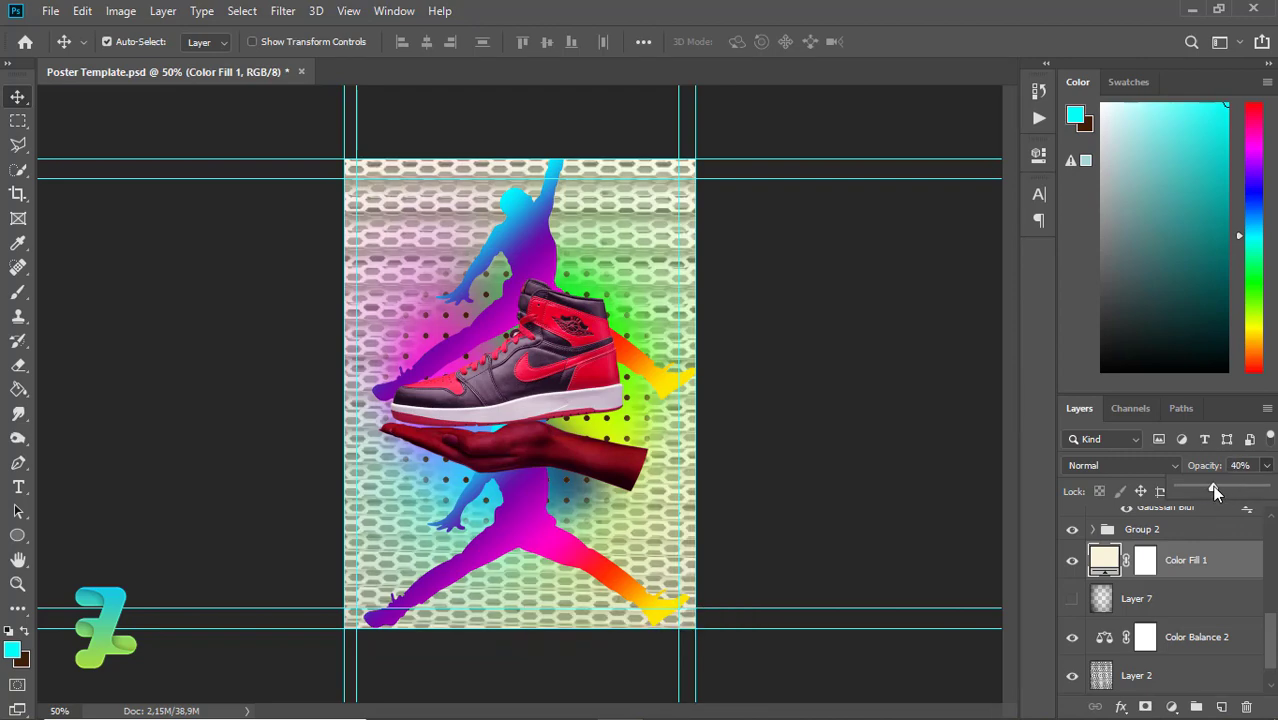
pyautogui.moveTo(1228, 490); pyautogui.dragTo(1262, 497)
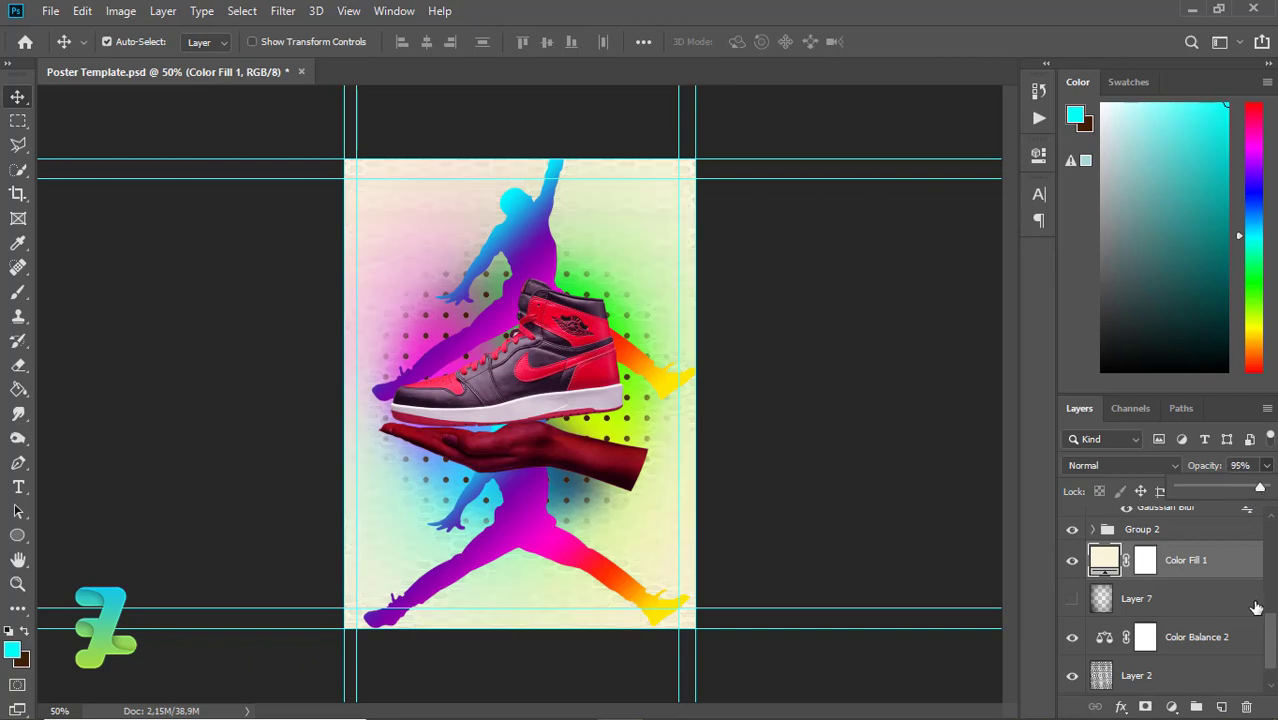
pyautogui.press('ctrl')
pyautogui.hotkey('ctrl', '-')
pyautogui.hotkey('ctrl', '-')
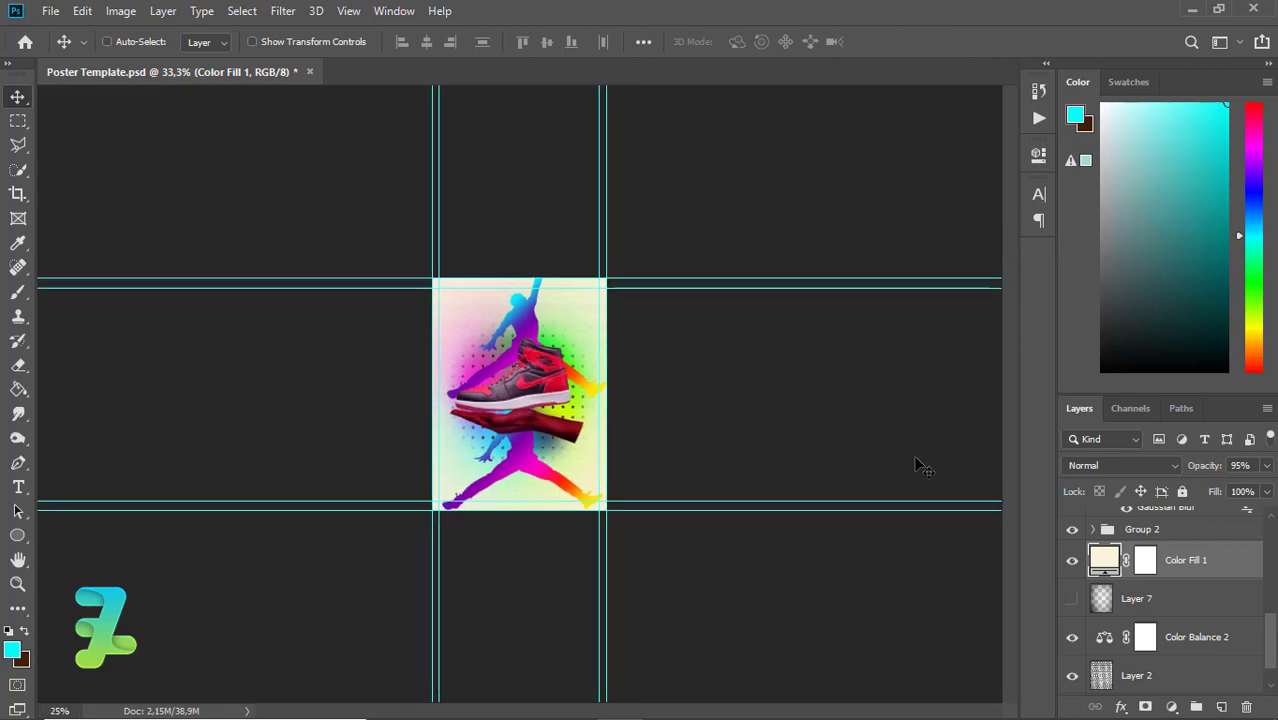
pyautogui.hotkey('ctrl', '-')
pyautogui.hotkey('ctrl', '+')
pyautogui.hotkey('ctrl', '+')
pyautogui.hotkey('ctrl', '+')
pyautogui.hotkey('ctrl', '+')
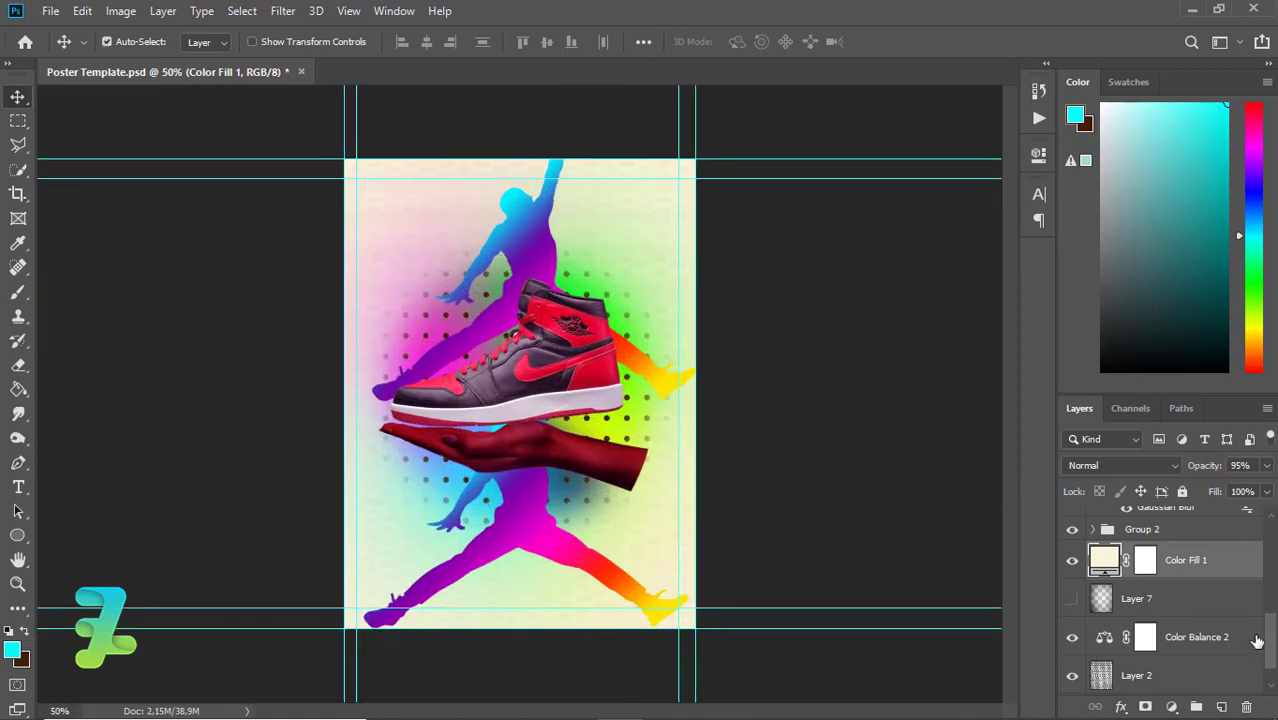
pyautogui.scroll(3, 1257, 630)
pyautogui.scroll(3, 1210, 570)
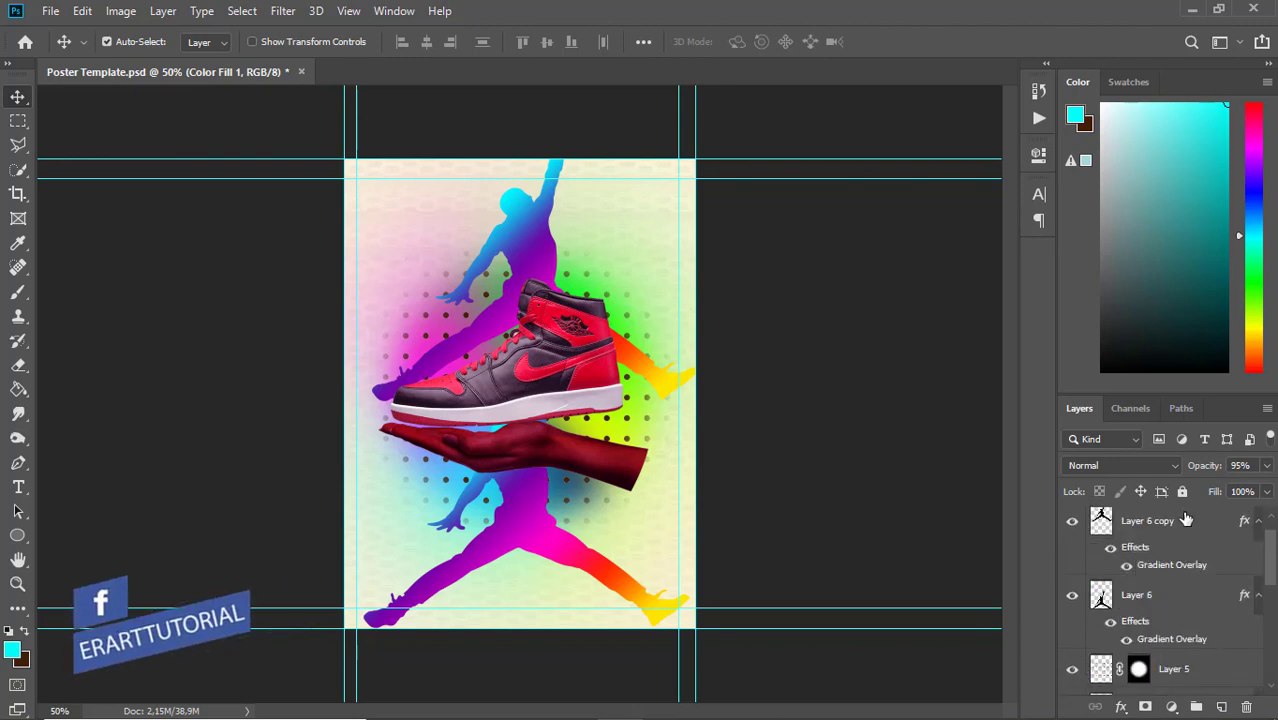
# On Layer 6 copy, try cyan 00ffff as foreground, then reset colours to black.
pyautogui.click(1186, 520)
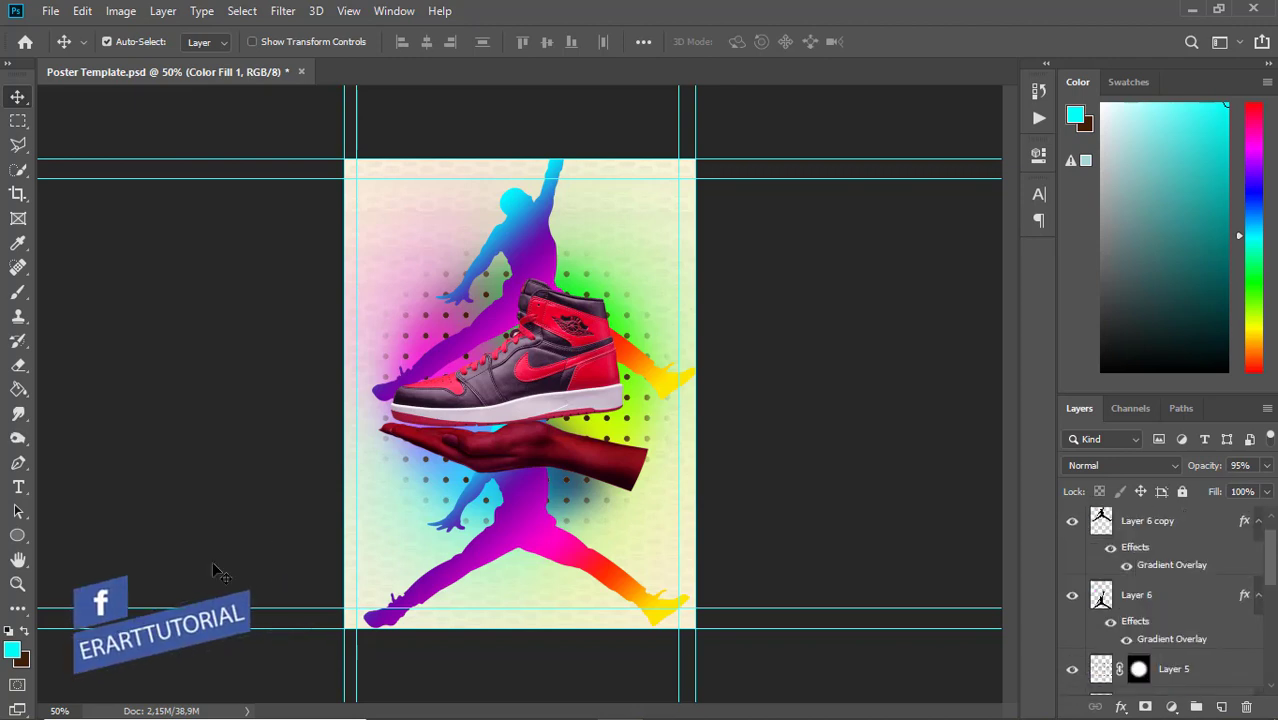
pyautogui.click(17, 652)
pyautogui.click(644, 519)
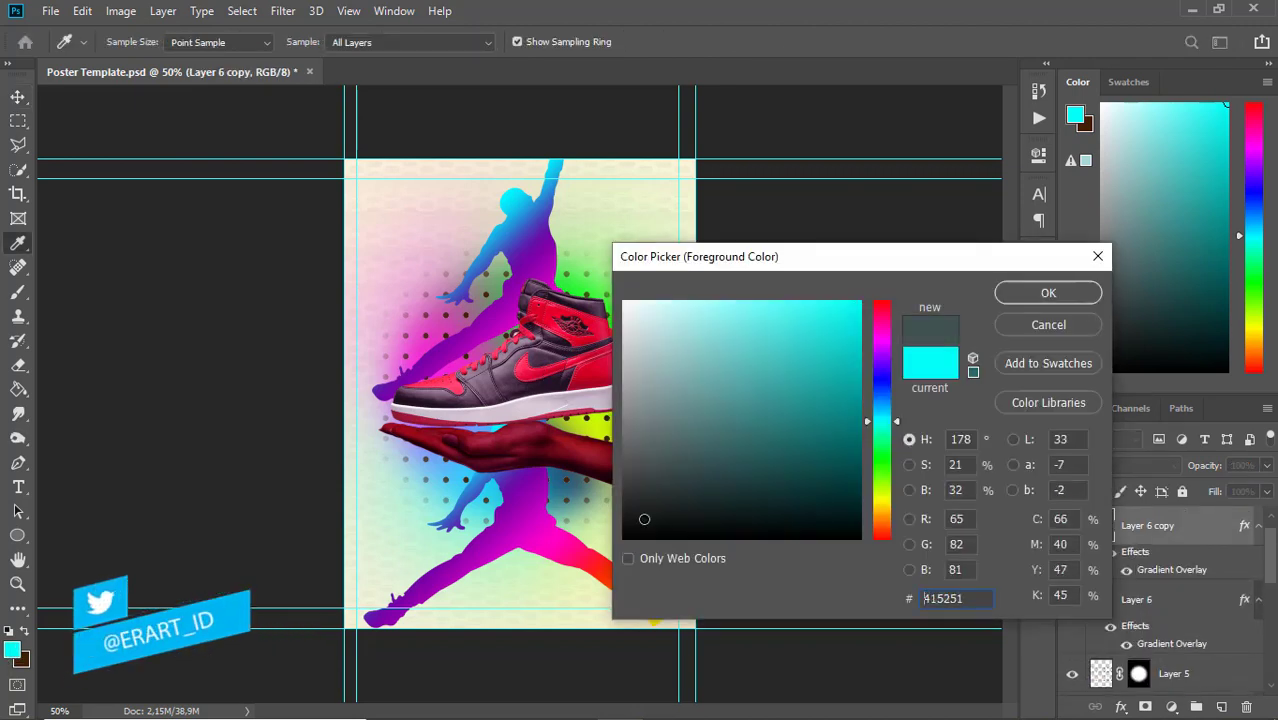
pyautogui.write('00ffff')
pyautogui.click(1048, 292)
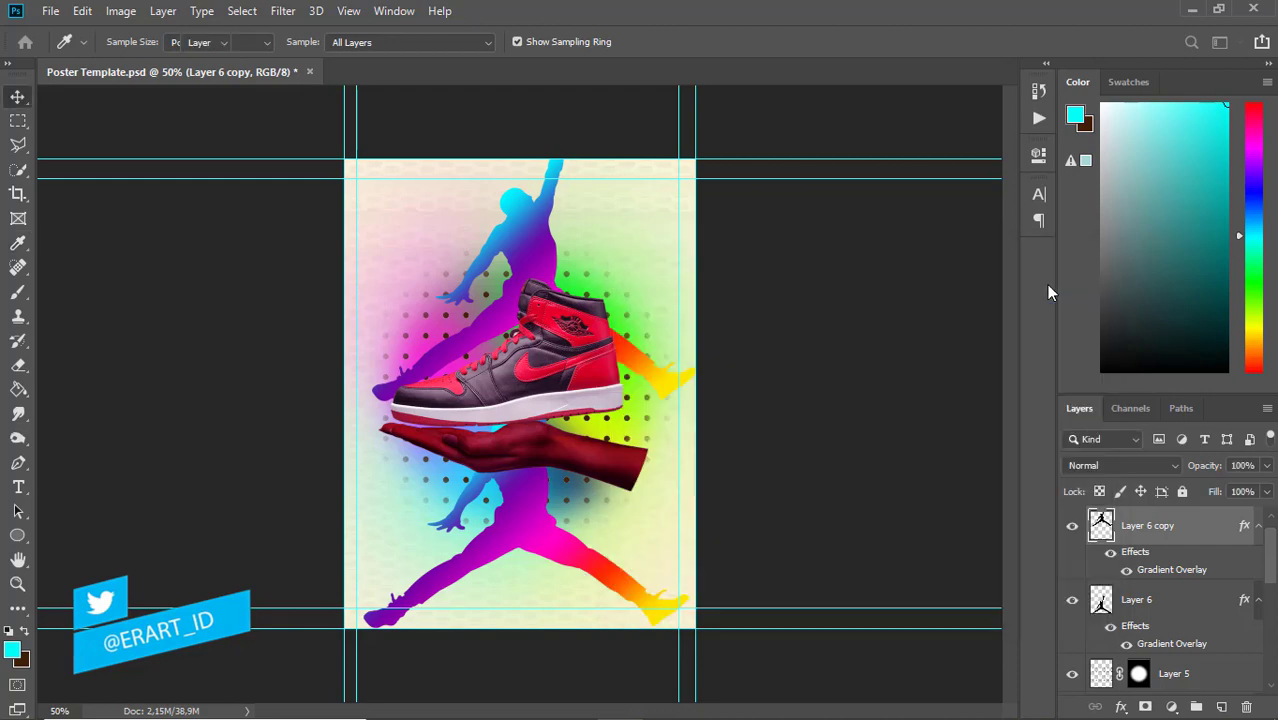
pyautogui.press('v')
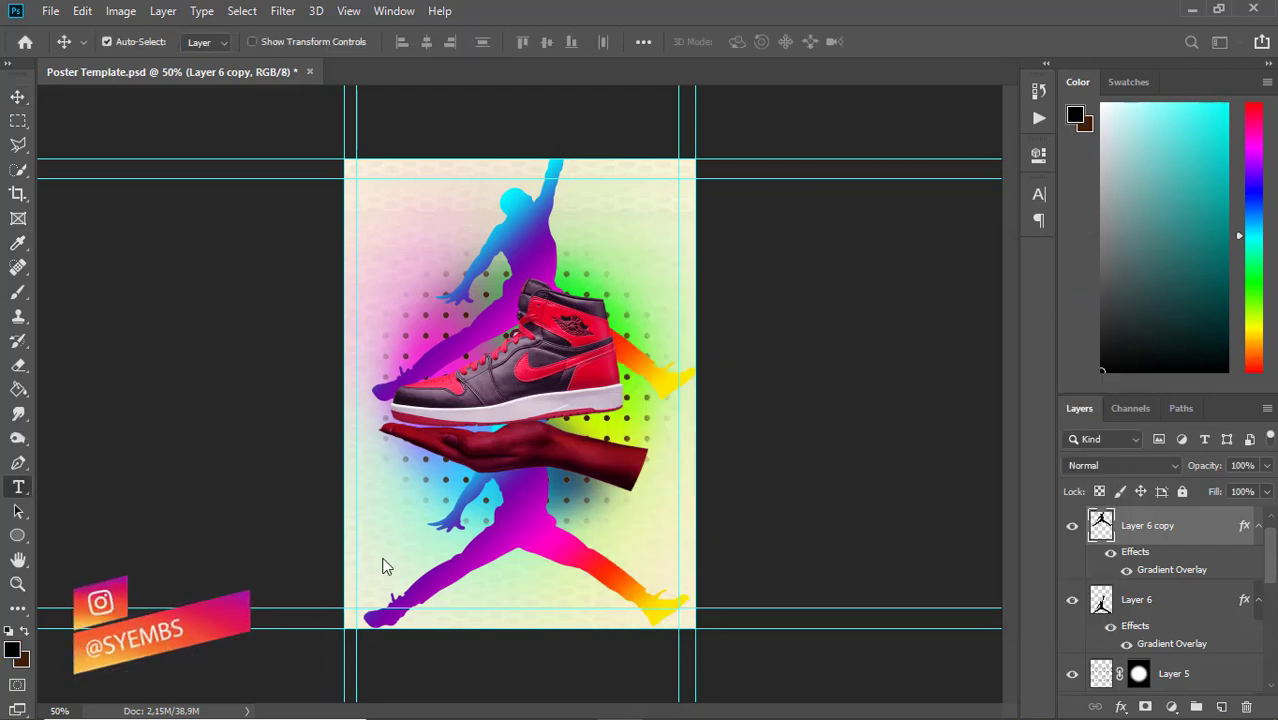
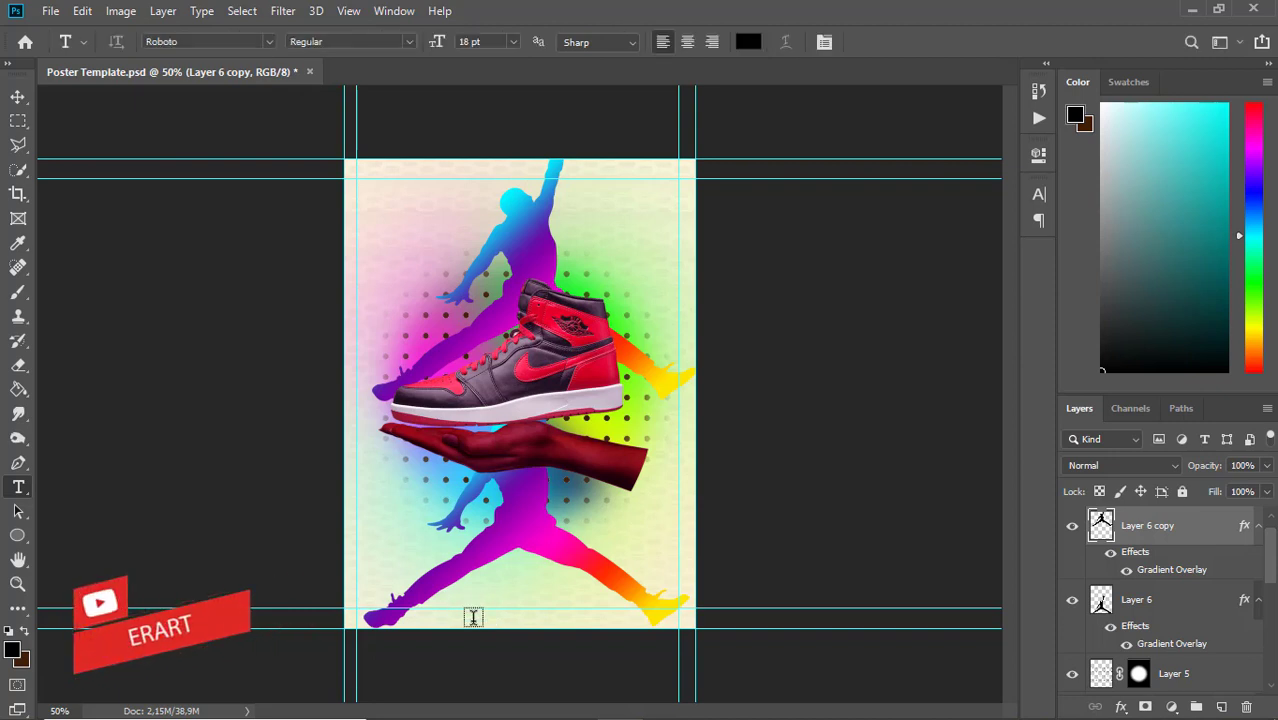
# Paste the author's name credit as a text line near the poster's bottom, set in all caps.
pyautogui.click(473, 617)
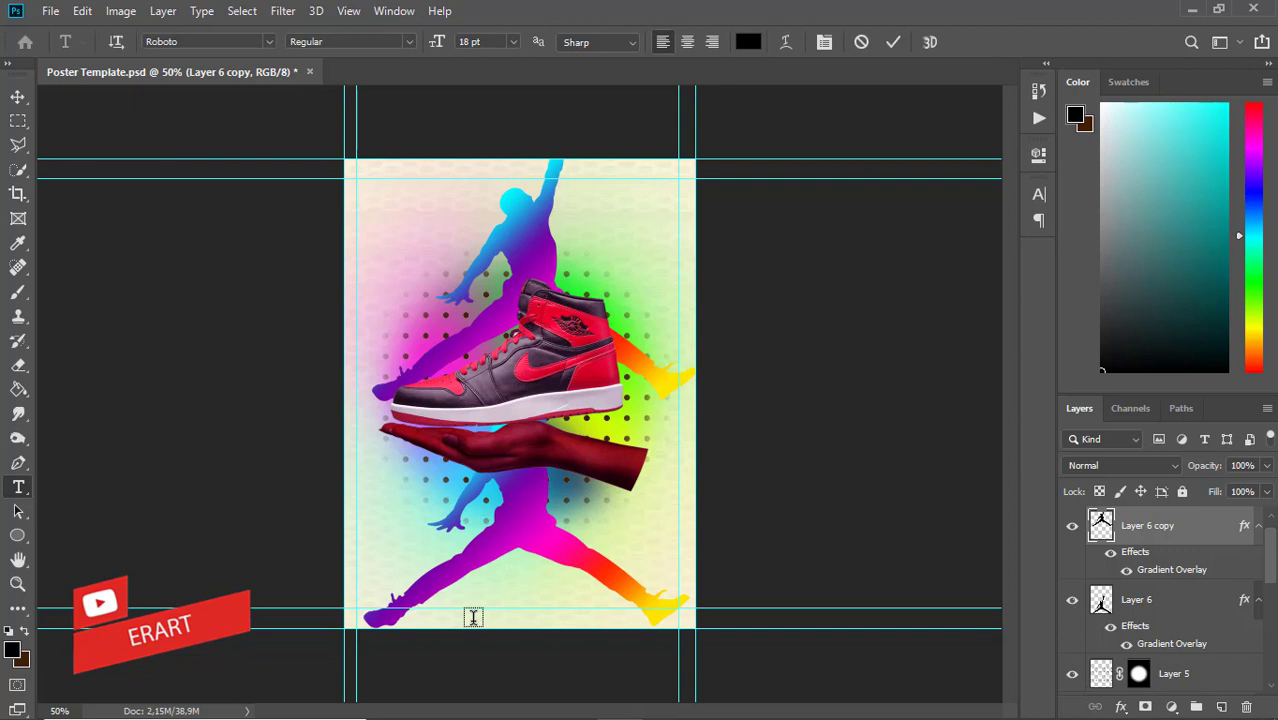
pyautogui.press('BackSpace')
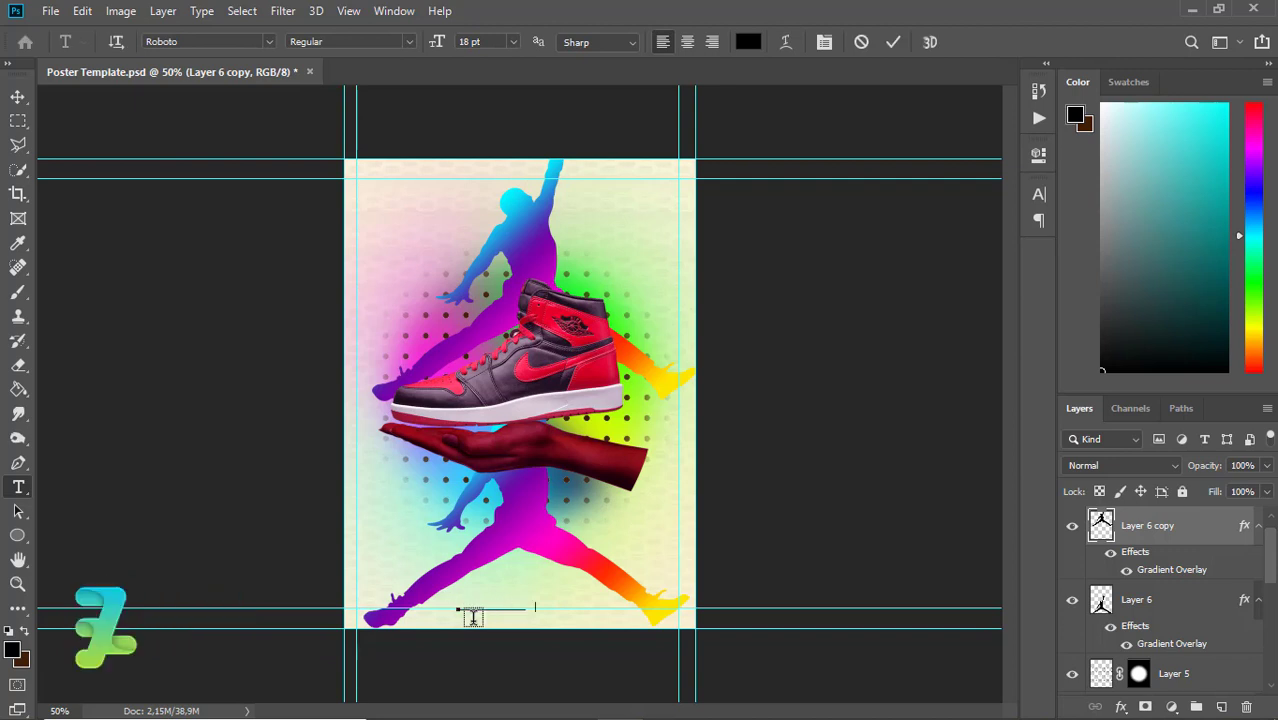
pyautogui.hotkey('ctrl', 'v')
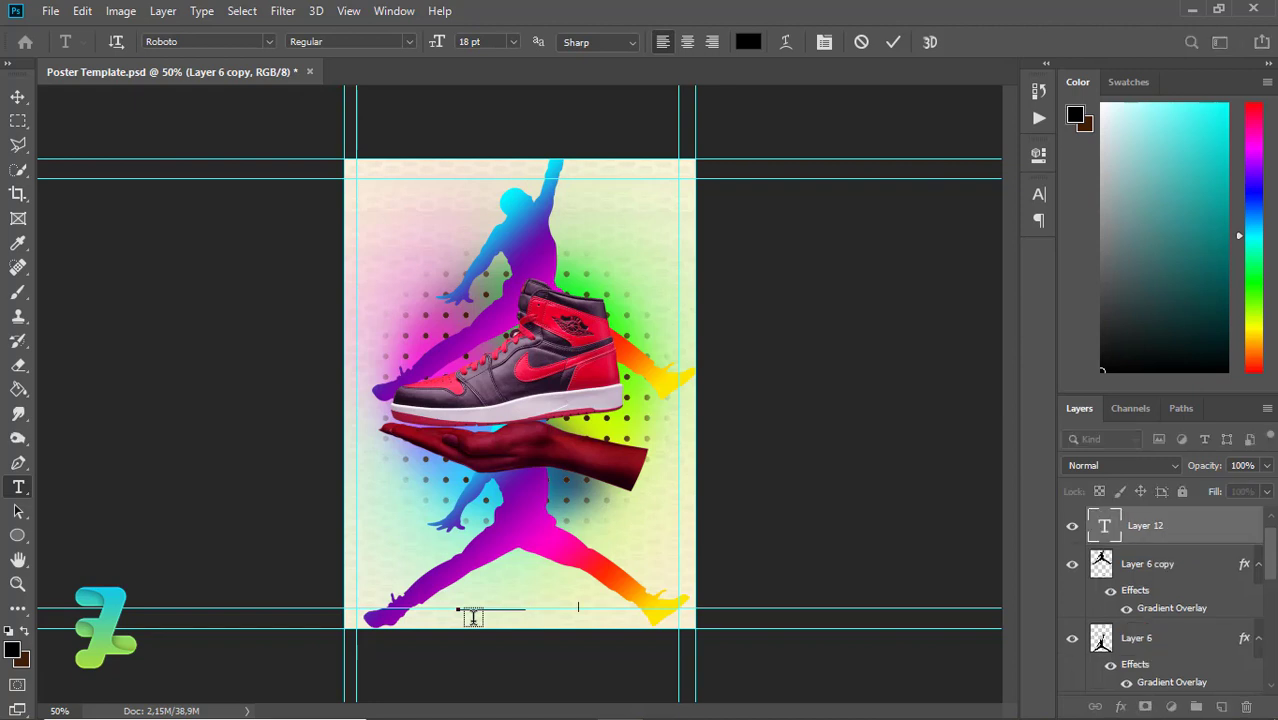
pyautogui.hotkey('ctrl', 'a')
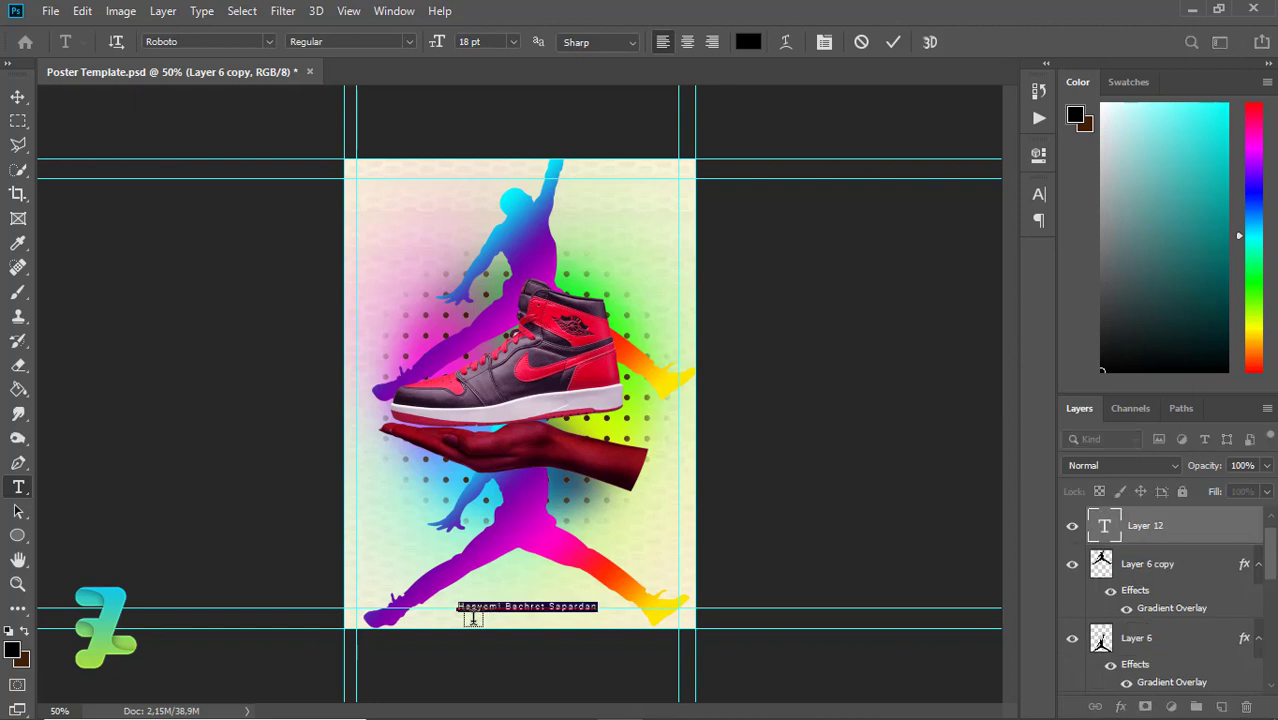
pyautogui.click(473, 618)
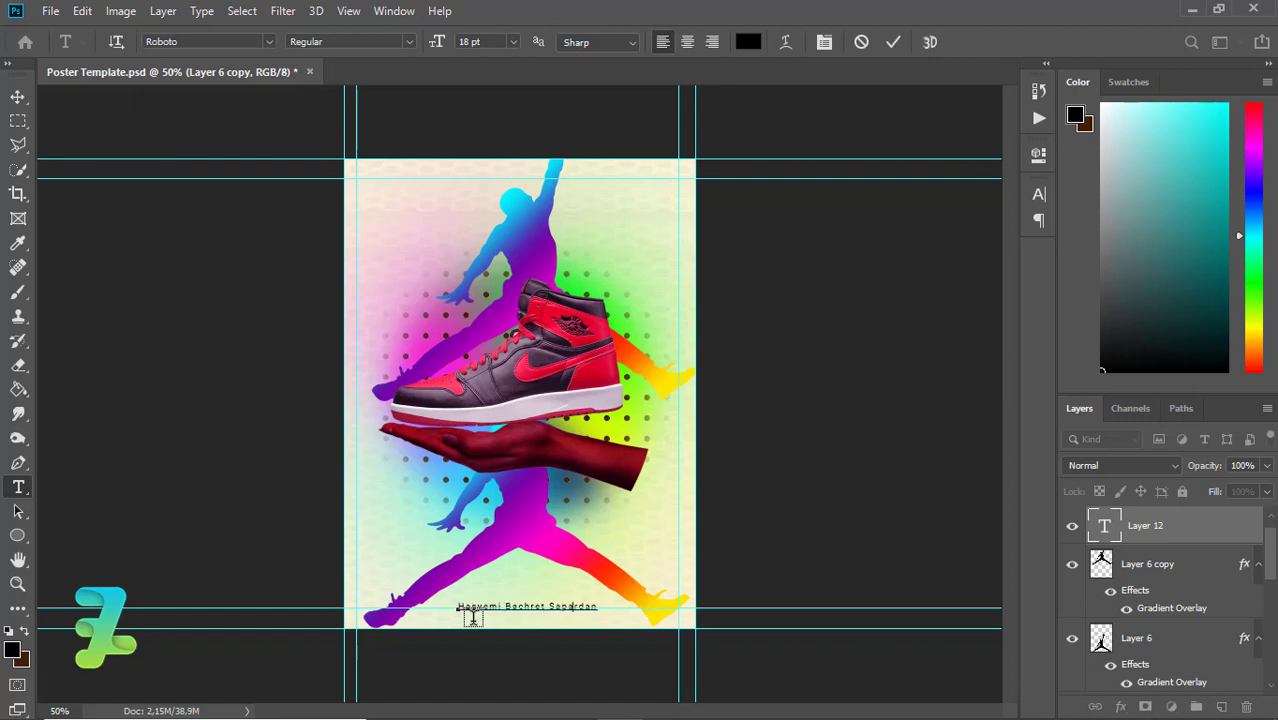
pyautogui.hotkey('ctrl', 'shift', 'k')
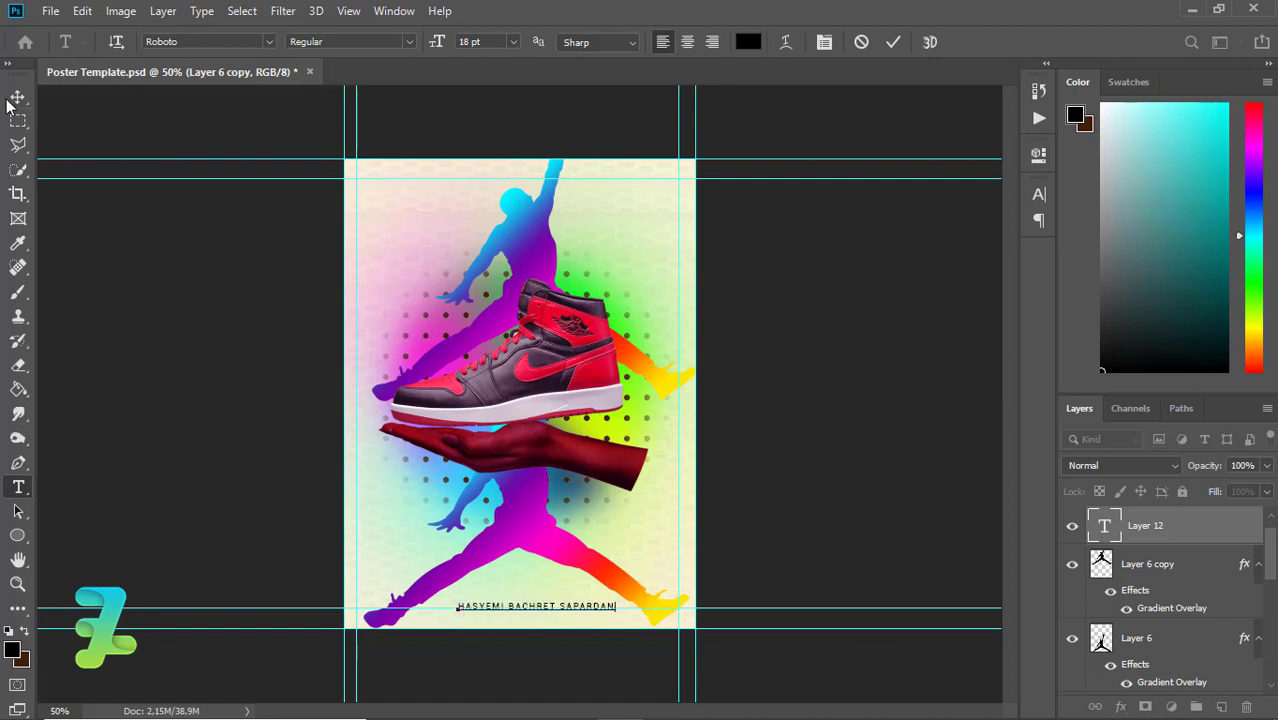
pyautogui.click(17, 97)
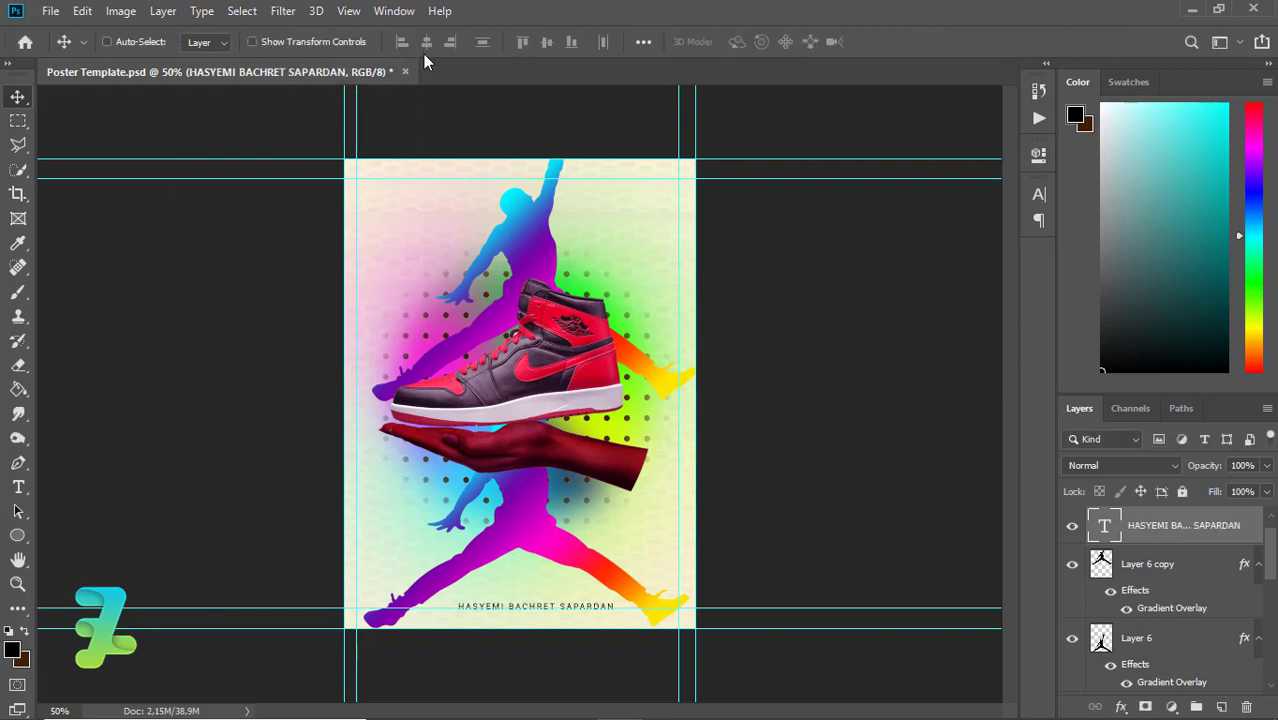
# Centre the name credit horizontally on the canvas.
pyautogui.hotkey('ctrl', 'a')
pyautogui.click(426, 41)
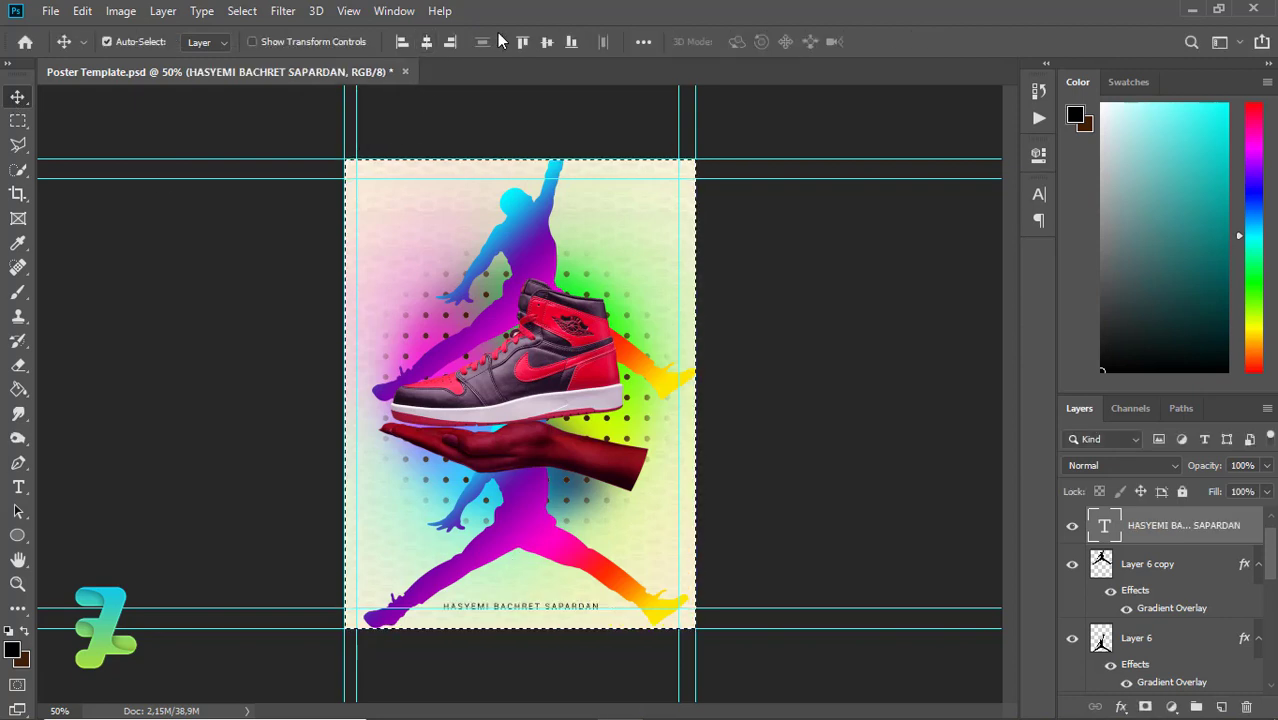
pyautogui.hotkey('ctrl', 'd')
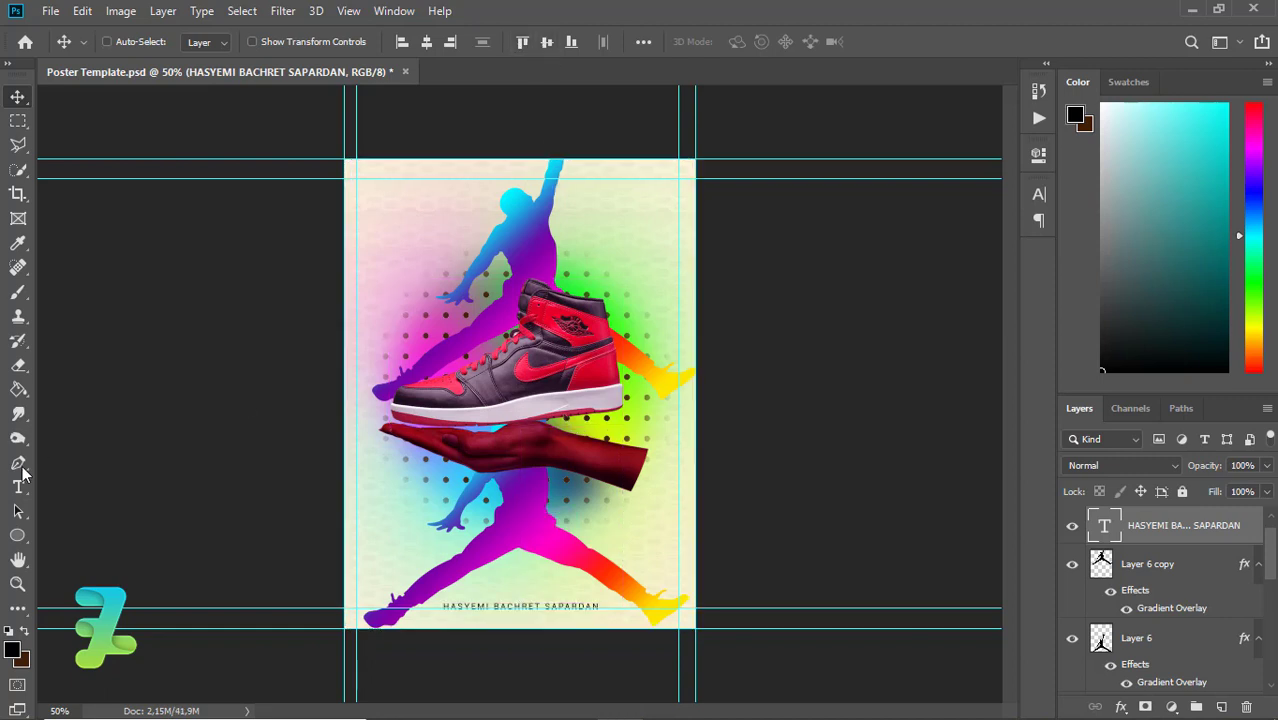
# Type an 'AIR JORDAN' text line above the shoe.
pyautogui.click(18, 487)
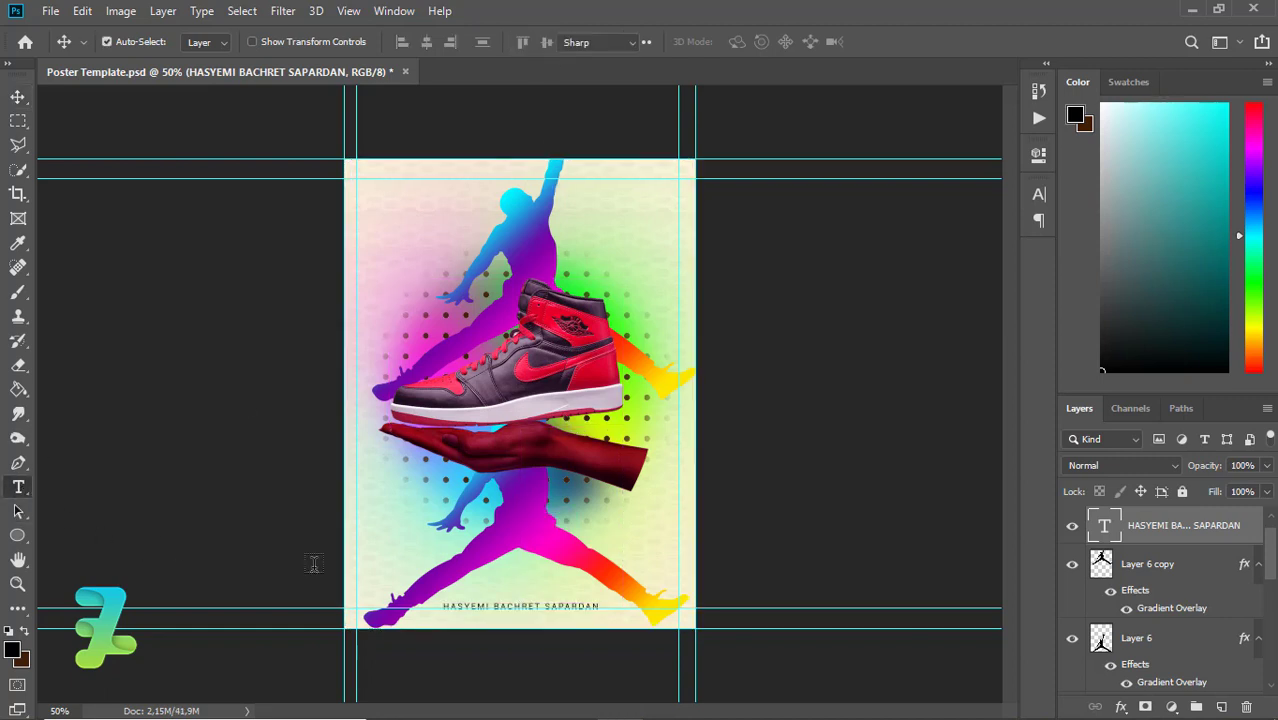
pyautogui.click(431, 249)
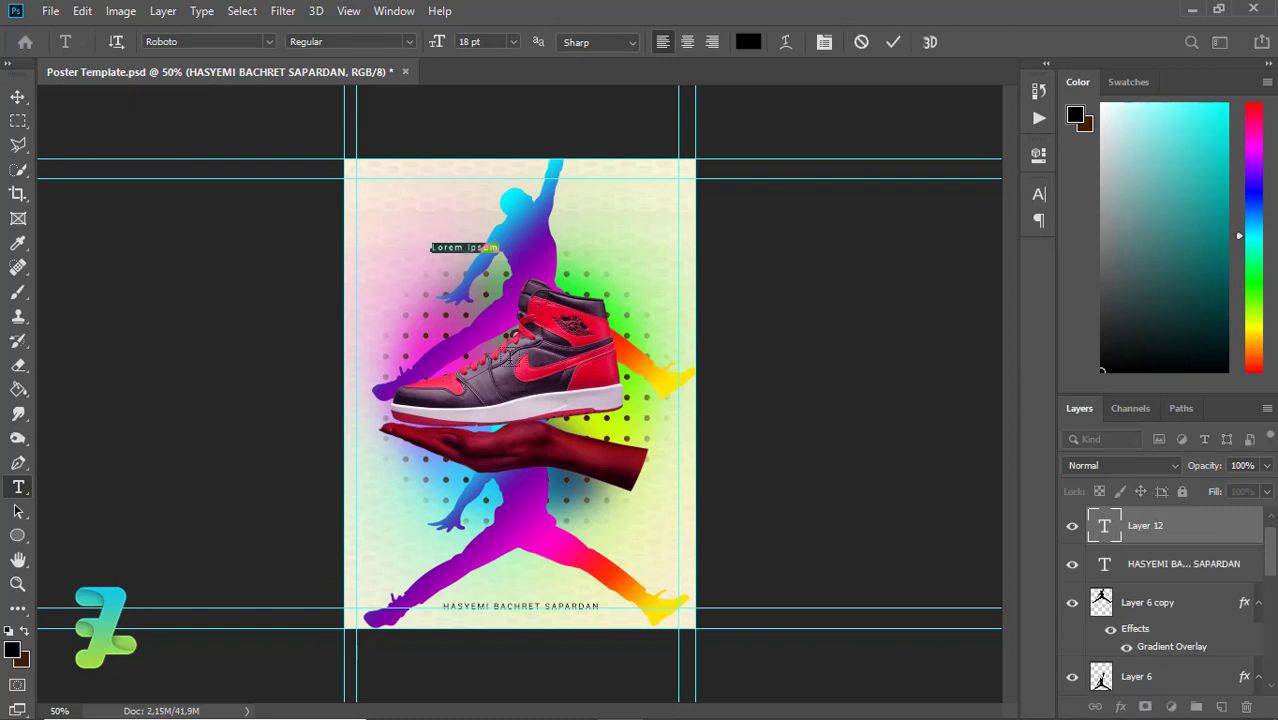
pyautogui.press('Left')
pyautogui.write('air')
pyautogui.hotkey('ctrl', 'a')
pyautogui.write('AIR JORDAN')
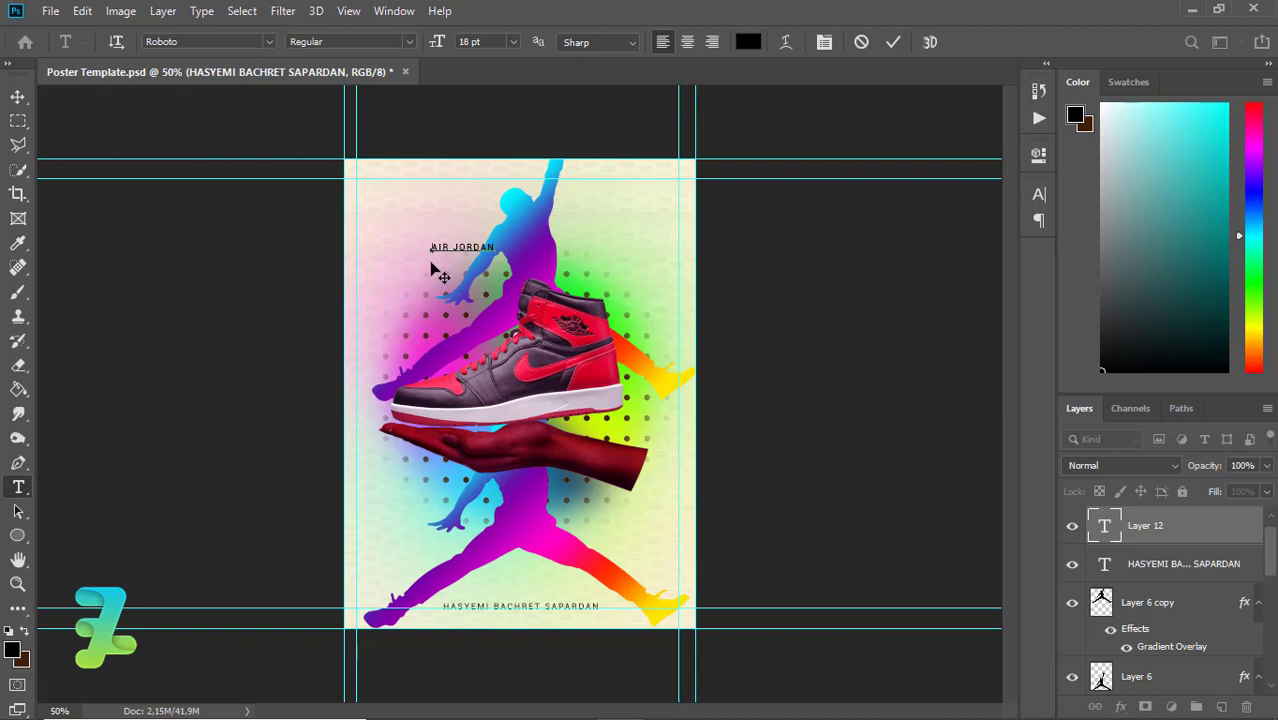
pyautogui.write('•')
# Make the heading Roboto Black 30 pt, add the leading dash, and move it higher.
pyautogui.hotkey('ctrl', 'a')
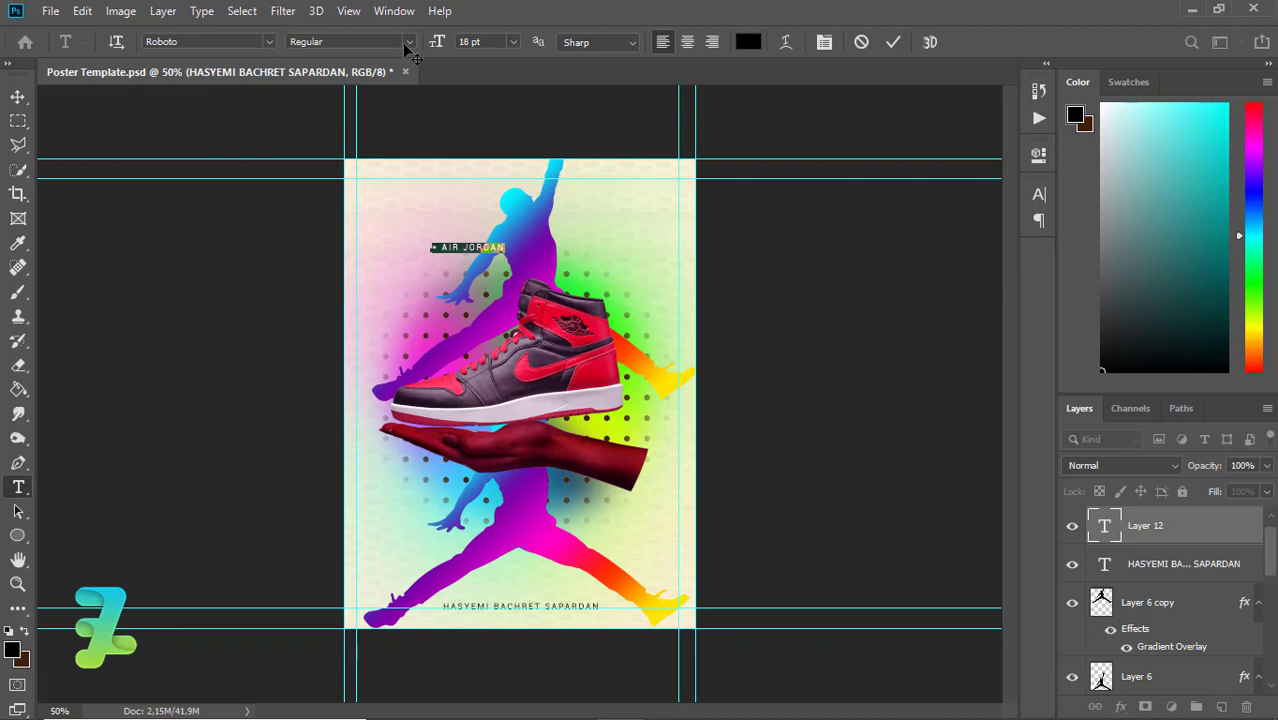
pyautogui.click(408, 42)
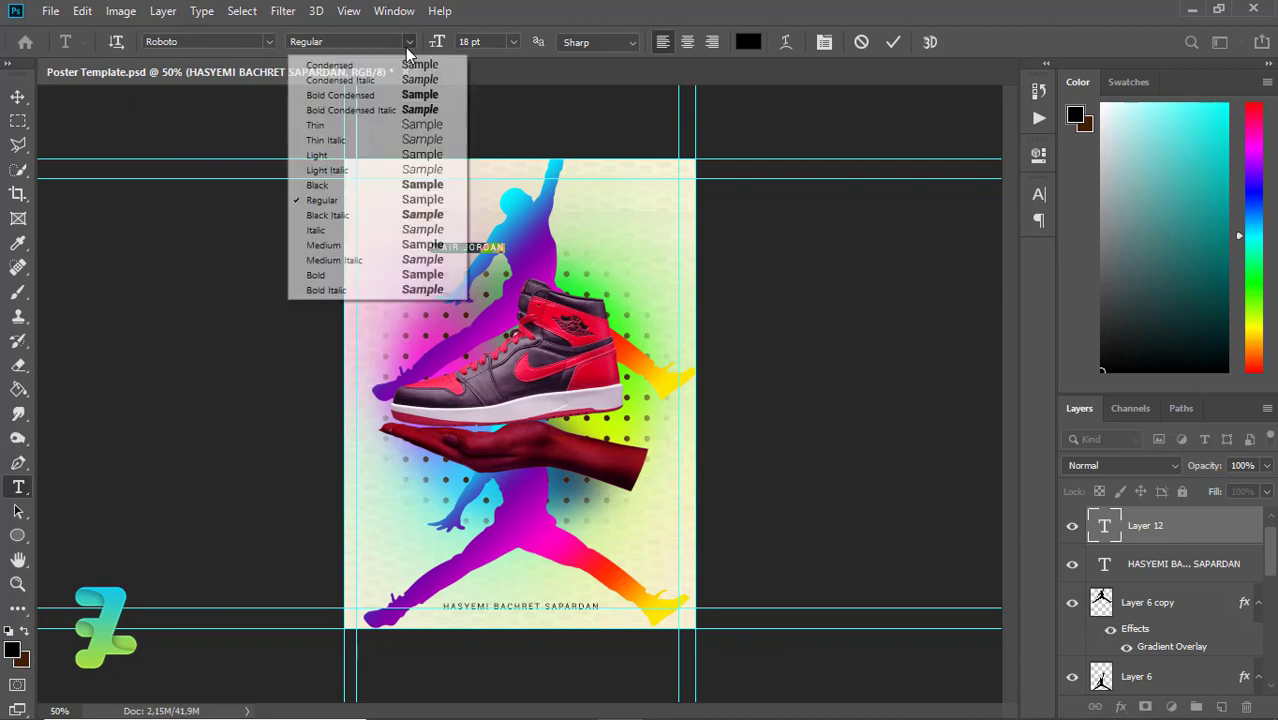
pyautogui.click(362, 185)
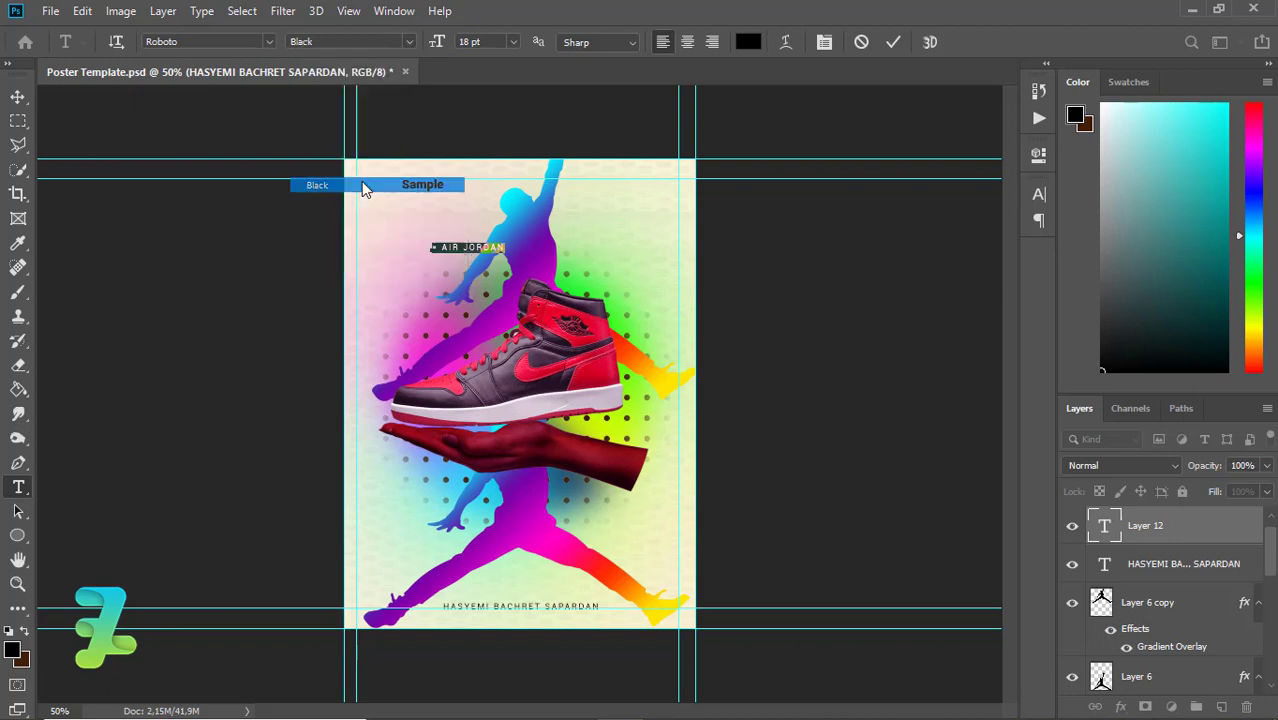
pyautogui.click(513, 42)
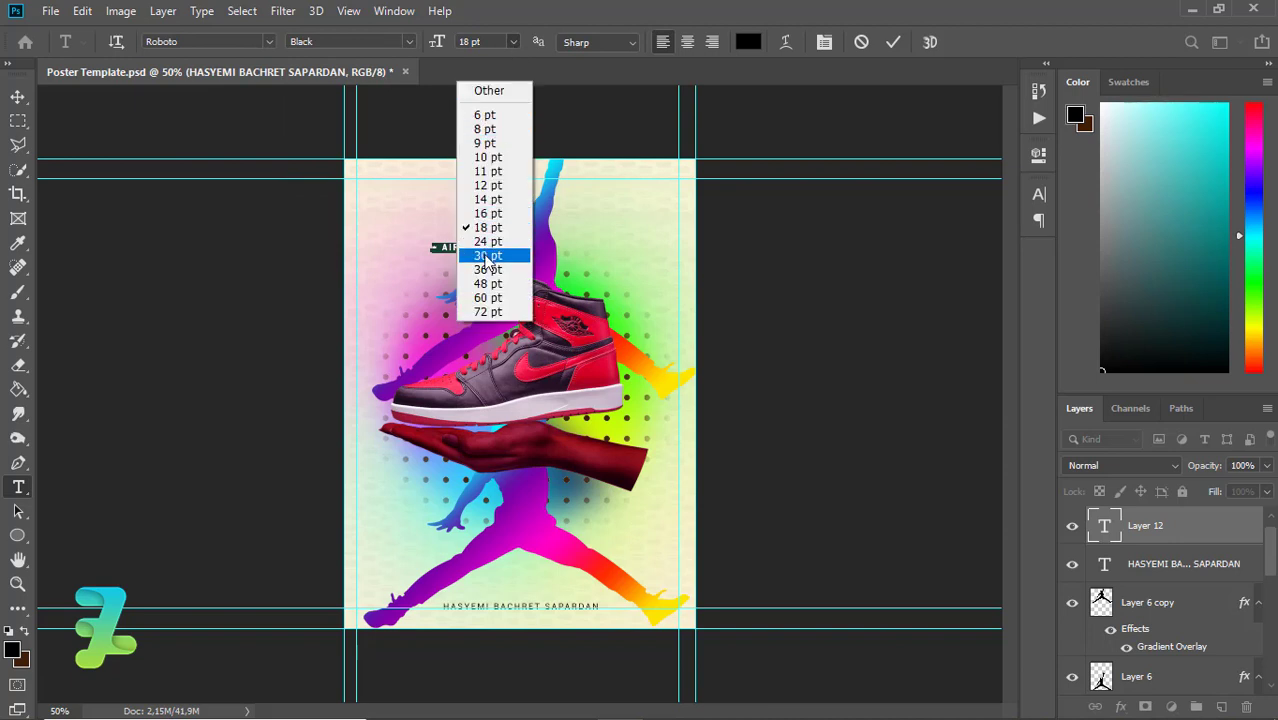
pyautogui.click(487, 250)
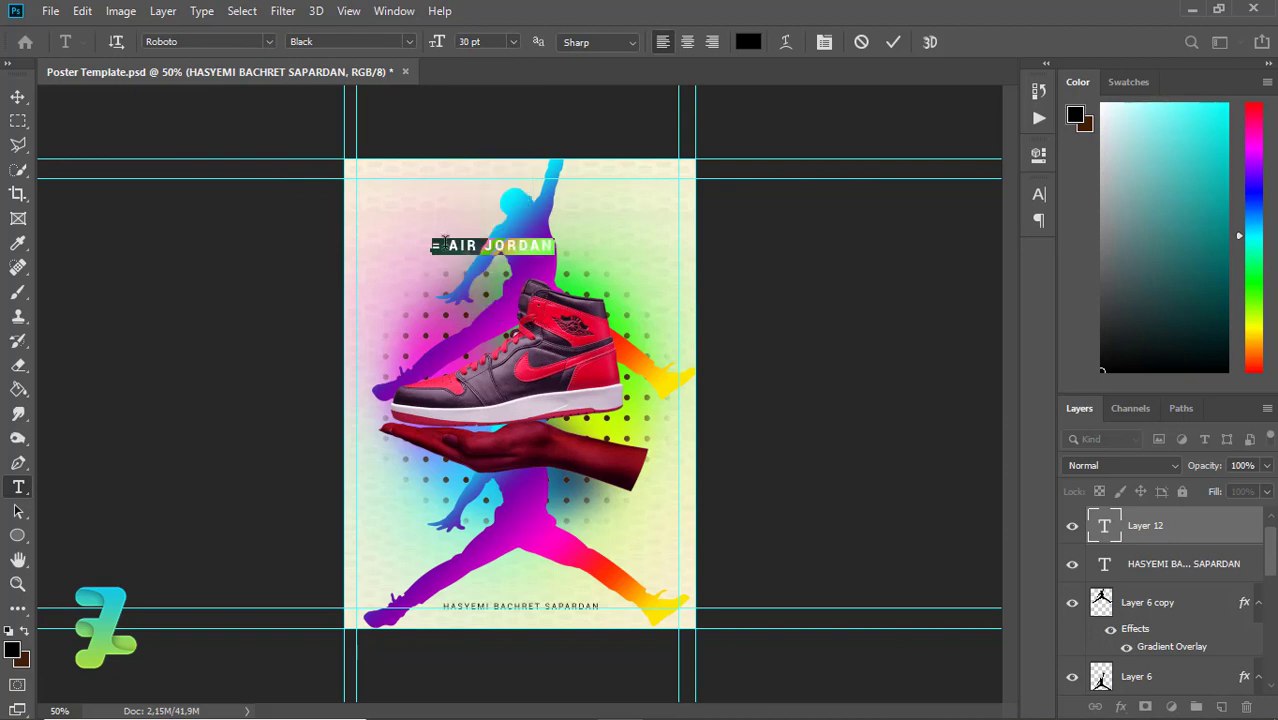
pyautogui.click(445, 244)
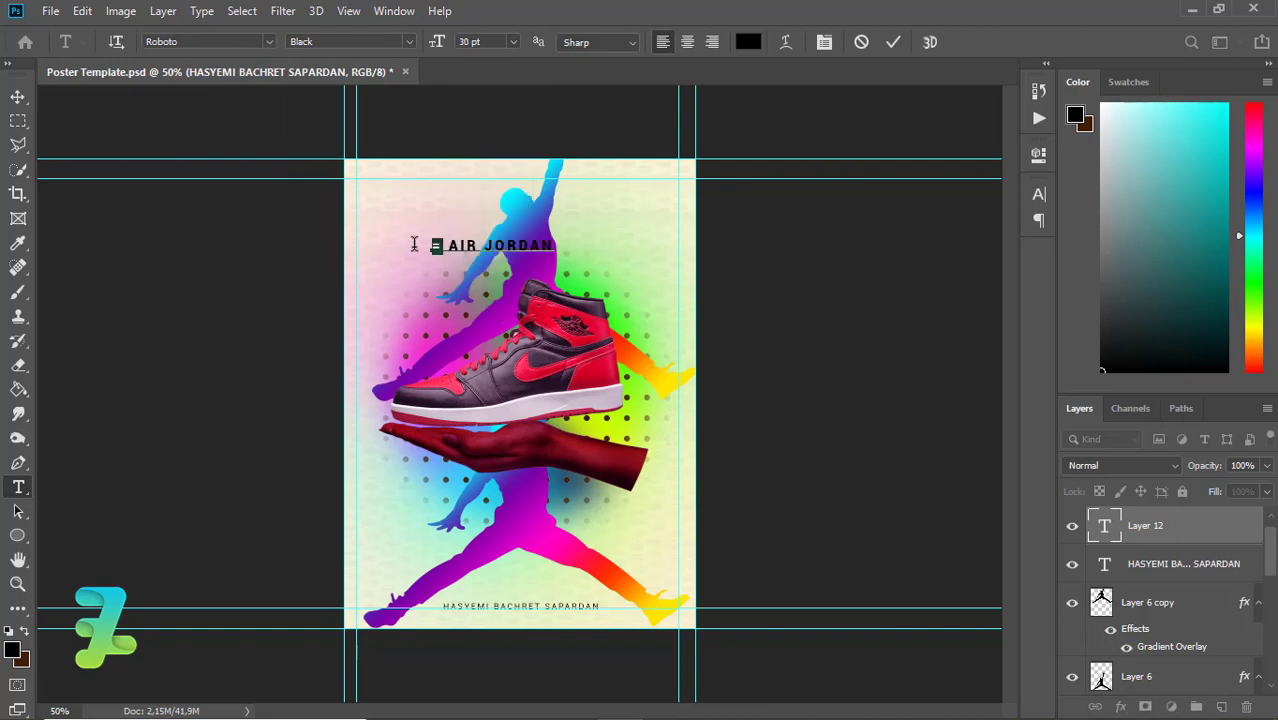
pyautogui.write('-')
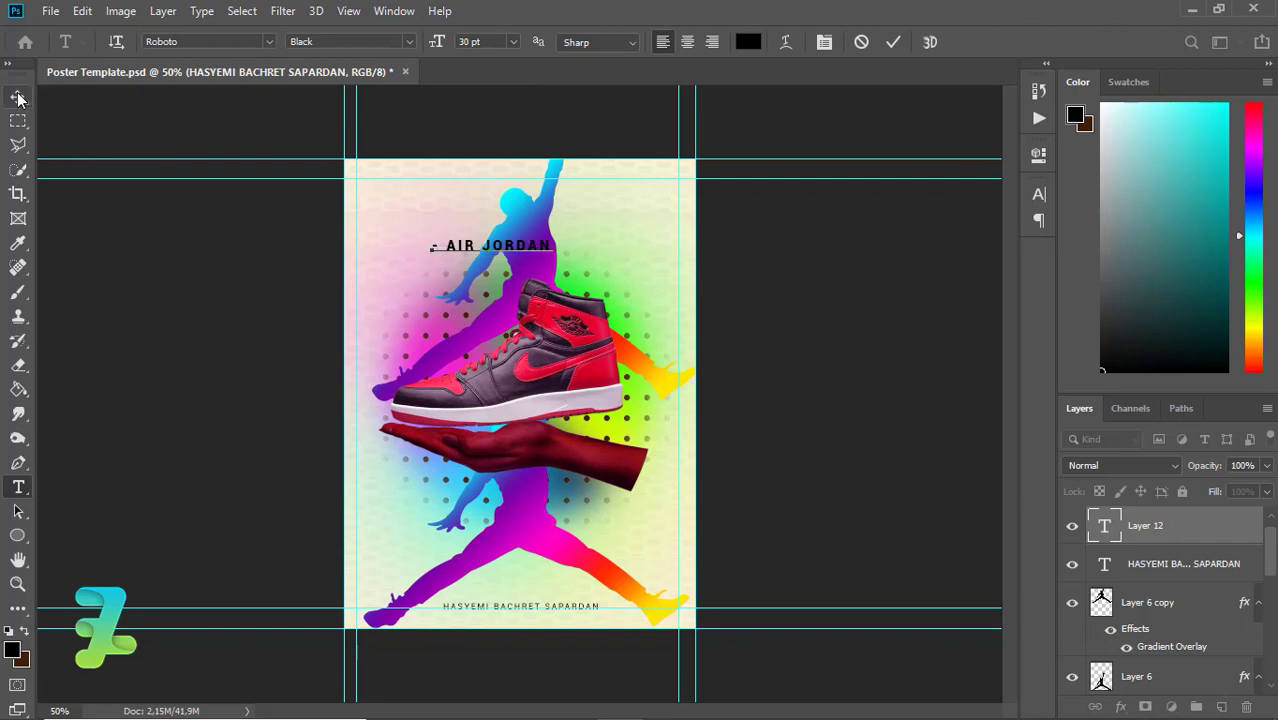
pyautogui.click(18, 96)
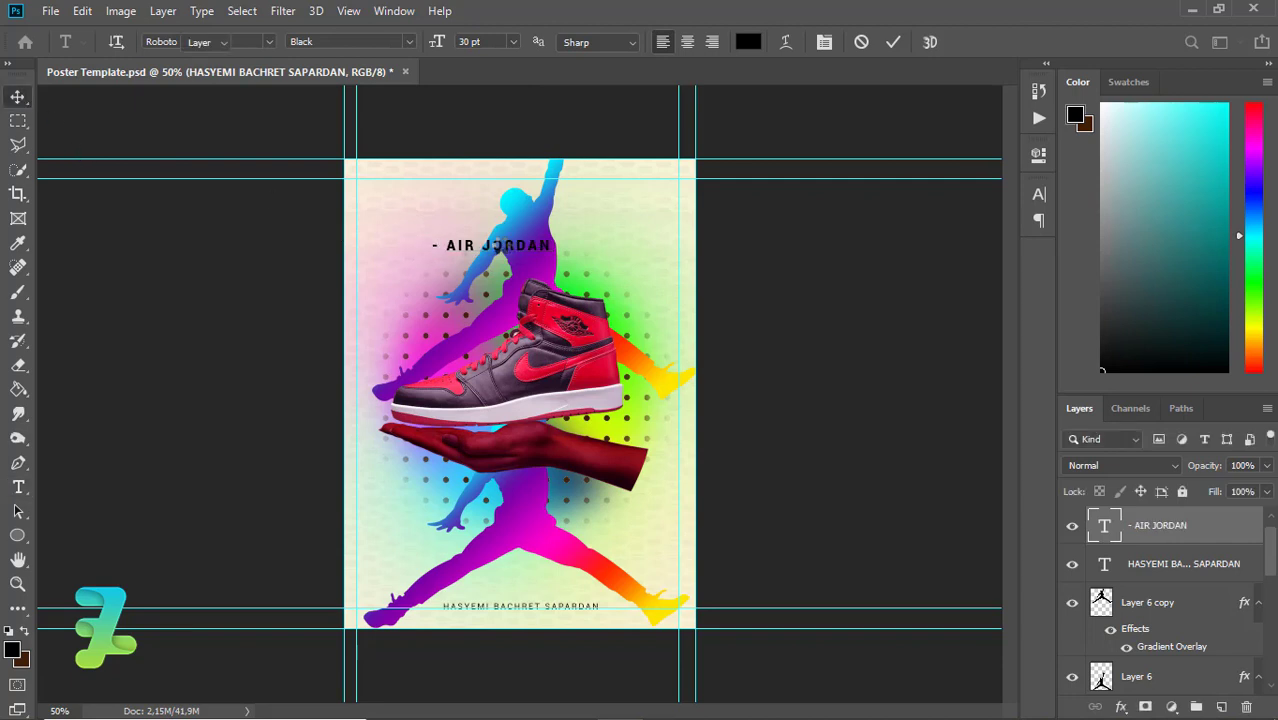
pyautogui.moveTo(476, 236); pyautogui.dragTo(451, 220)
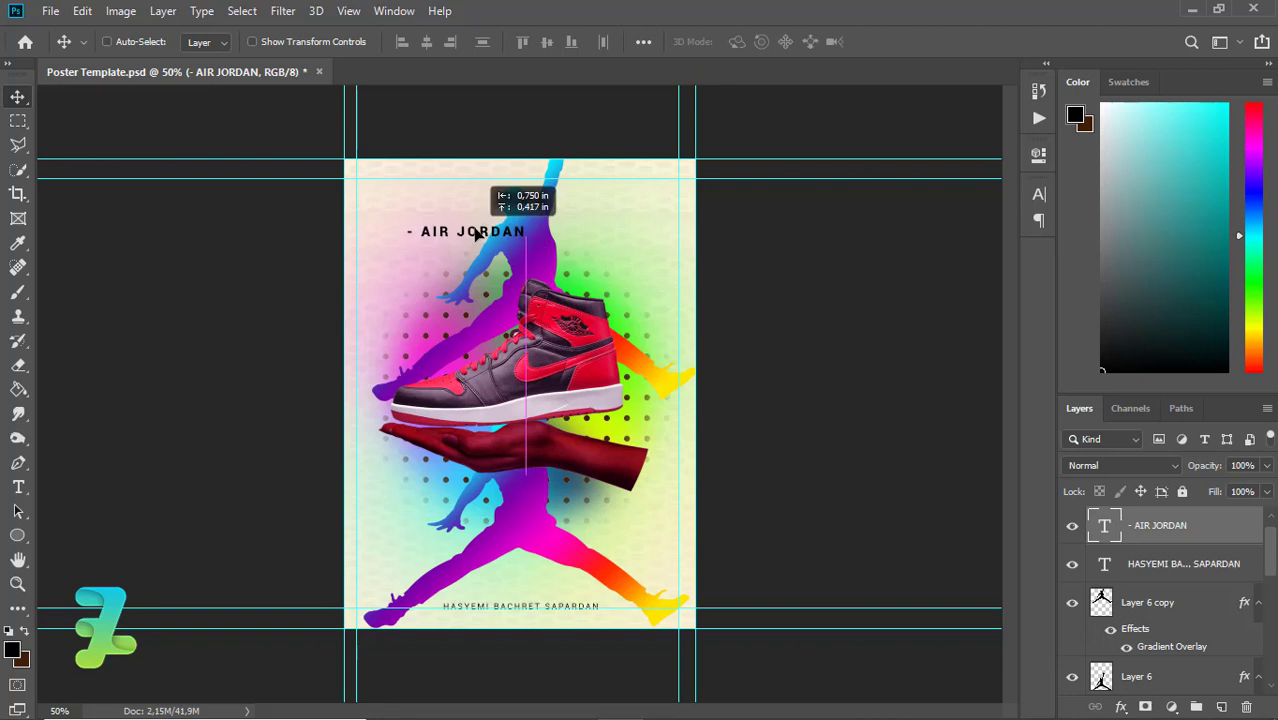
pyautogui.click(19, 487)
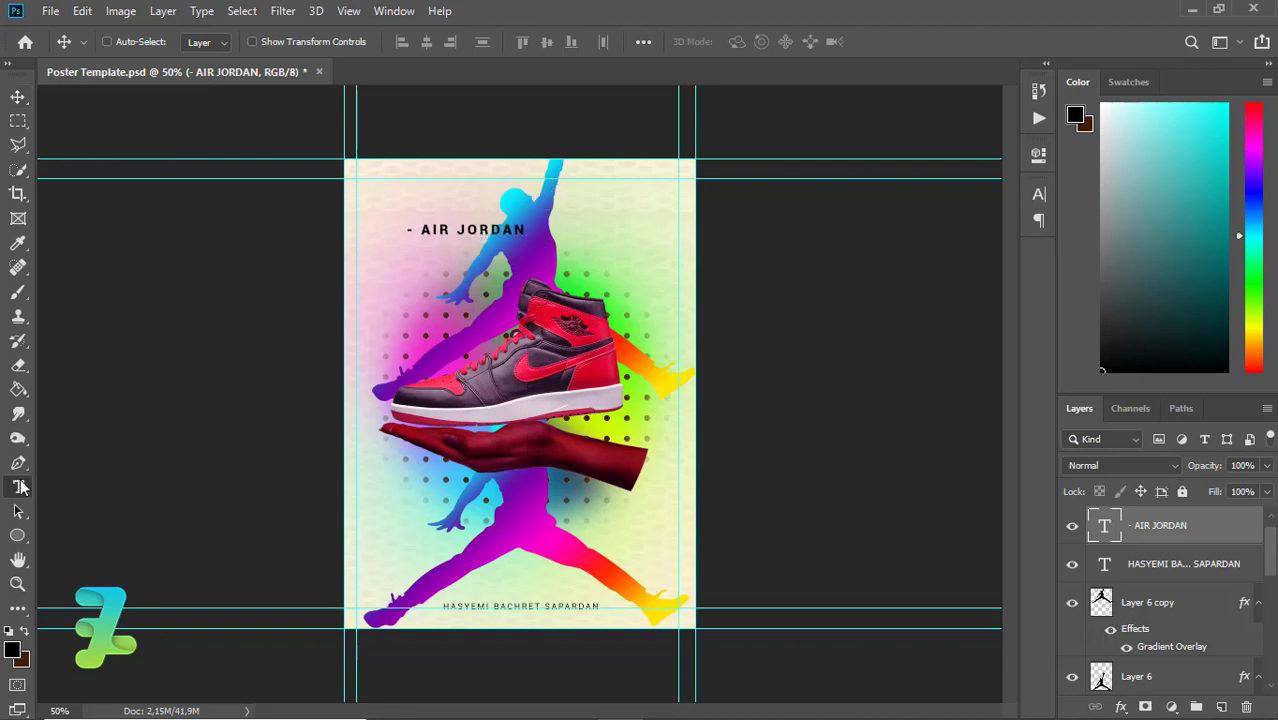
# Add a 'POSTER -' line just beneath AIR JORDAN, offset to the right.
pyautogui.click(19, 487)
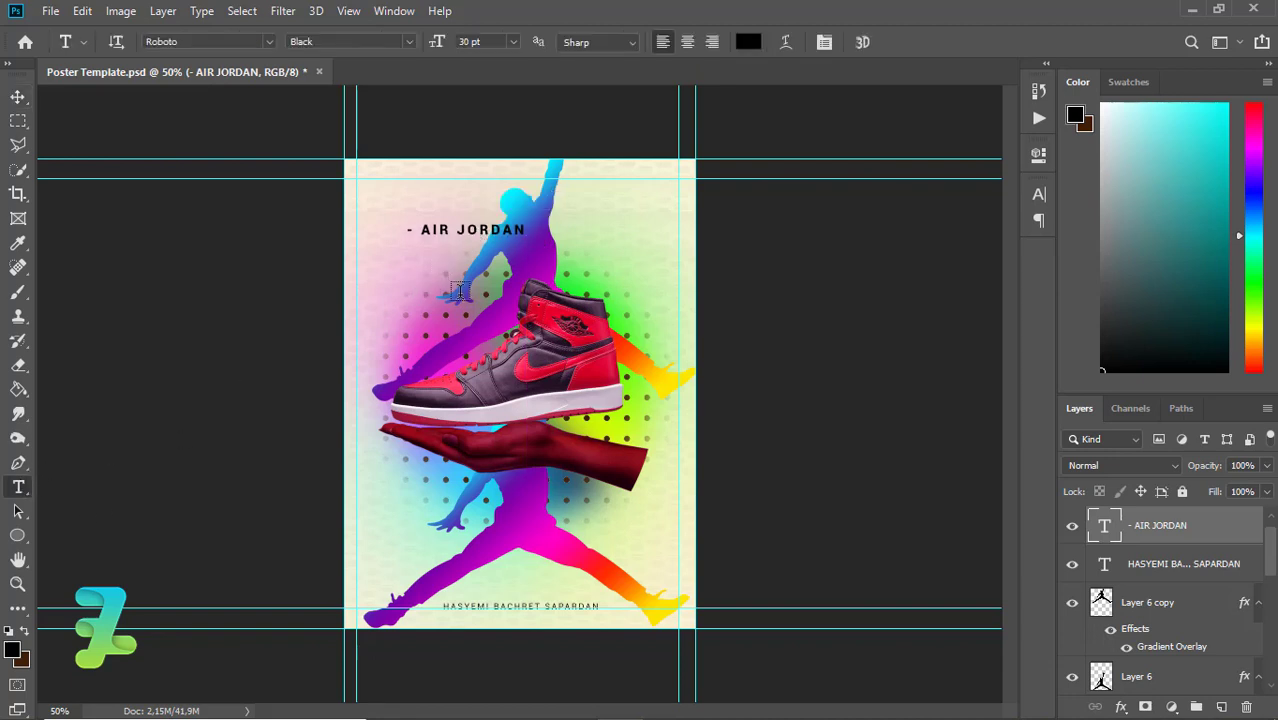
pyautogui.click(459, 290)
pyautogui.write('POSTER -')
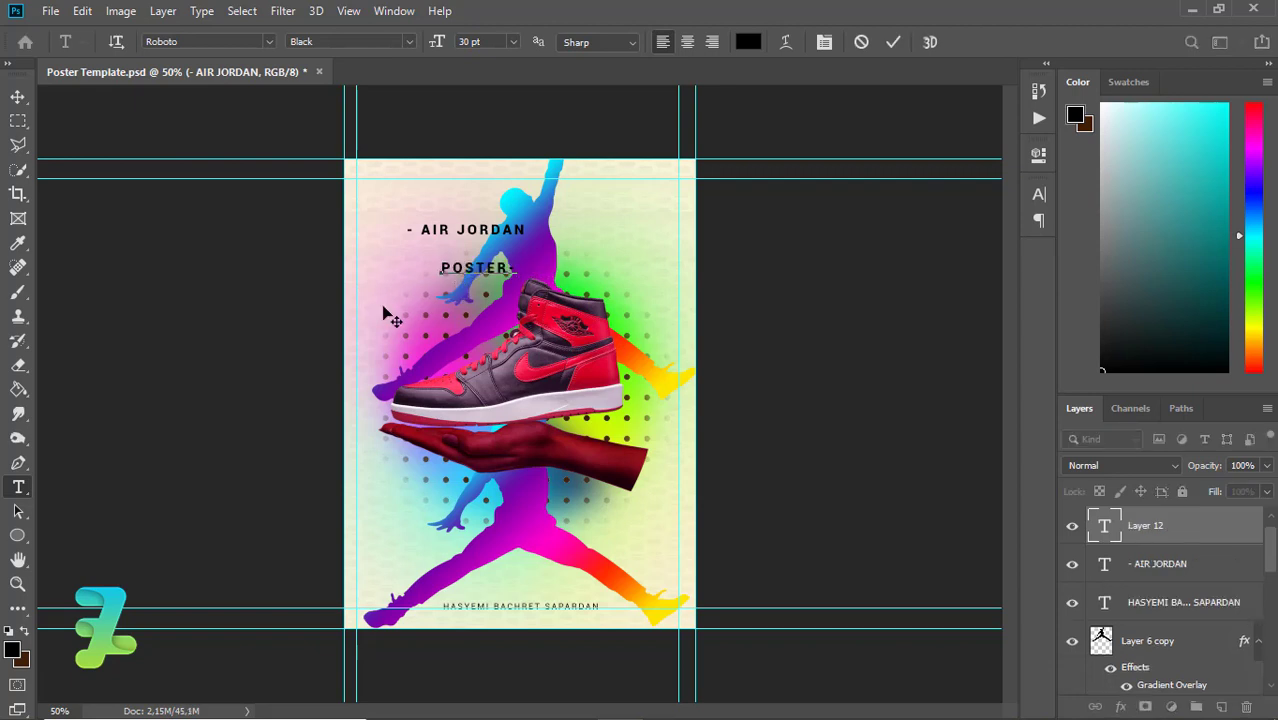
pyautogui.click(18, 97)
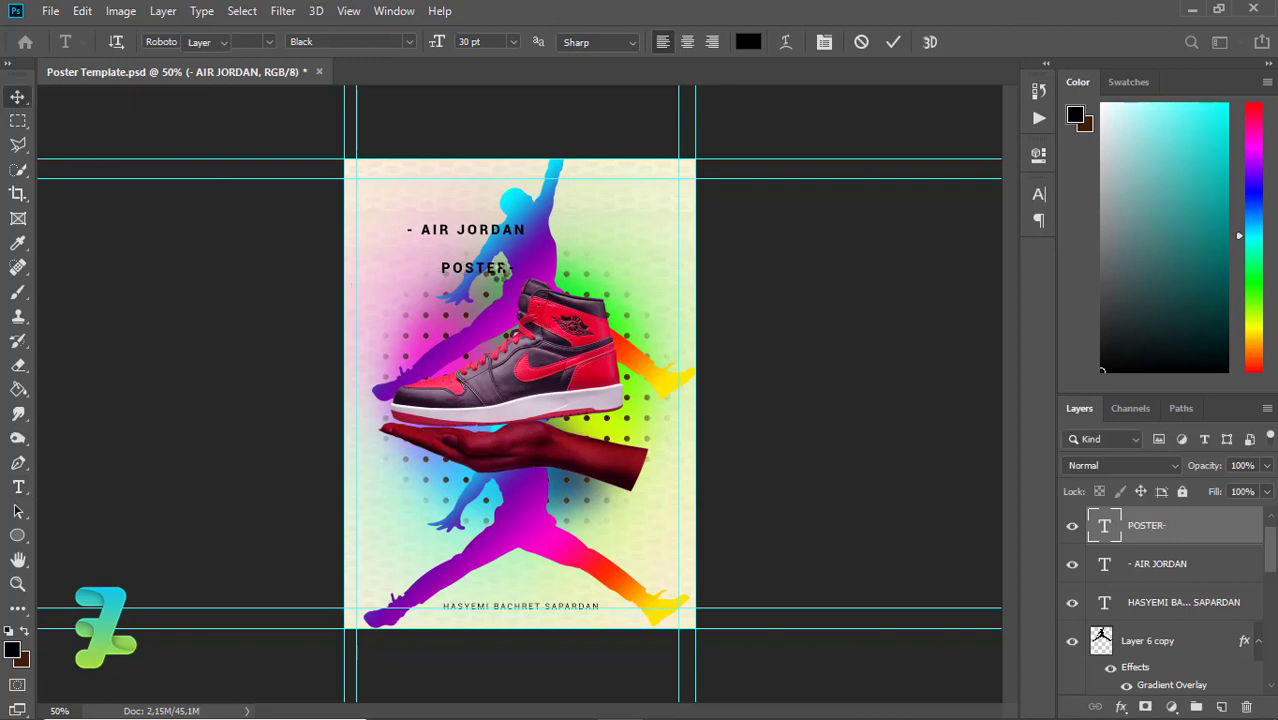
pyautogui.moveTo(499, 268); pyautogui.dragTo(511, 246)
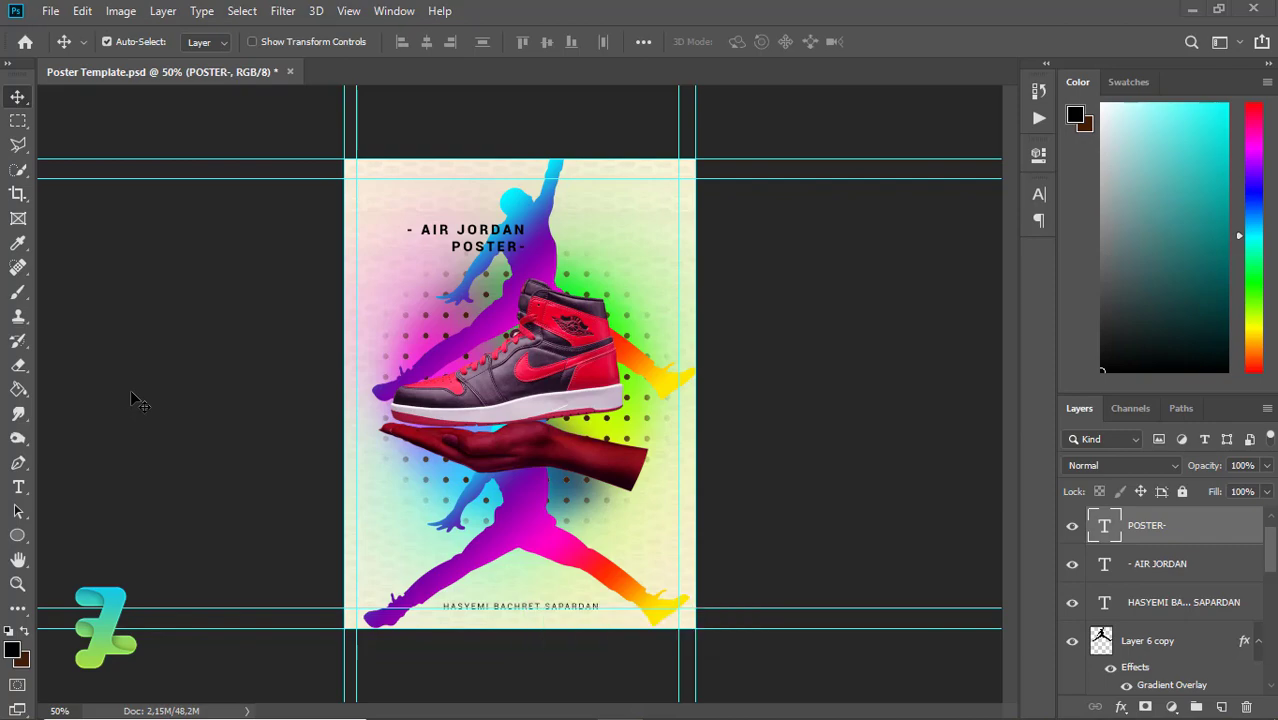
pyautogui.hotkey('alt', 'Tab')
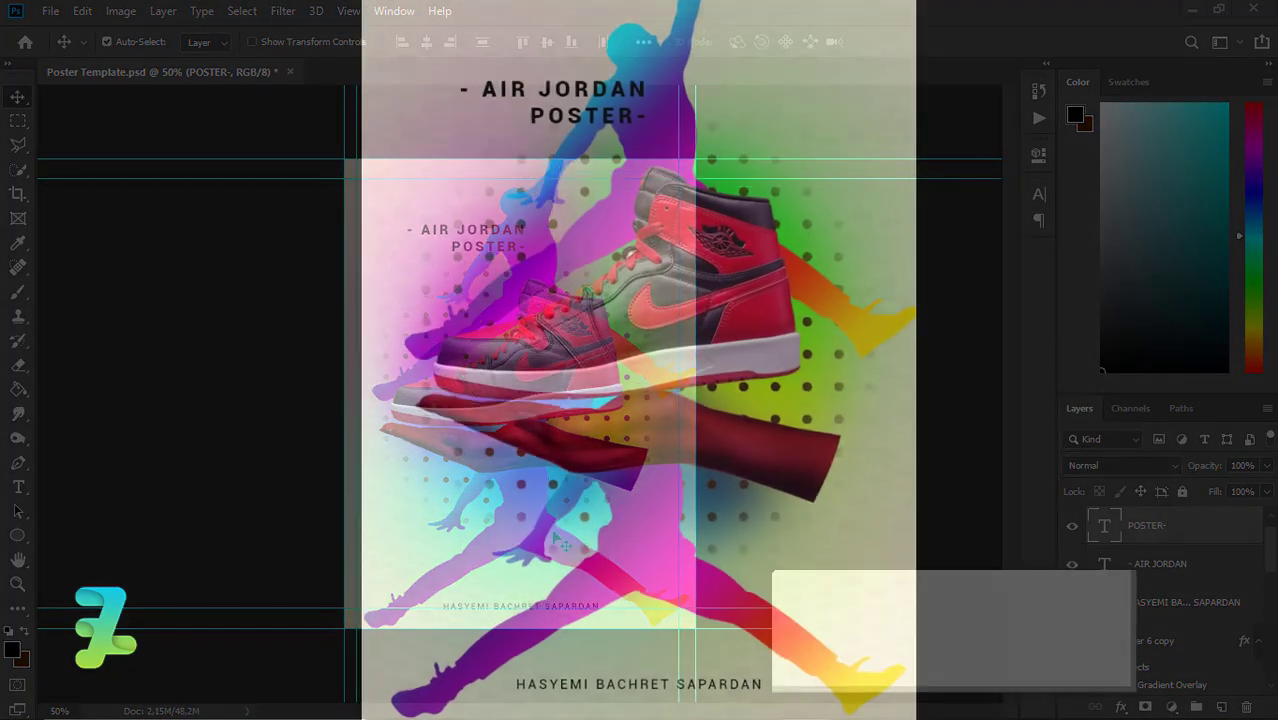